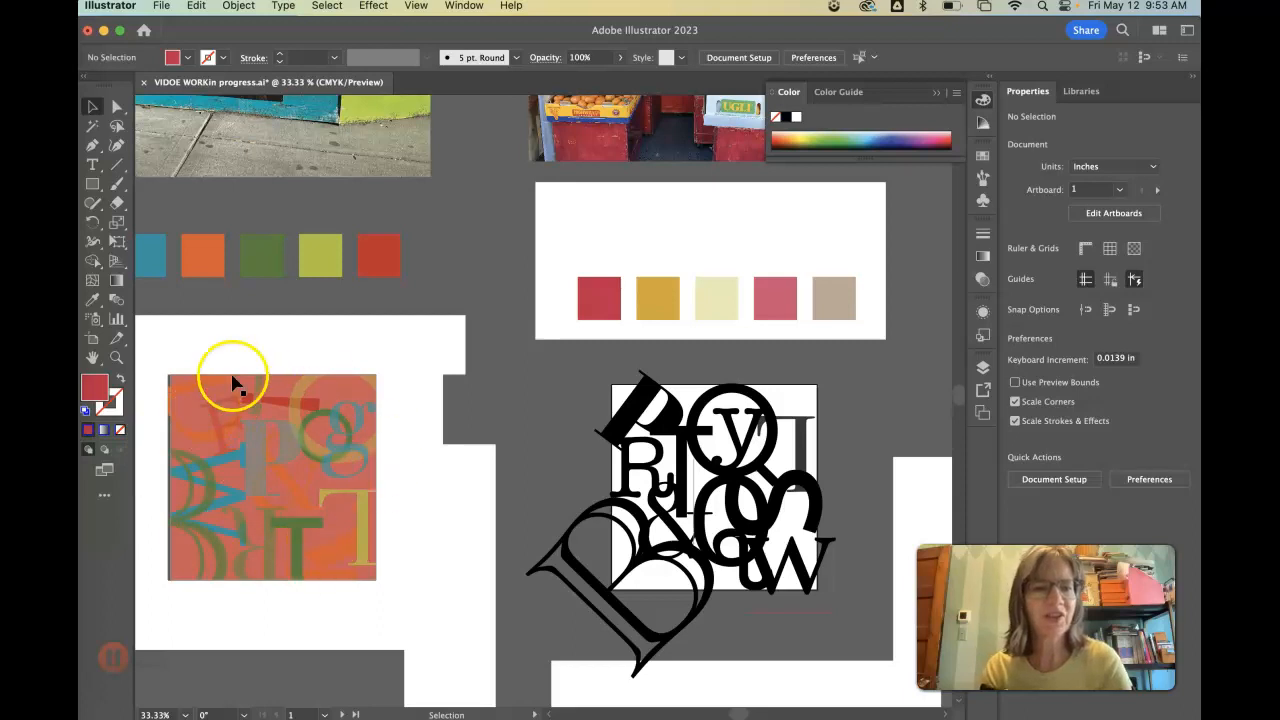
- Select individual letters in the finished red composition to examine their fill colors and opacity settings
click(256, 470)
click(327, 442)
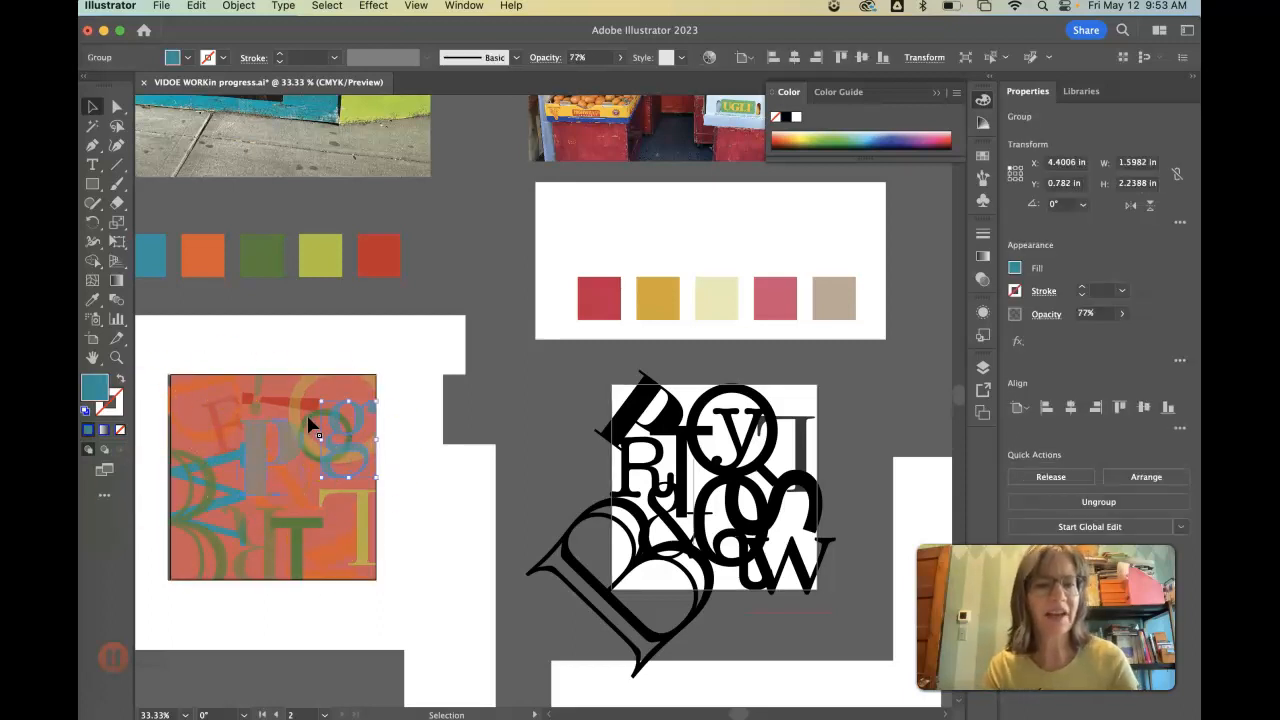
click(309, 425)
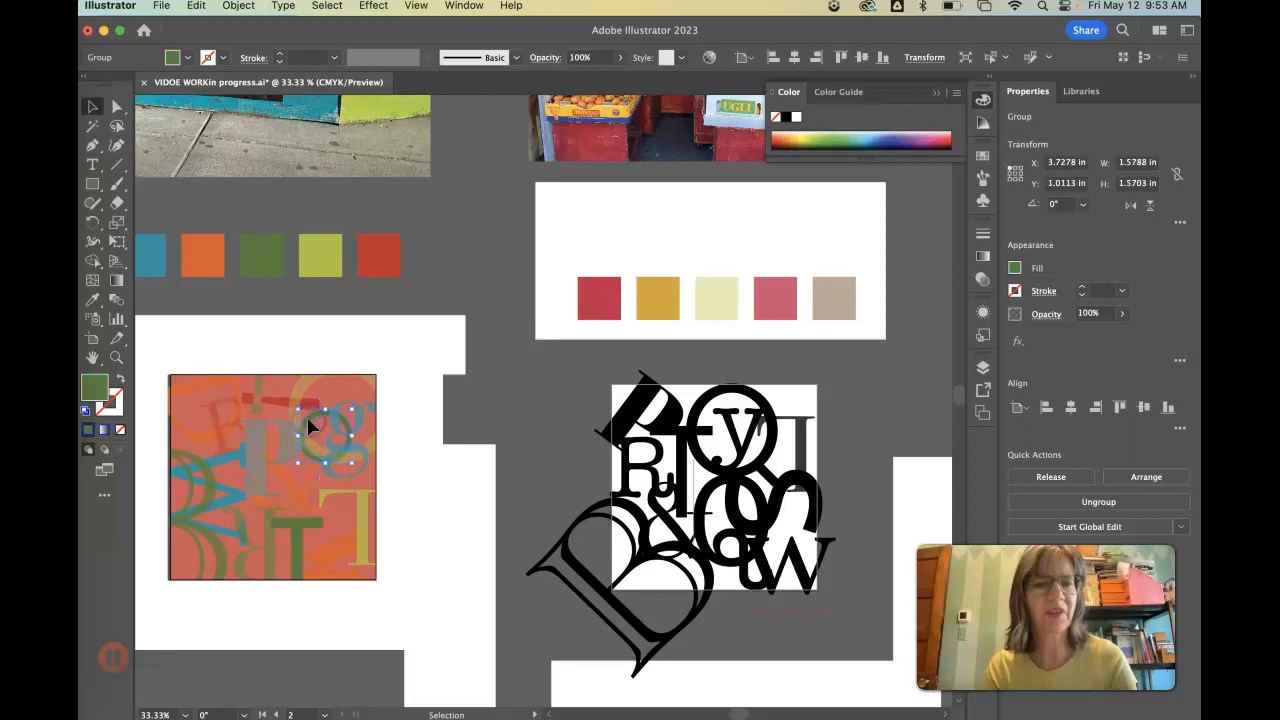
click(363, 522)
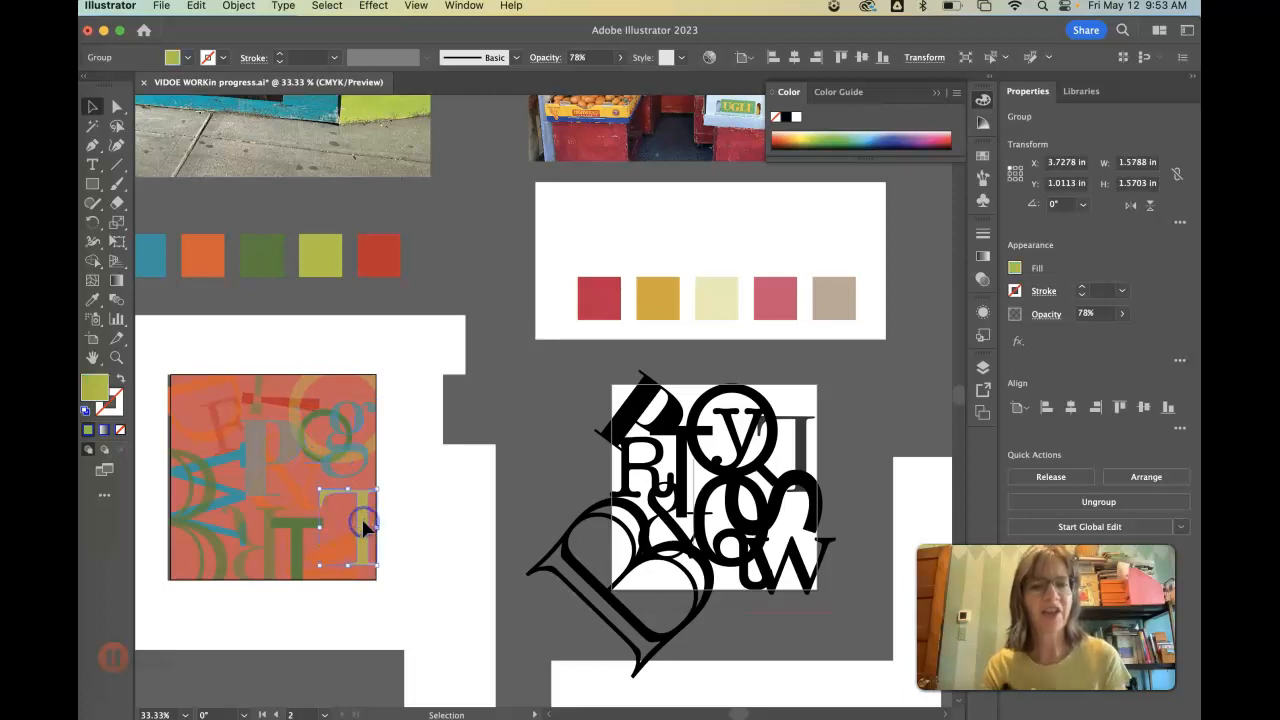
- Reduce the opacity of the dark green T near the red composition's lower edge to 45%
click(296, 530)
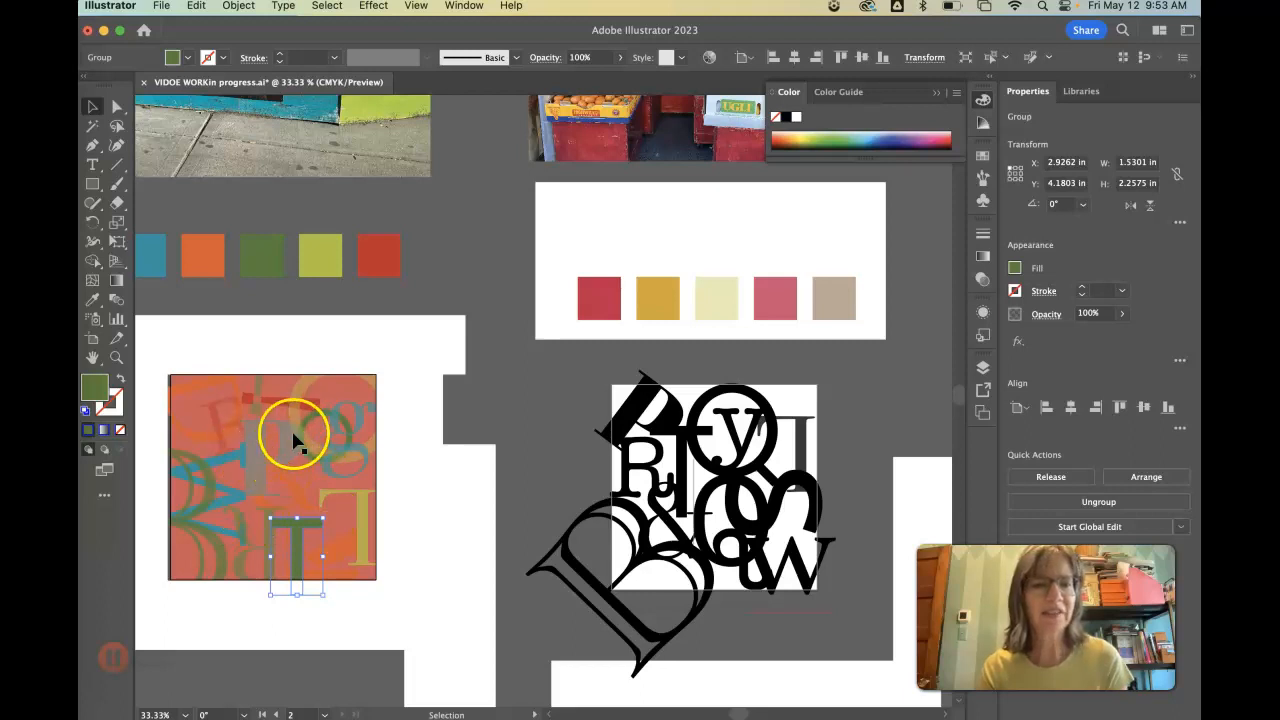
click(982, 280)
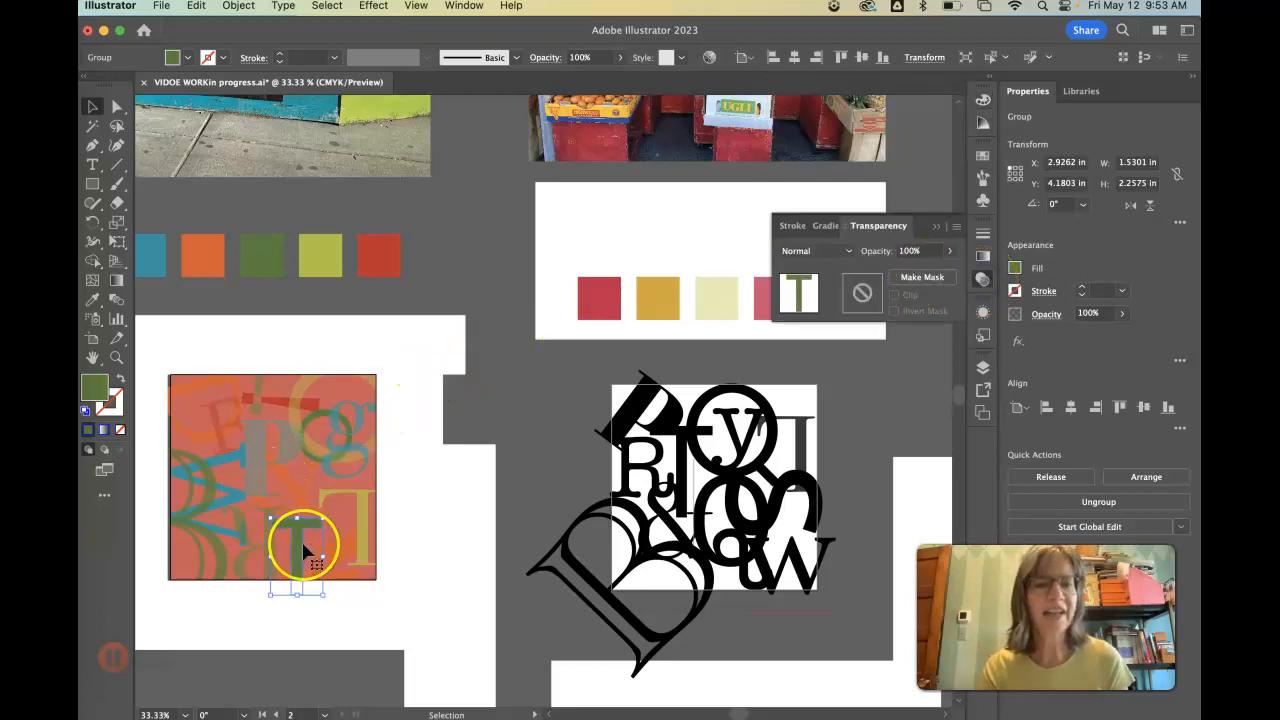
click(948, 251)
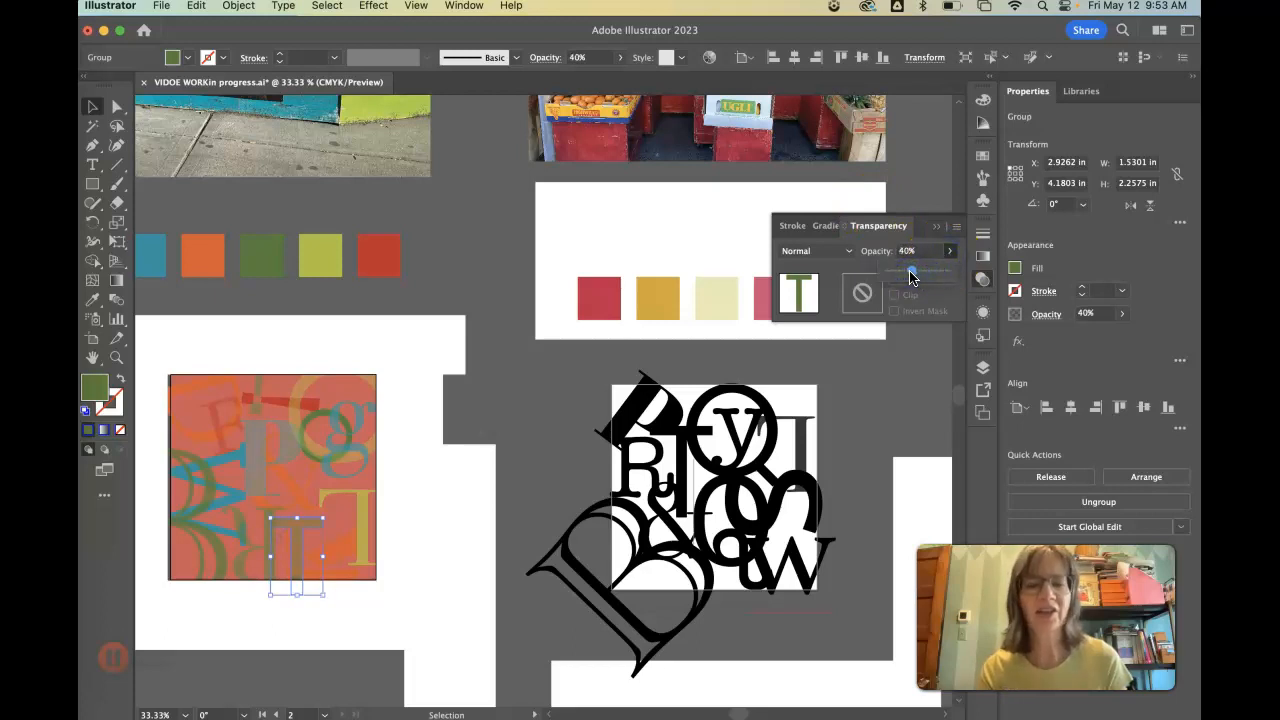
drag(931, 277, 955, 277)
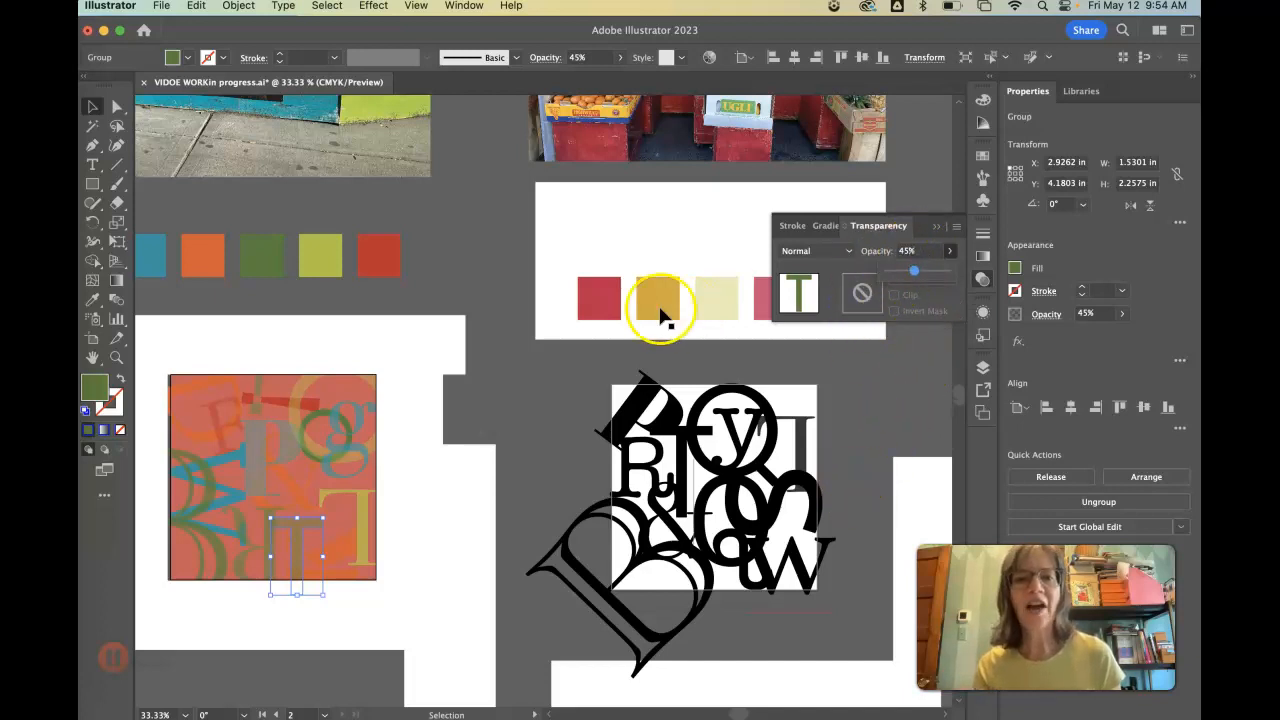
- Examine the two street photos with their swatch rows and letter compositions, putting away the transparency settings
scroll(515, 322, up, 2)
key(super+minus)
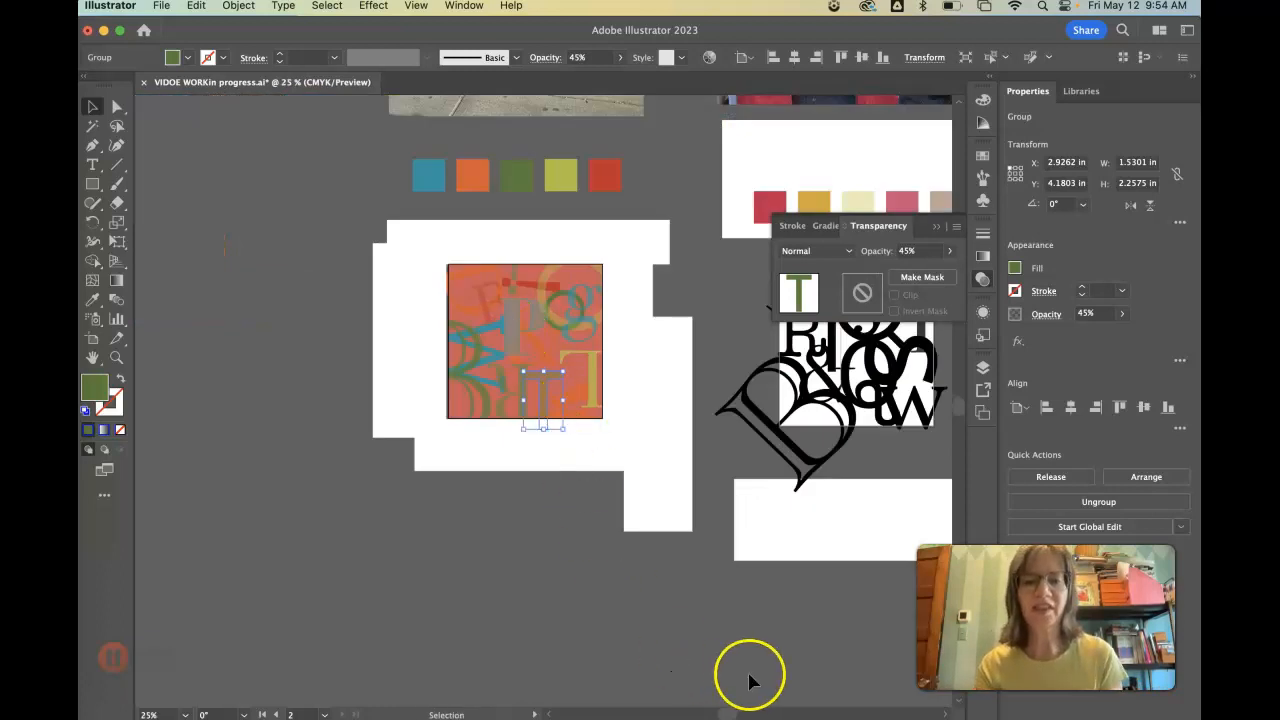
scroll(818, 556, up, 5)
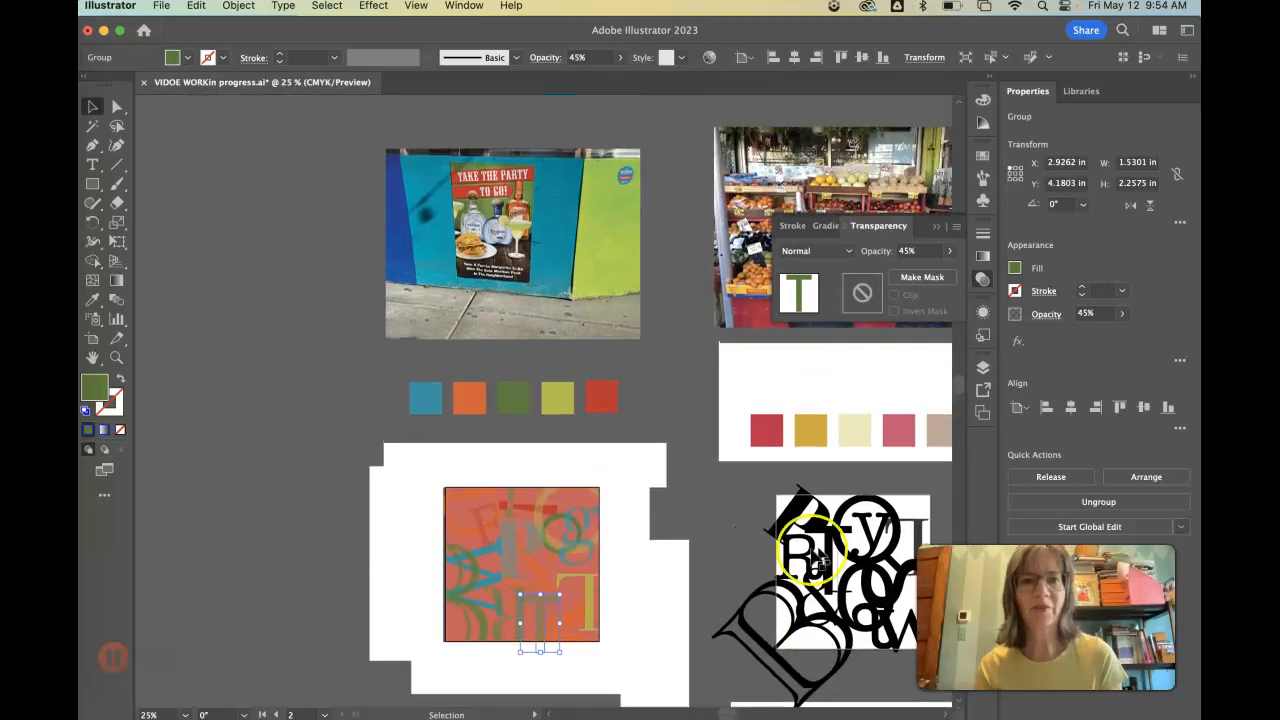
scroll(491, 563, right, 2)
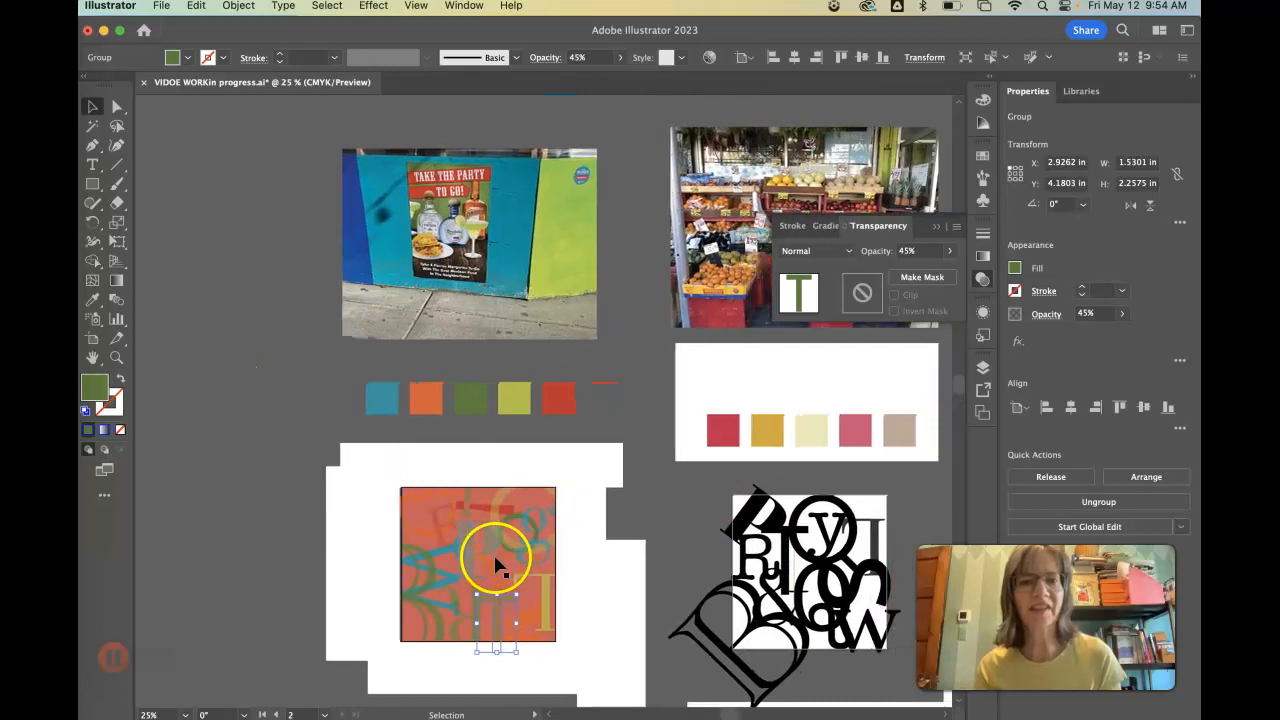
scroll(634, 623, right, 6)
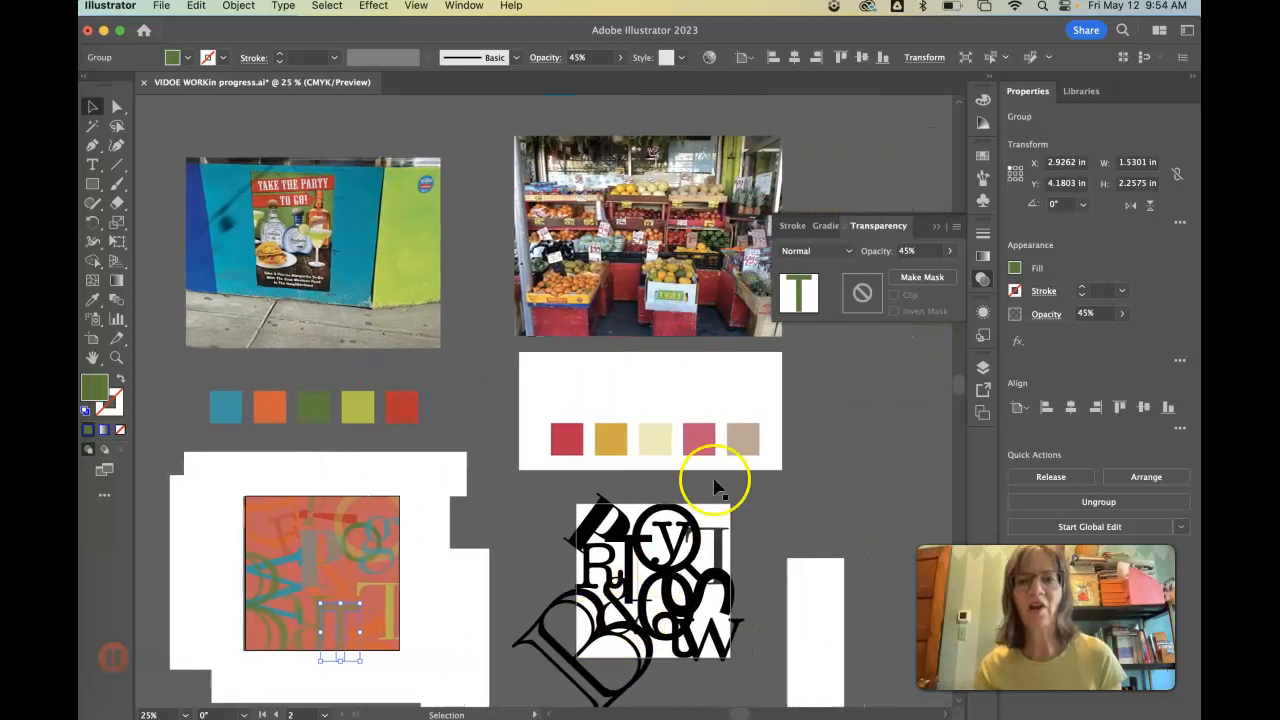
click(935, 225)
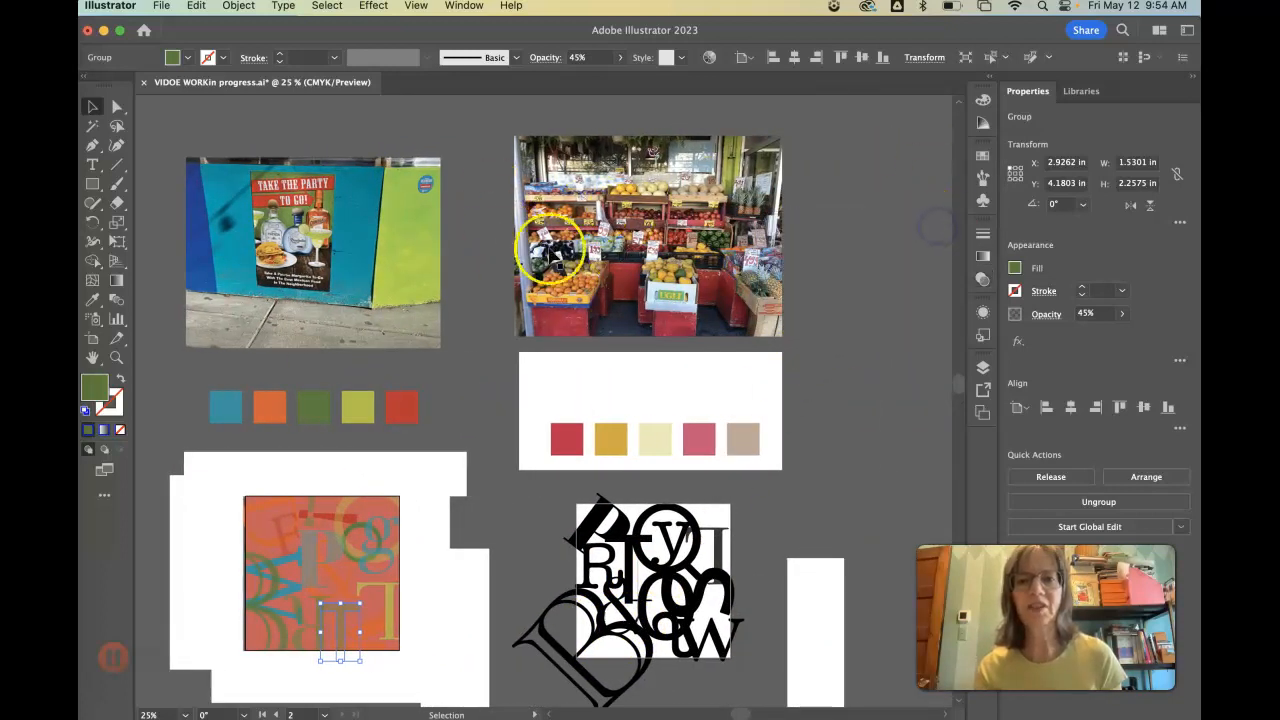
key(a)
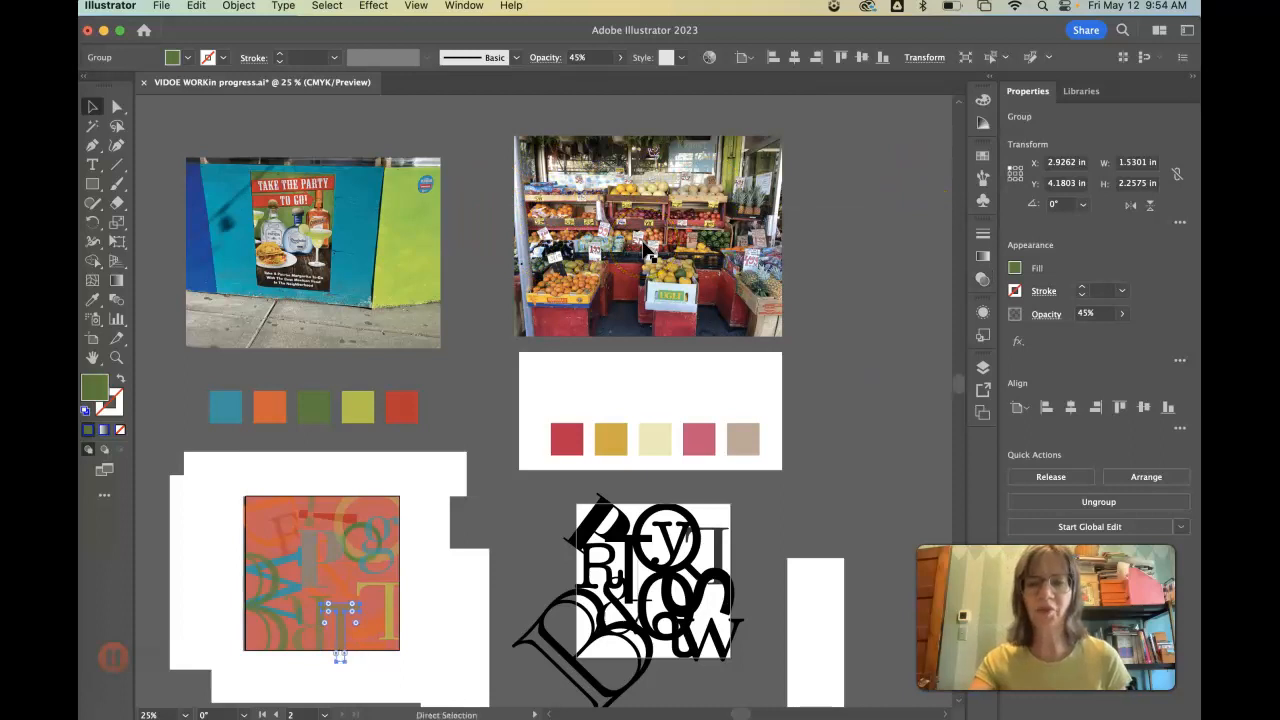
key(super+equal)
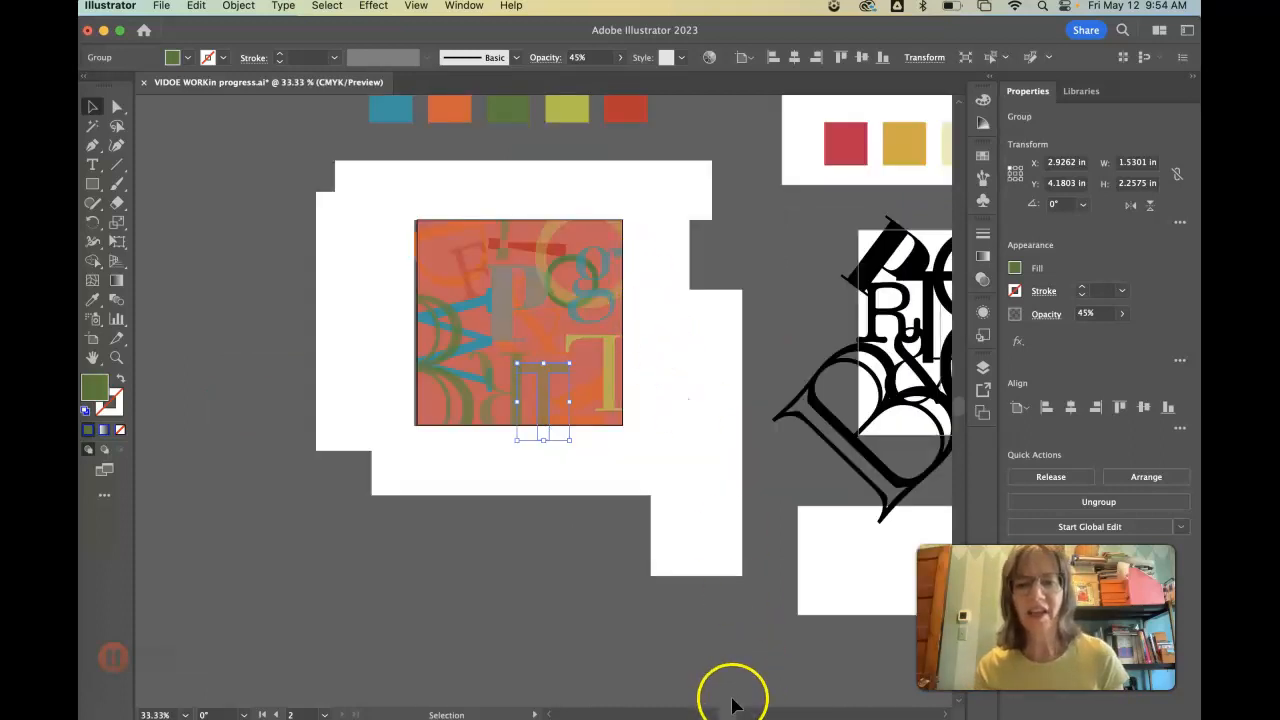
drag(729, 711, 747, 711)
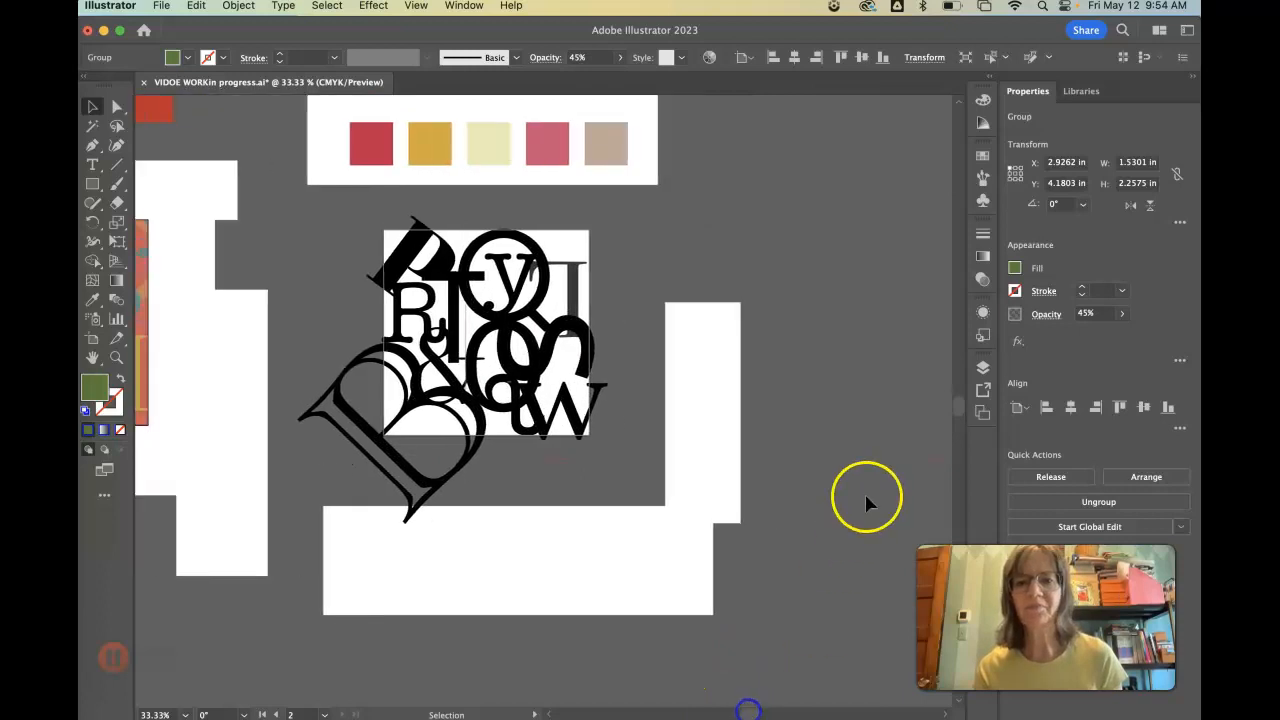
drag(957, 404, 957, 388)
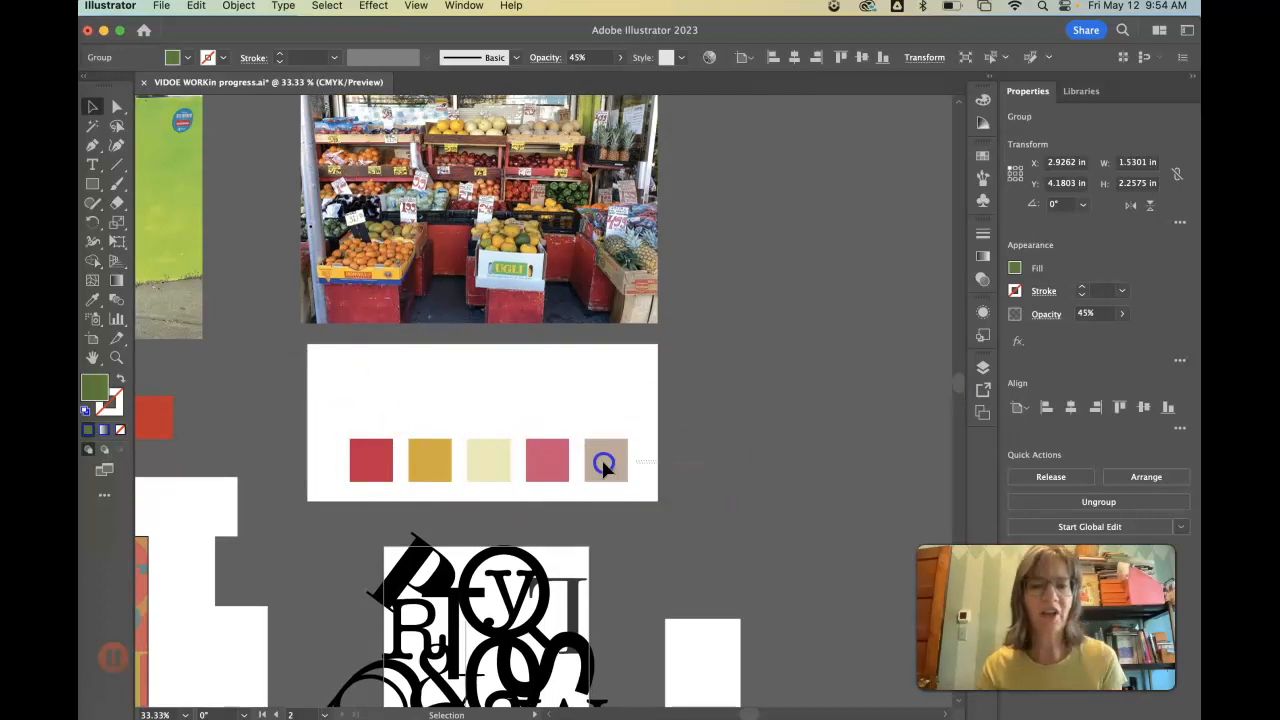
- Duplicate the row of five swatches under the fruit market photo and place the copy just above the original row
key(super+shift+g)
shift+click(425, 397)
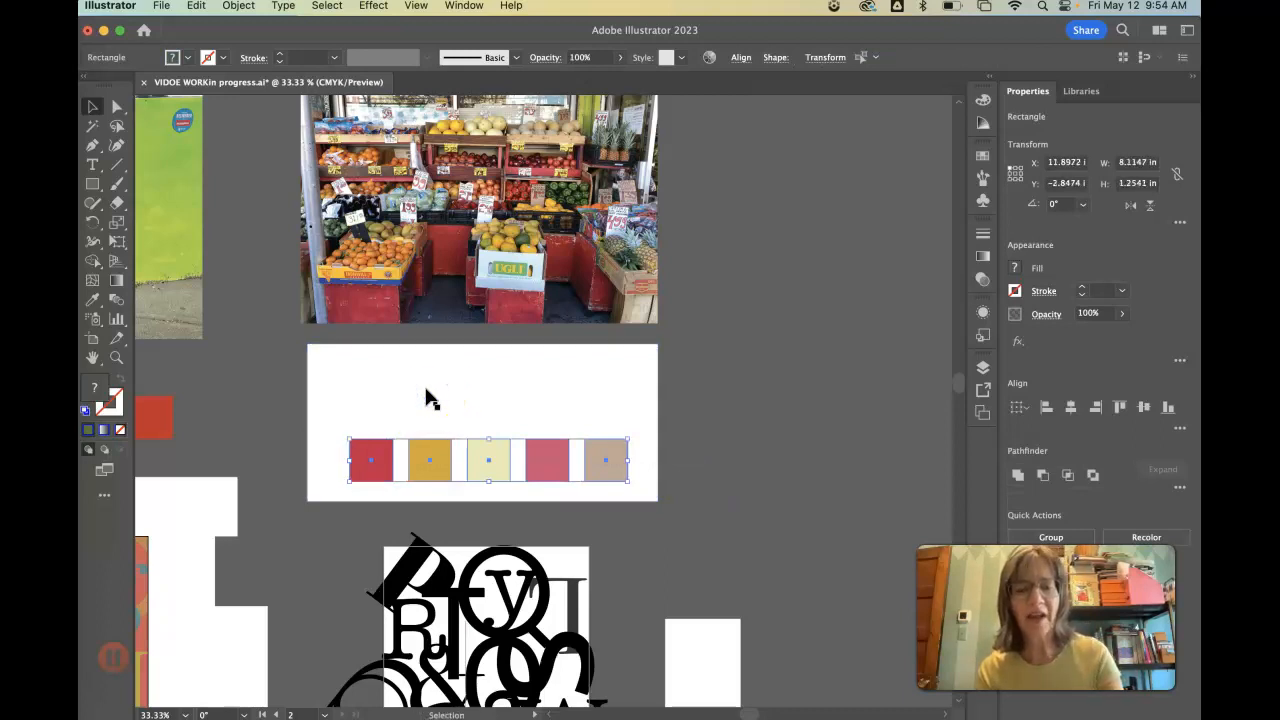
key(super+v)
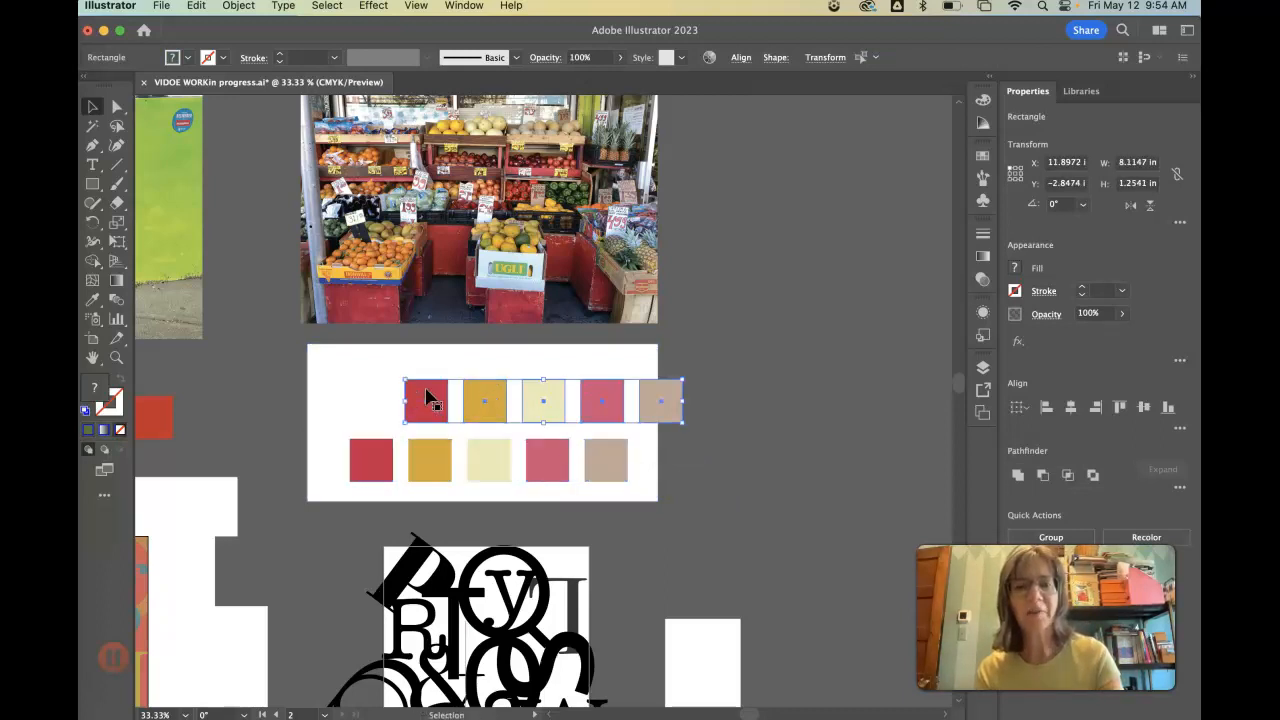
drag(660, 392, 597, 383)
click(675, 382)
click(651, 391)
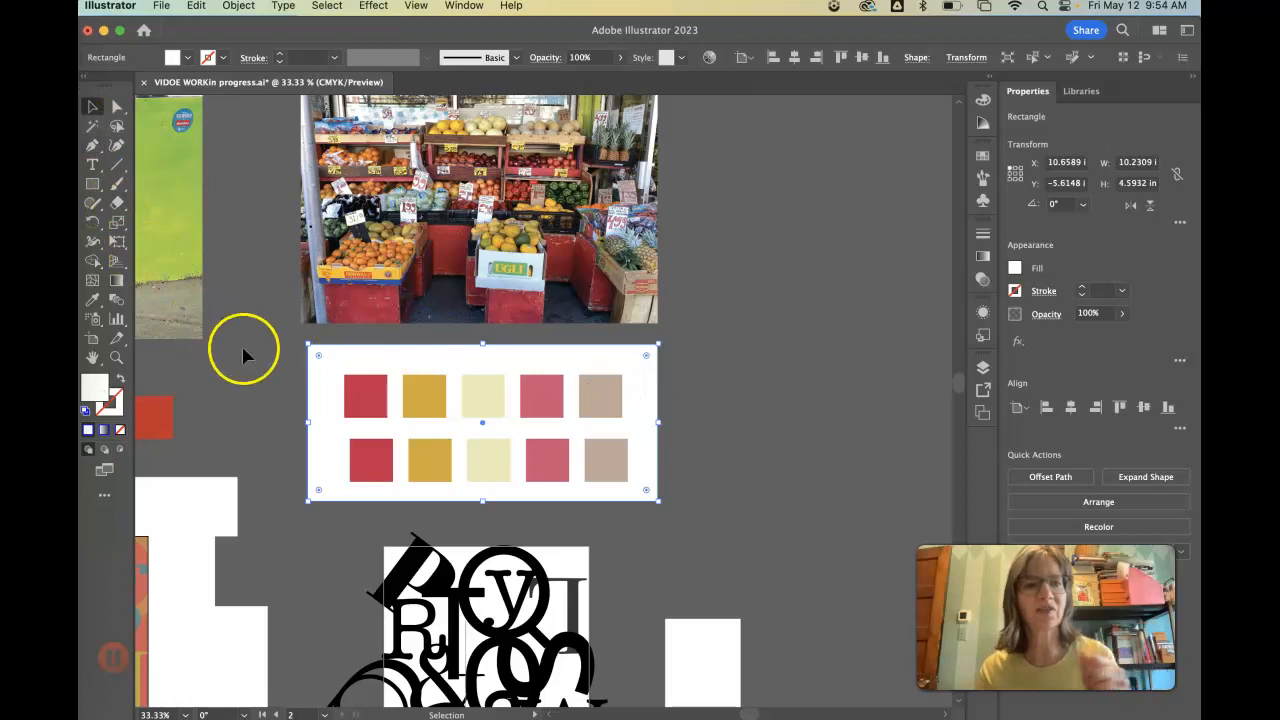
- Recolor the first swatch of the upper row with a bright yellow sampled by Eyedropper from the photo's yellow fruit
click(371, 400)
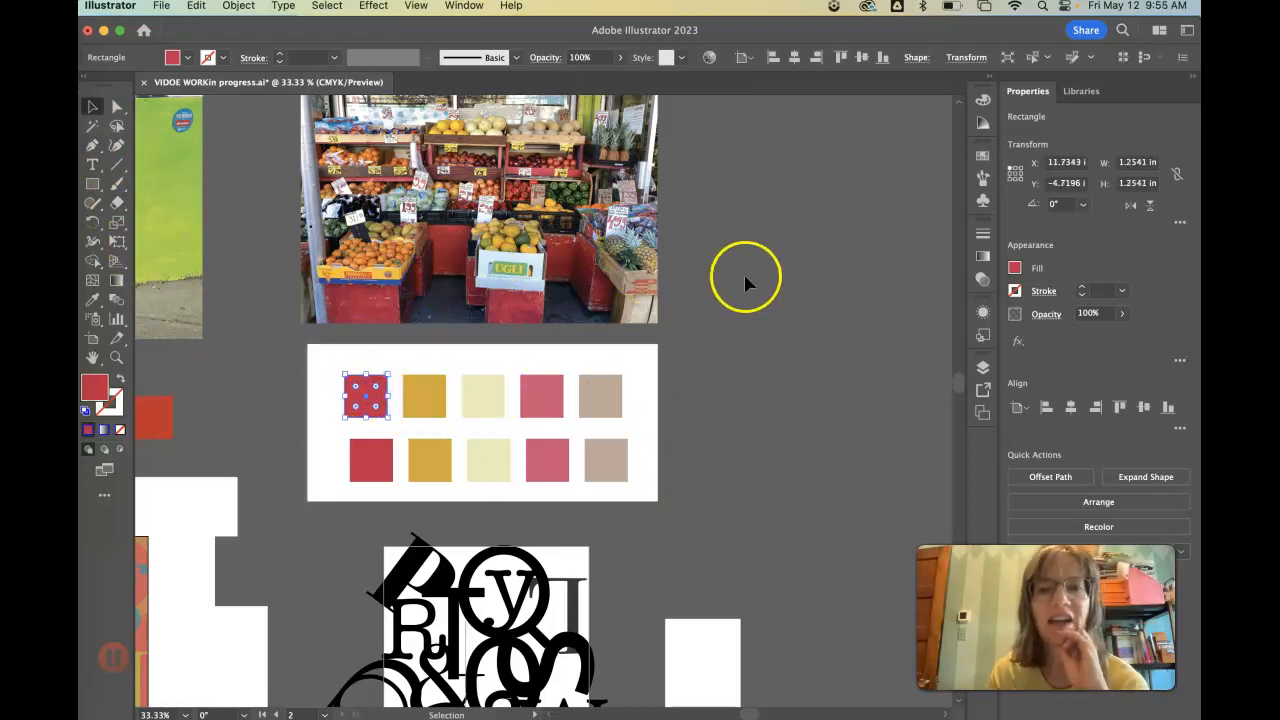
scroll(958, 386, up, 3)
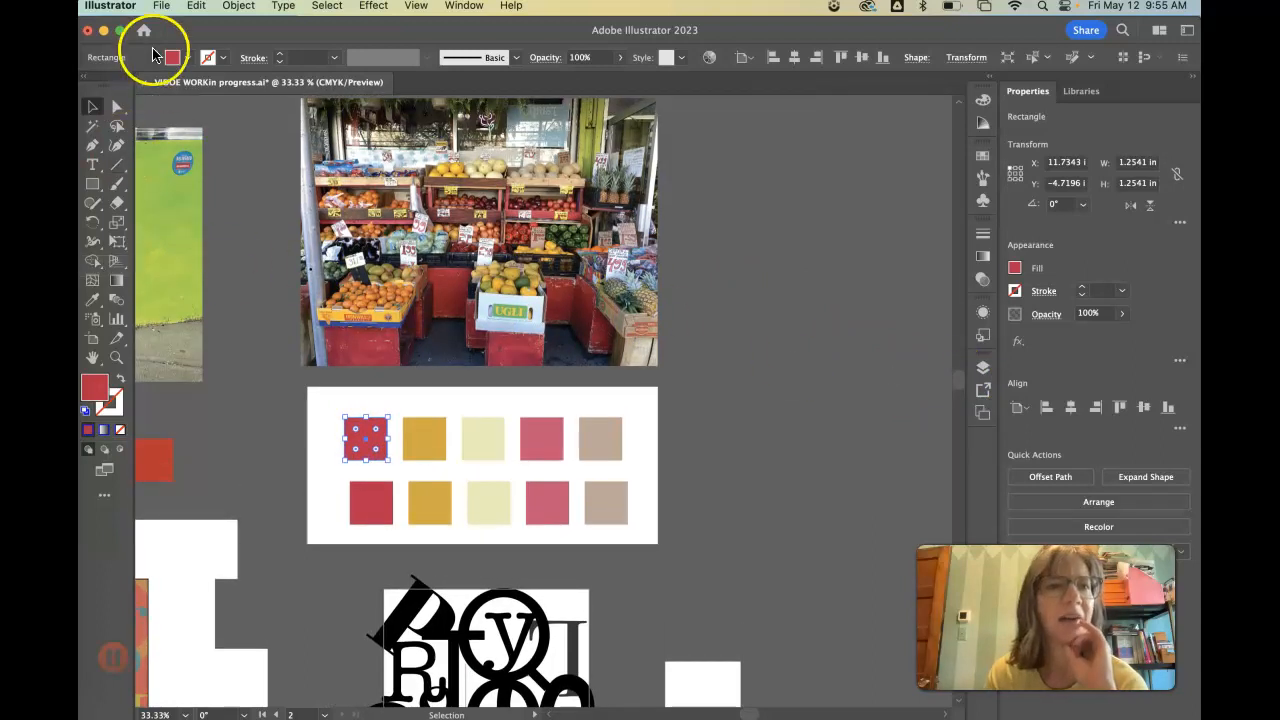
drag(221, 37, 260, 38)
click(131, 300)
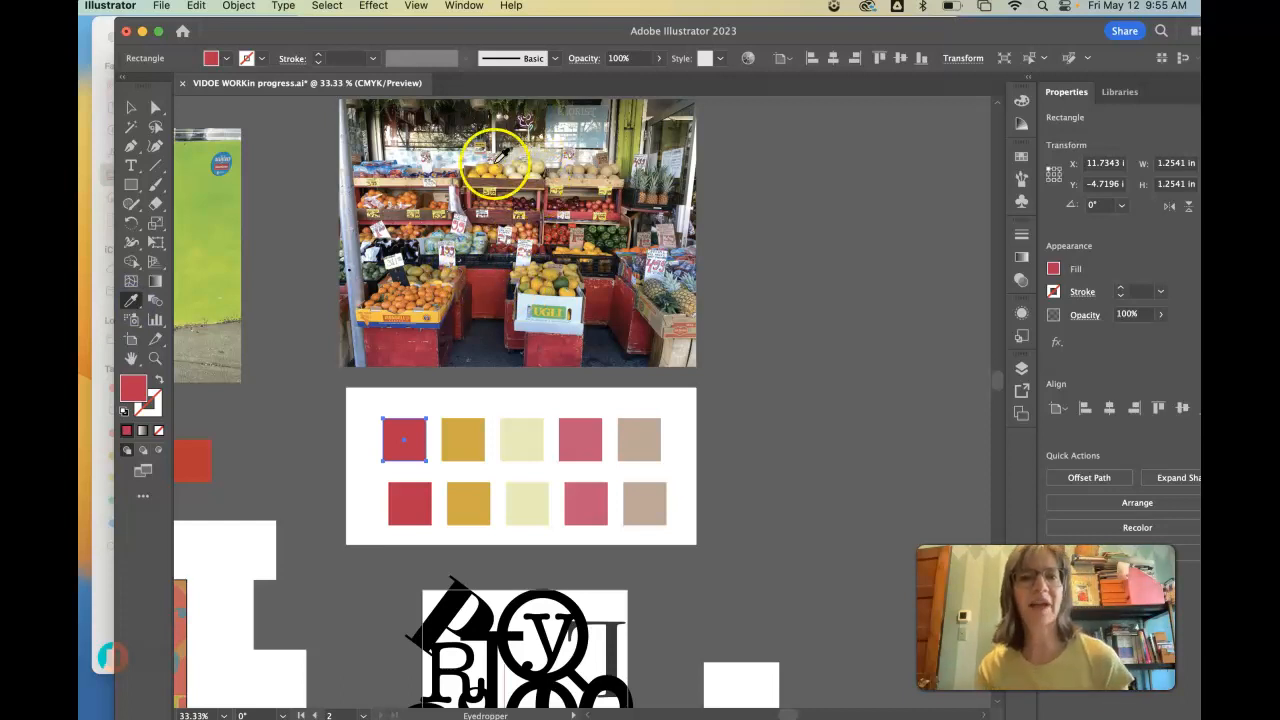
click(499, 164)
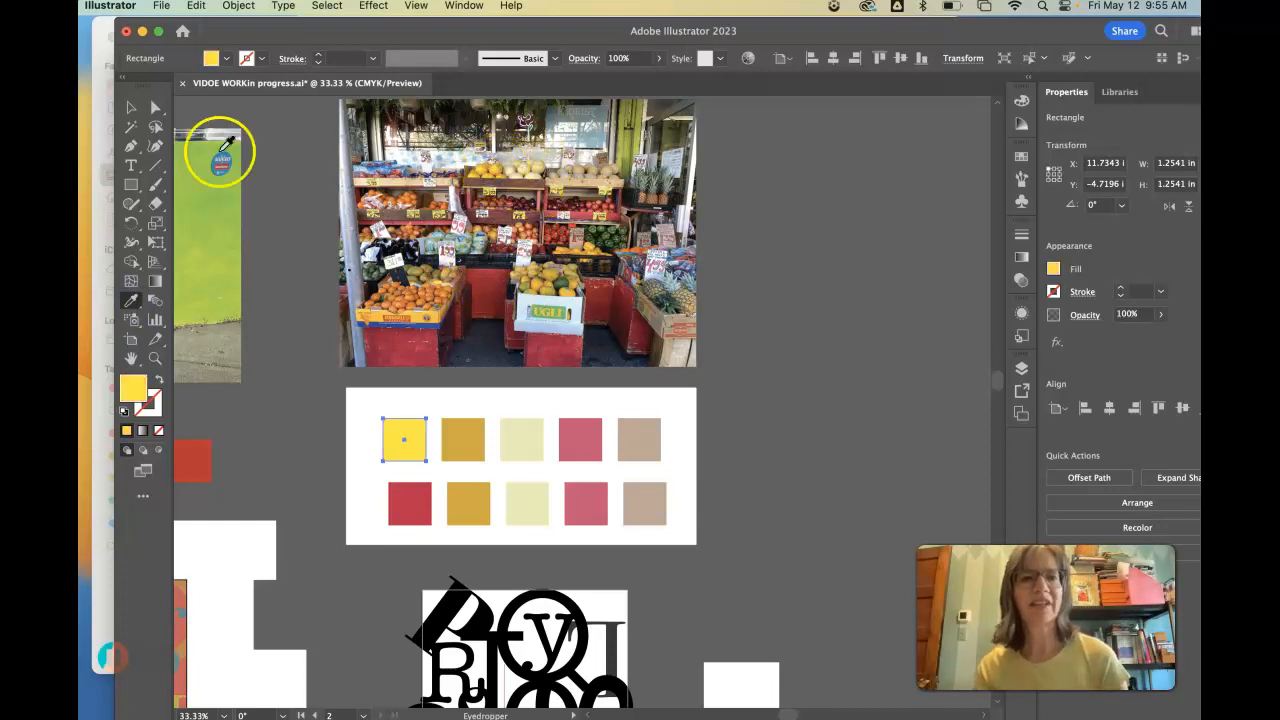
- Recolor the second swatch of the upper row with a salmon pink sampled from the red fruit on the market shelf
click(152, 108)
click(451, 429)
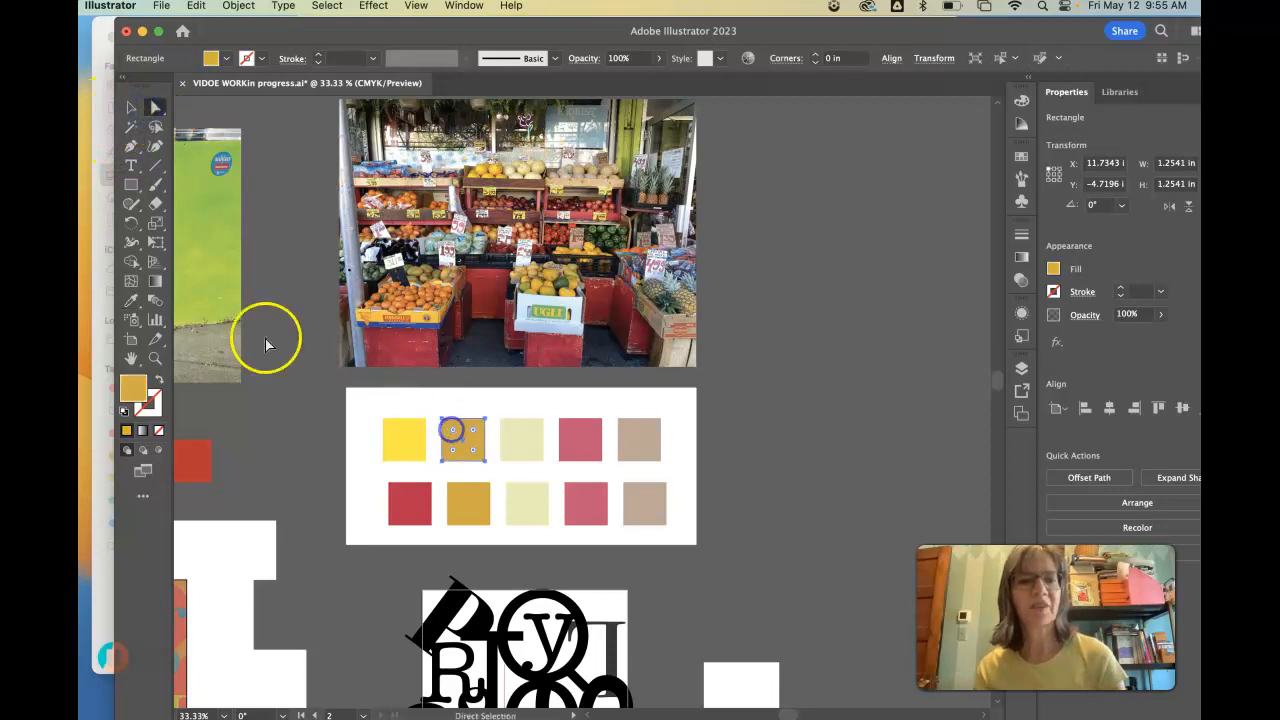
click(131, 300)
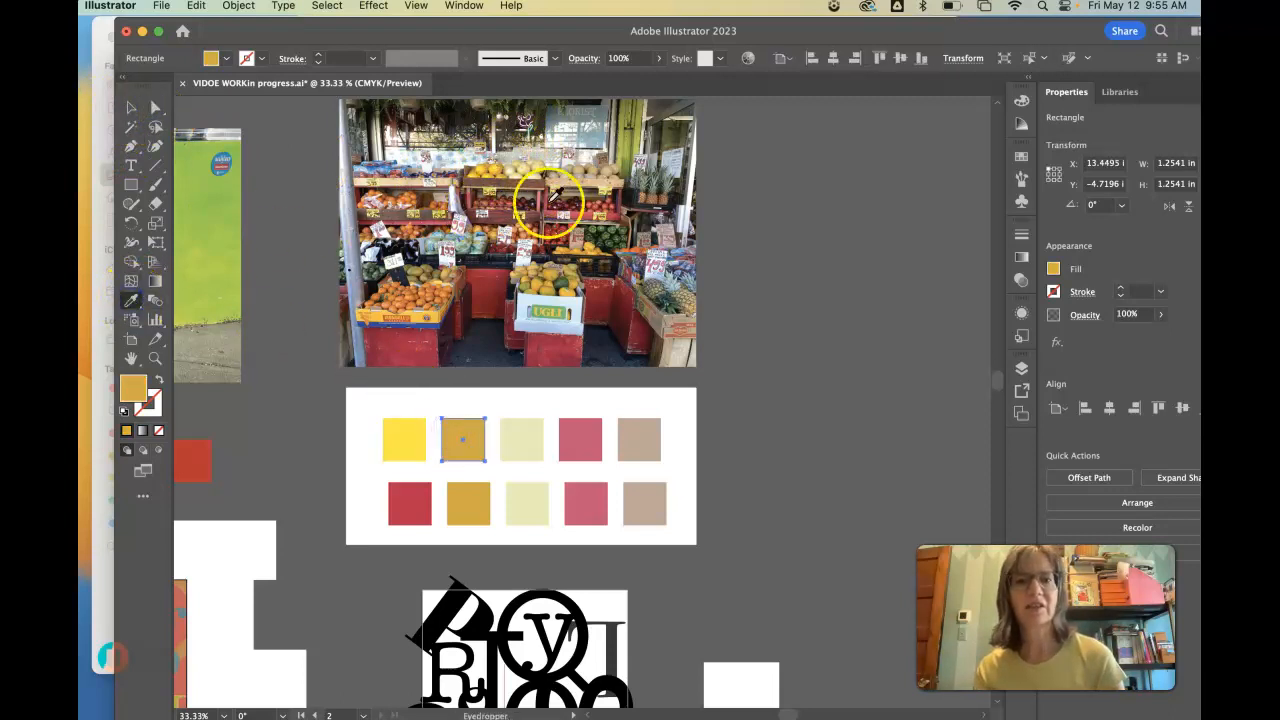
click(583, 206)
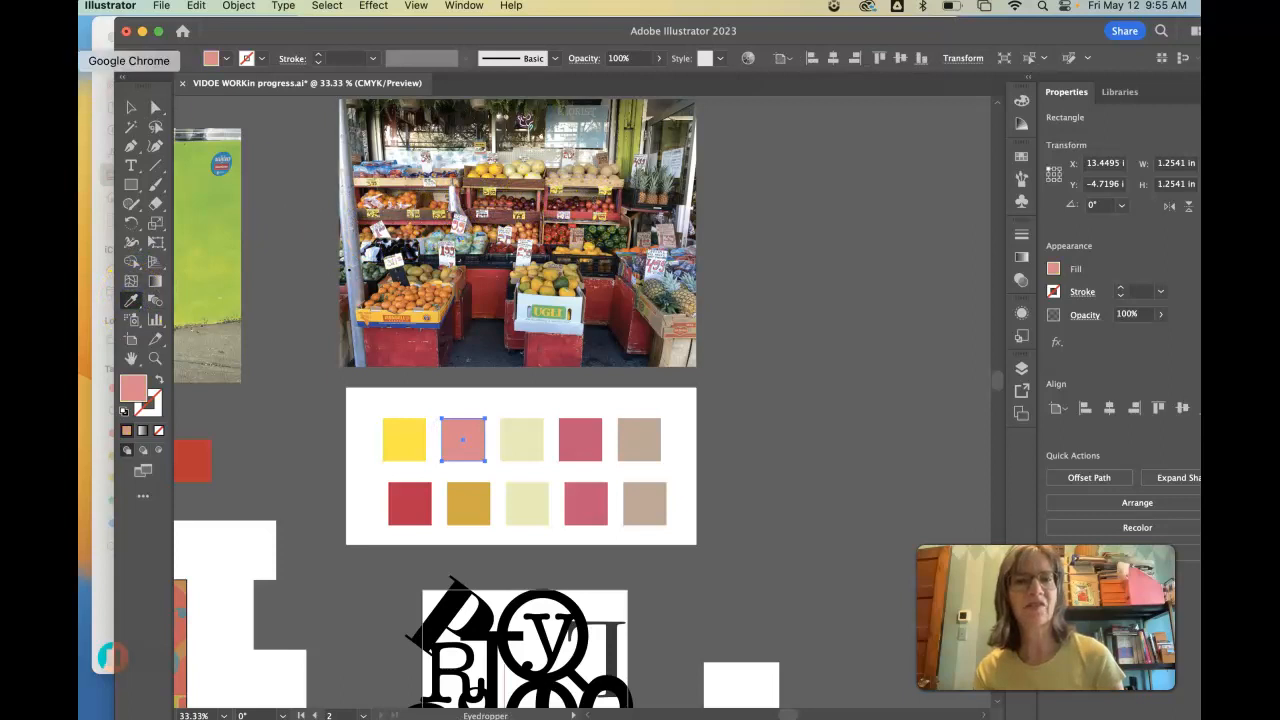
- Recolor the third swatch of the upper row brown, sampled from the photo's middle fruit shelf, after trying black from the dark produce
click(124, 110)
click(515, 432)
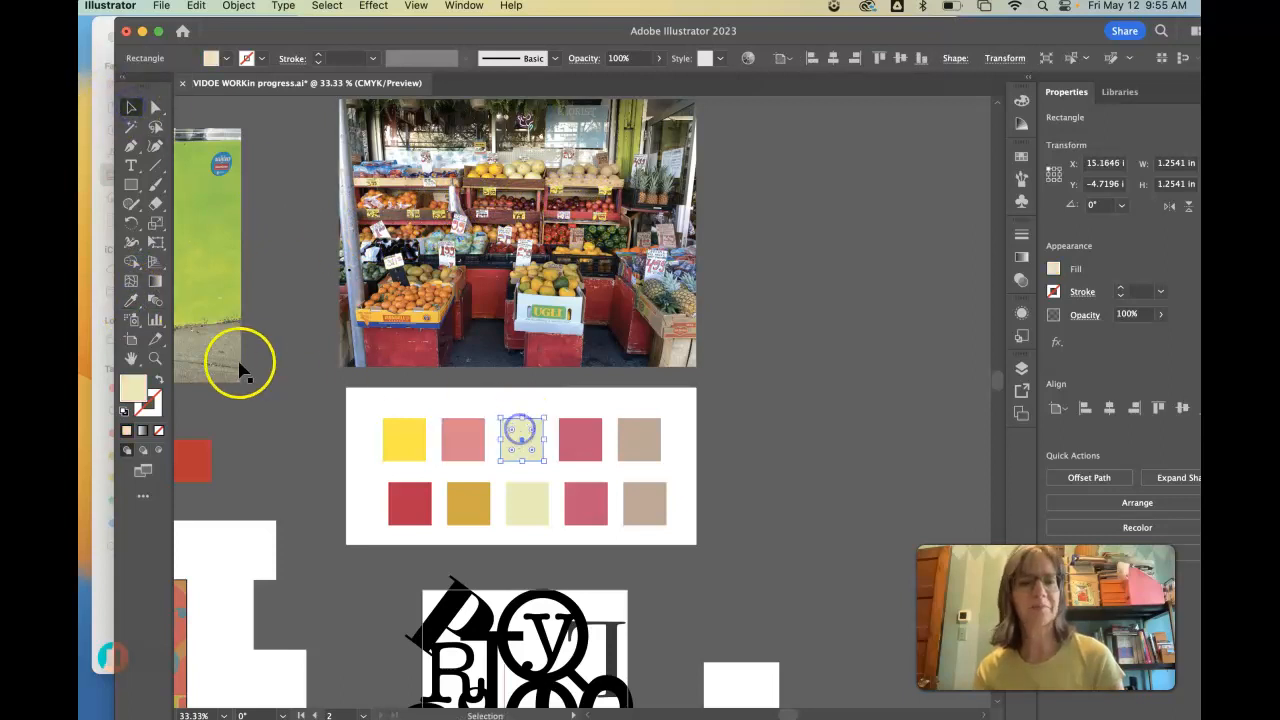
click(131, 300)
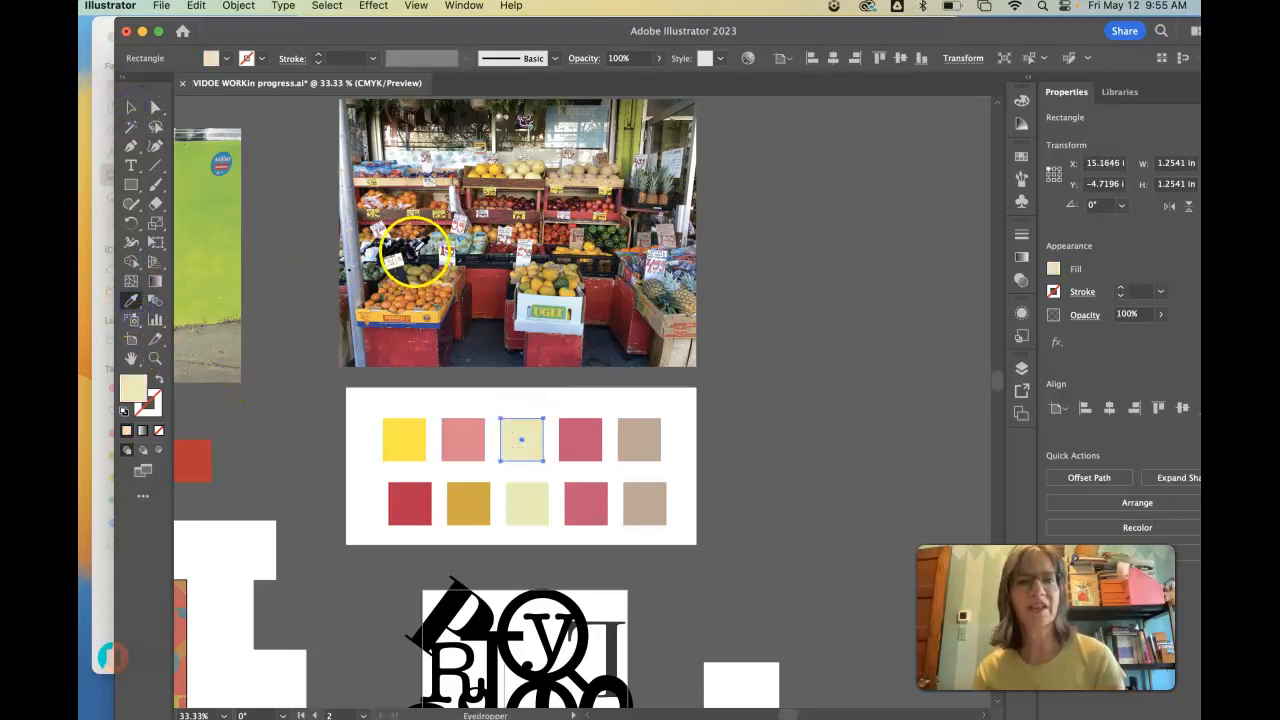
click(409, 243)
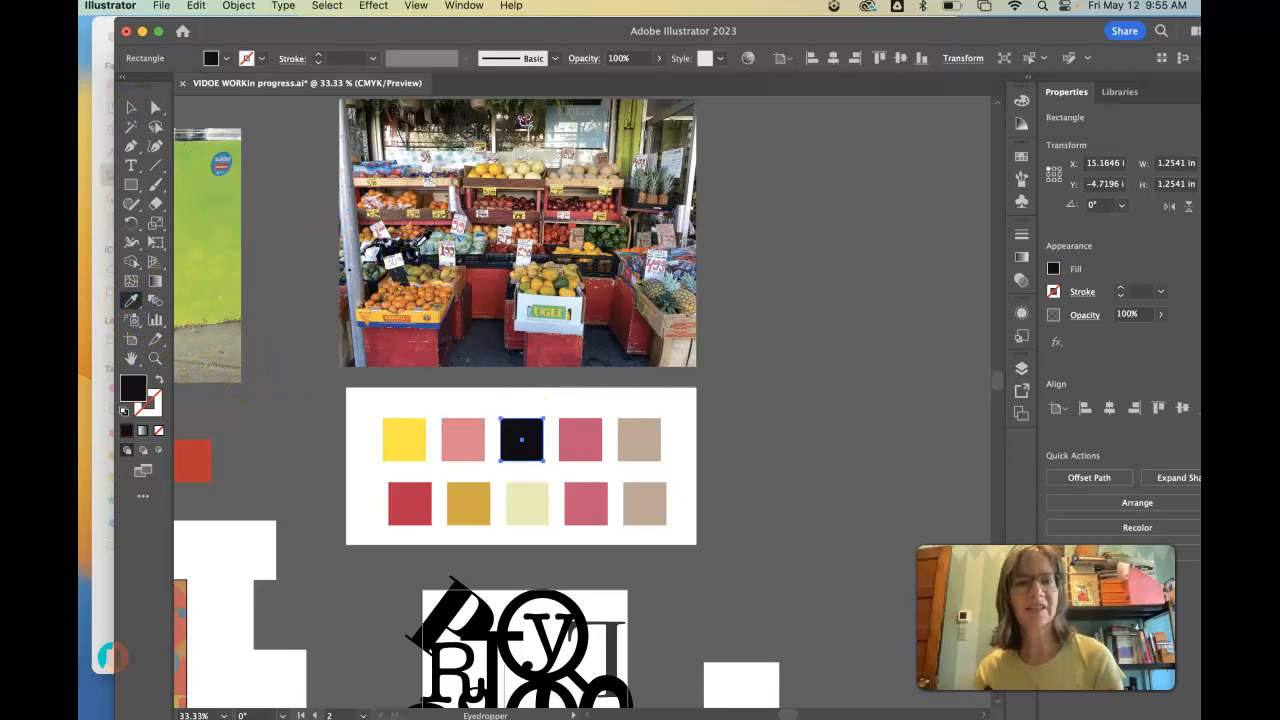
click(495, 204)
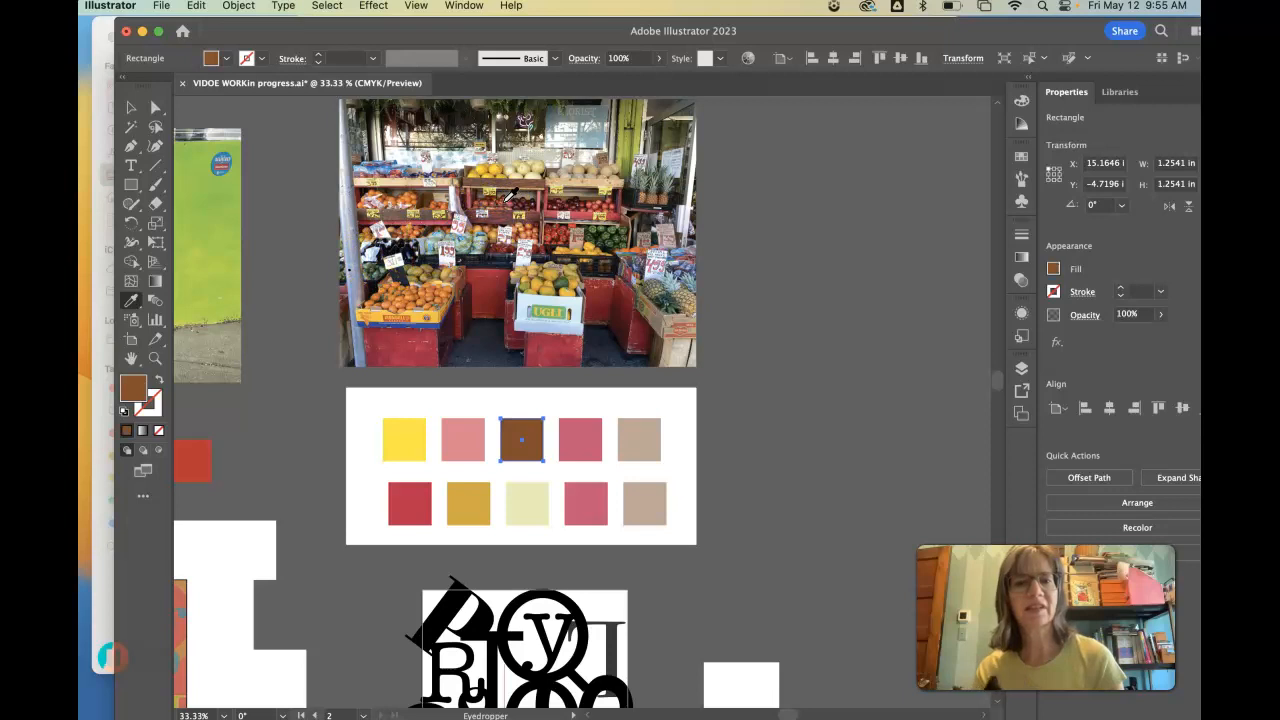
- Recolor the fourth swatch of the upper row with a dark red sampled from the crate under the oranges
click(130, 107)
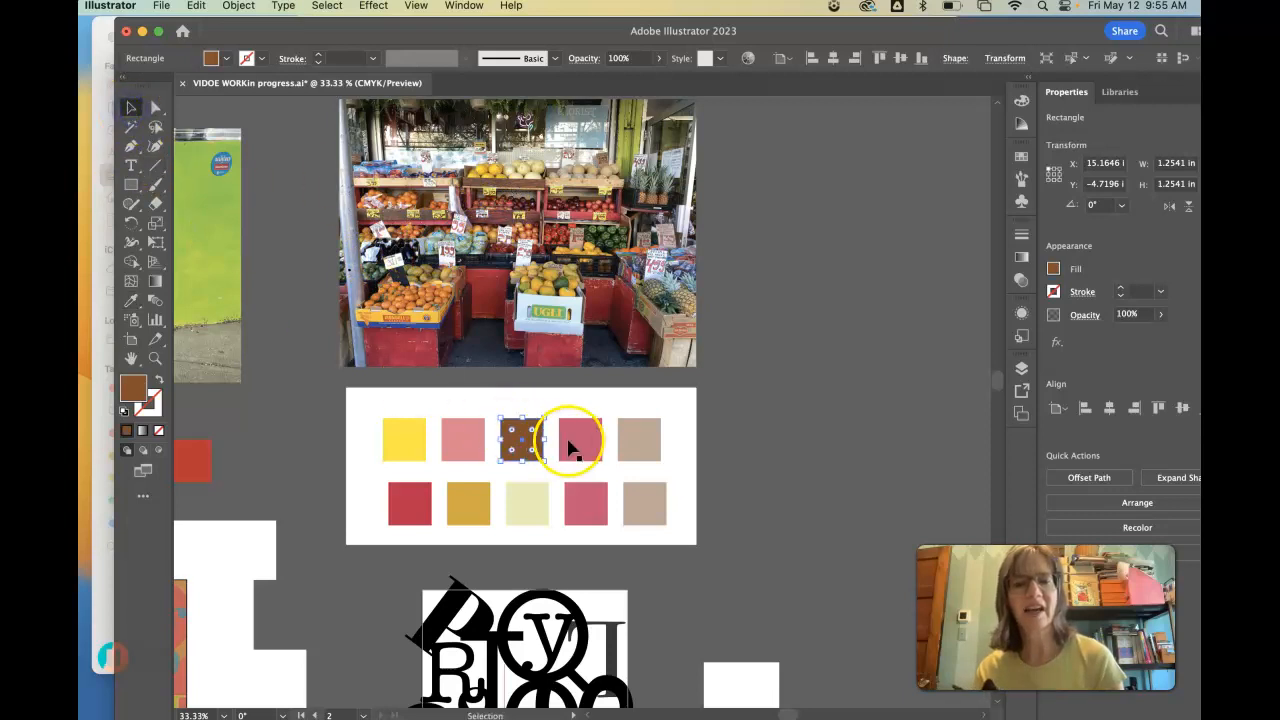
click(570, 447)
click(130, 304)
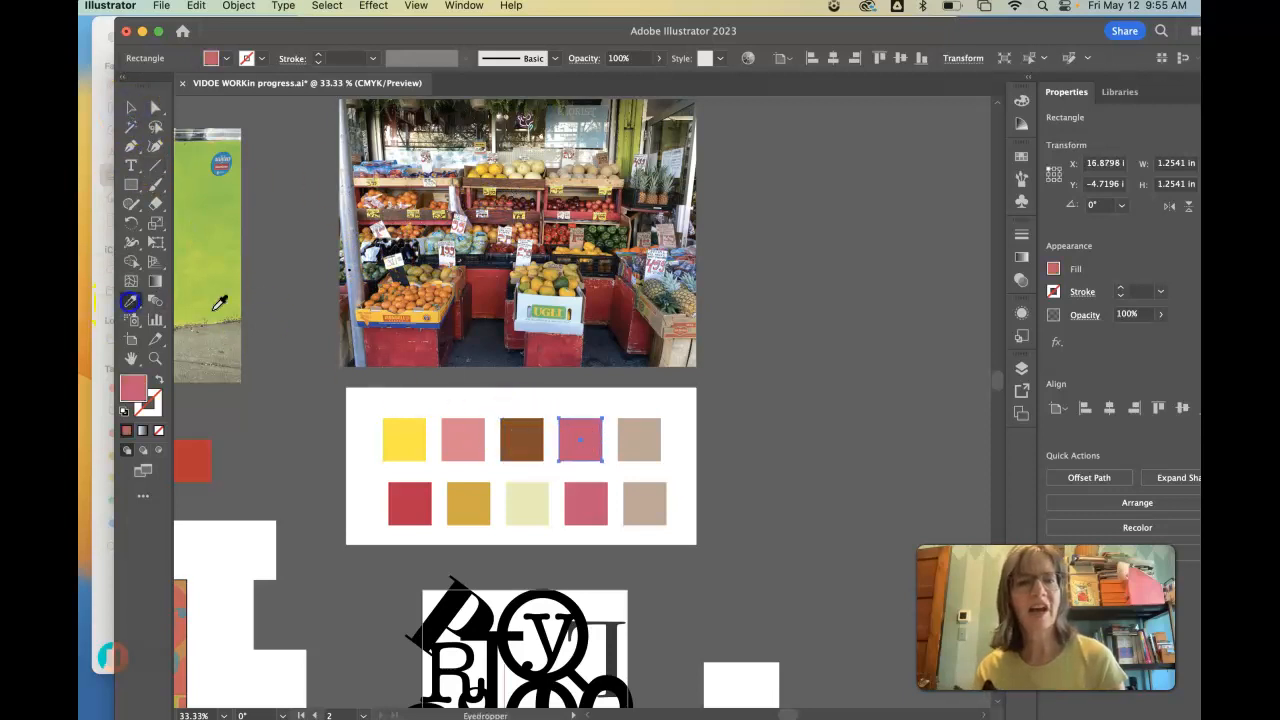
click(398, 336)
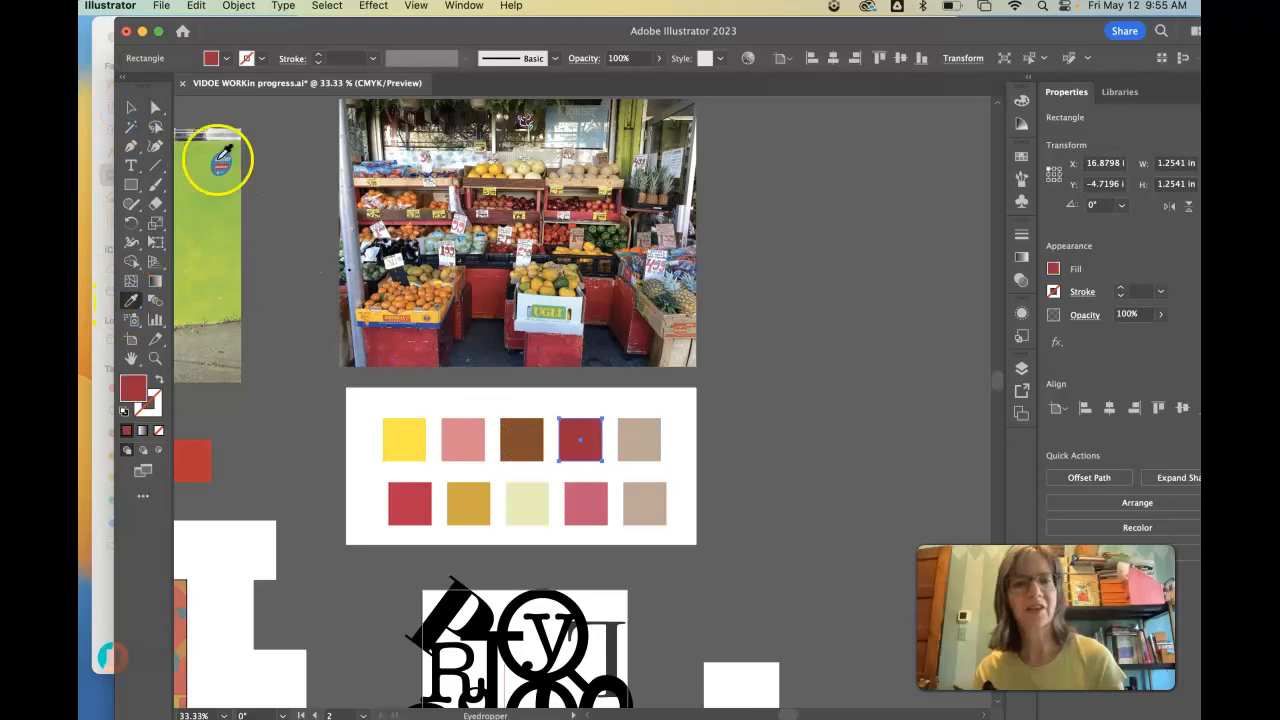
- Recolor the fifth swatch of the upper row orange with the Eyedropper, sampled from the oranges on the photo's left shelf
click(130, 107)
click(625, 420)
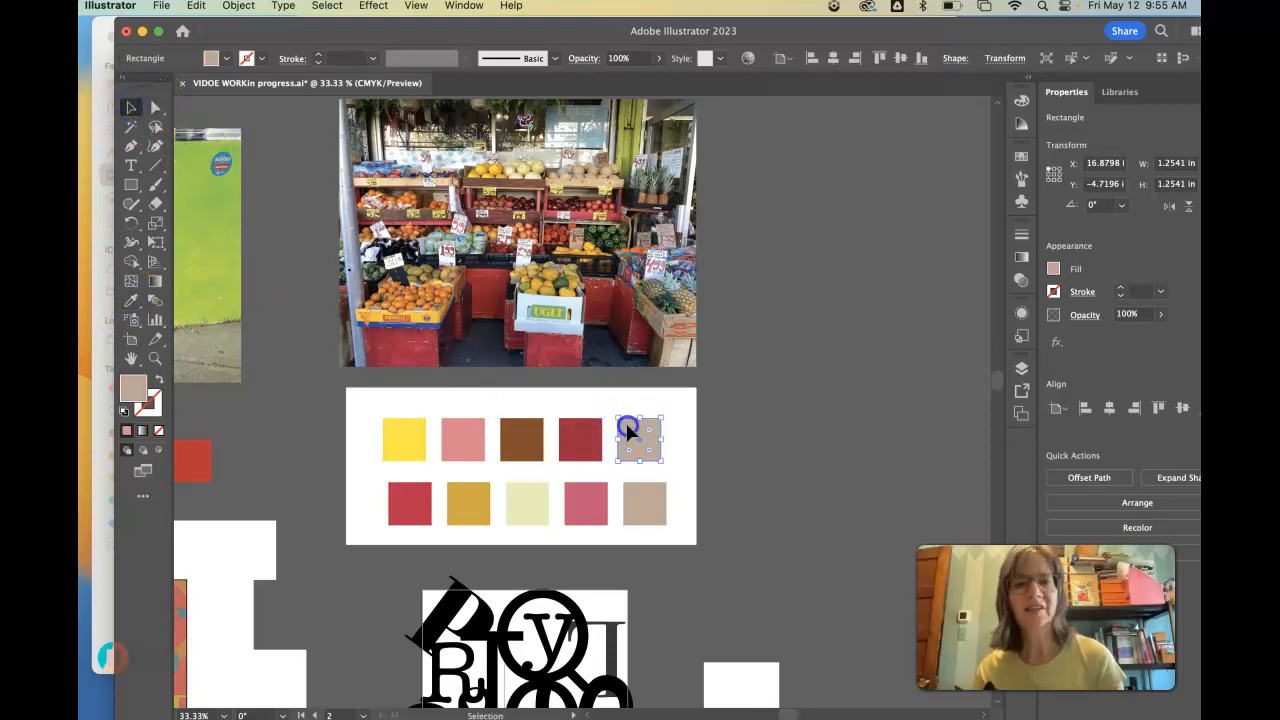
click(131, 300)
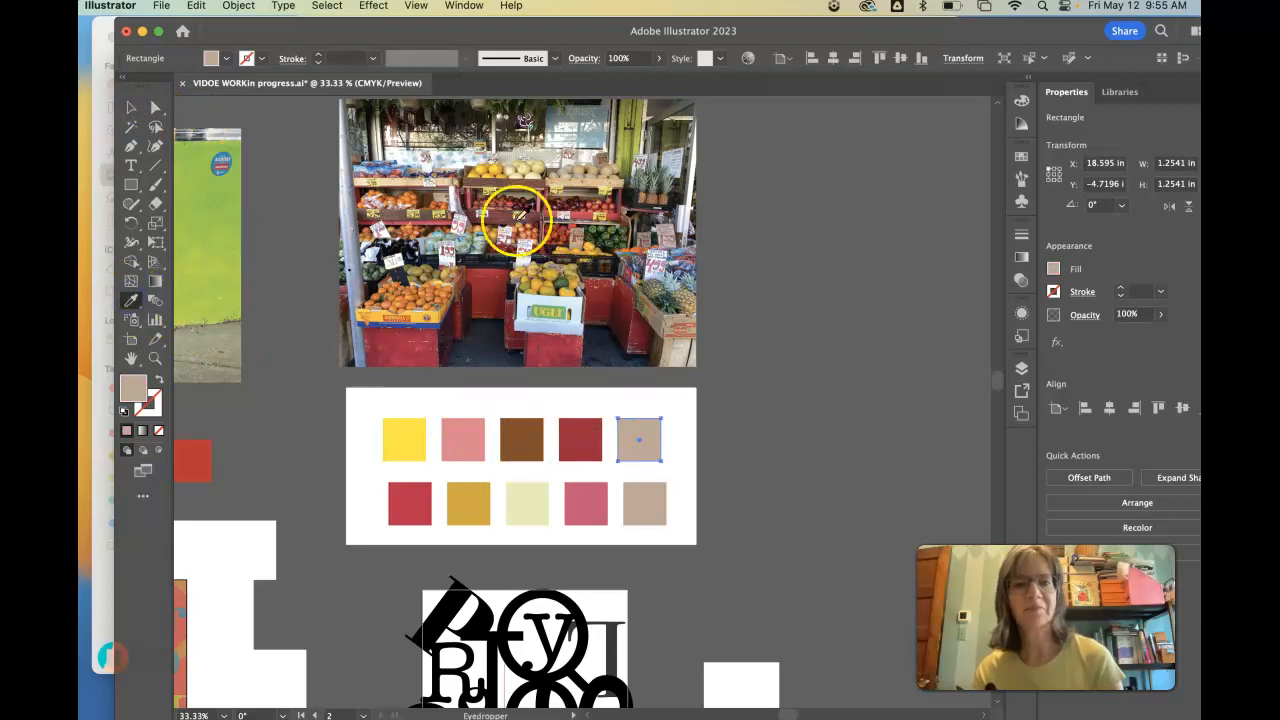
click(413, 195)
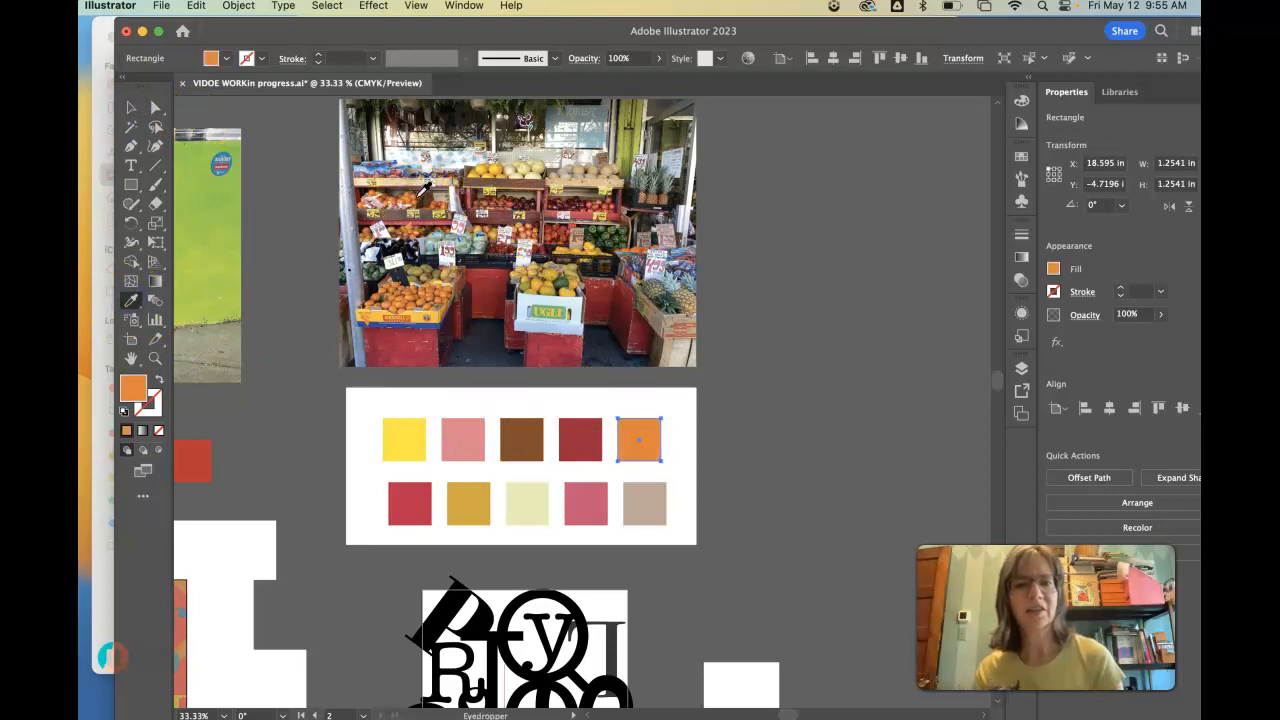
click(131, 107)
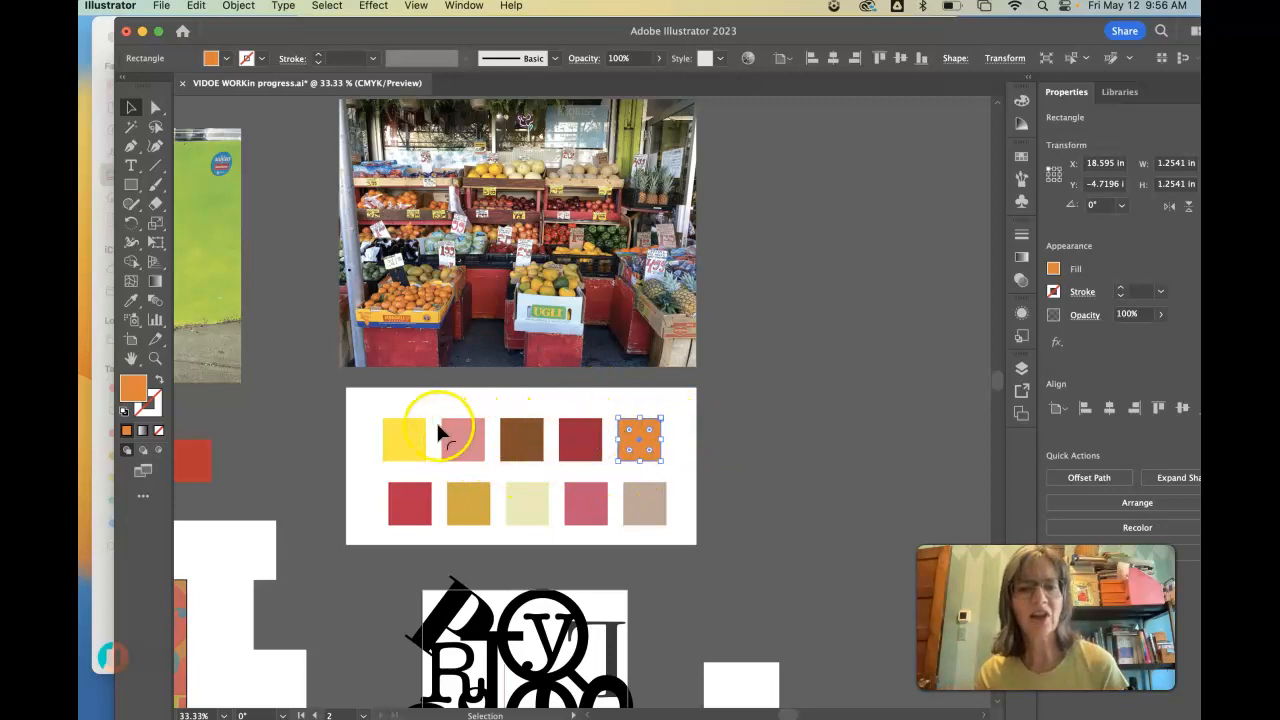
click(735, 436)
- Recolor the first swatch of the upper row golden yellow, sampled from the orange crate's edge, after trying tones from the central fruit box
click(410, 440)
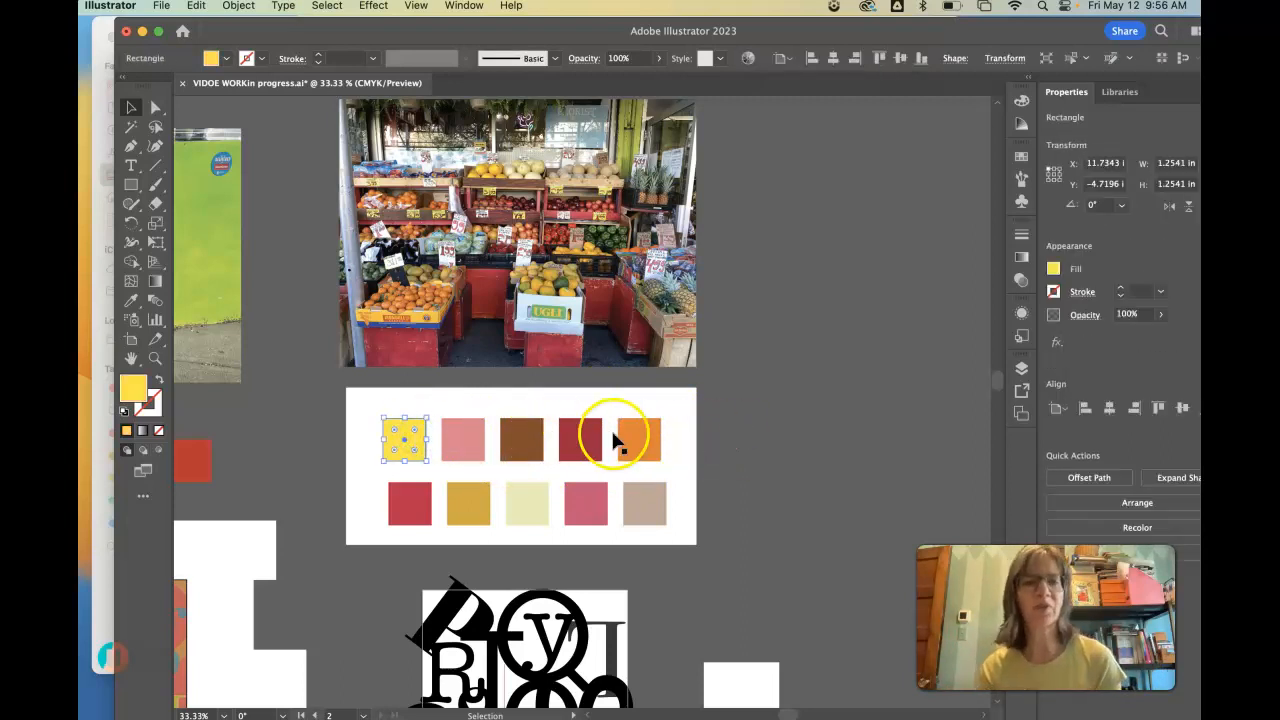
click(130, 300)
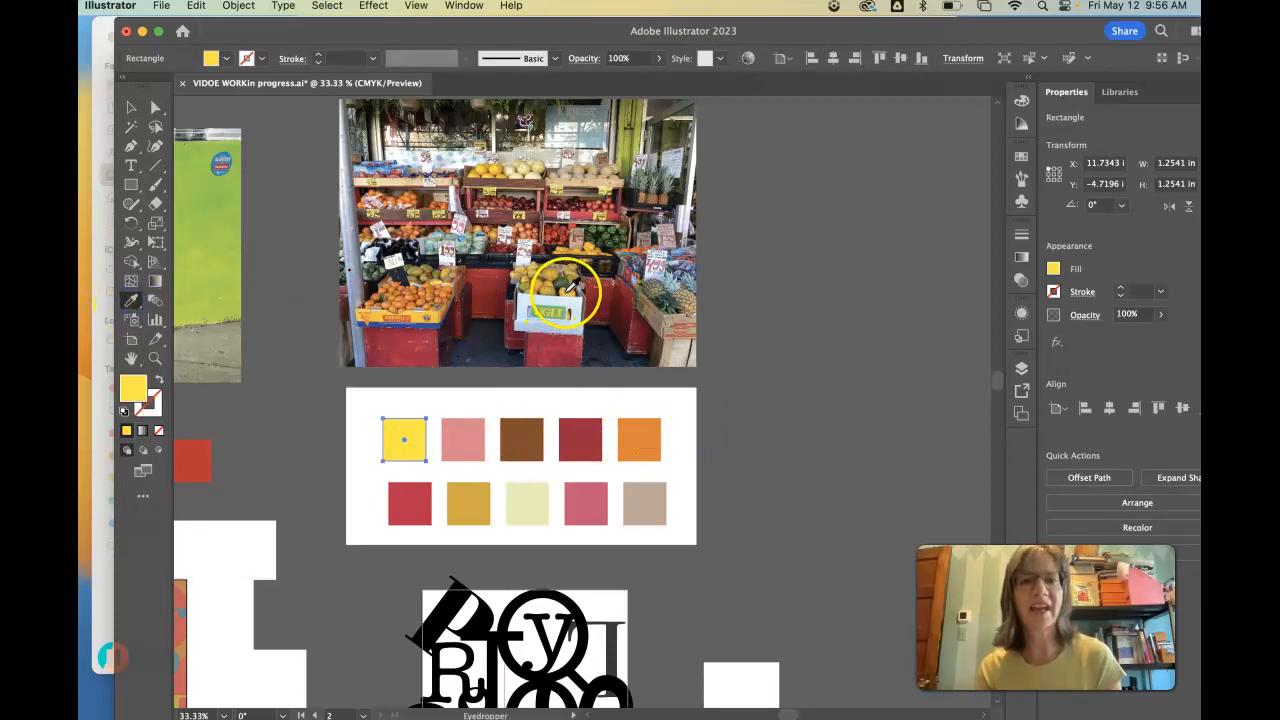
click(566, 290)
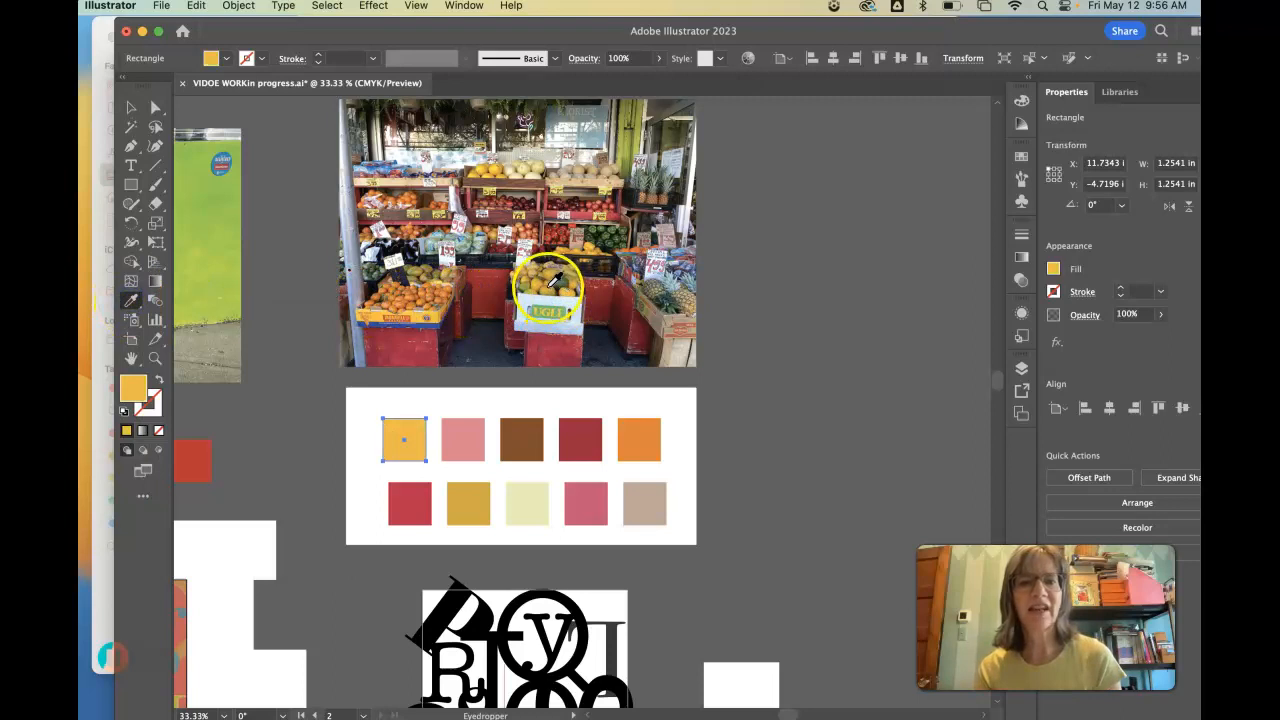
click(540, 282)
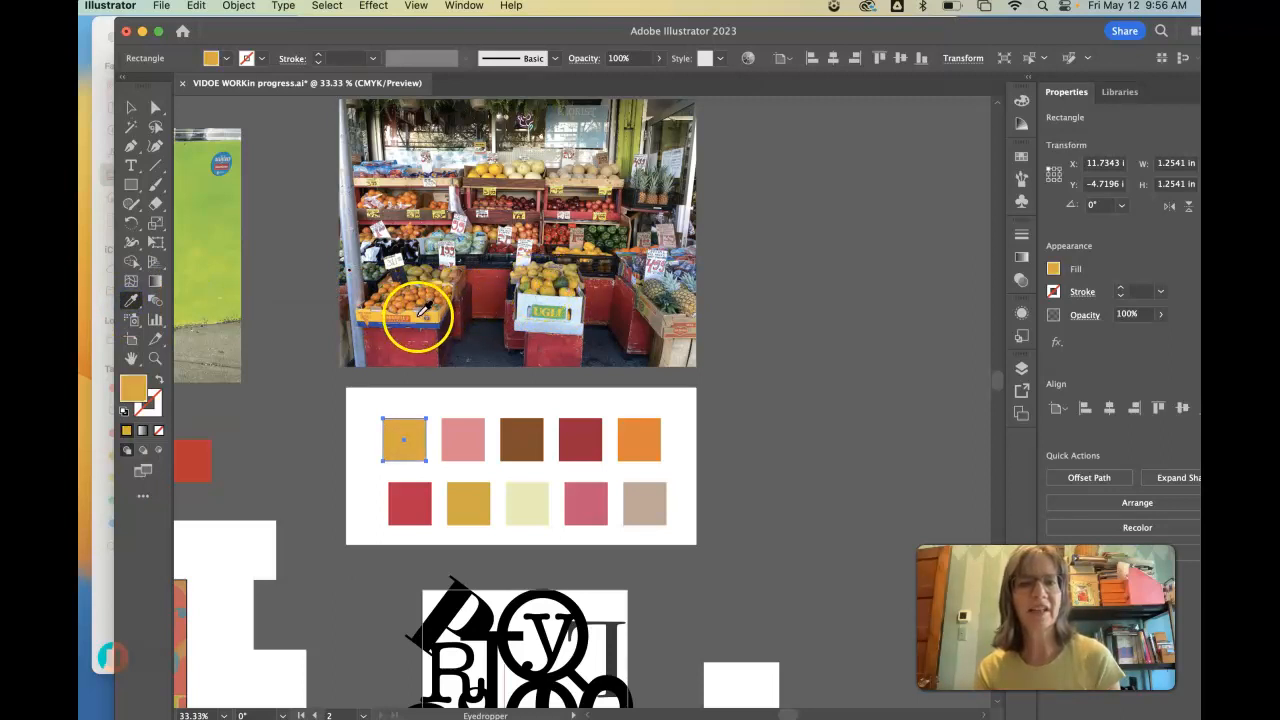
click(419, 315)
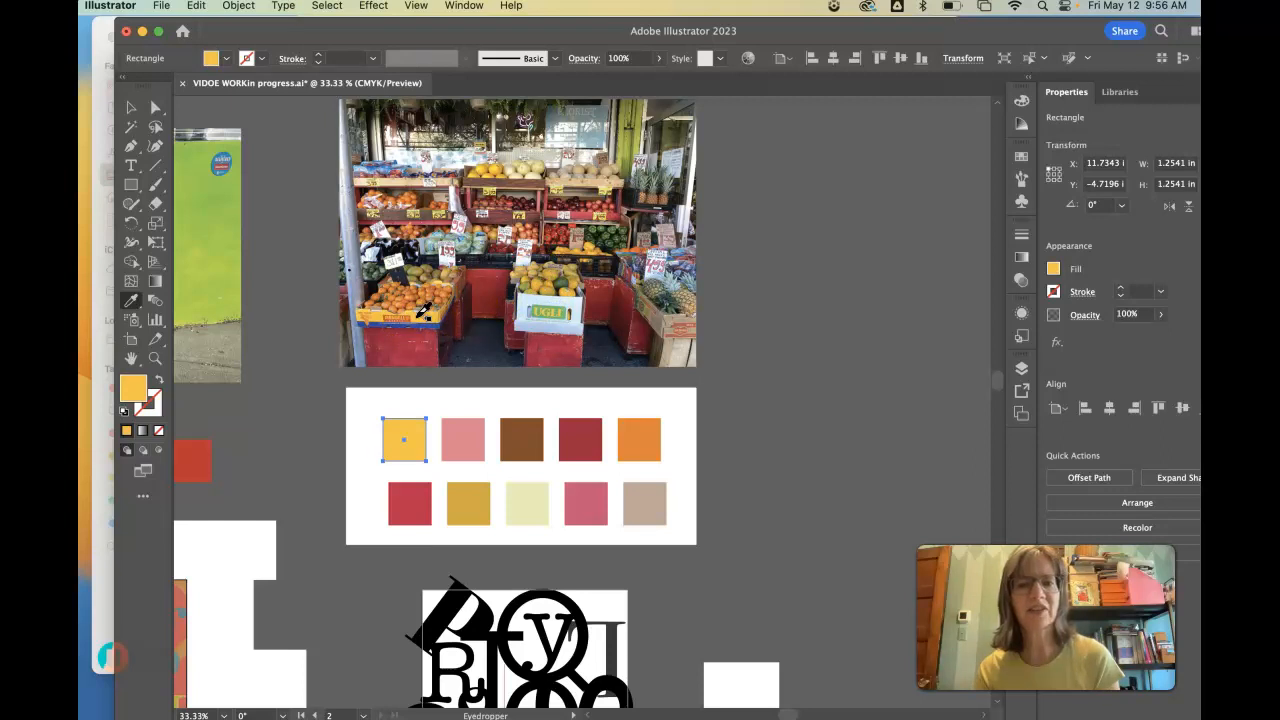
click(131, 107)
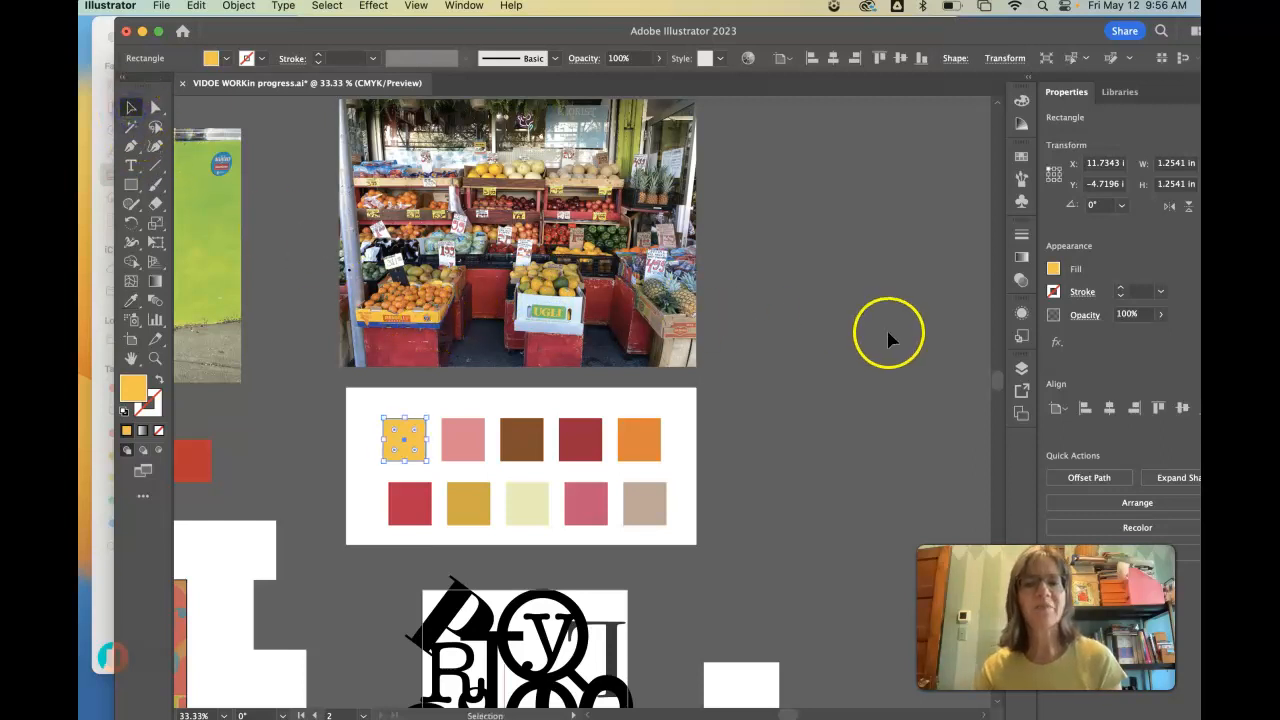
click(839, 331)
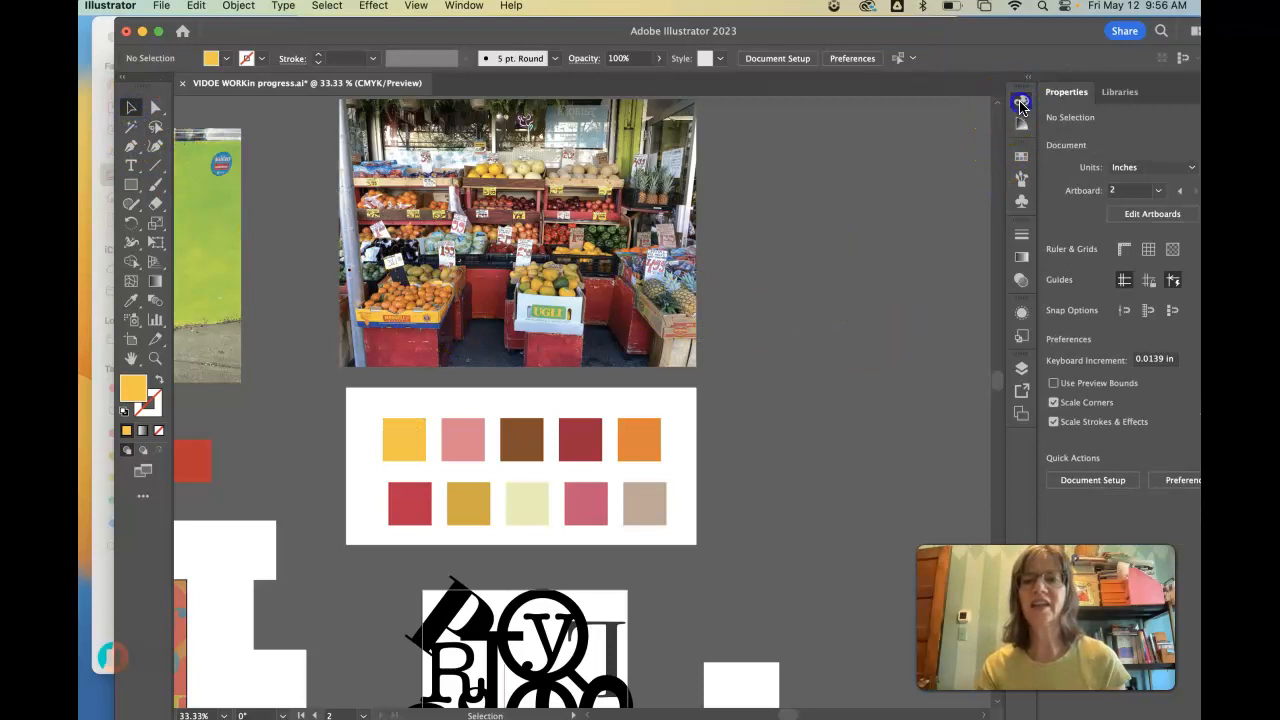
- Show the CMYK color sliders and set the salmon pink swatch's cyan to 0%
click(1020, 103)
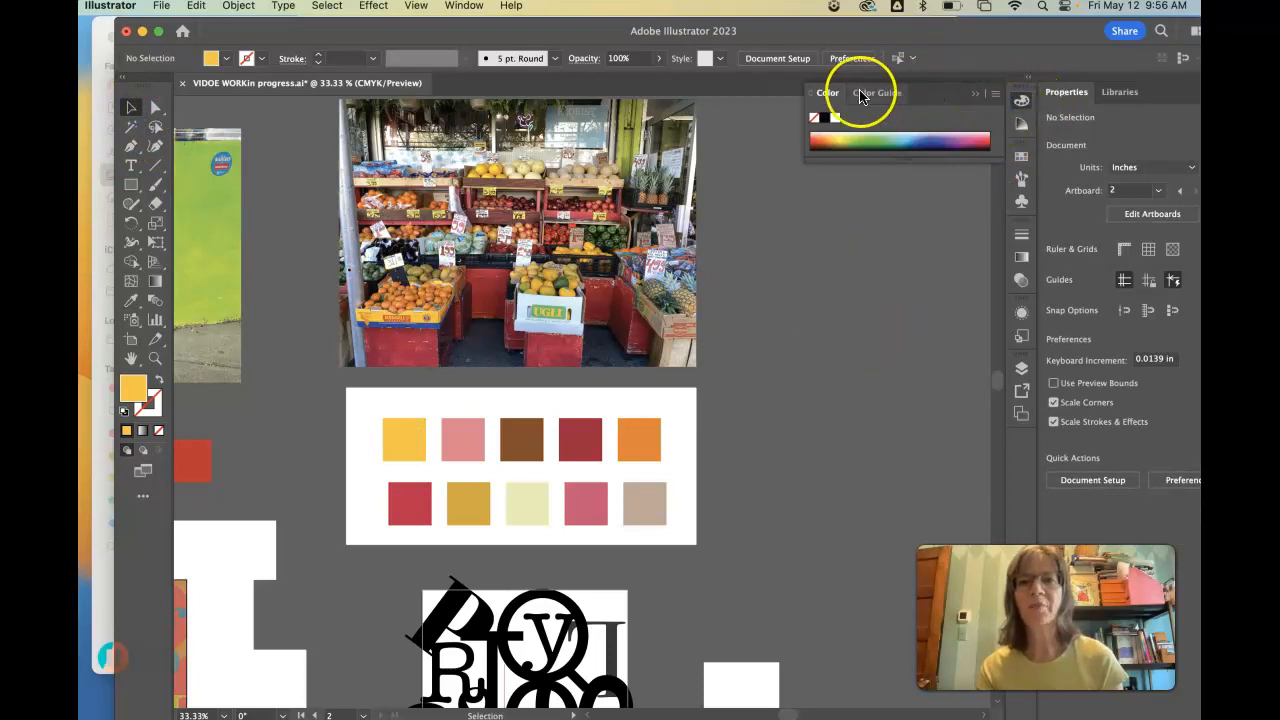
click(808, 92)
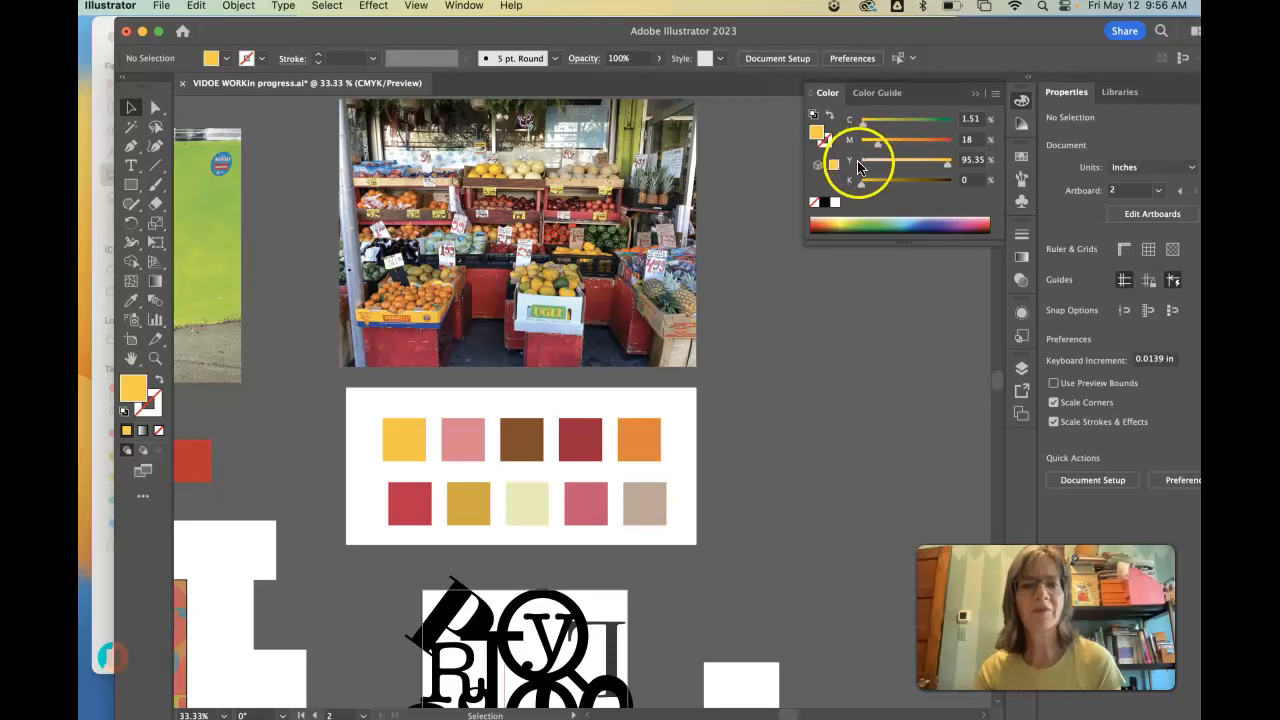
click(474, 439)
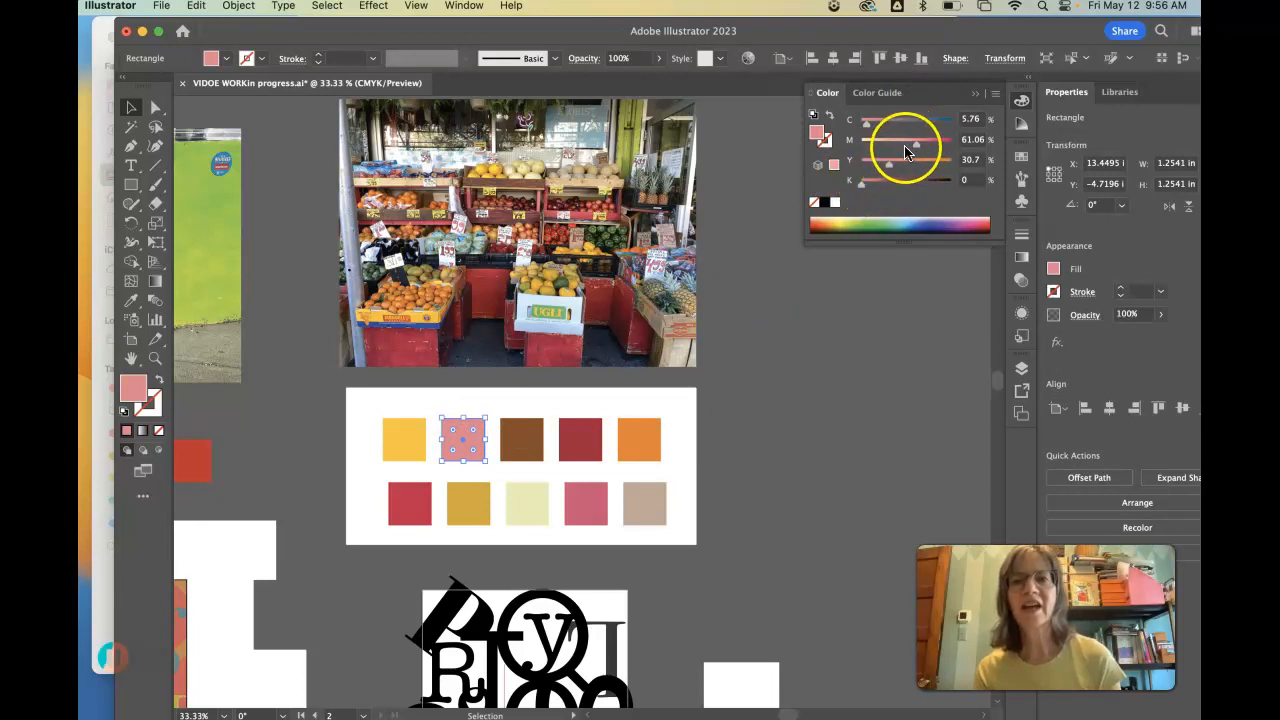
click(866, 124)
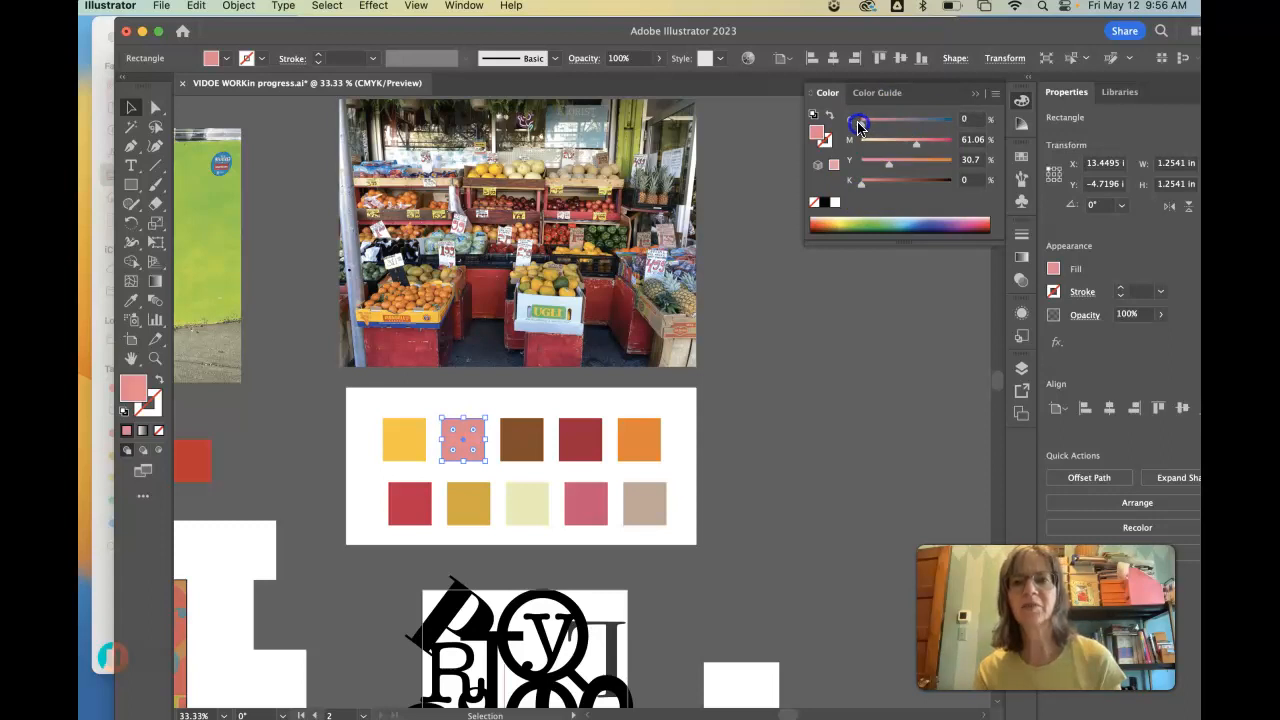
click(751, 299)
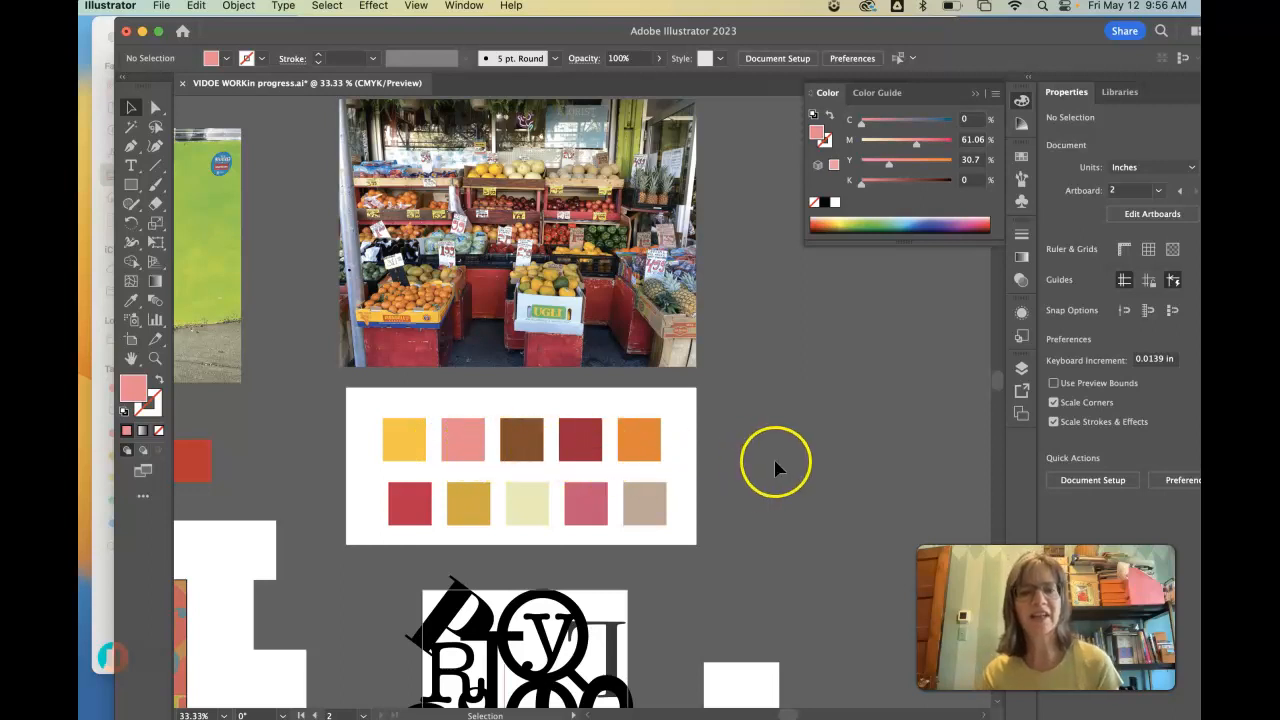
- Select all the letters of the black composition and convert the type to outlines
scroll(776, 466, down, 3)
scroll(776, 468, down, 5)
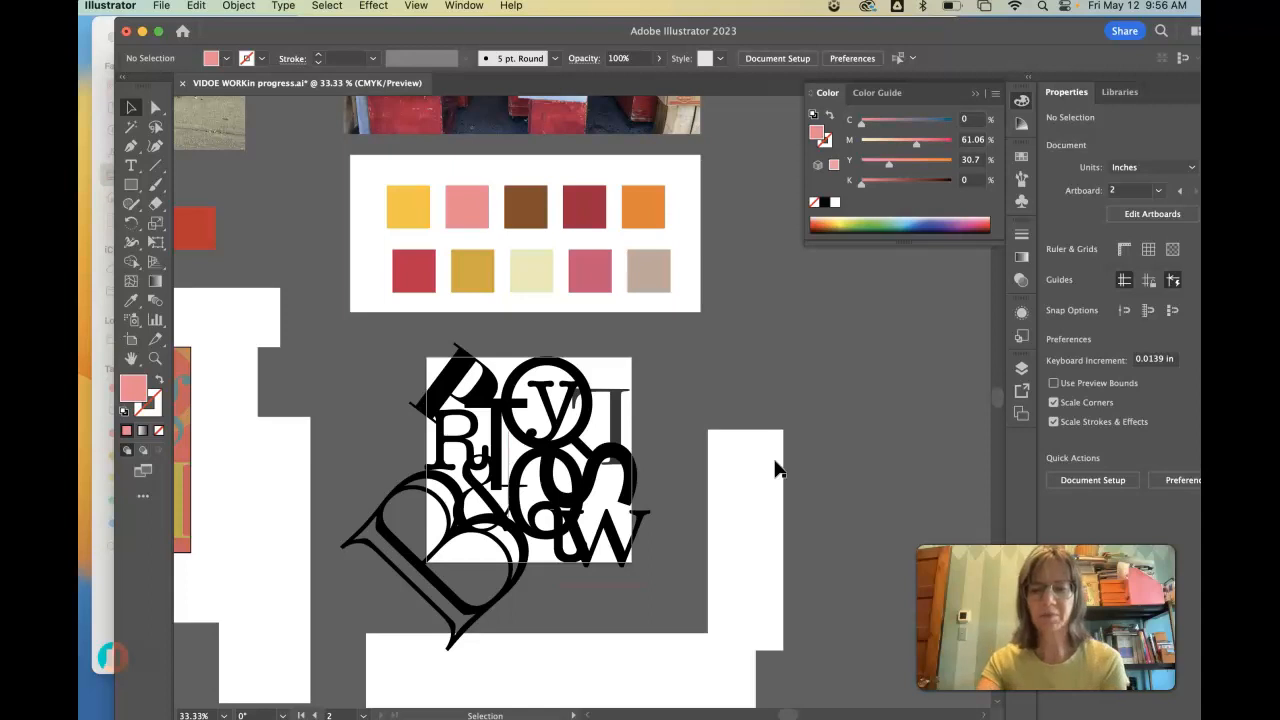
key(super+equal)
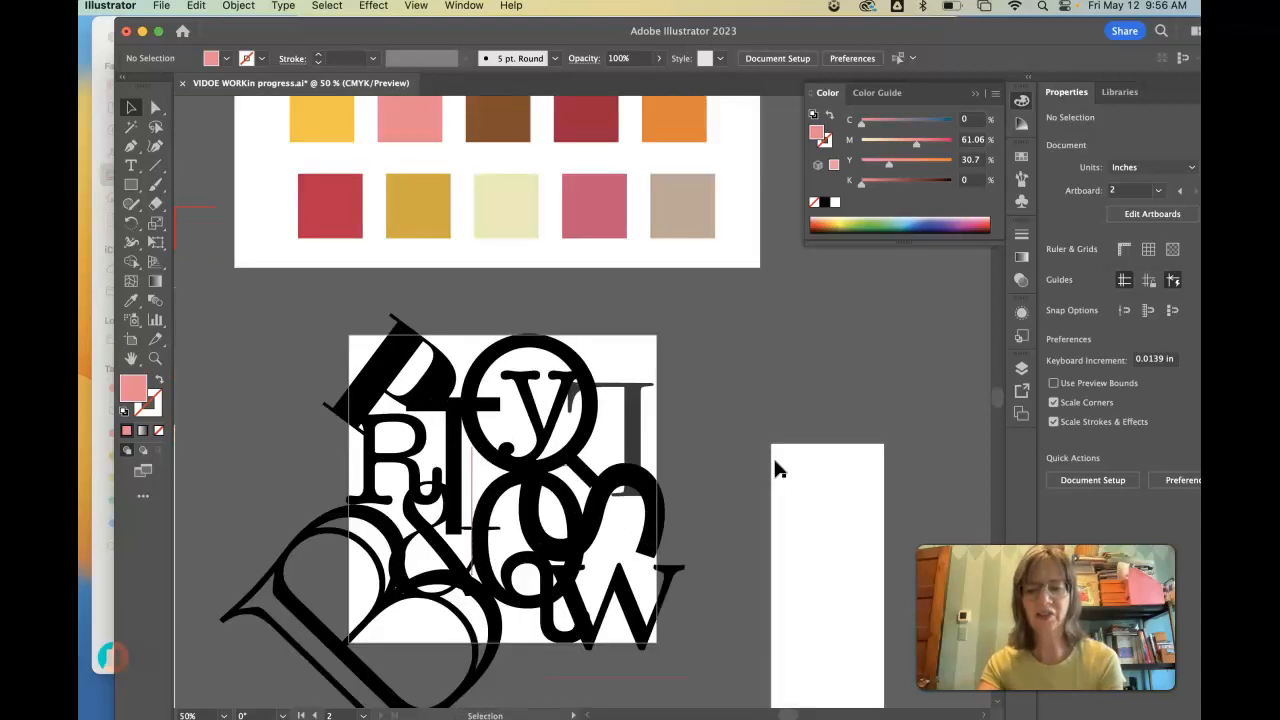
key(super+equal)
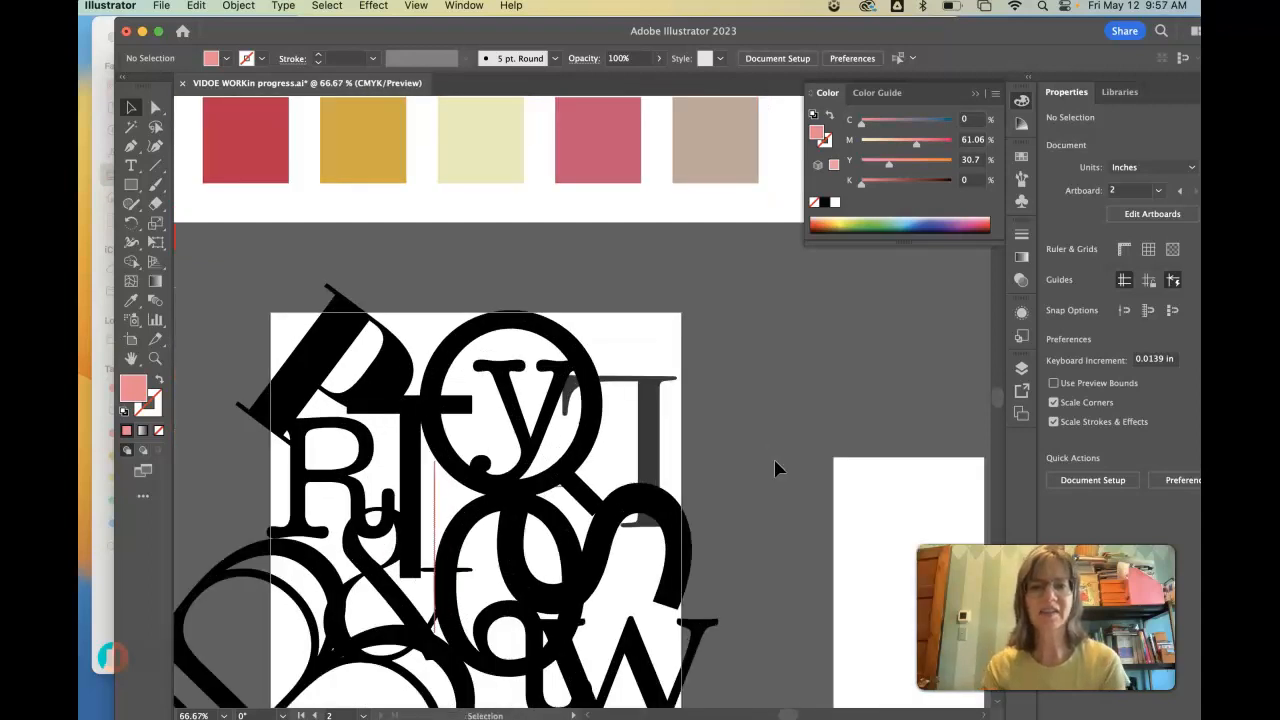
click(1000, 392)
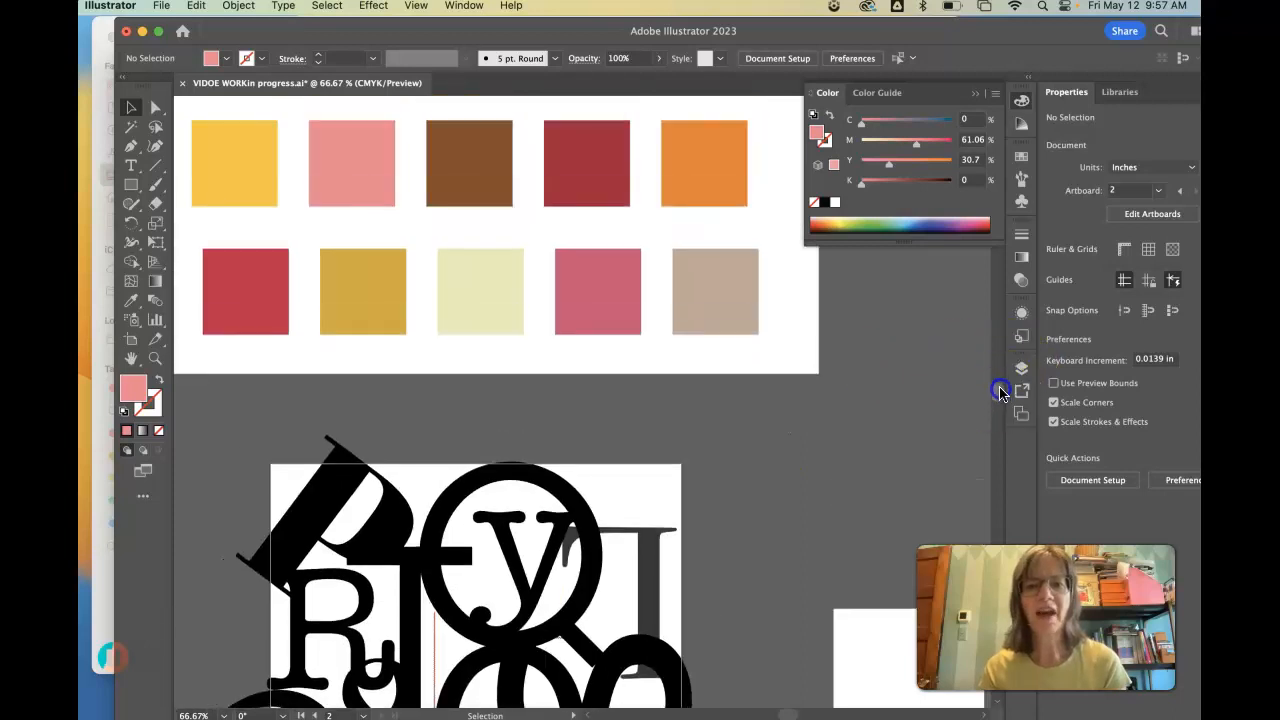
click(1000, 392)
click(623, 388)
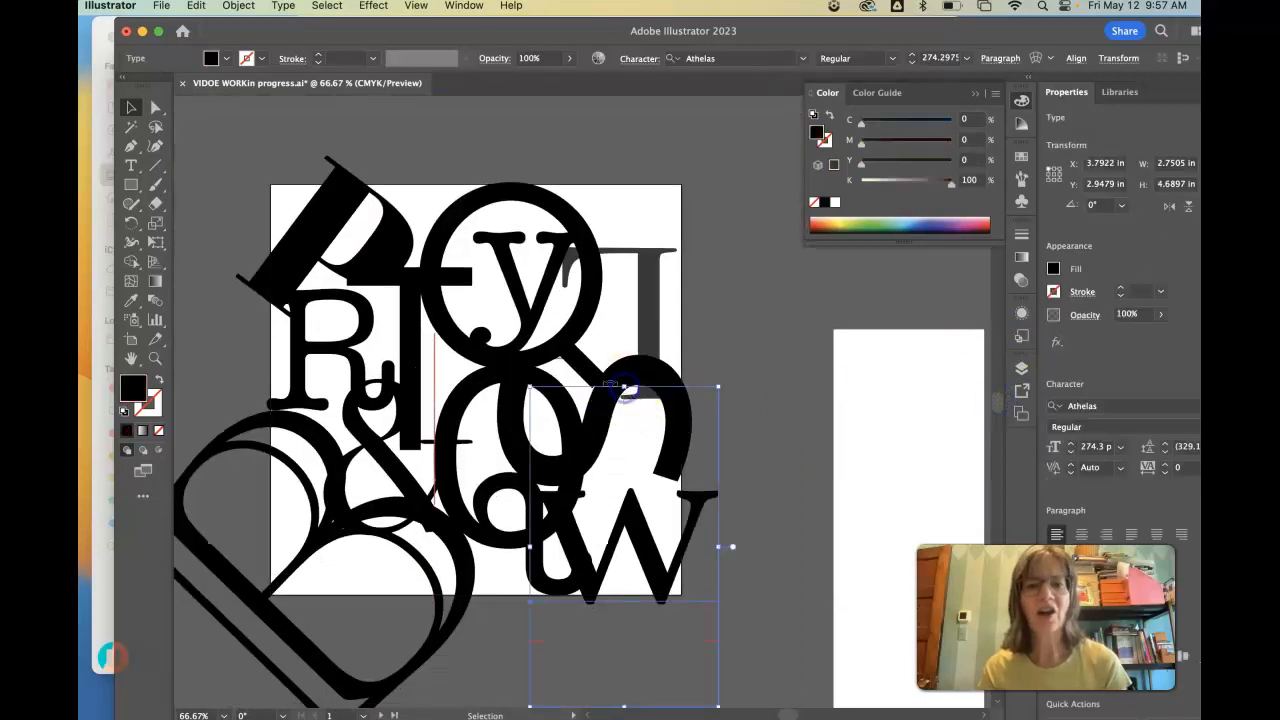
click(578, 308)
click(643, 300)
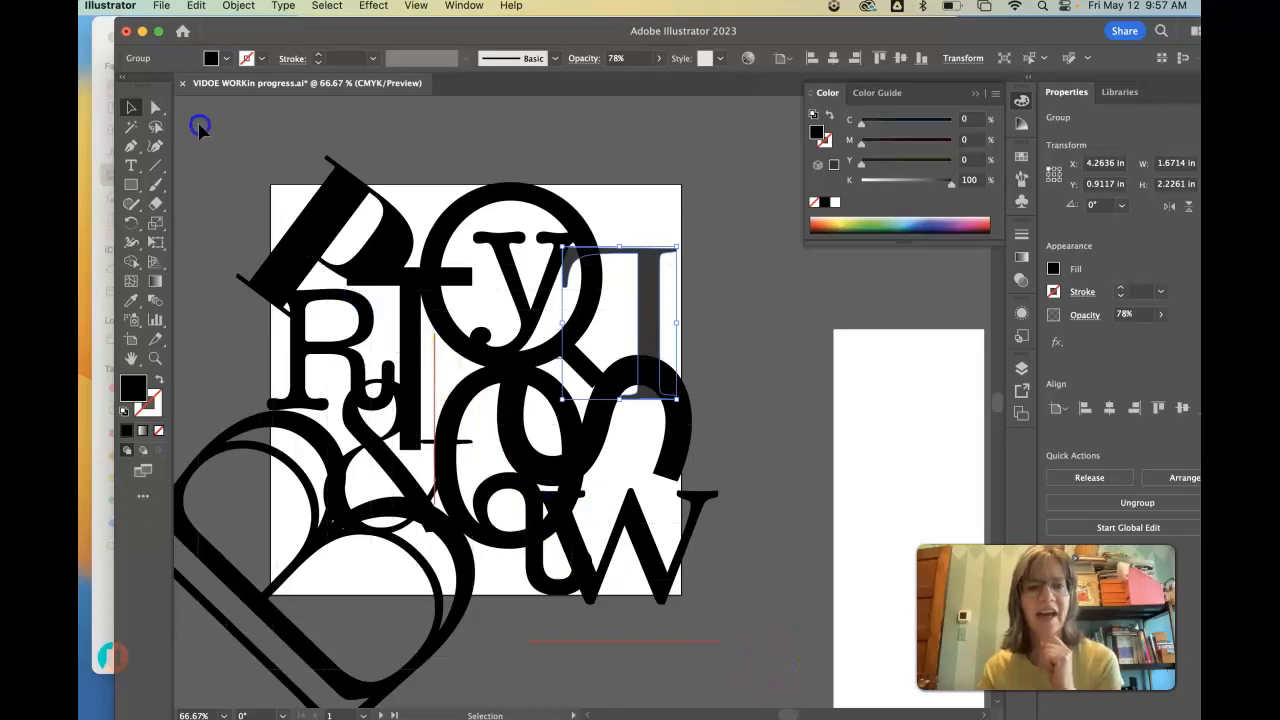
drag(199, 125, 199, 125)
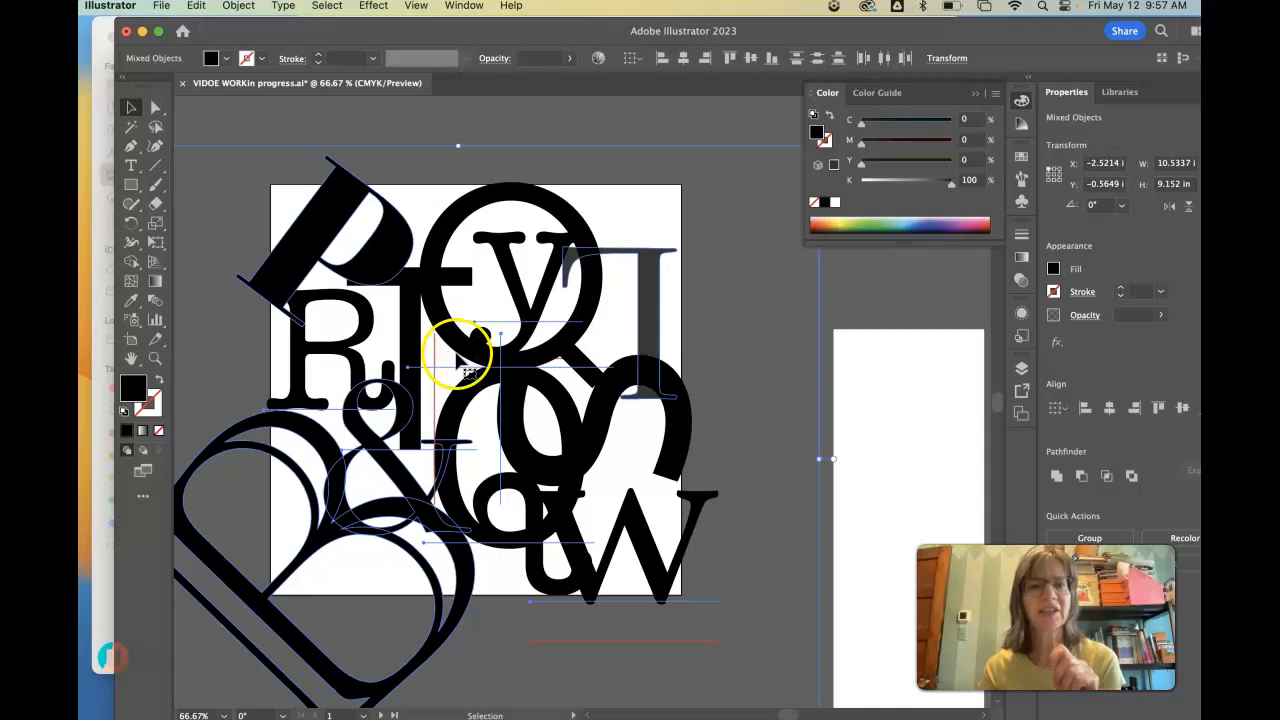
click(283, 6)
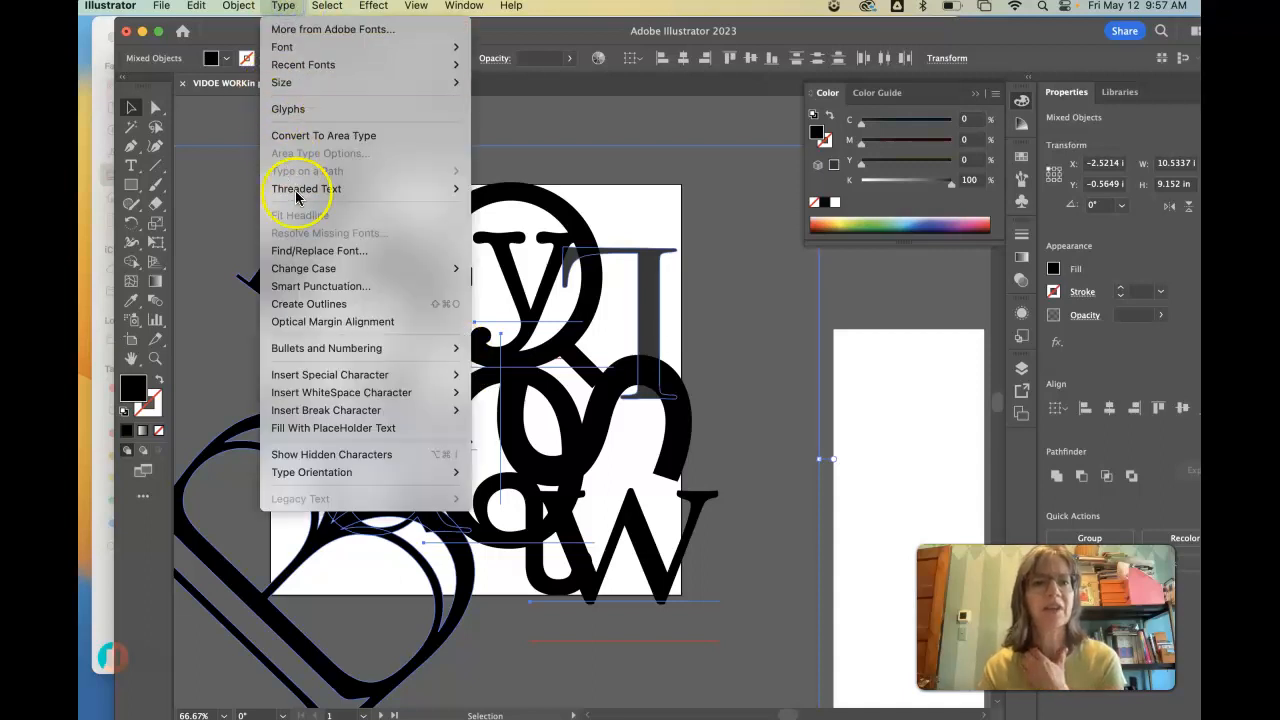
click(305, 311)
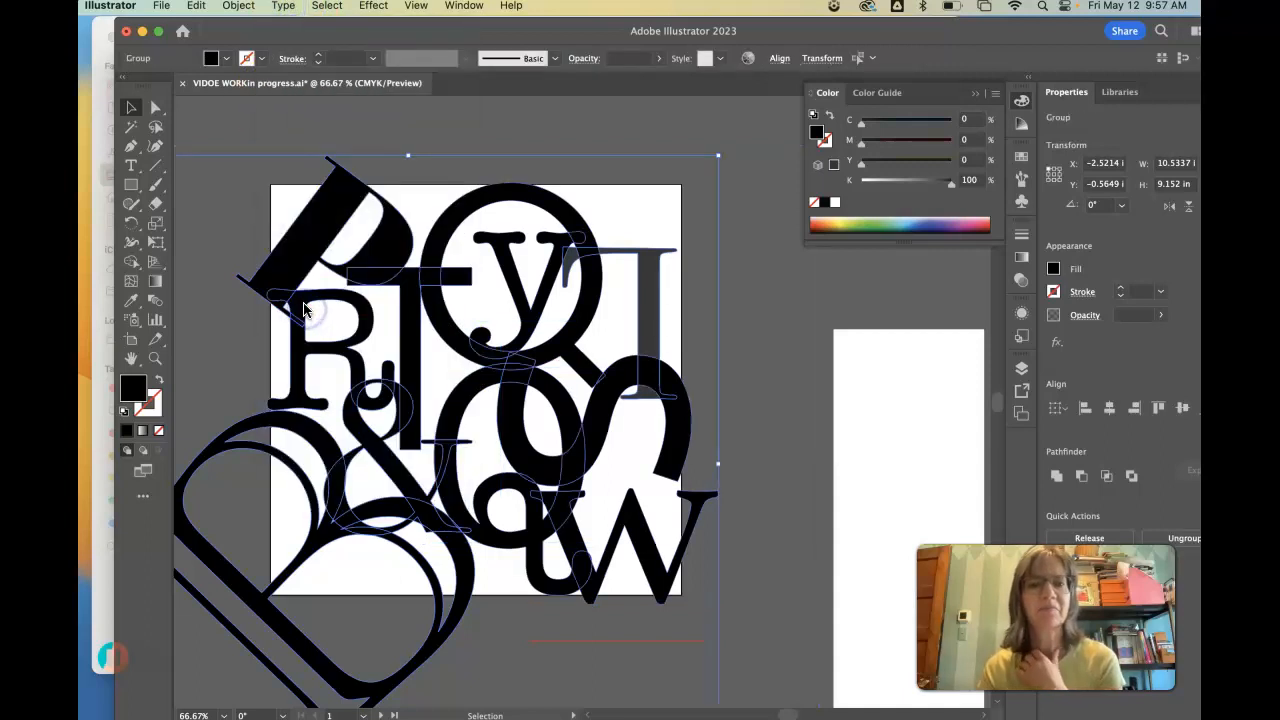
click(755, 315)
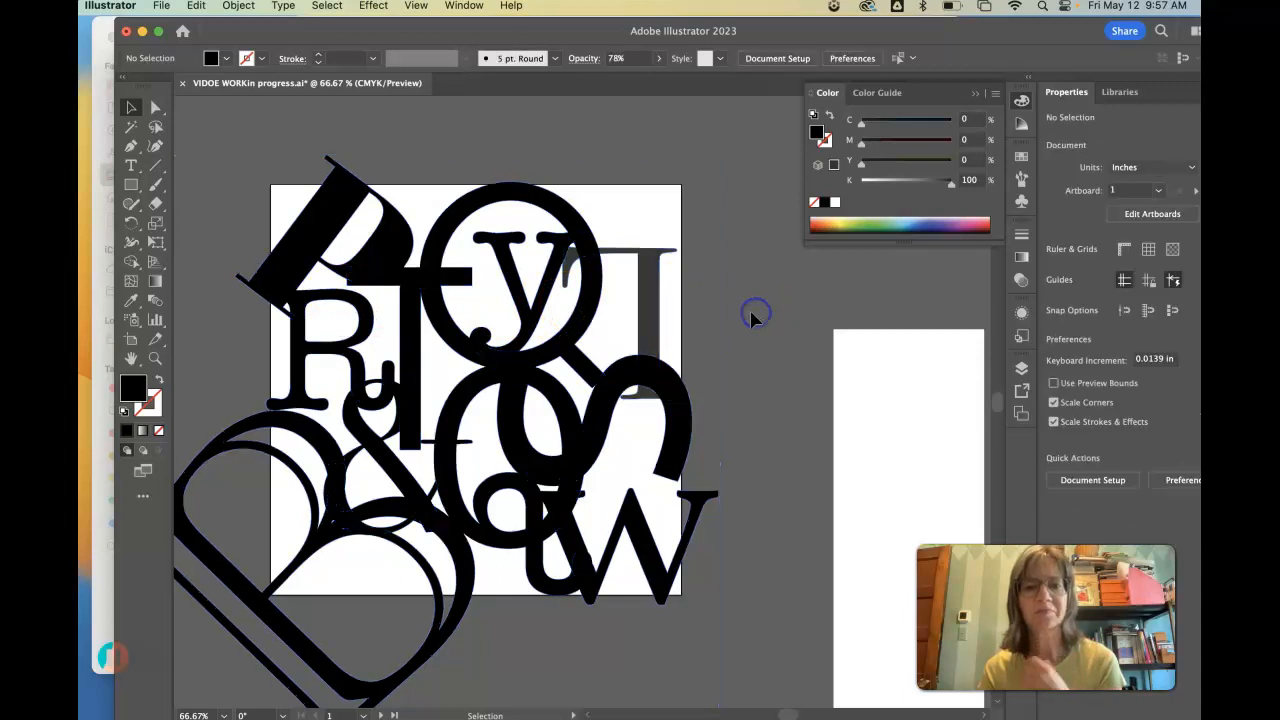
- Check the blend mode and opacity settings of the semi-transparent gray letter in the composition
click(648, 296)
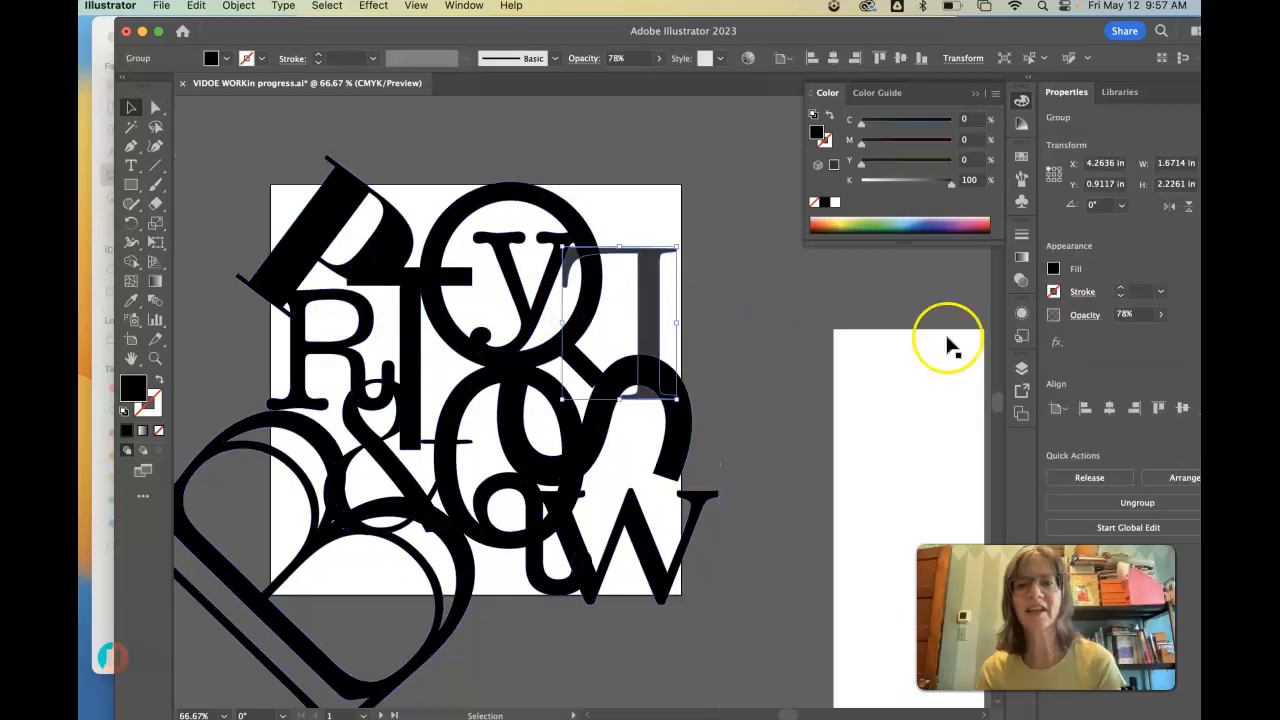
click(1021, 280)
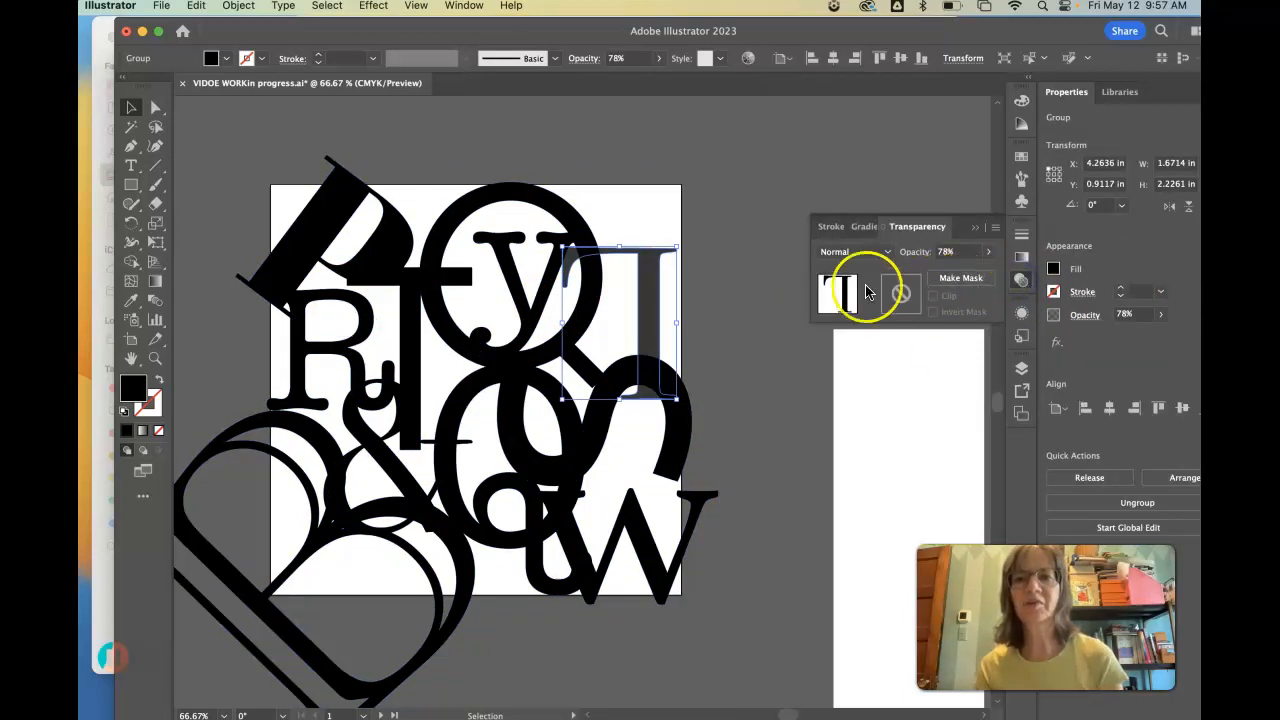
click(694, 277)
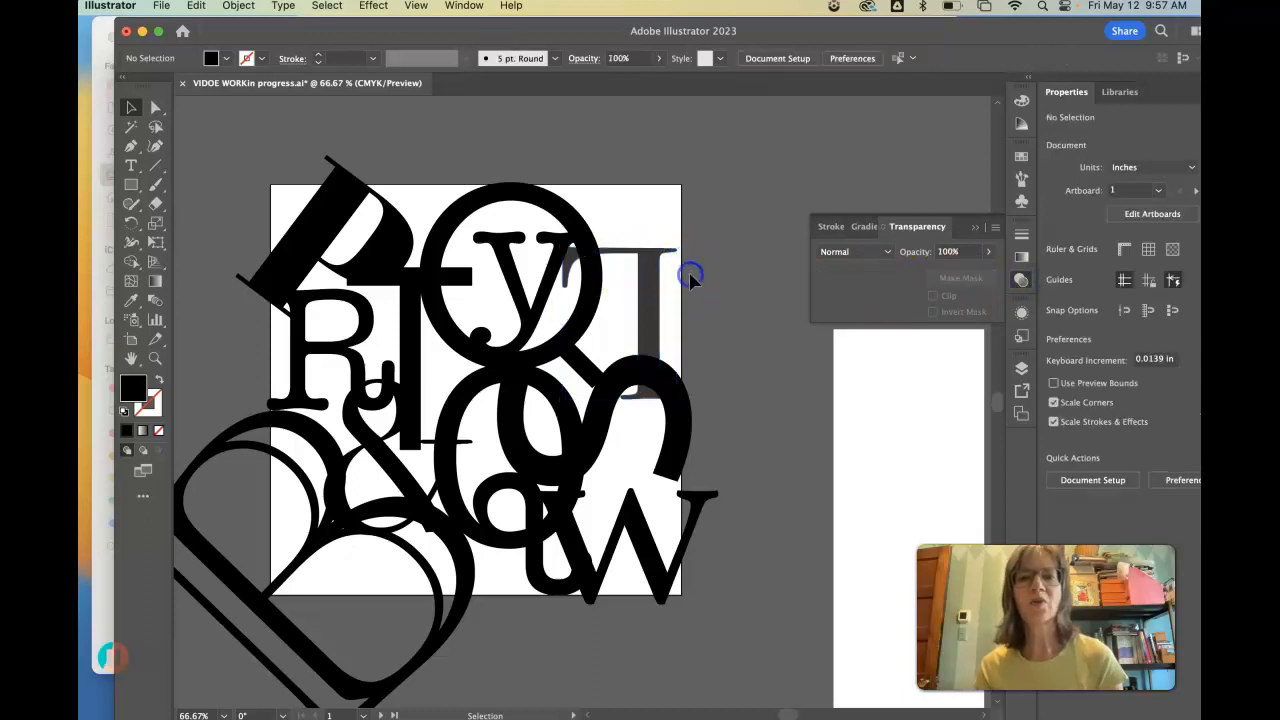
click(976, 227)
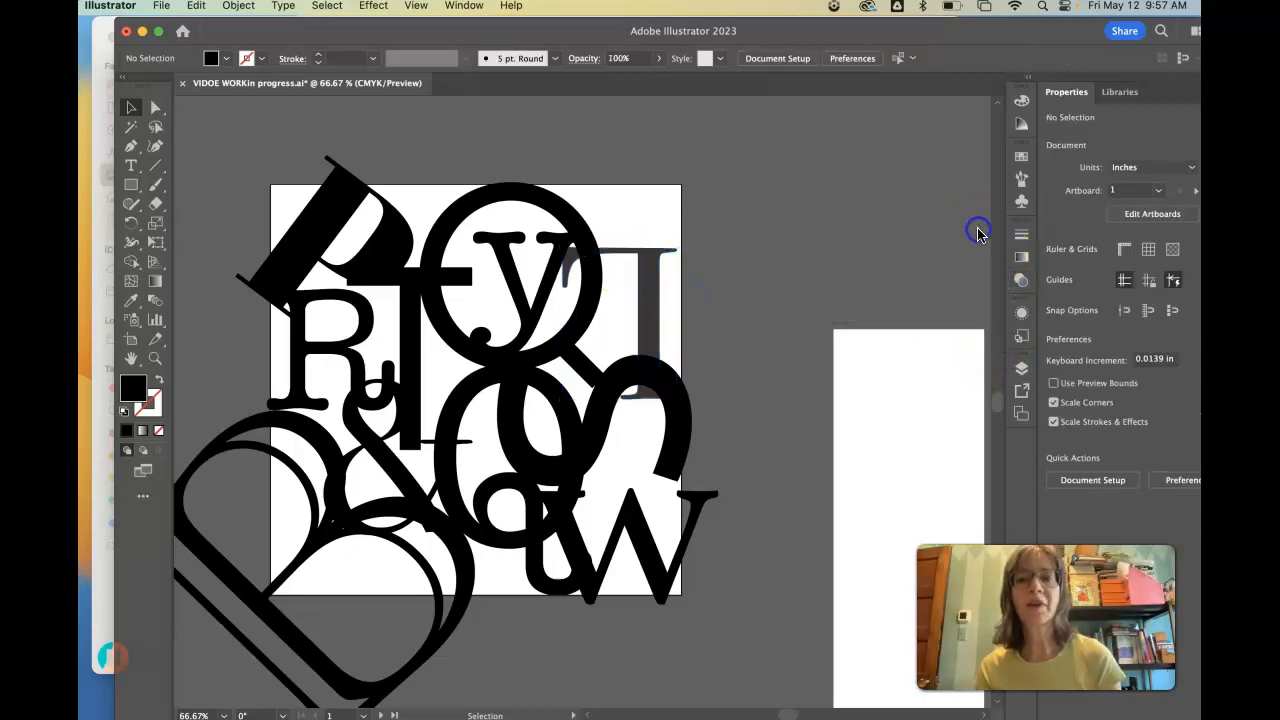
- Select the five swatches of the lower row and move them together above the upper row, partly over the artboard's upper edge
scroll(997, 400, up, 5)
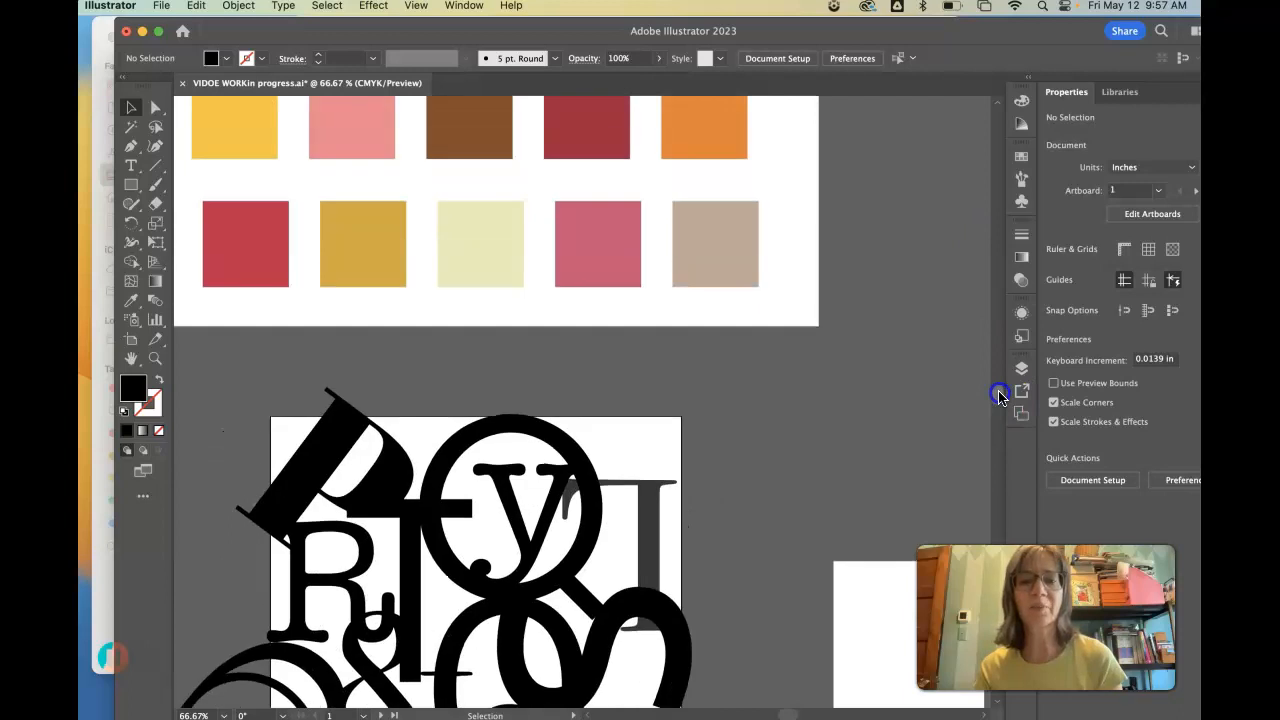
scroll(1000, 396, down, 1)
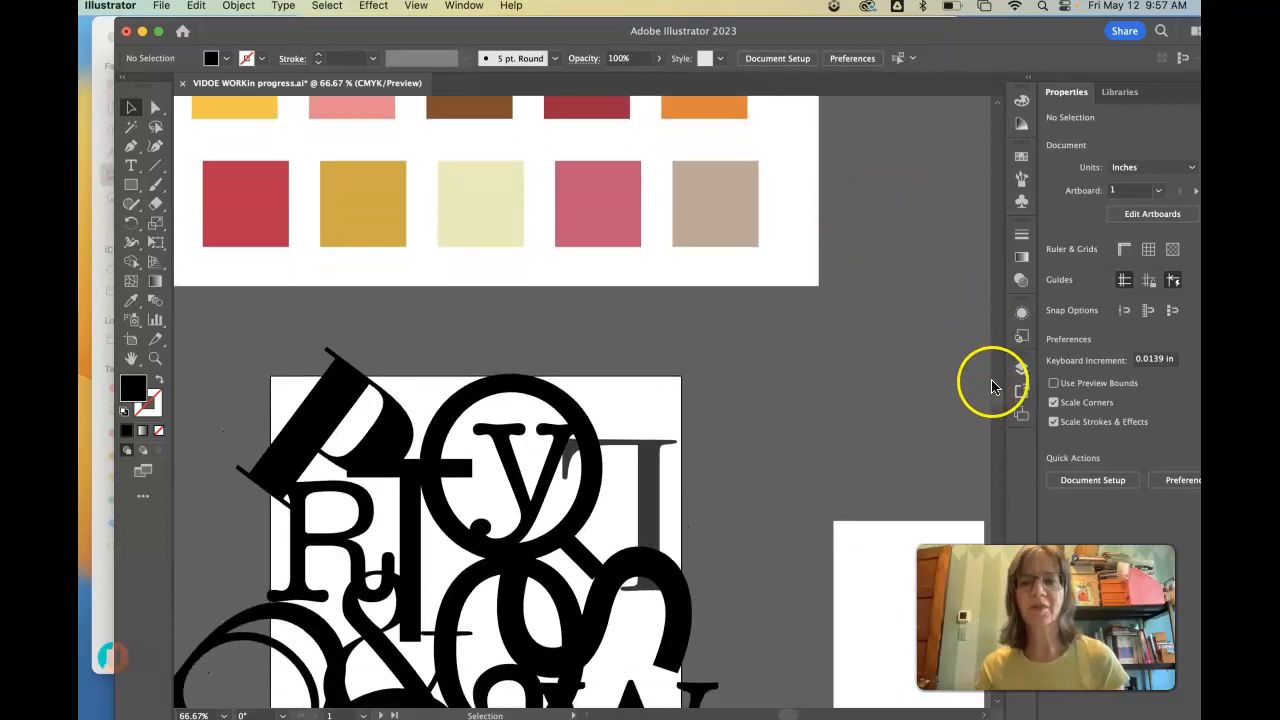
scroll(995, 386, up, 4)
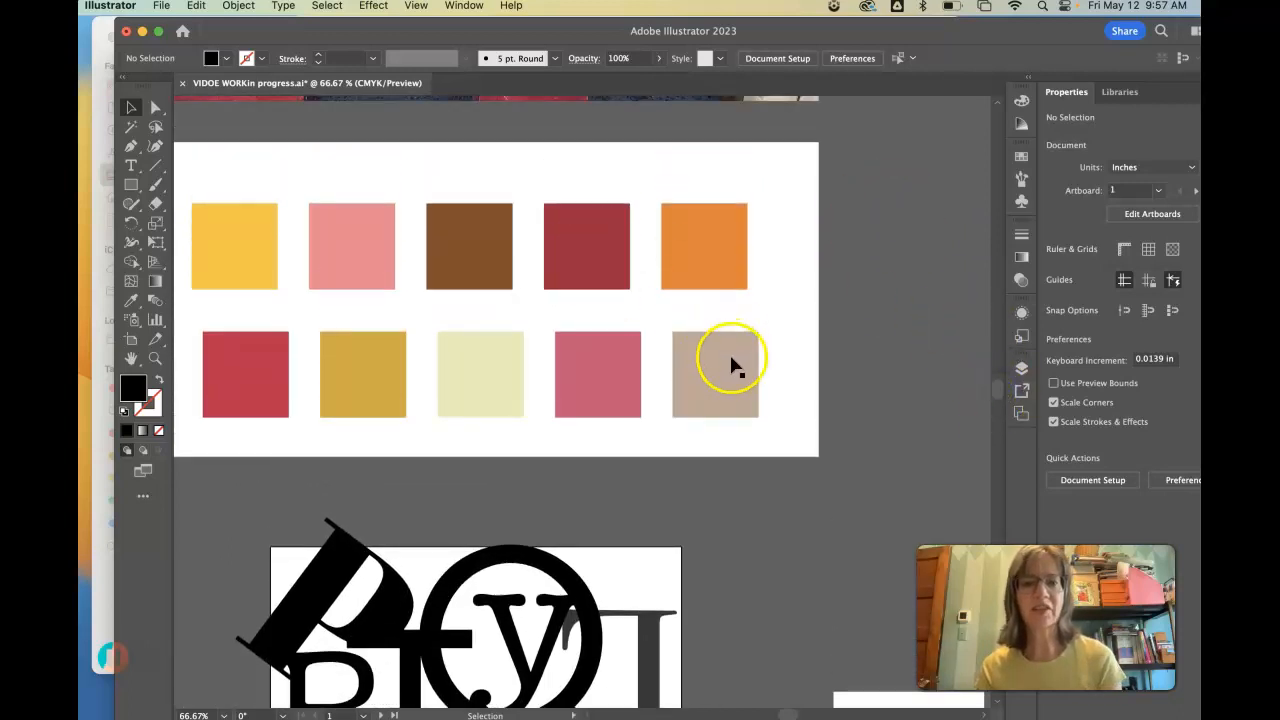
click(730, 360)
shift+click(622, 371)
shift+click(492, 378)
shift+click(403, 373)
drag(254, 373, 268, 160)
- Move the yellow, pink, brown, dark red and orange swatches together down to the palette artboard's lower part, near the letters
click(235, 232)
shift+click(352, 258)
shift+click(466, 252)
drag(714, 268, 731, 385)
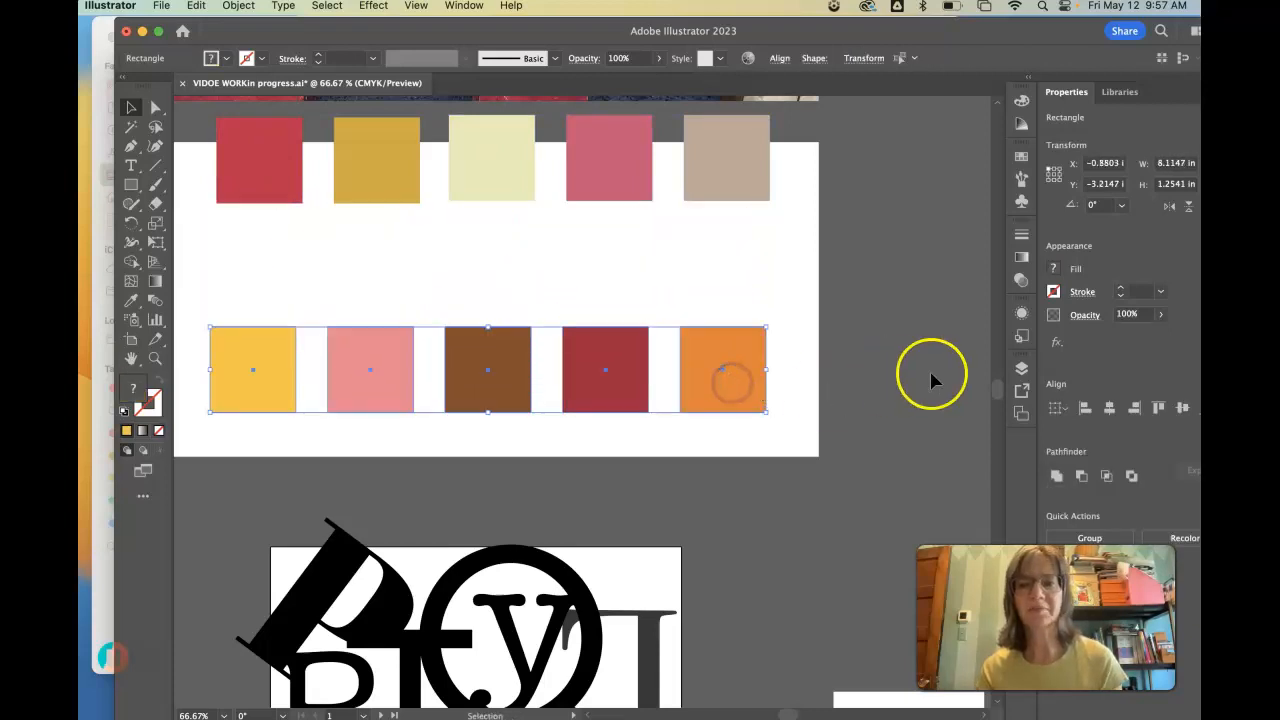
drag(995, 384, 997, 400)
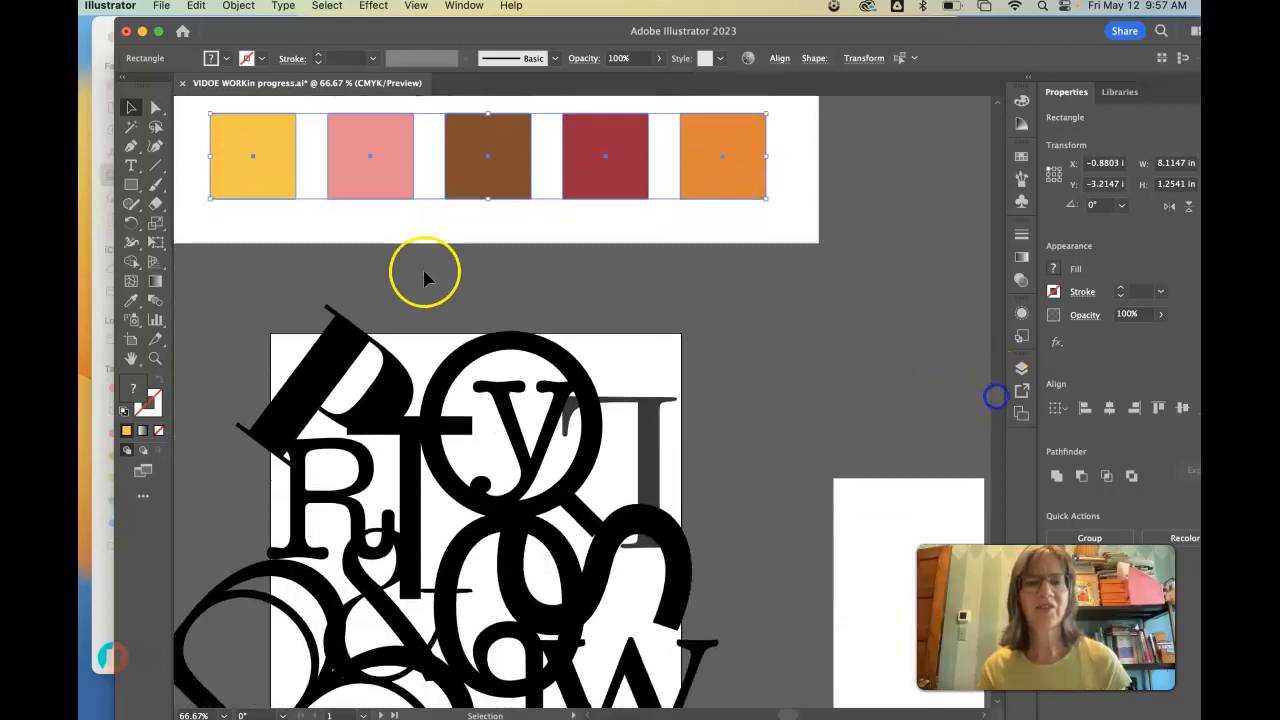
- Fill the large upper Q with the brown of the palette swatch
click(478, 342)
click(124, 297)
click(479, 167)
- Select the ampersand and the large S and fill both with the pink swatch color
click(130, 107)
scroll(420, 452, down, 2)
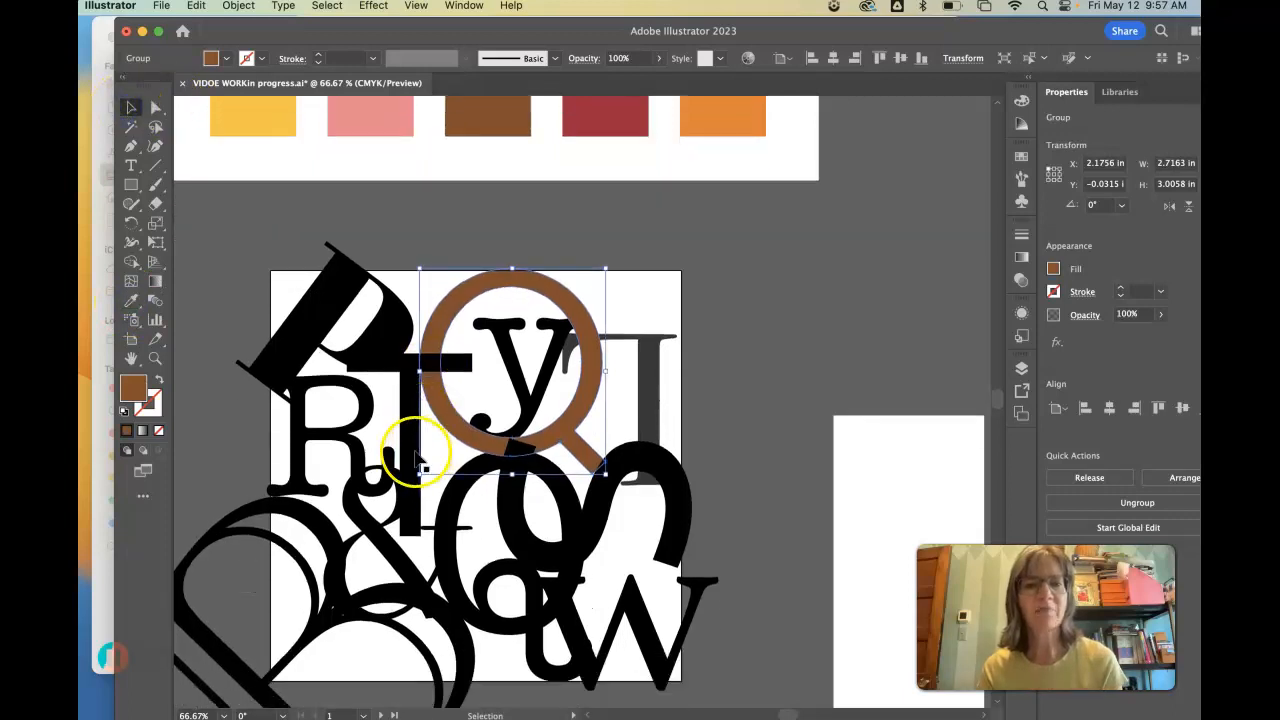
click(385, 545)
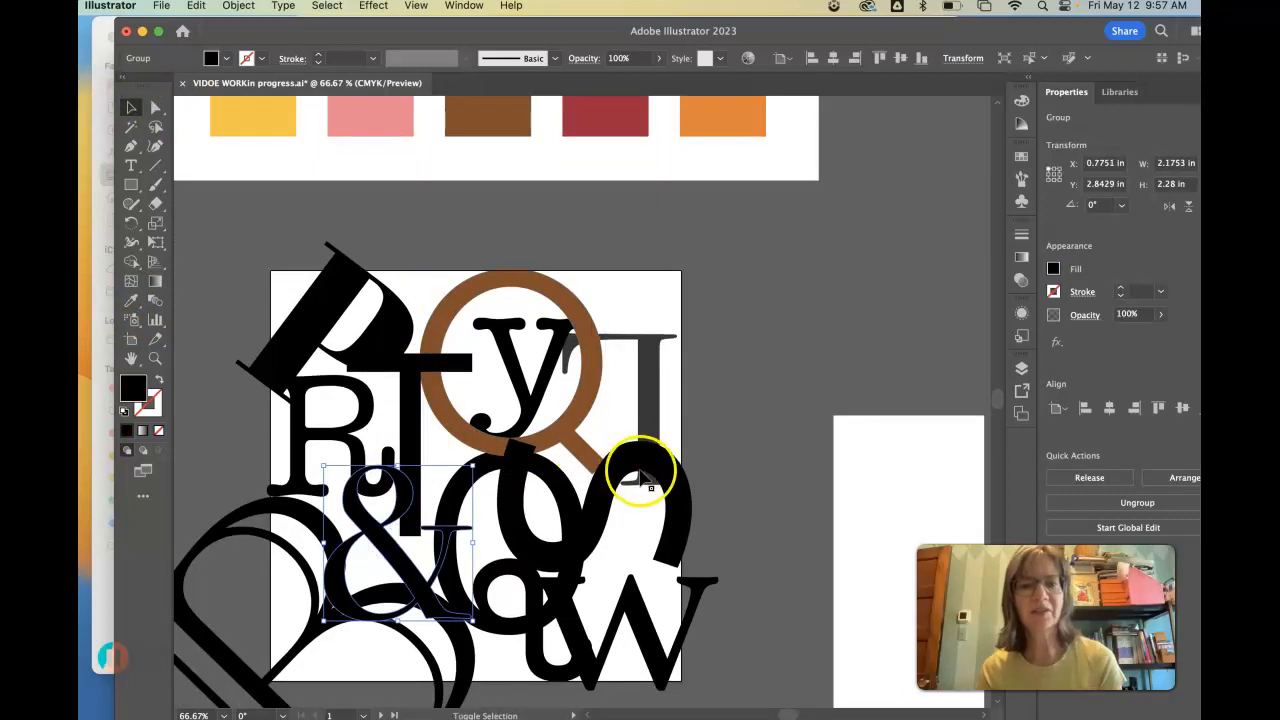
click(132, 300)
click(381, 104)
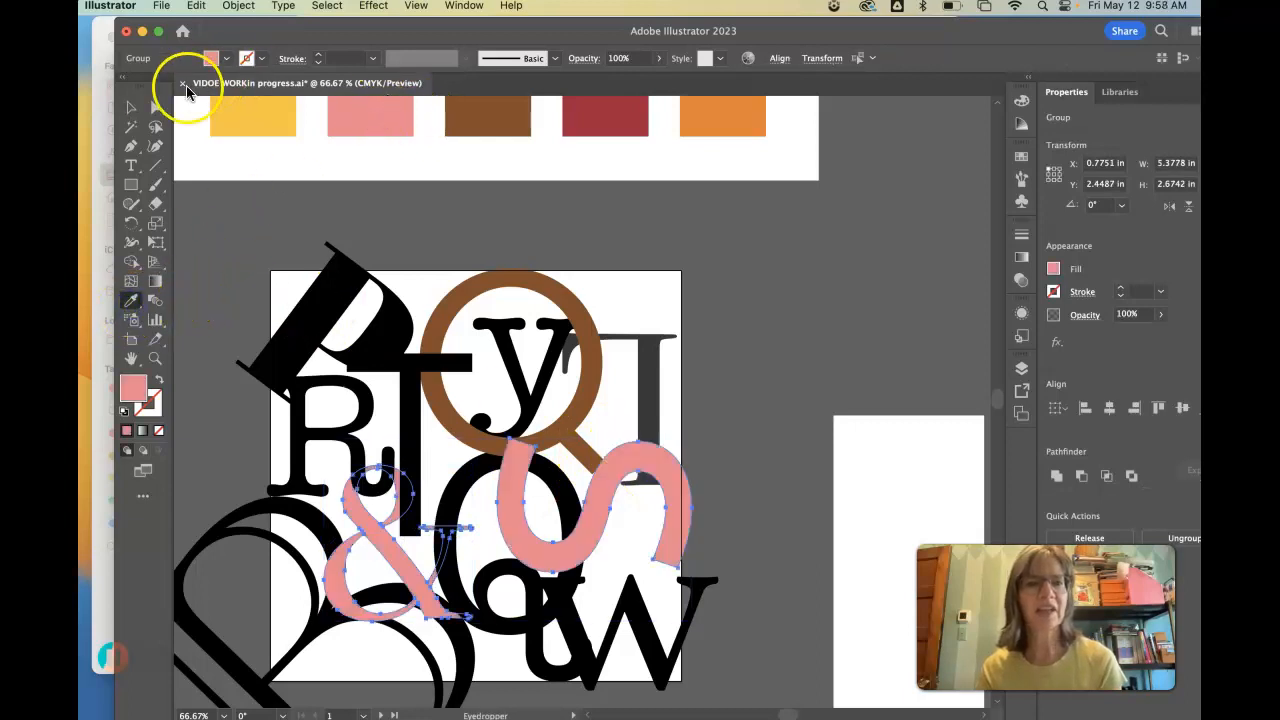
- Select the slanted P, the semi-transparent gray letter and the lower Q and fill them with the orange swatch color
click(155, 107)
click(334, 300)
shift+click(645, 386)
shift+click(449, 565)
click(131, 299)
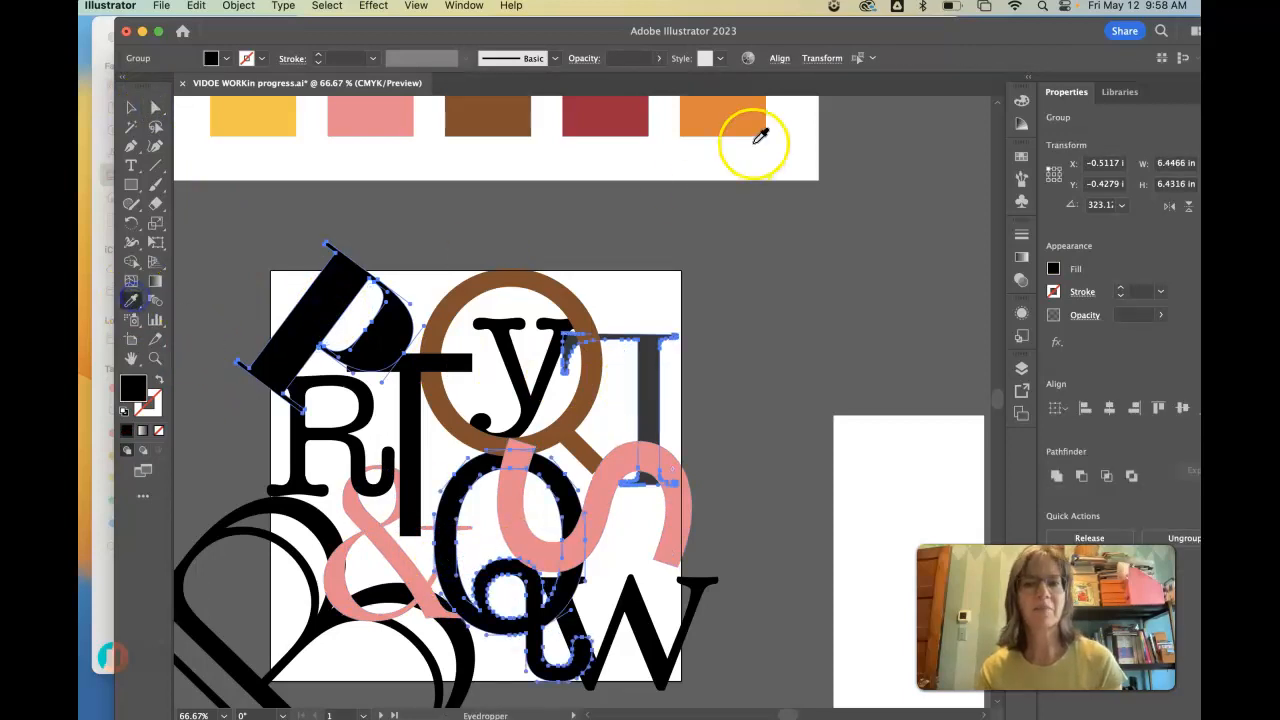
click(730, 118)
- Select the T, the W and the large rotated B and fill them with the yellow swatch color
click(131, 107)
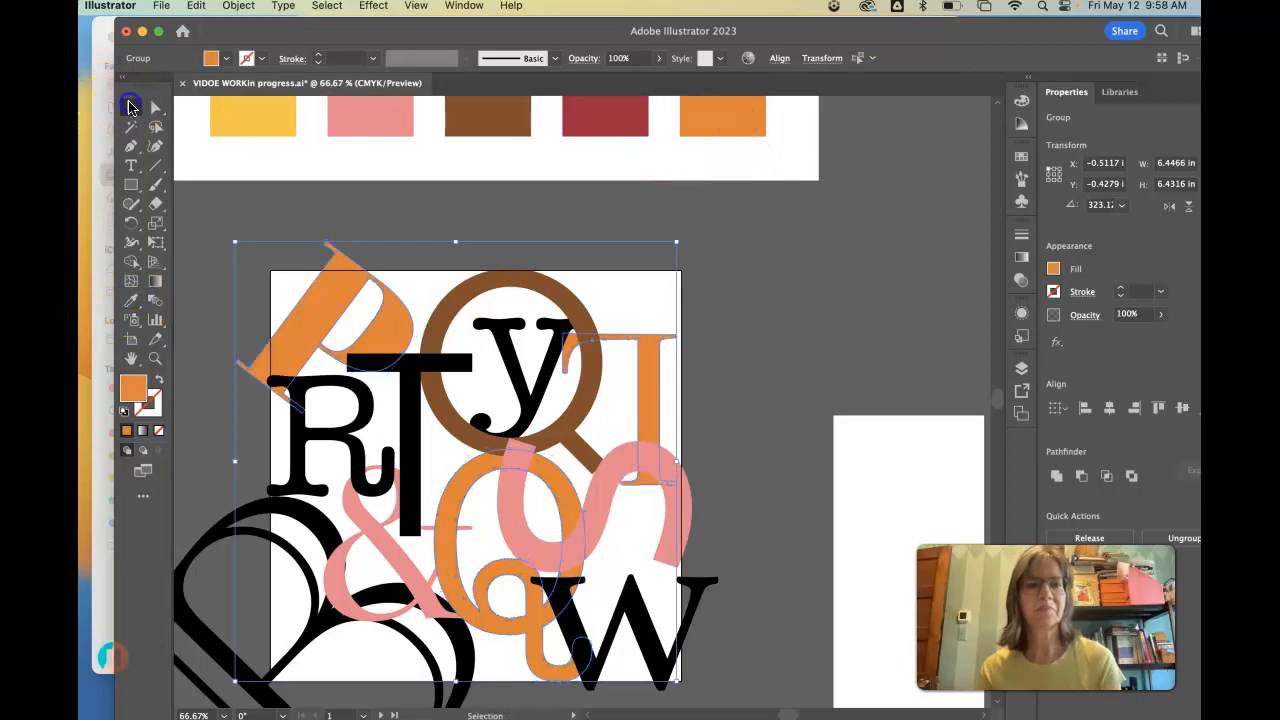
click(651, 634)
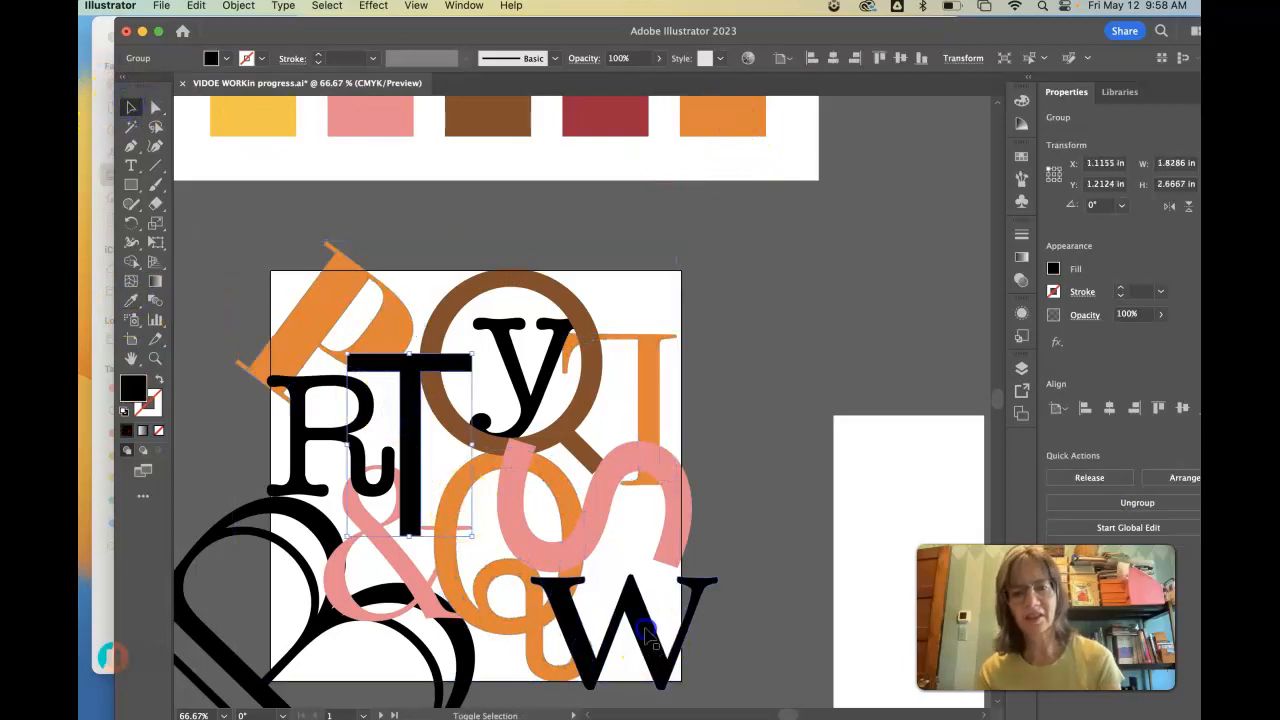
shift+click(326, 541)
click(131, 300)
click(260, 115)
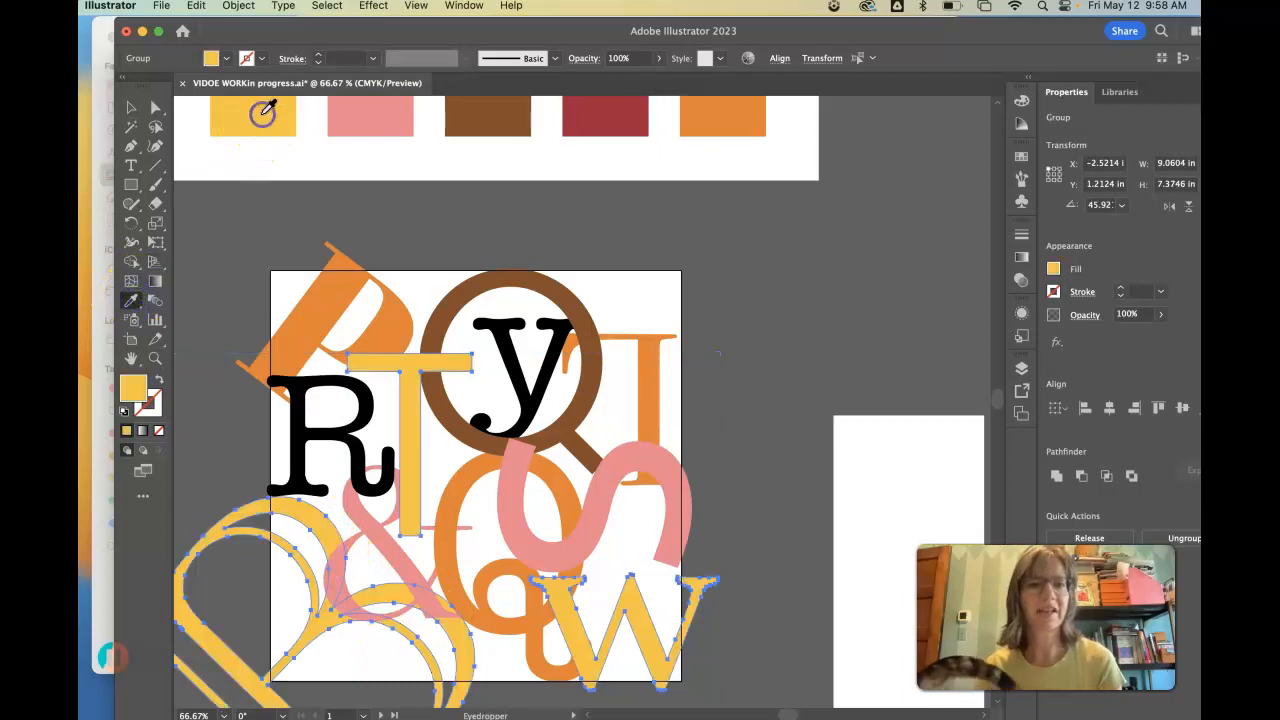
- Select the remaining black R and y and fill both with the dark red swatch color
click(131, 107)
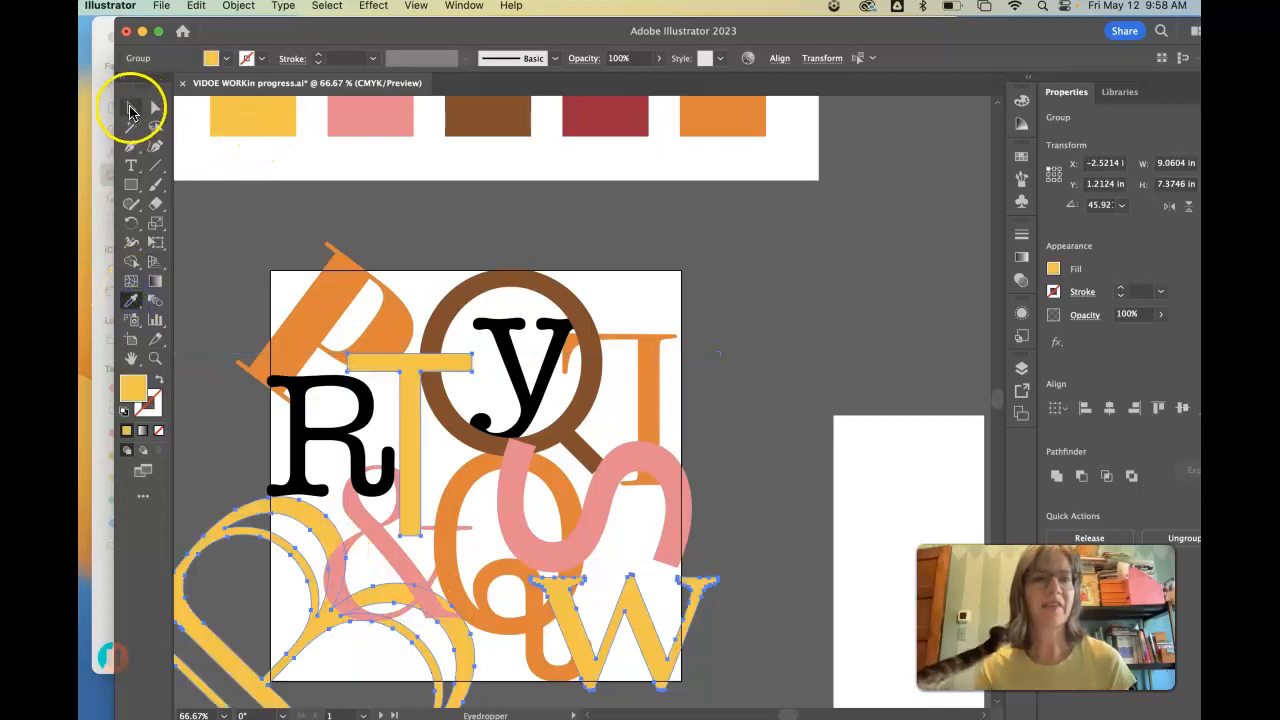
click(357, 393)
shift+click(527, 395)
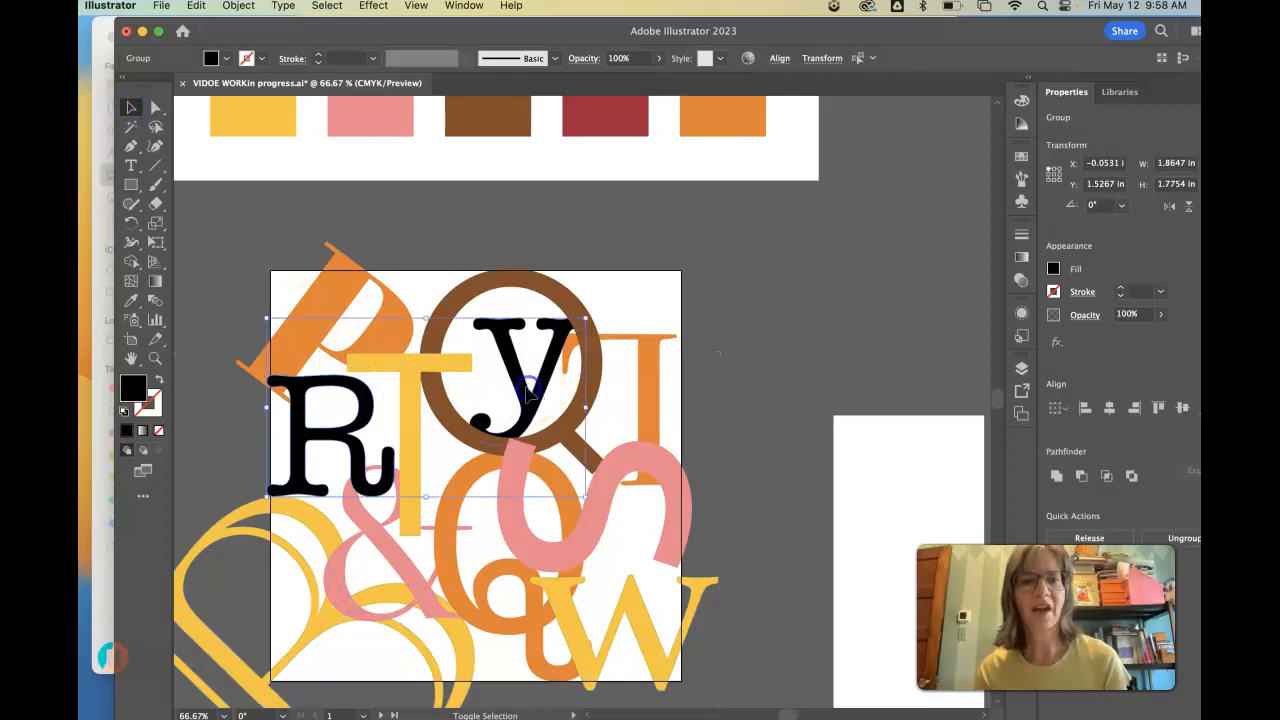
click(131, 300)
click(631, 111)
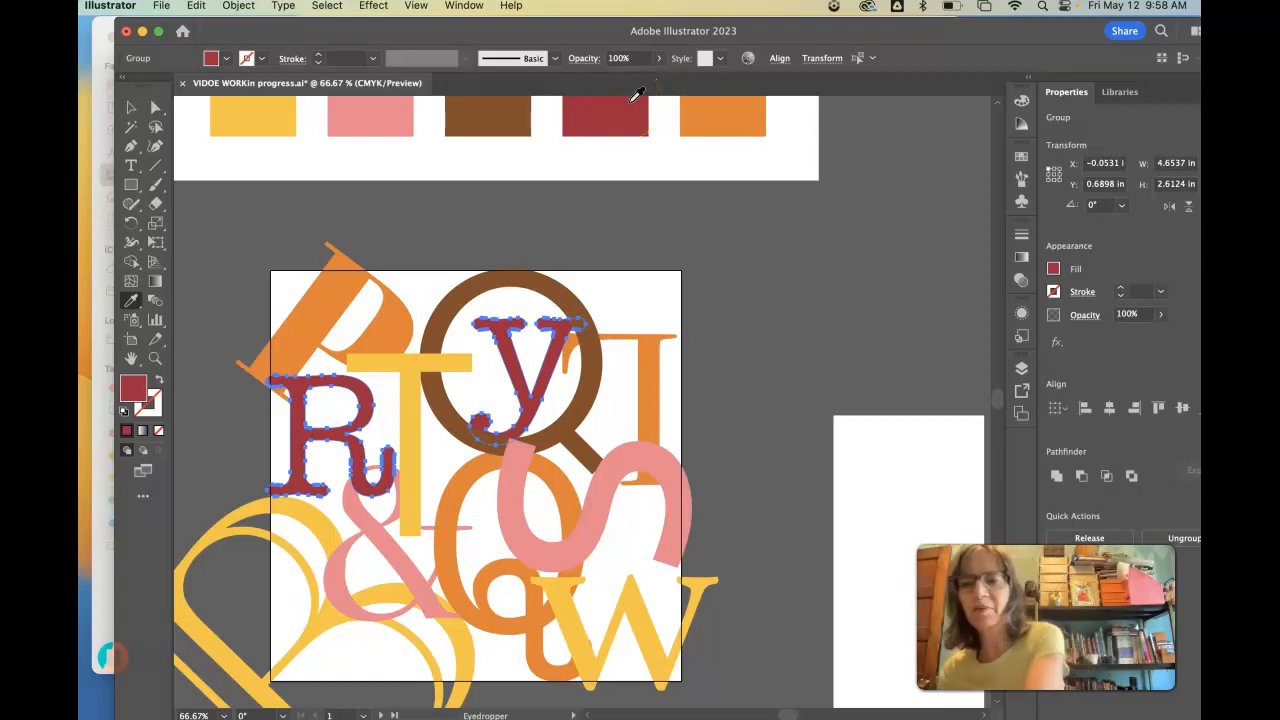
- Draw a dark red rectangle about 6.36 by 6.45 in over the whole letter artboard and send it to the back
click(129, 189)
drag(264, 264, 697, 677)
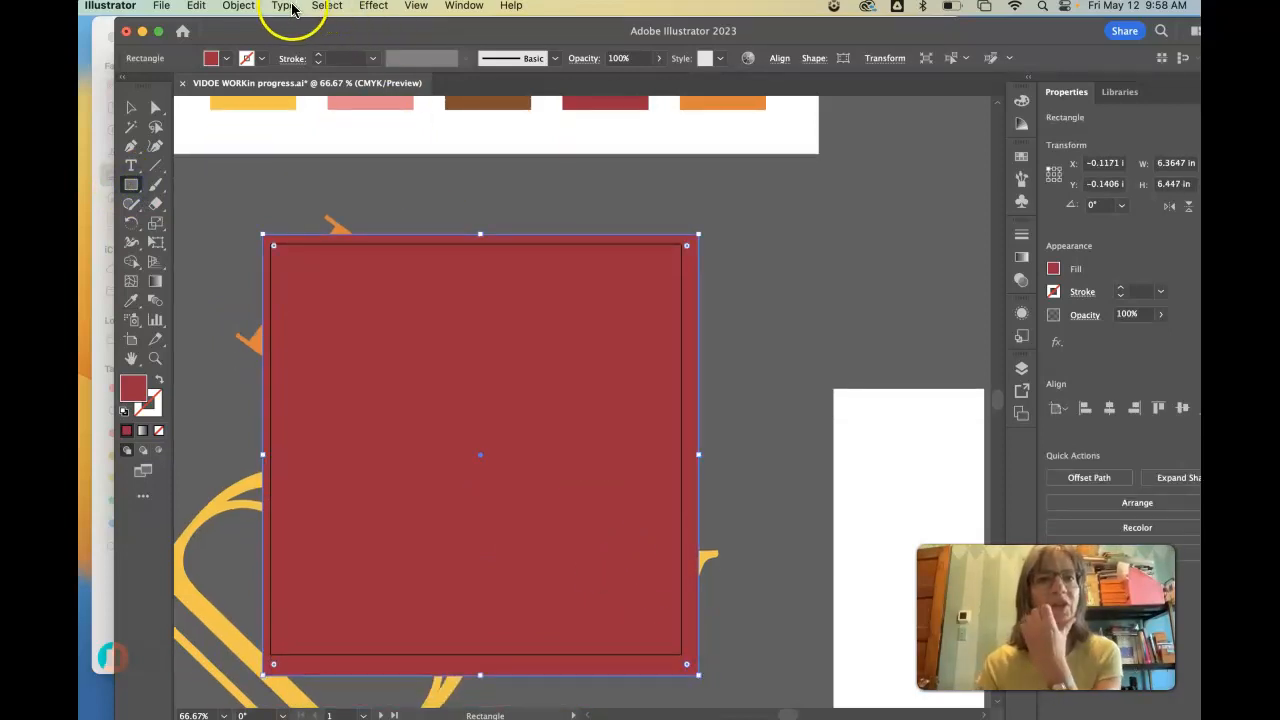
click(240, 7)
mouse_move(236, 47)
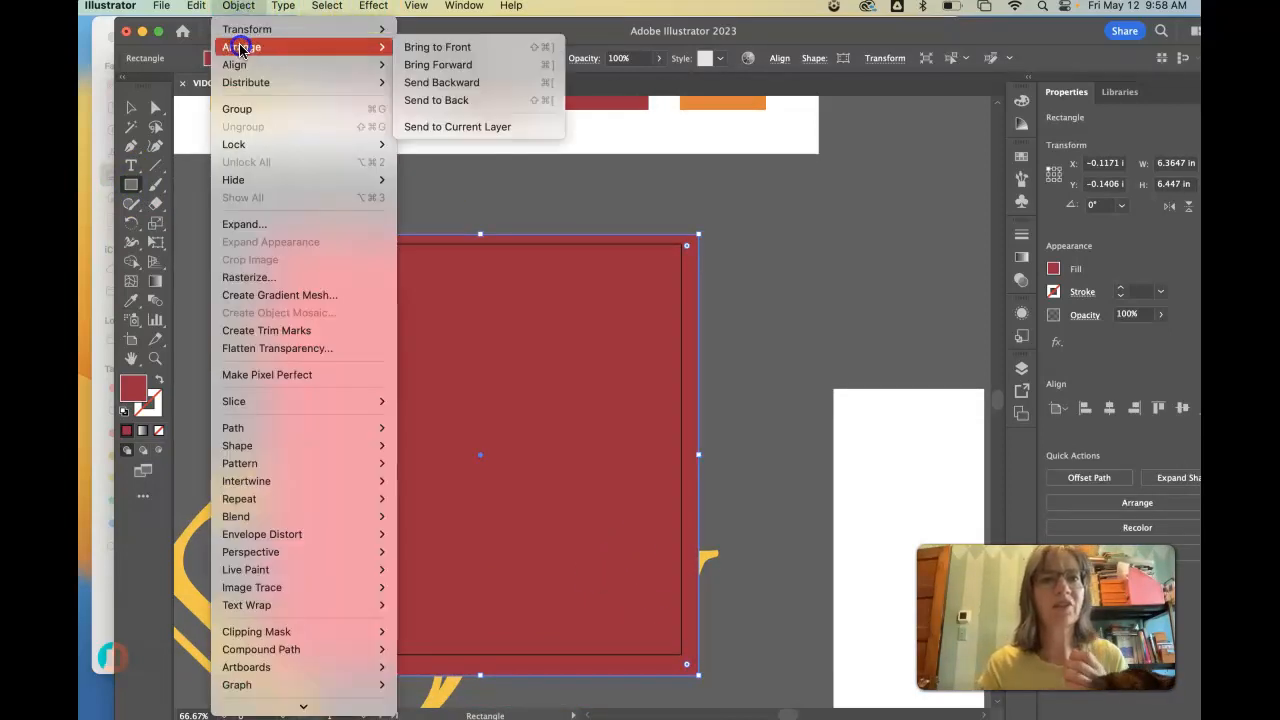
click(441, 101)
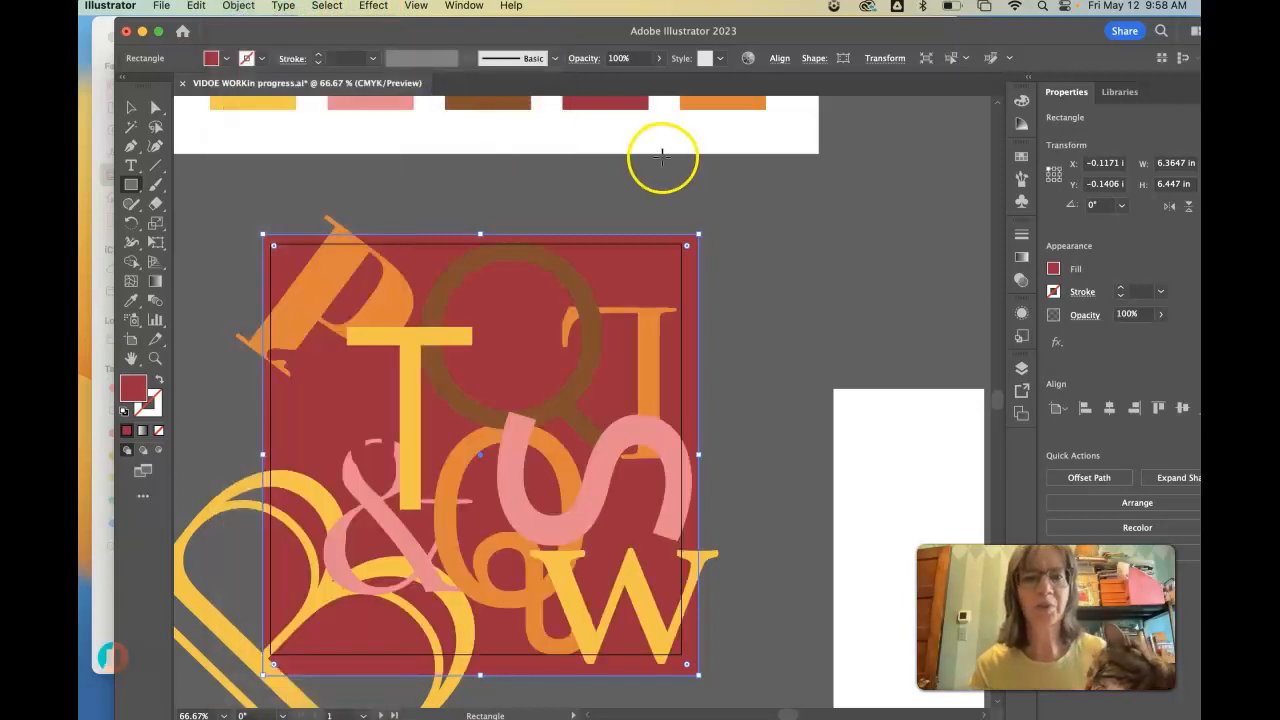
- Lower the dark red background rectangle's opacity to 59%
click(124, 107)
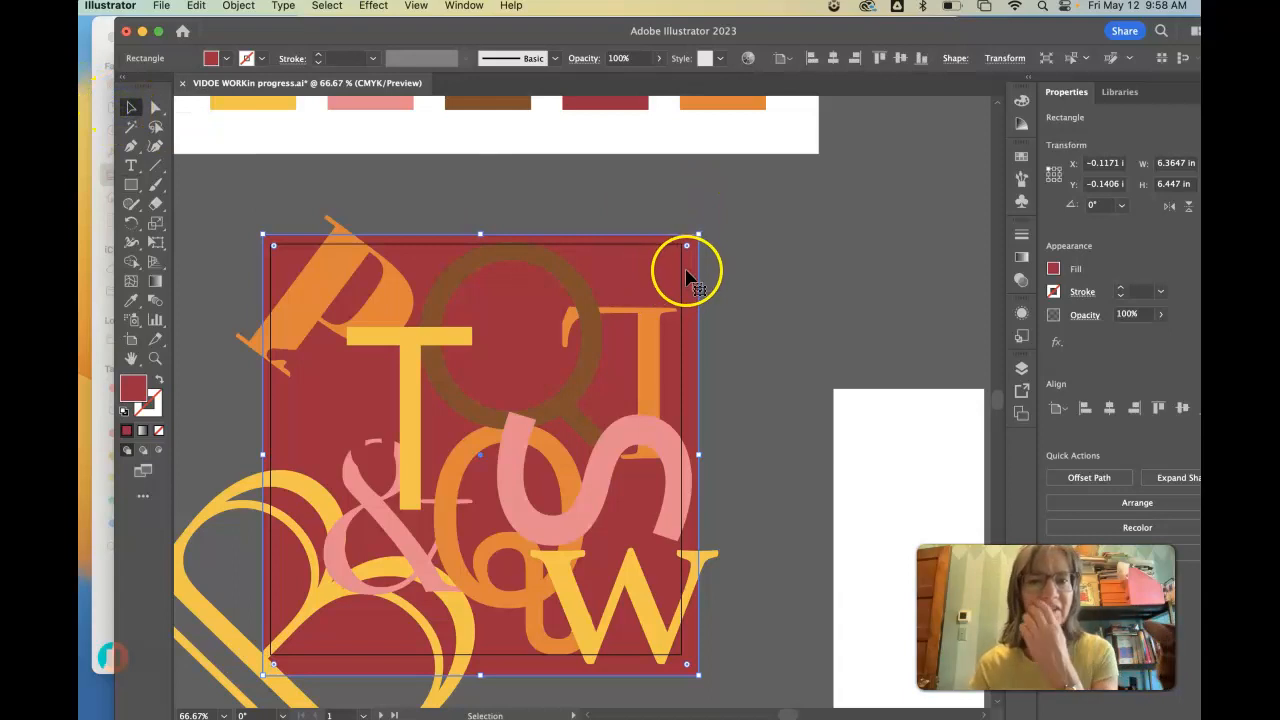
click(1021, 280)
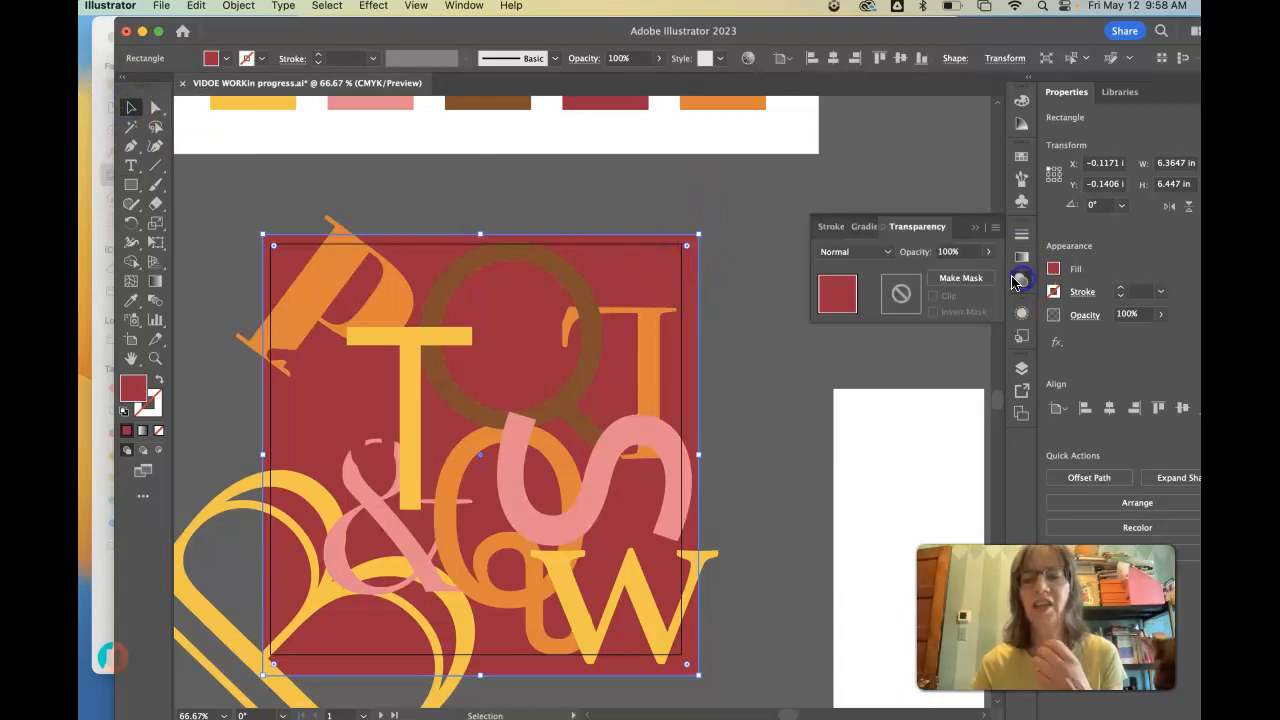
drag(982, 278, 958, 278)
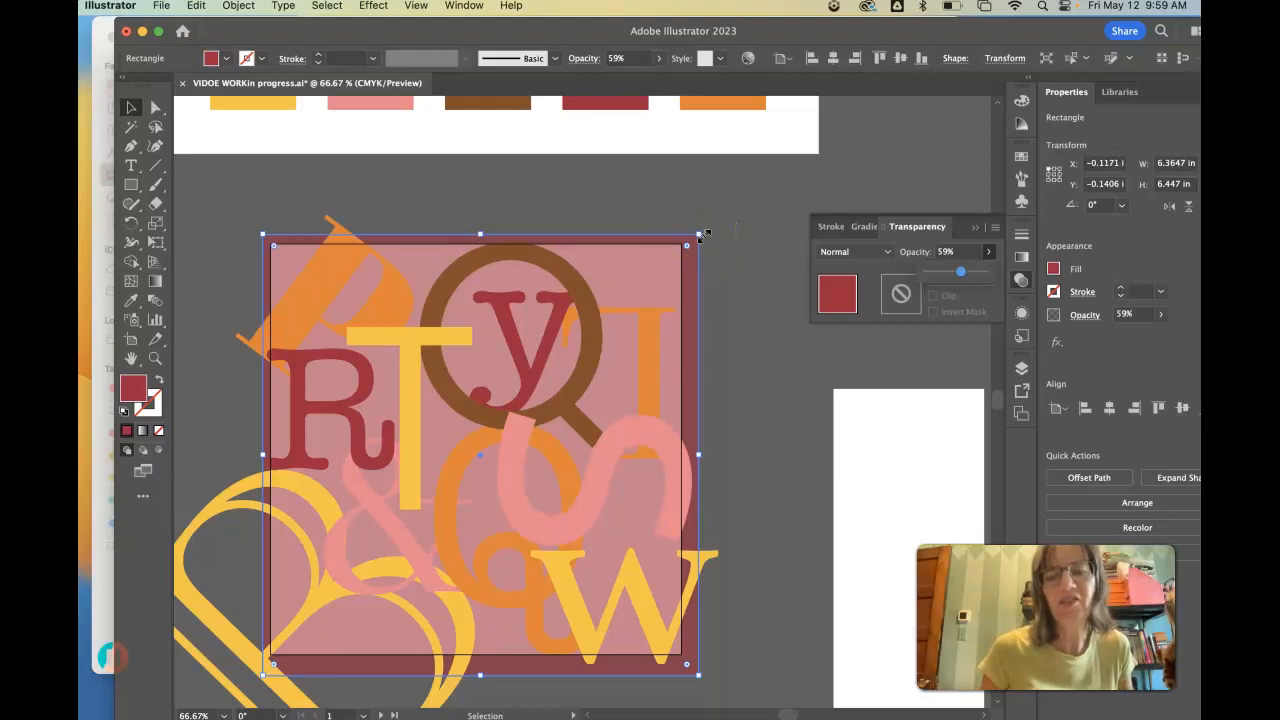
- Select the dark red y and R and recolor both with the orange swatch
click(540, 345)
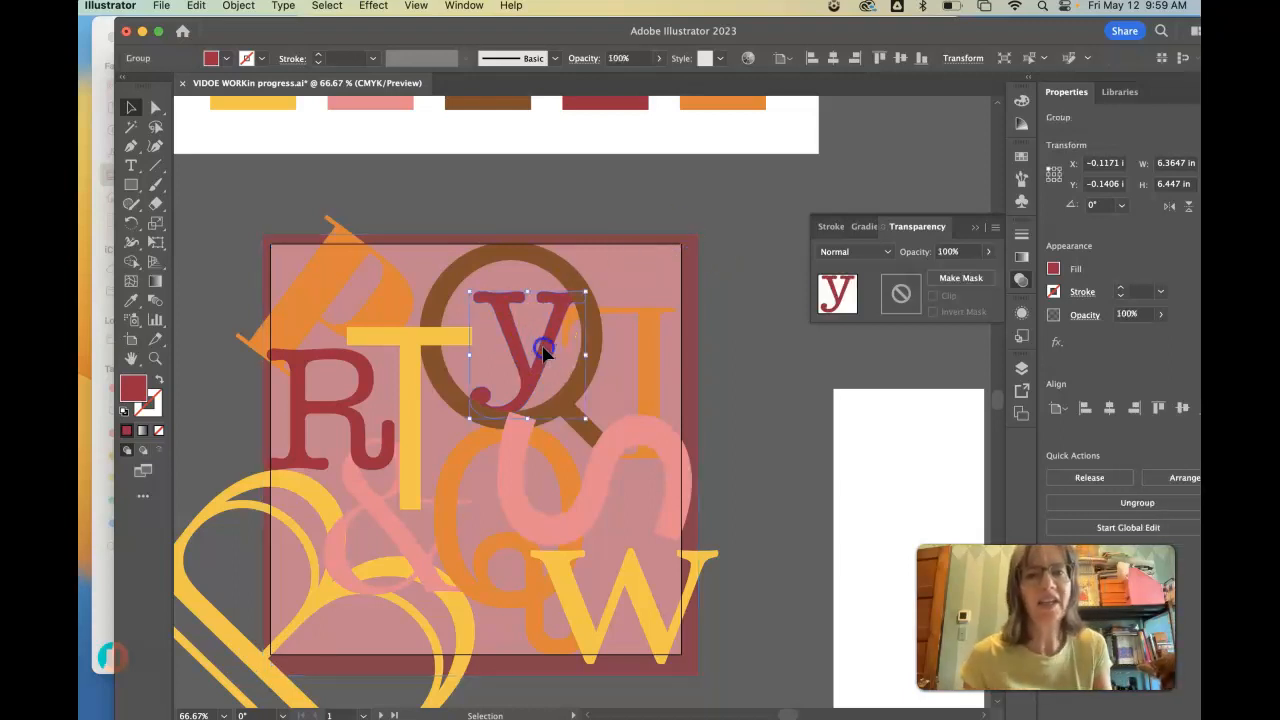
shift+click(368, 376)
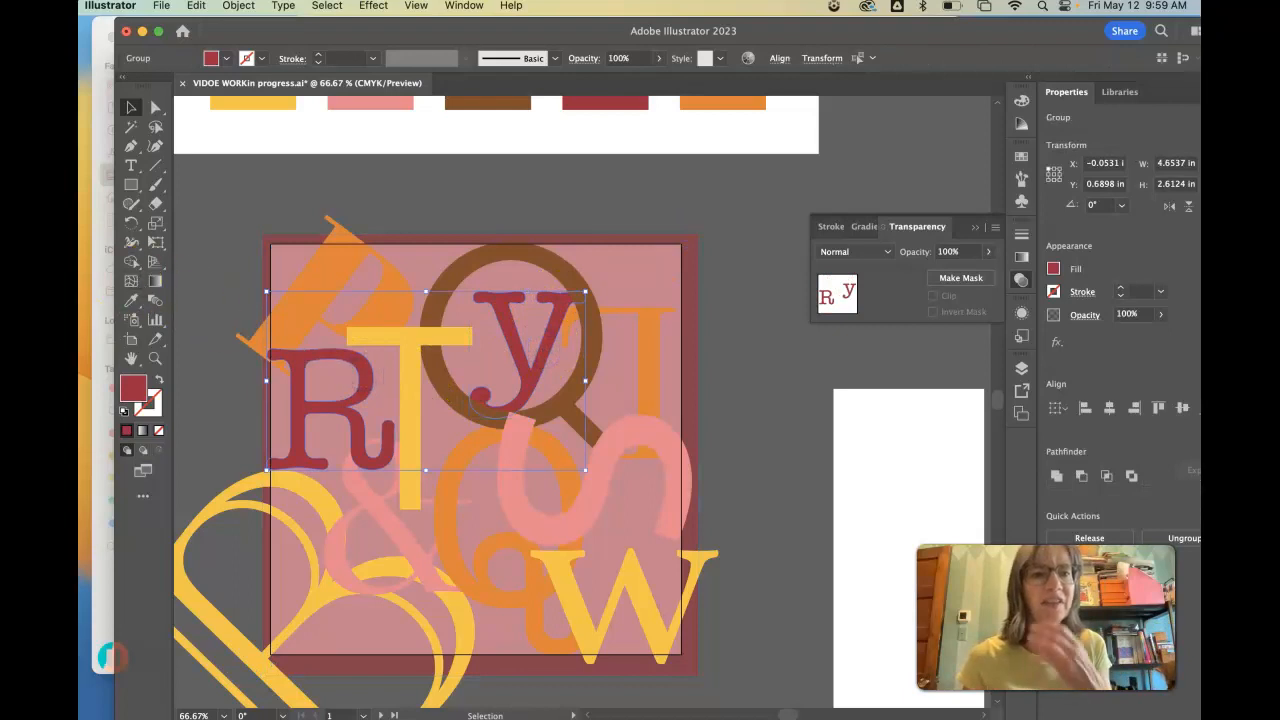
click(133, 302)
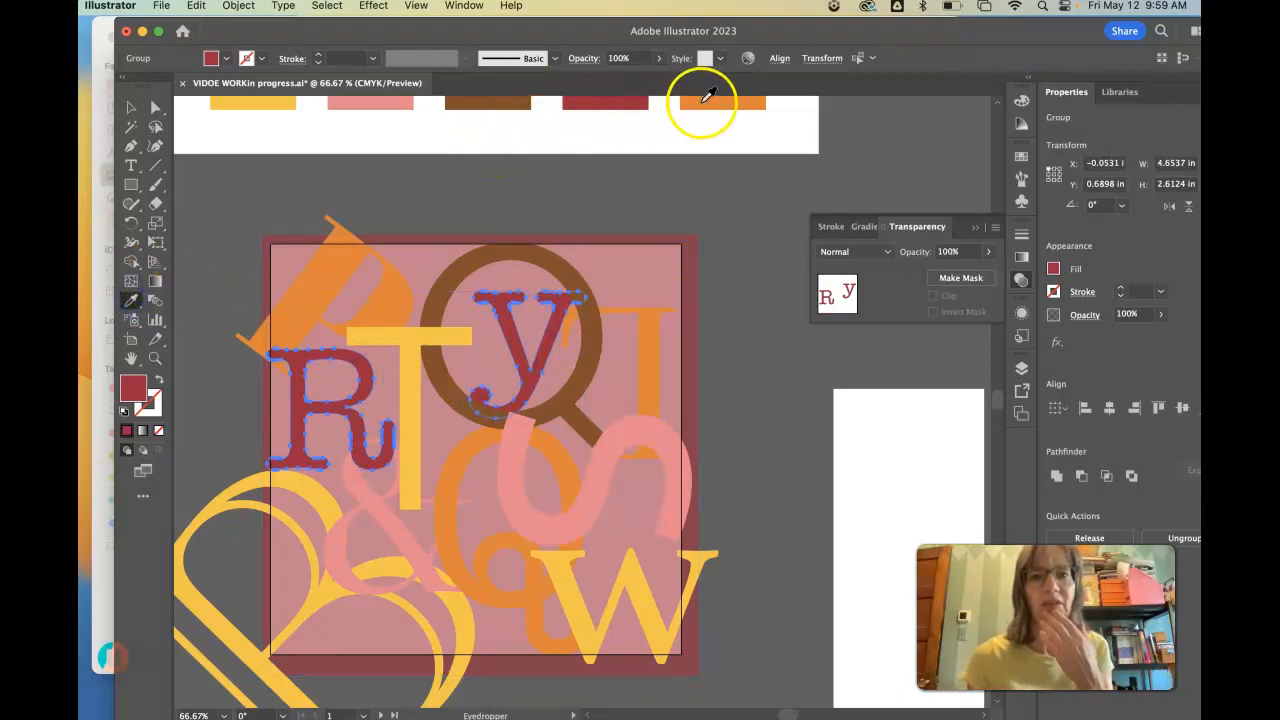
click(707, 97)
- Set the background rectangle's opacity to 90% and deselect it
click(130, 107)
click(598, 243)
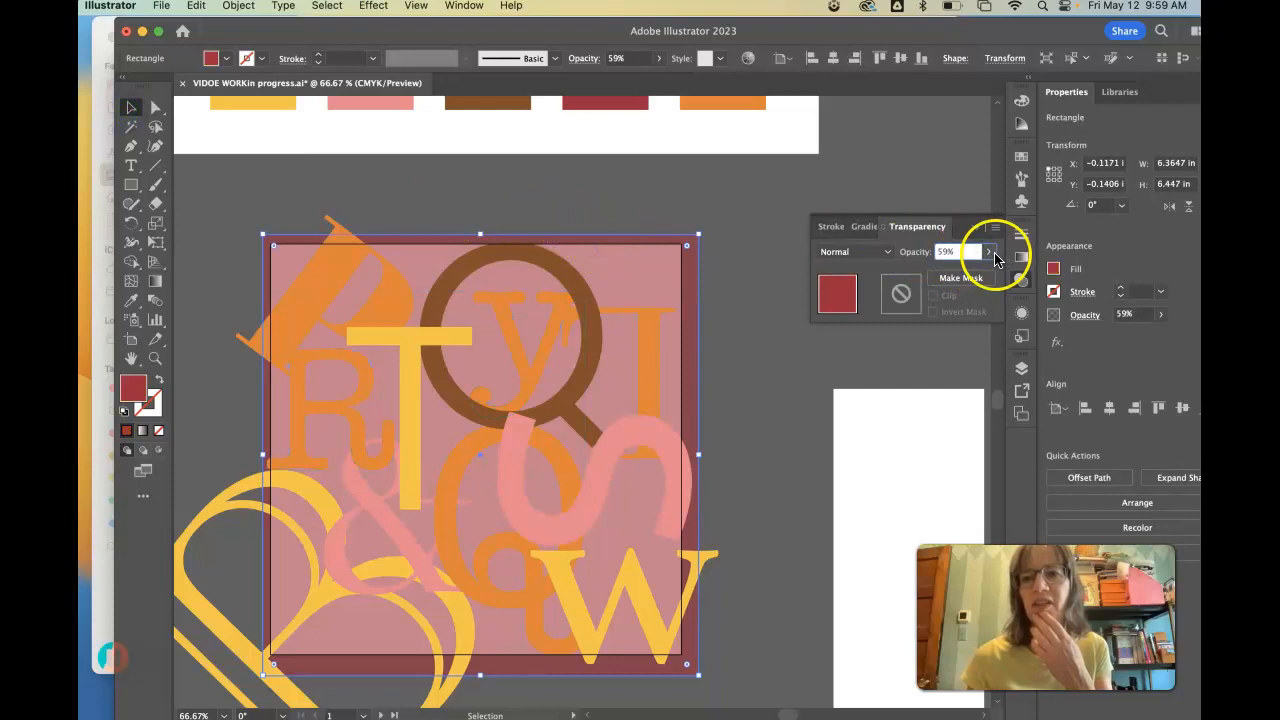
click(989, 253)
drag(961, 277, 977, 277)
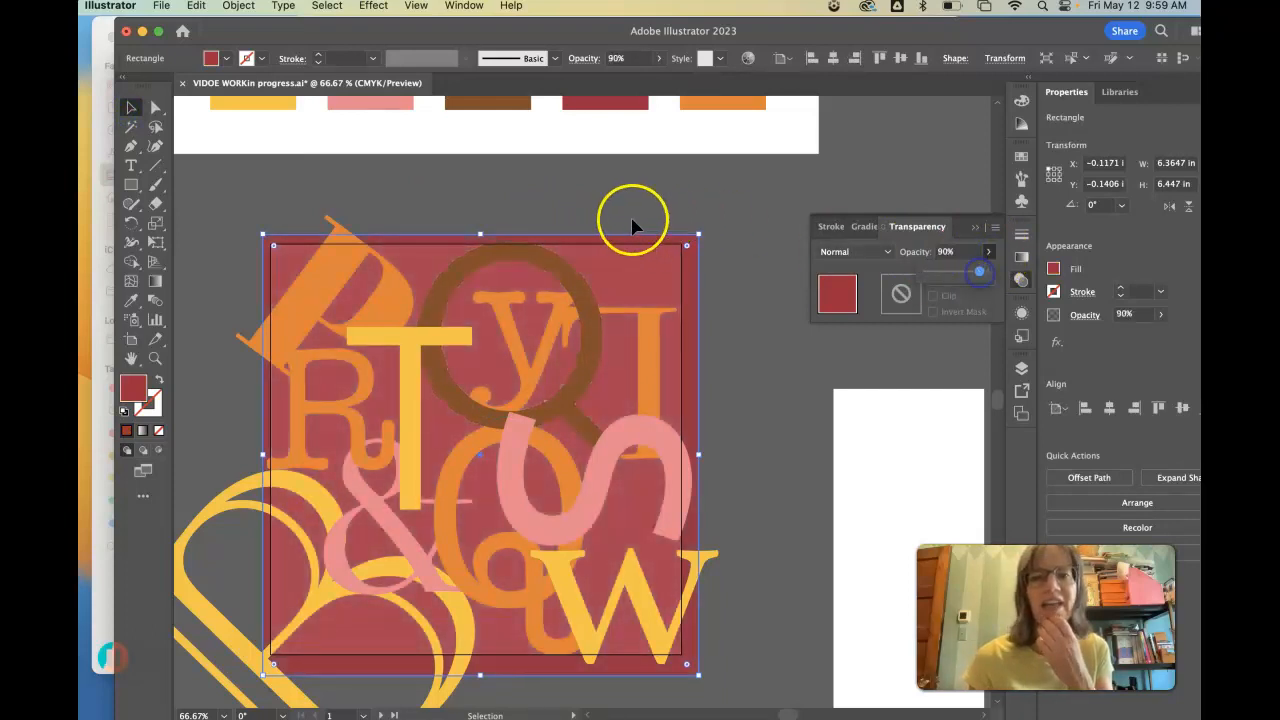
click(568, 216)
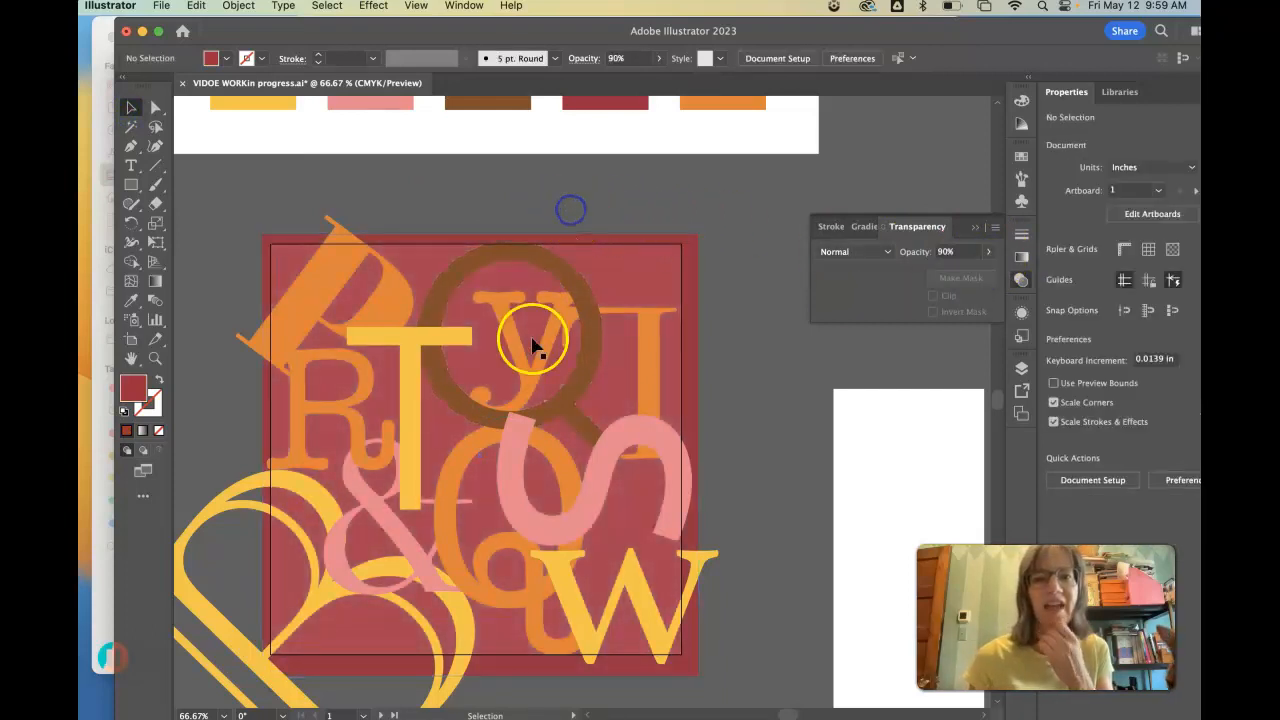
- Select the slanted orange P, the orange letter beside the upper Q and the lower Q, and set their opacity to 58%
click(648, 342)
shift+click(338, 410)
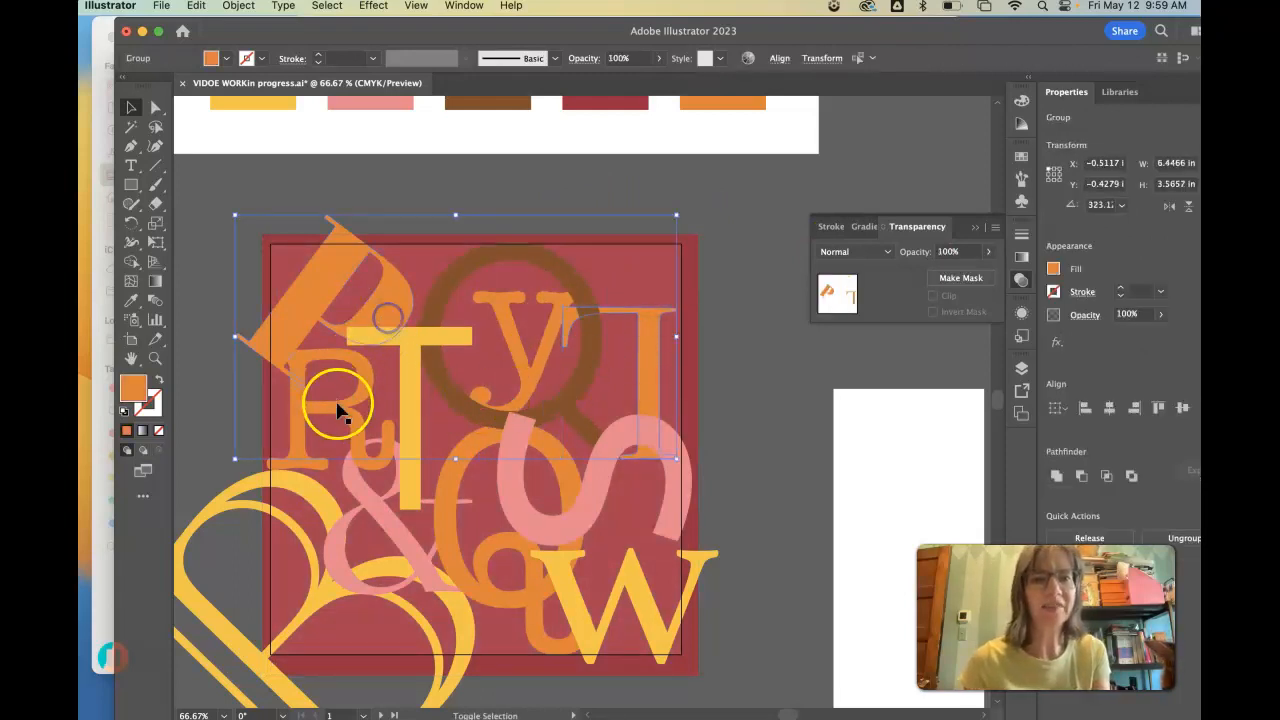
shift+click(450, 485)
click(989, 254)
drag(984, 277, 959, 277)
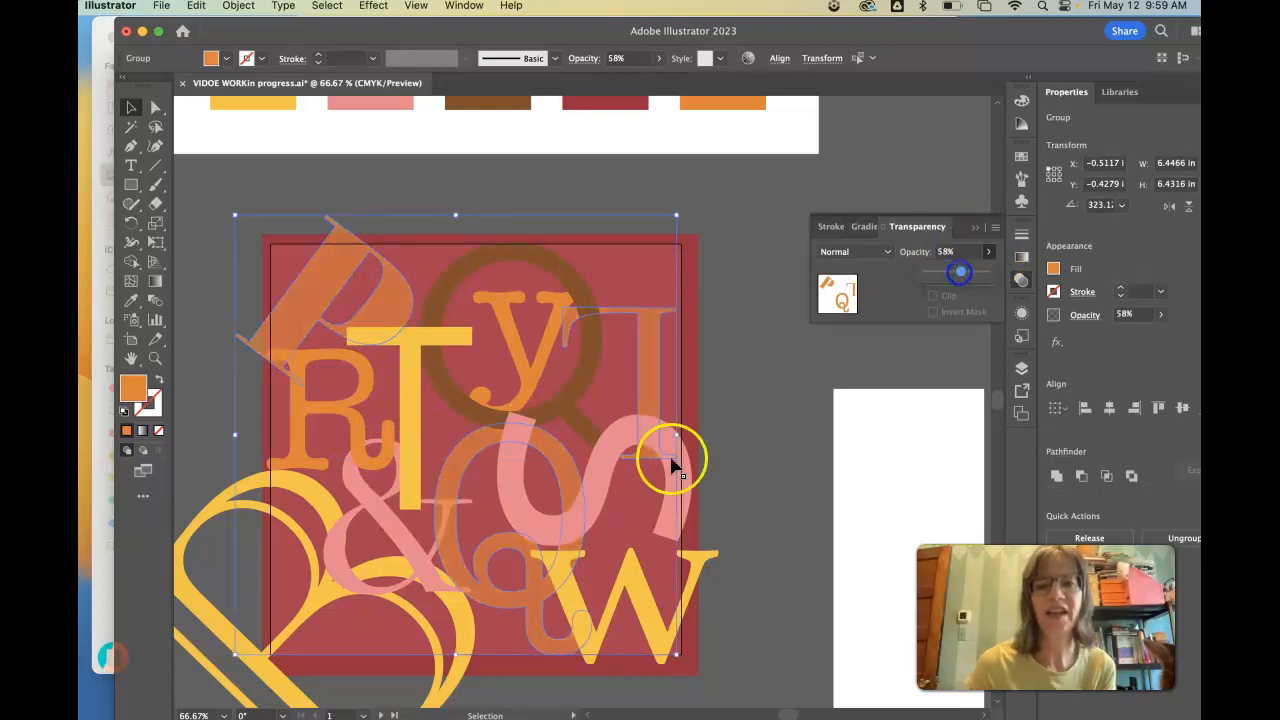
- Select the pink S, the yellow W and the yellow T and lower their opacity together so the overlaps show through
click(600, 471)
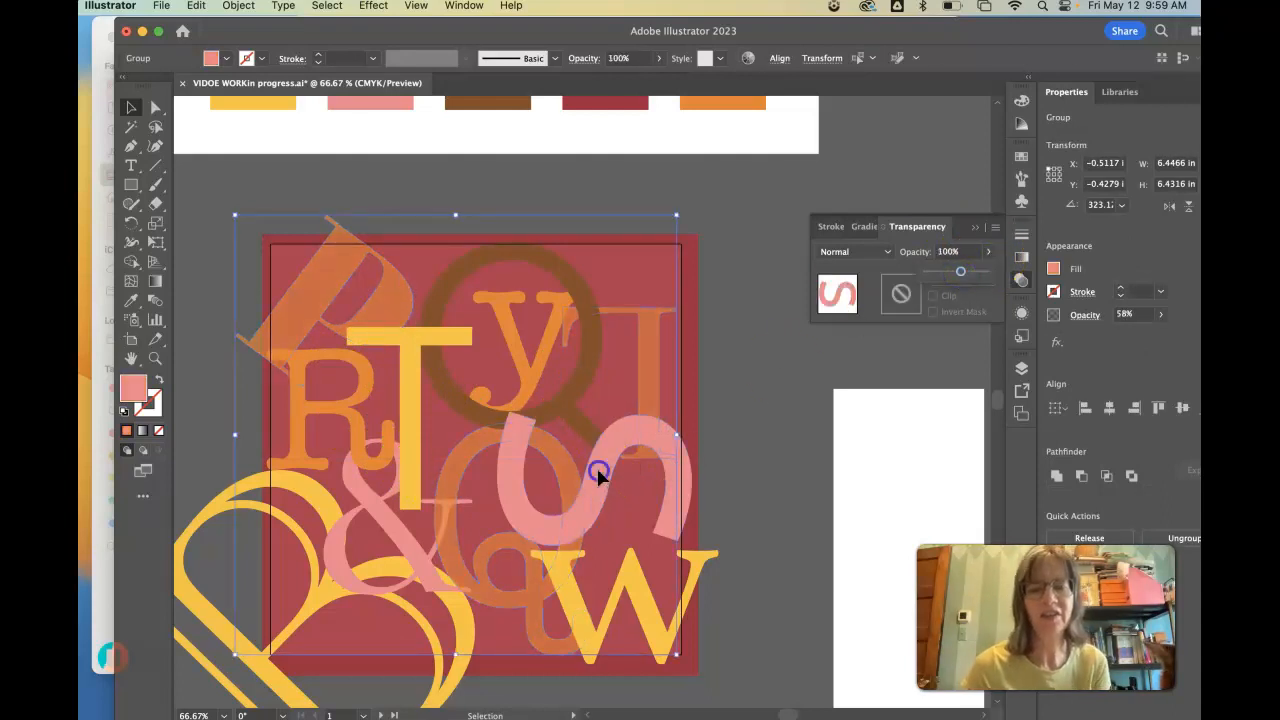
shift+click(590, 620)
shift+click(410, 440)
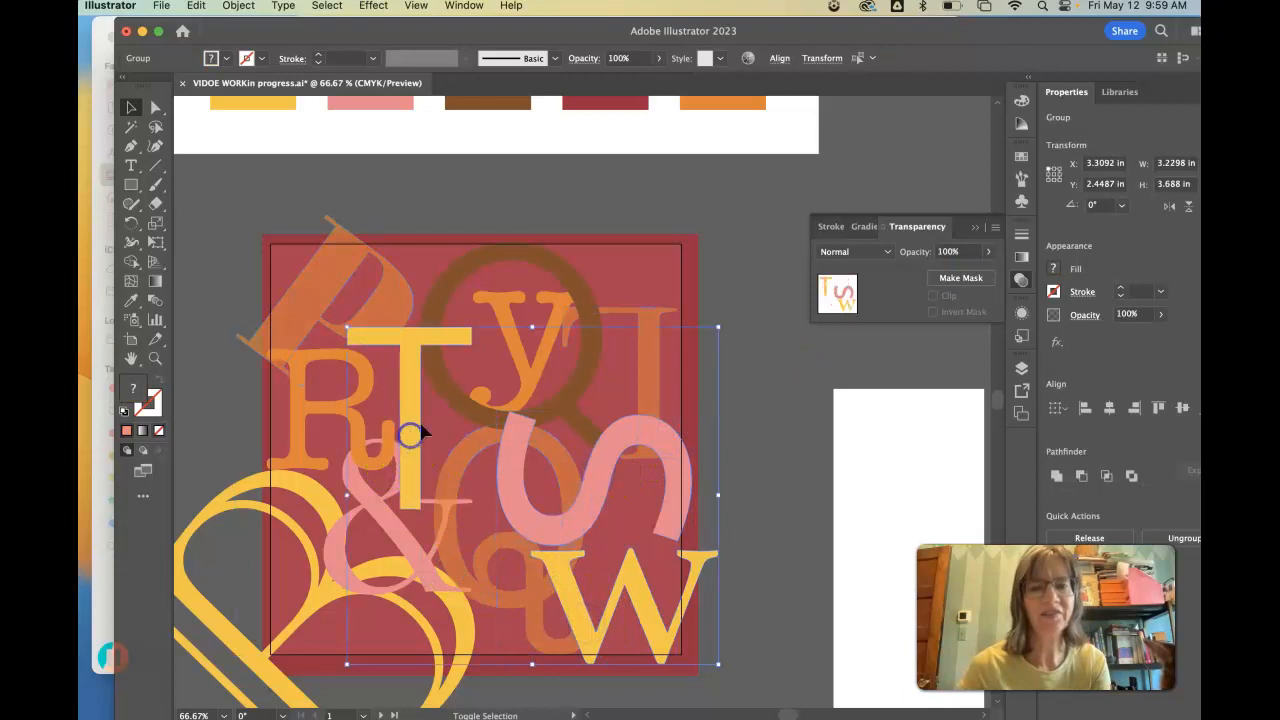
click(988, 251)
drag(985, 276, 955, 277)
click(743, 374)
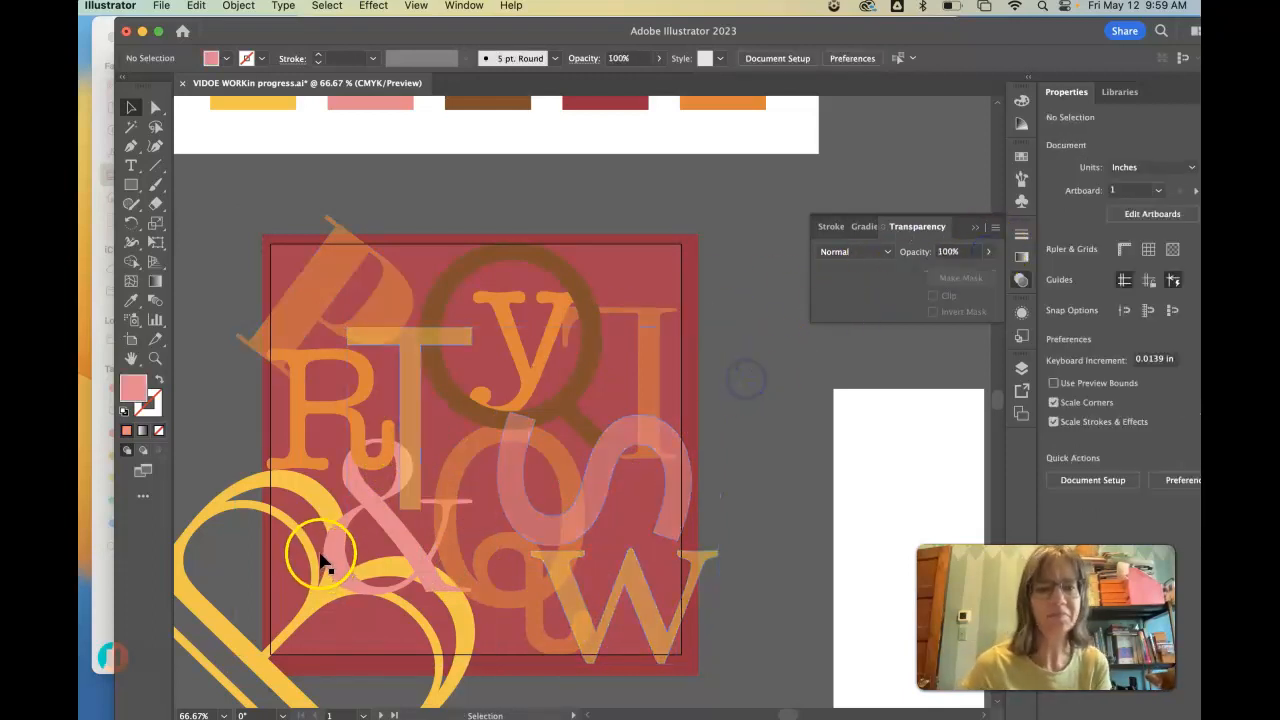
- Set the opacity of the large rotated yellow B to 62%
click(327, 506)
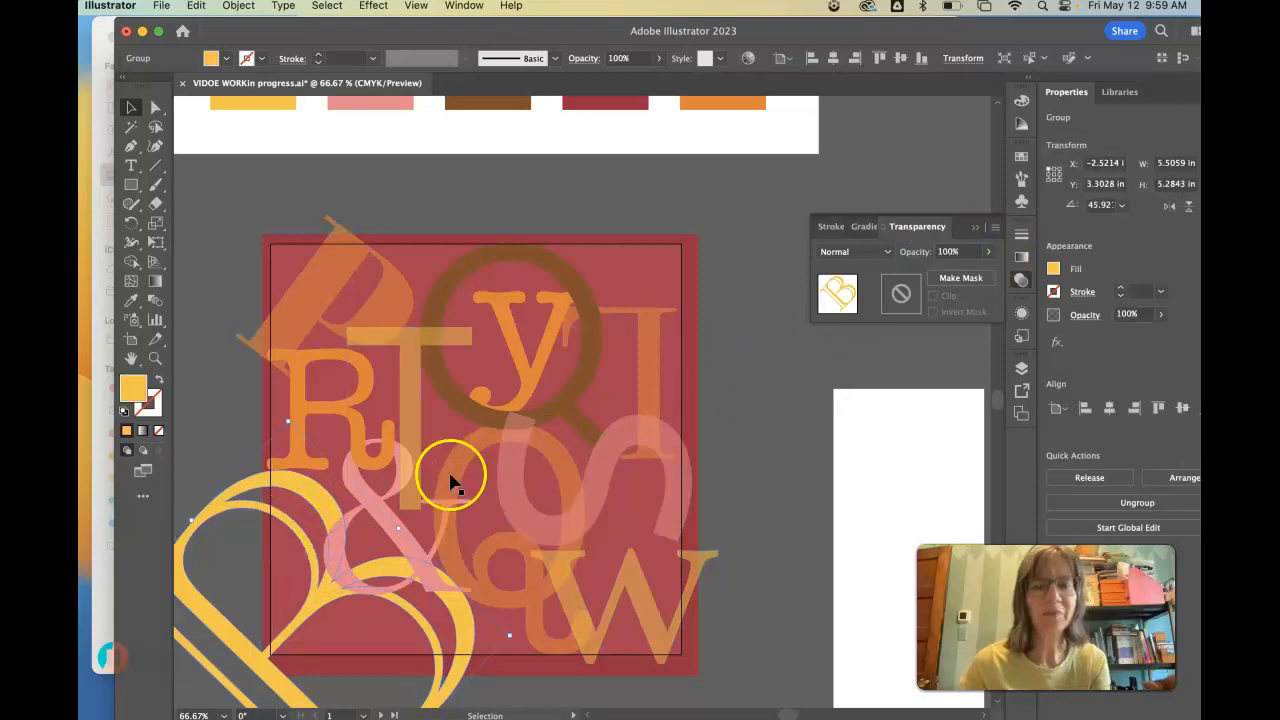
drag(982, 270, 965, 277)
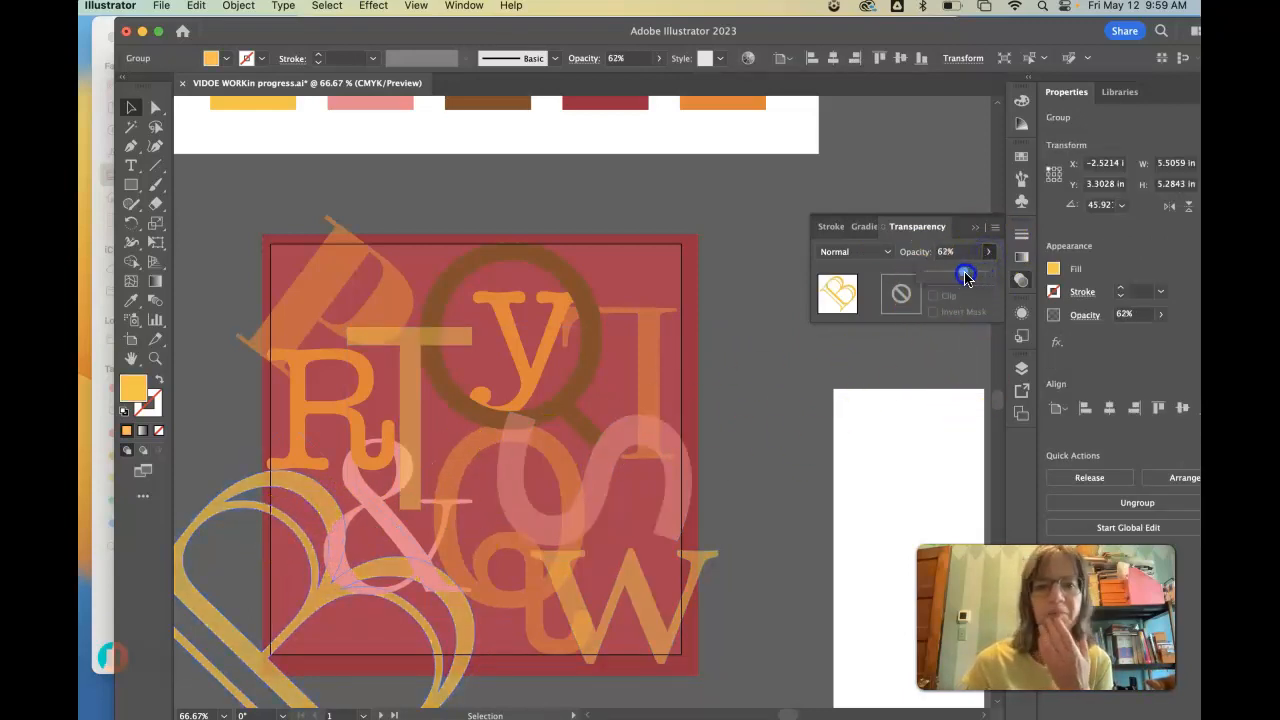
click(763, 297)
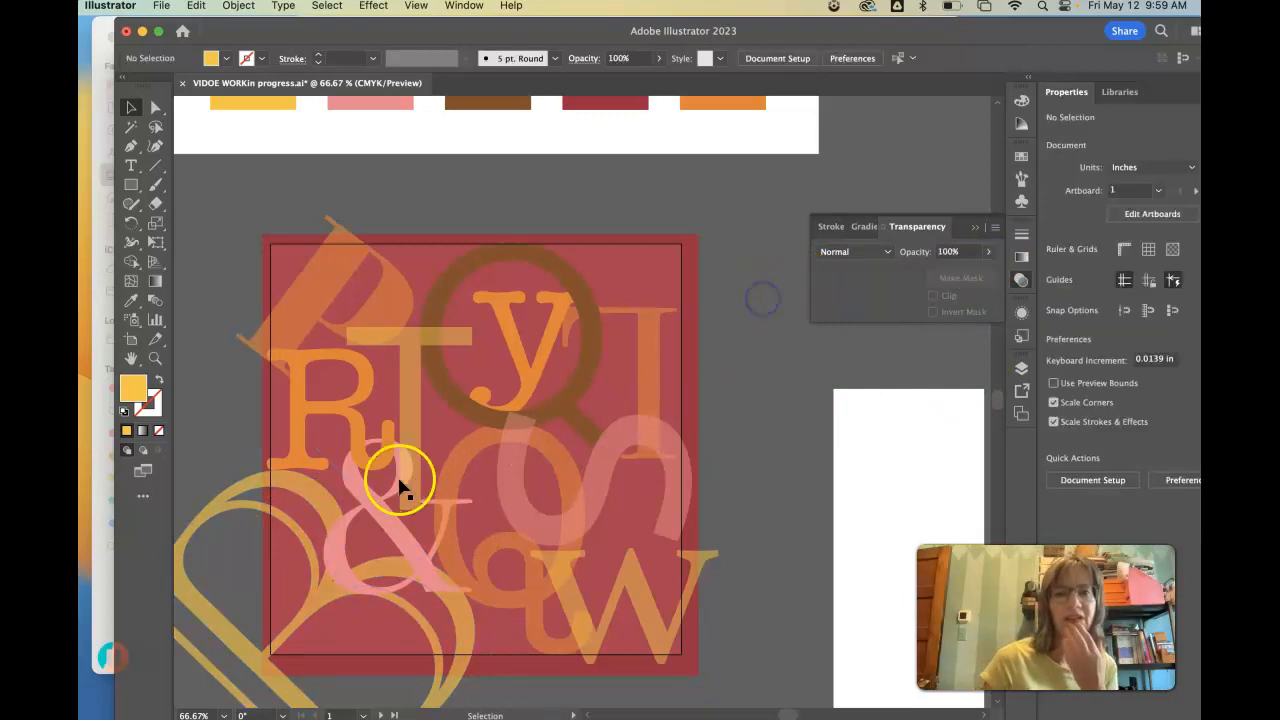
- Recolor the orange y and R with the pink swatch and set their opacity to 81%
click(535, 376)
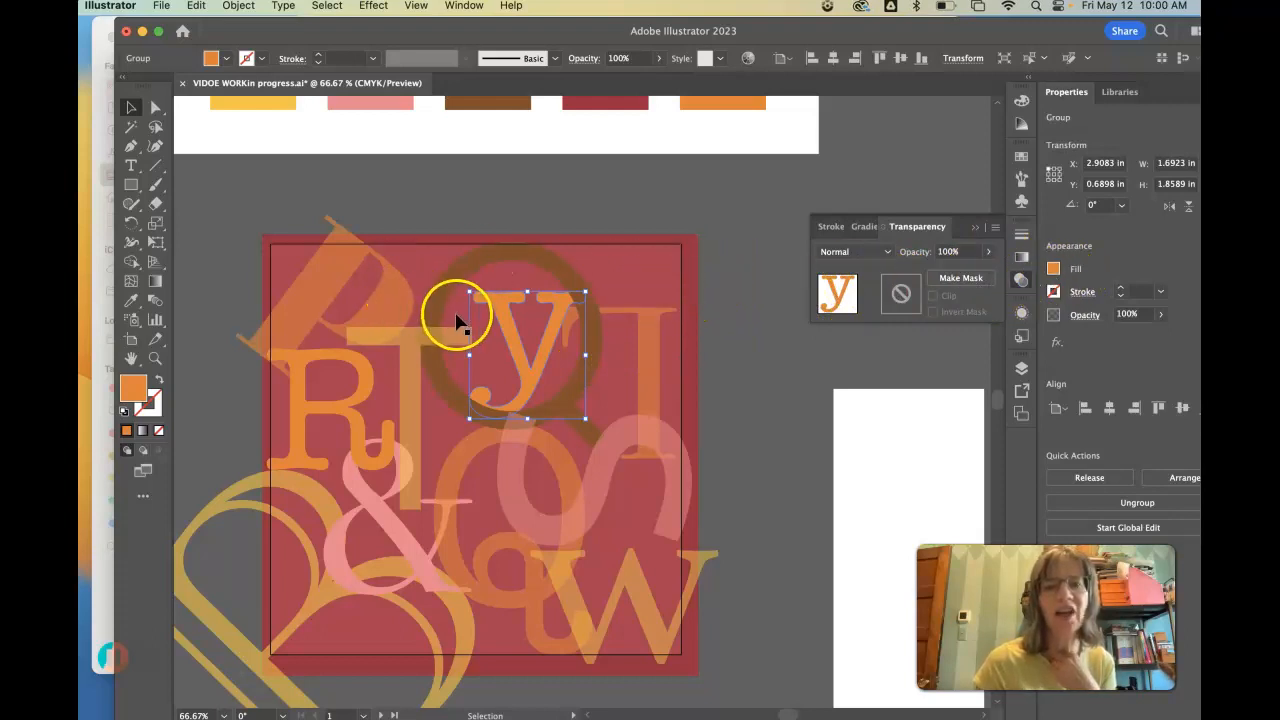
shift+click(333, 415)
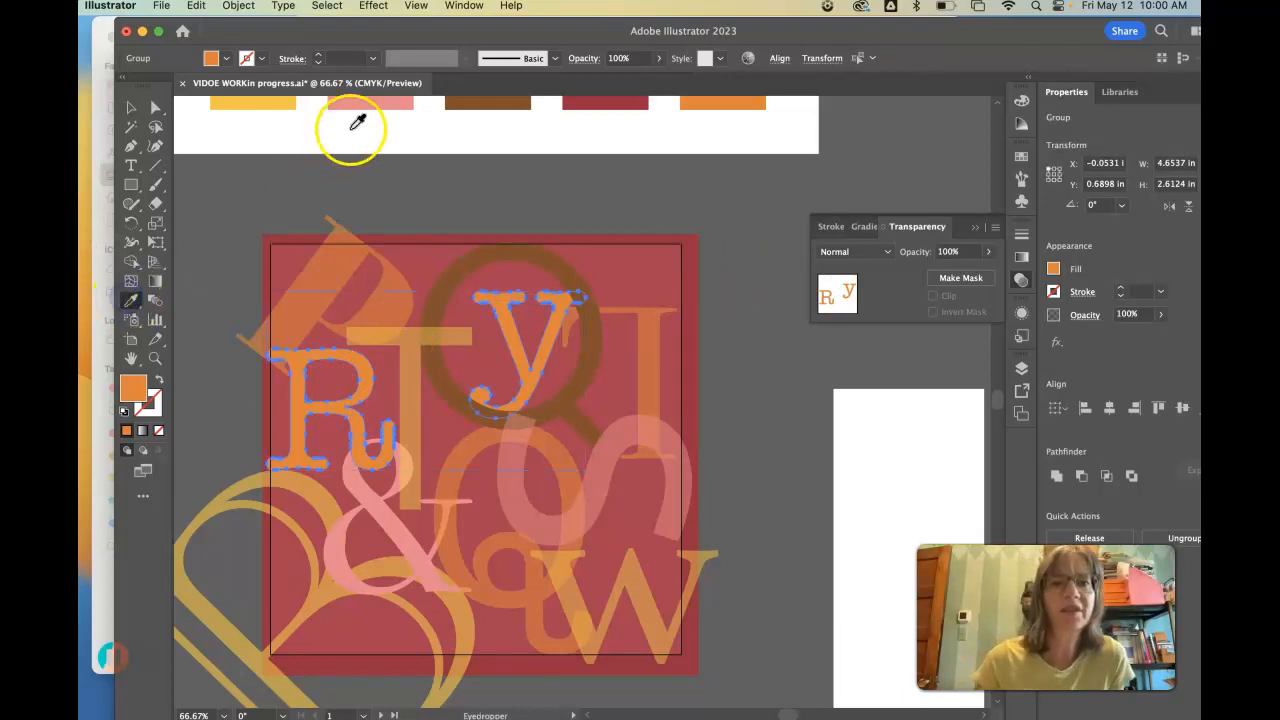
click(389, 104)
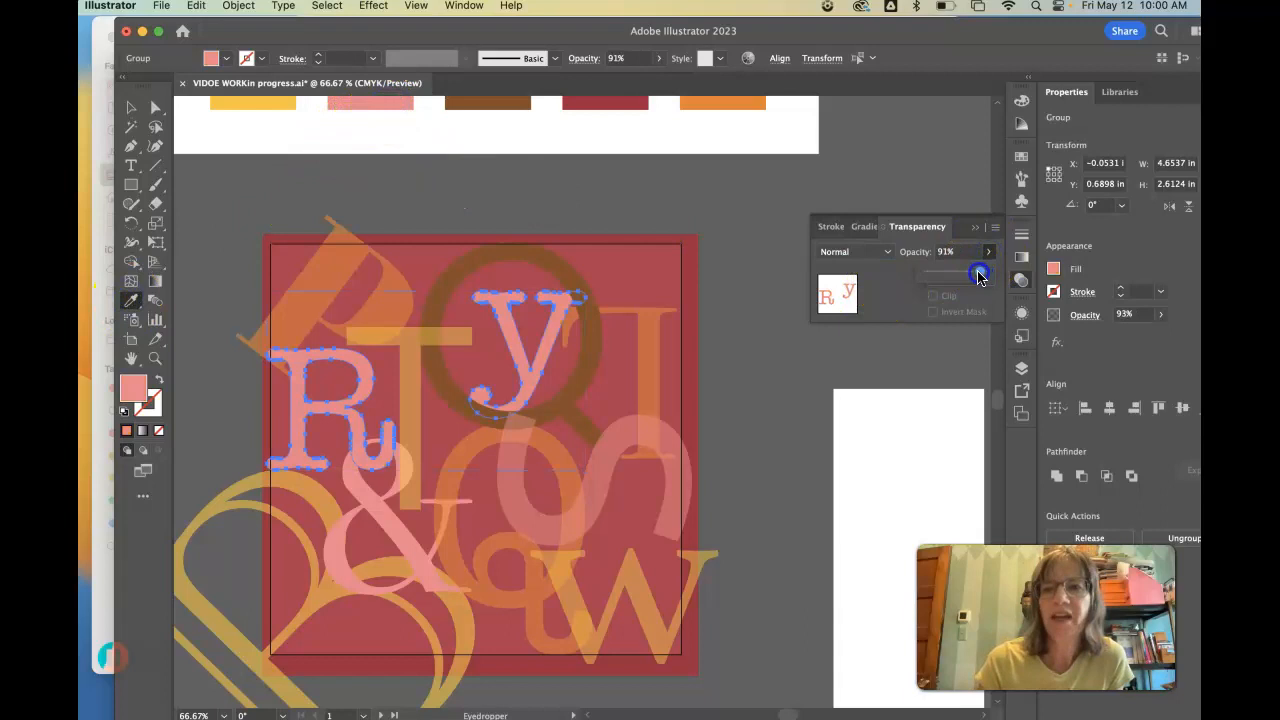
click(131, 107)
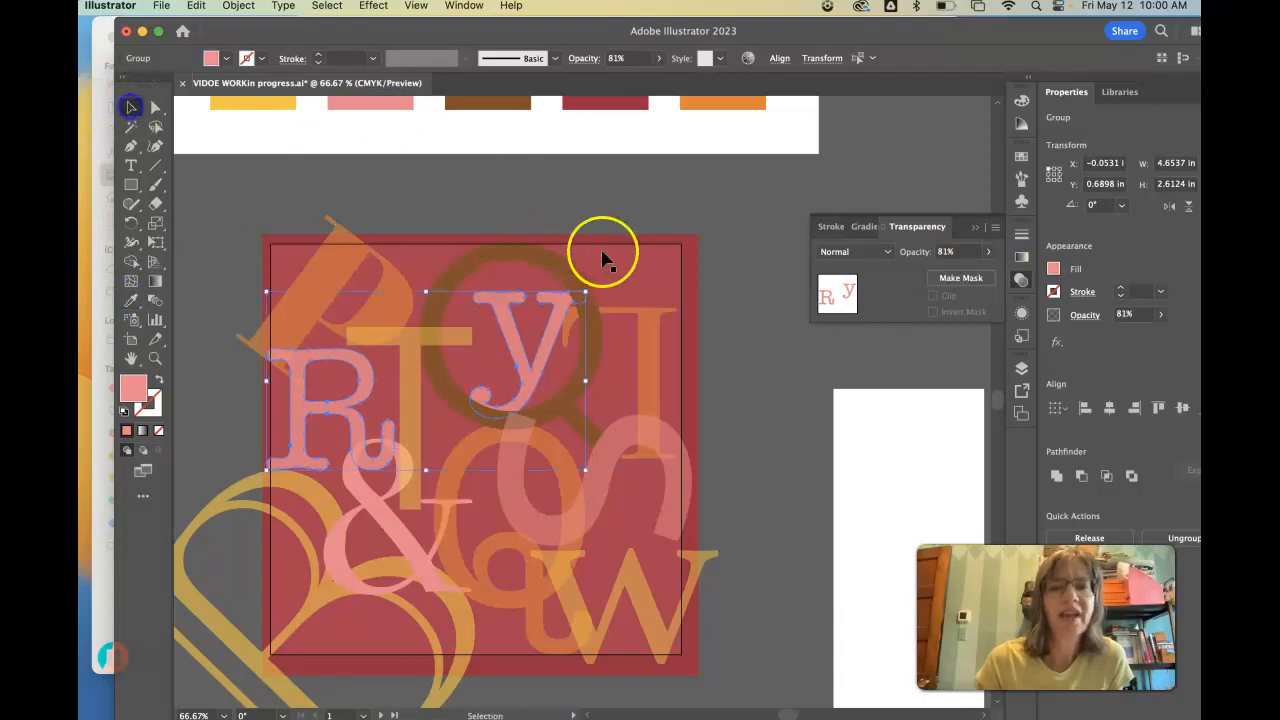
click(716, 283)
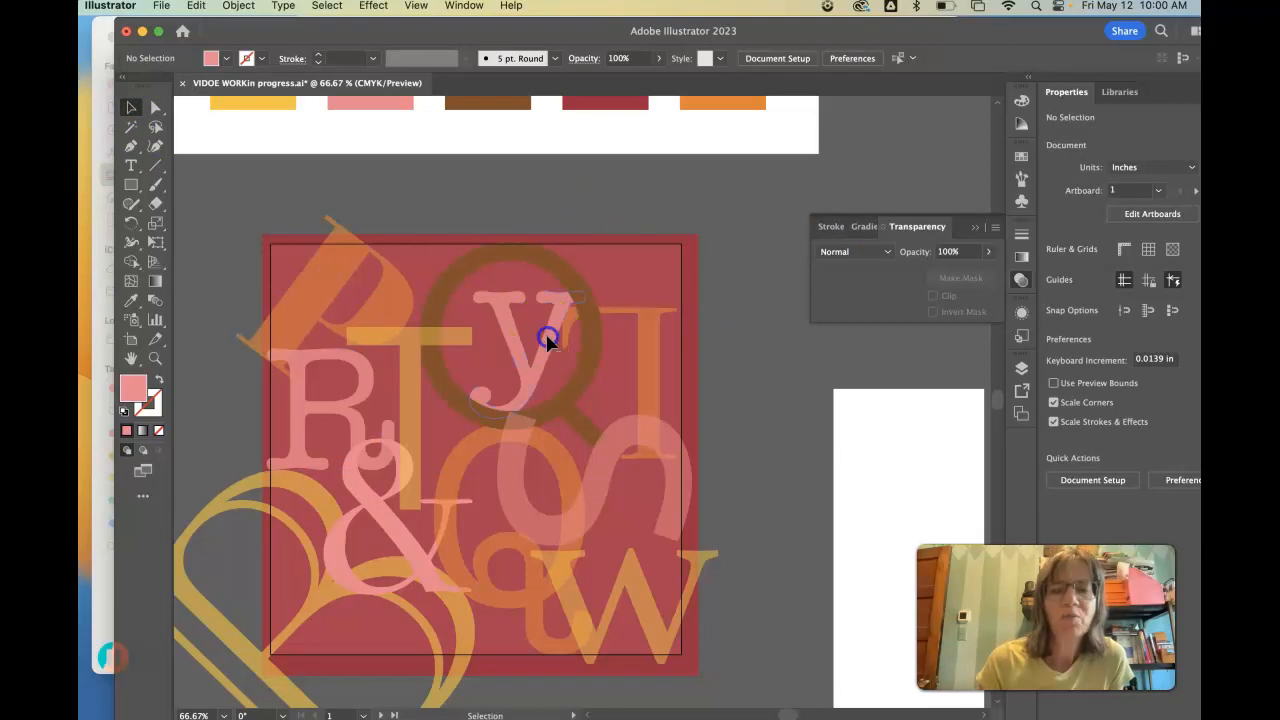
- Move the pink y and the pink R slightly upward in the composition
click(555, 305)
drag(352, 390, 363, 349)
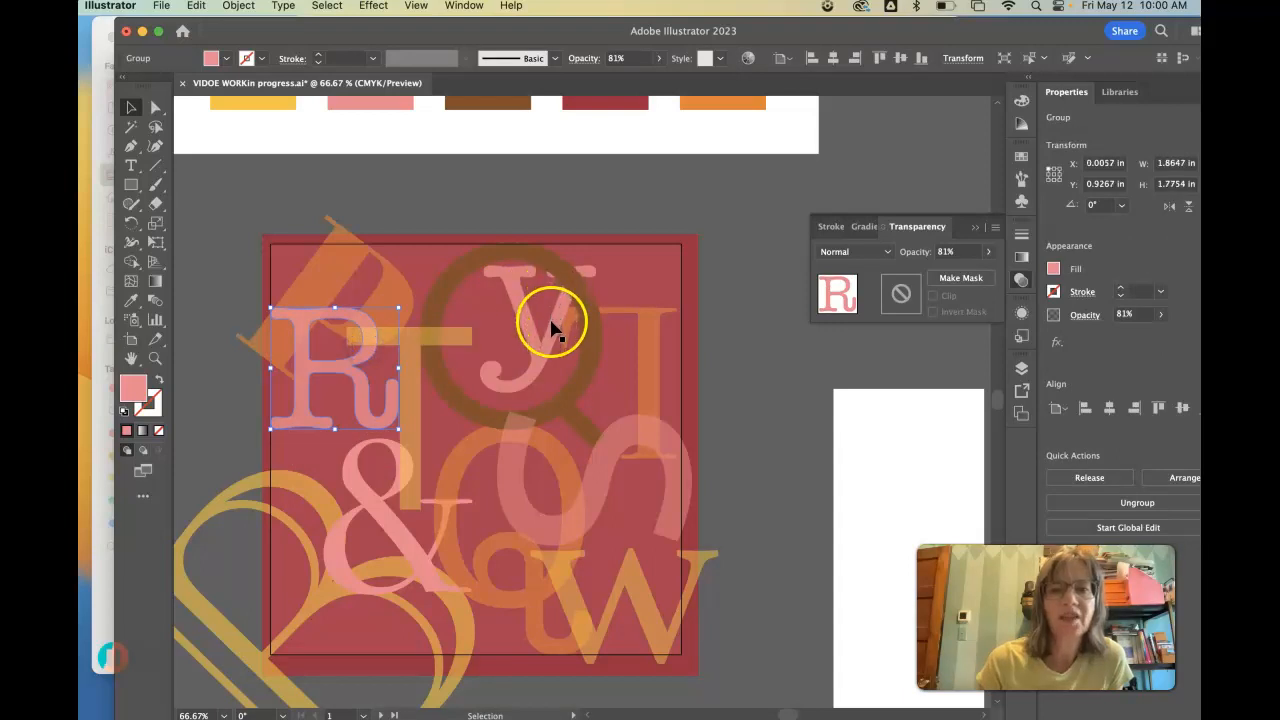
click(557, 318)
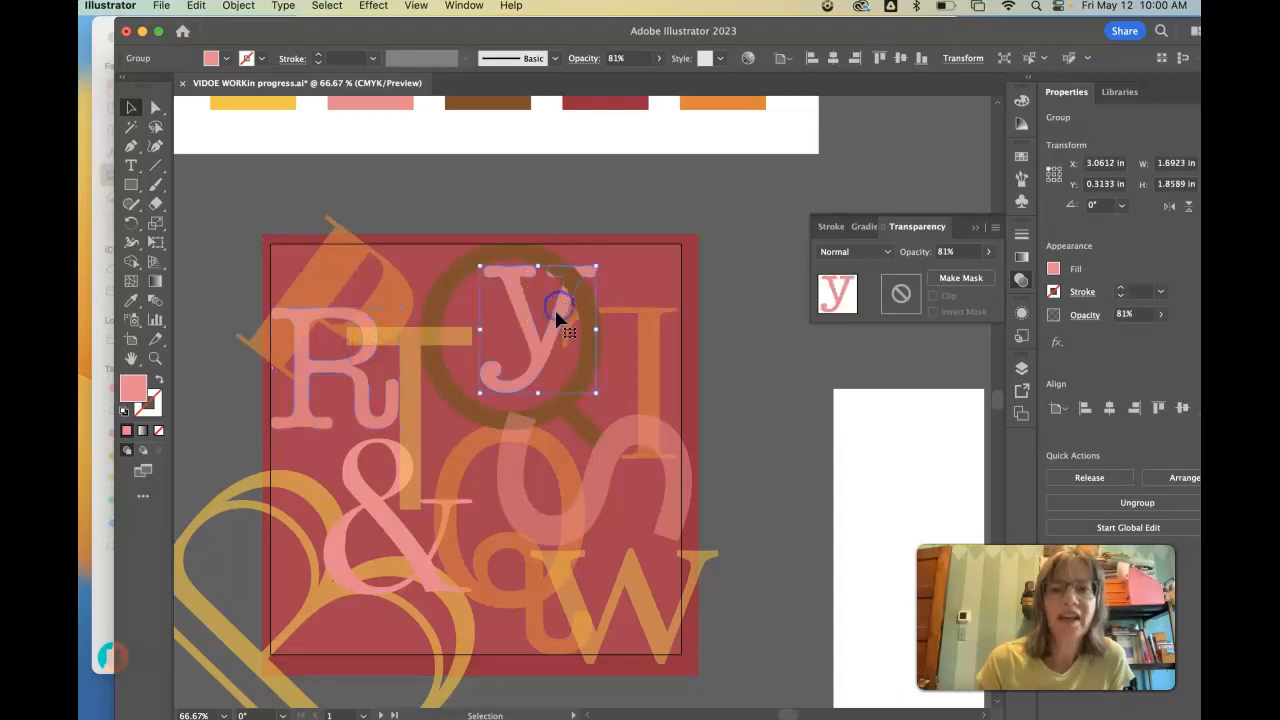
- Lower the opacity of the brown Q so the background and overlapping letters show through it
click(512, 258)
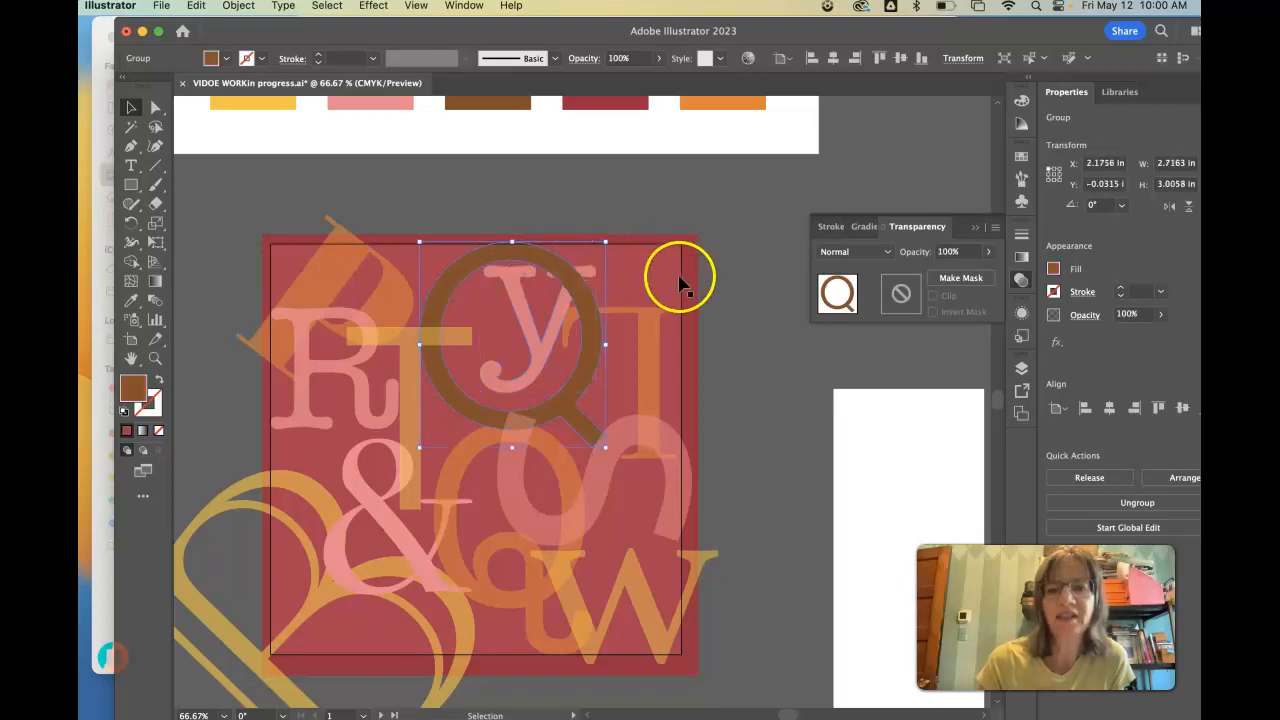
click(988, 252)
drag(986, 276, 971, 276)
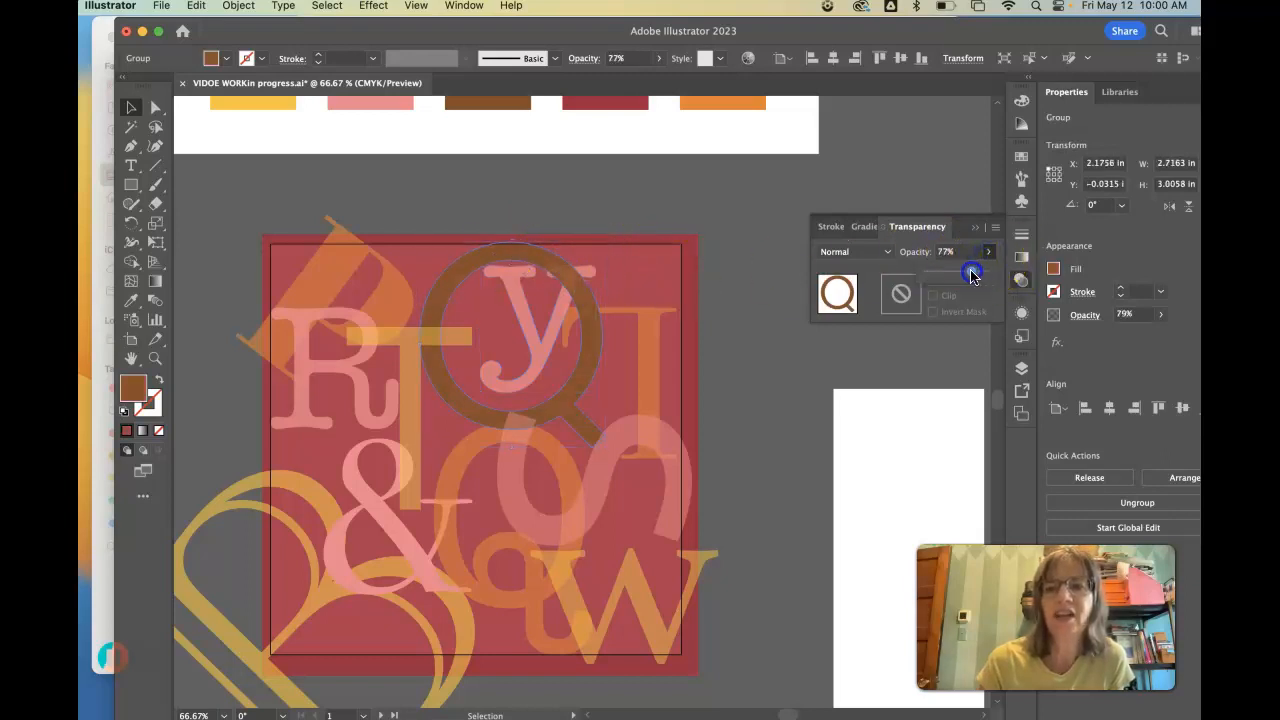
click(748, 237)
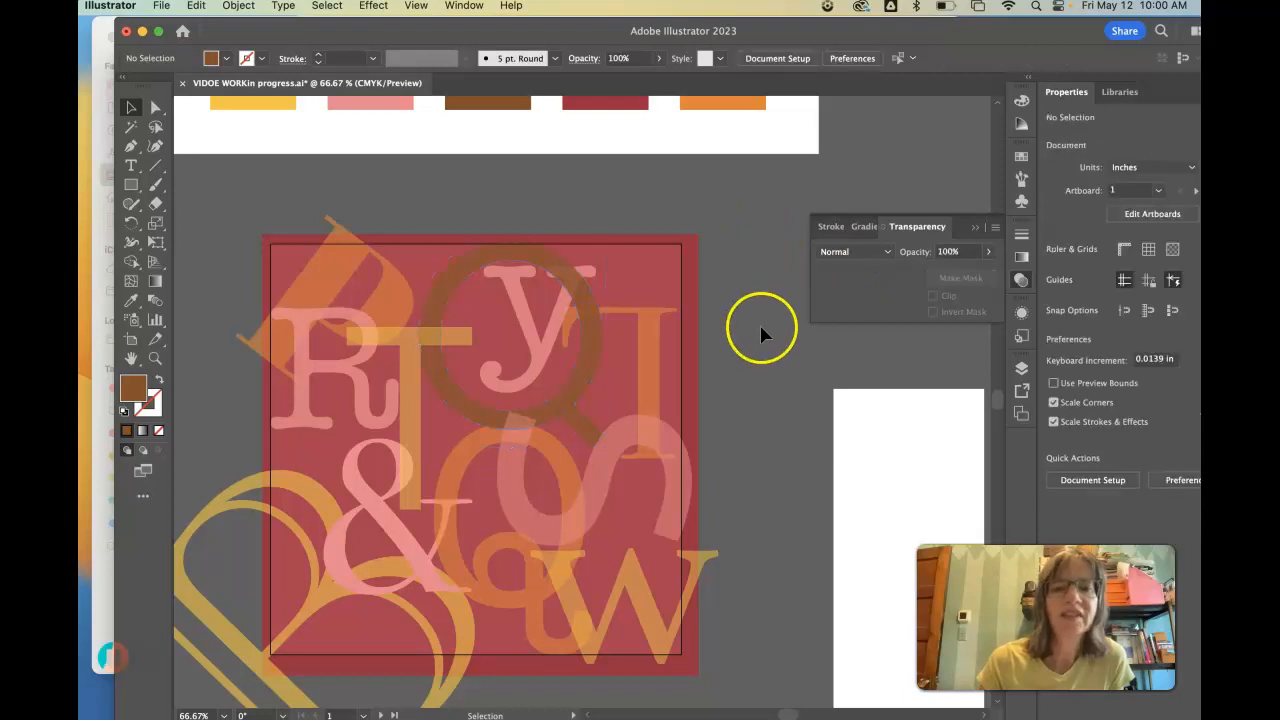
- Bring the pink y to the front of the other letters
click(561, 300)
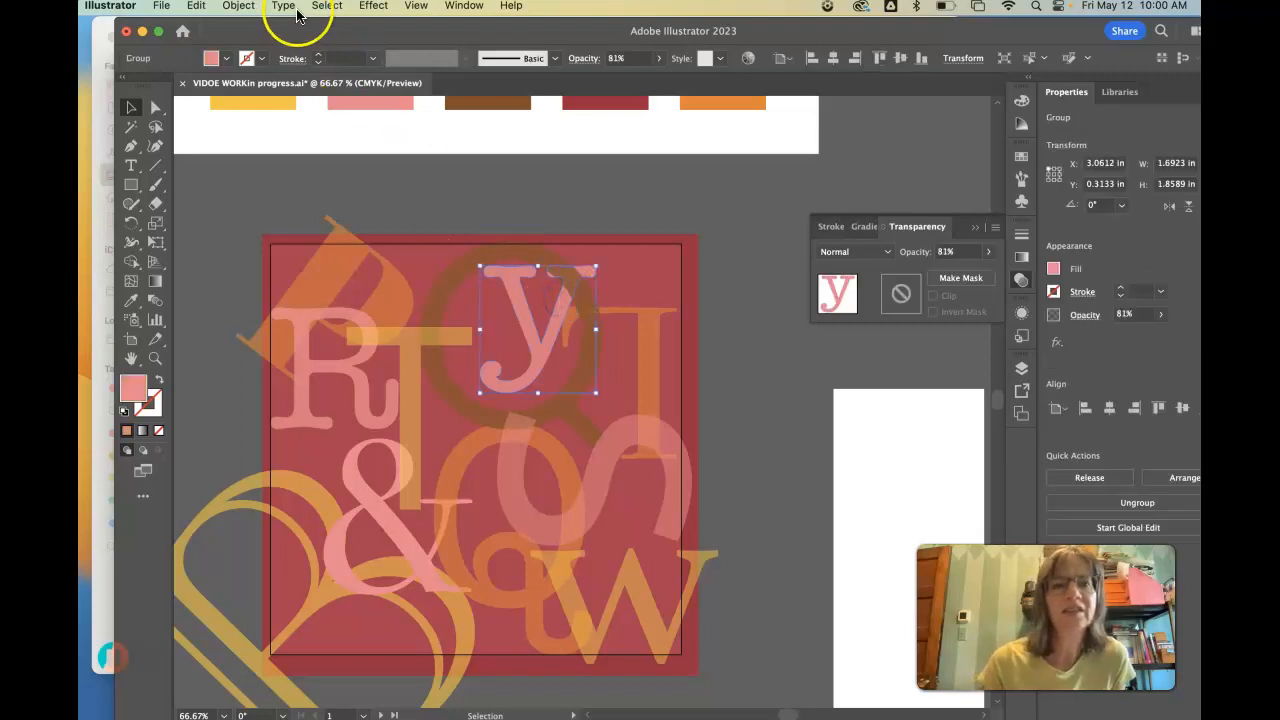
click(240, 7)
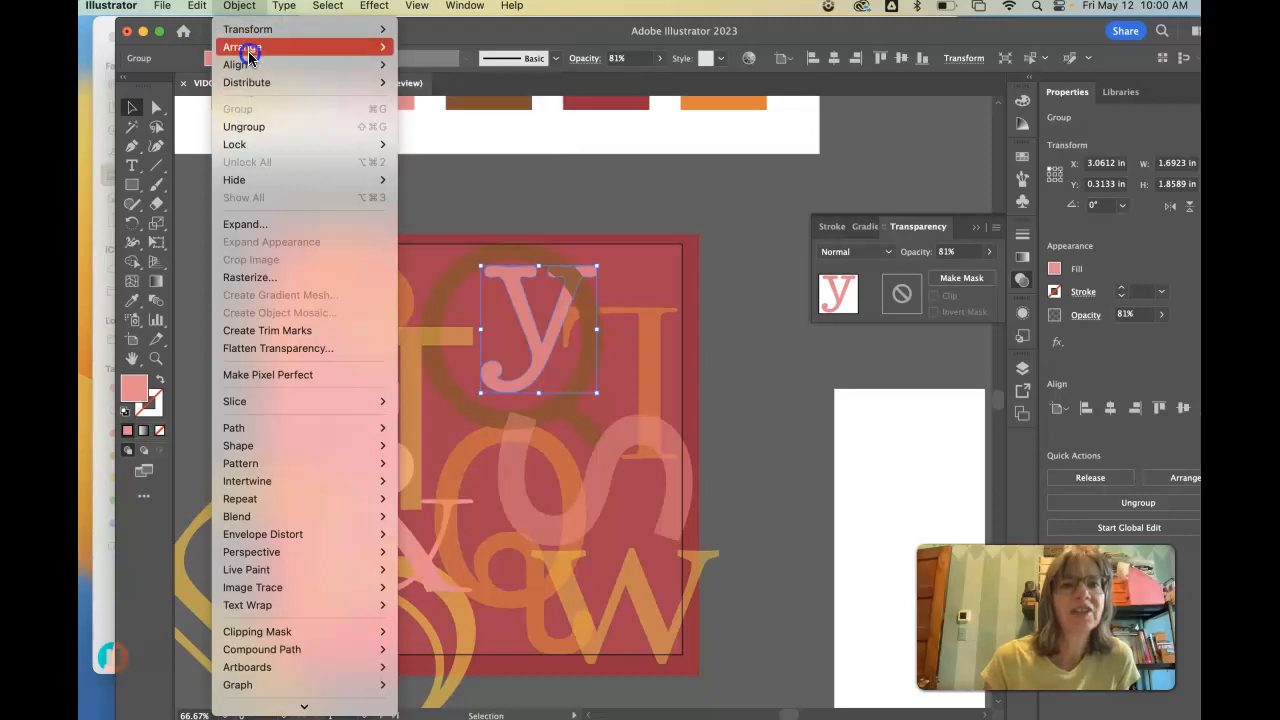
mouse_move(248, 51)
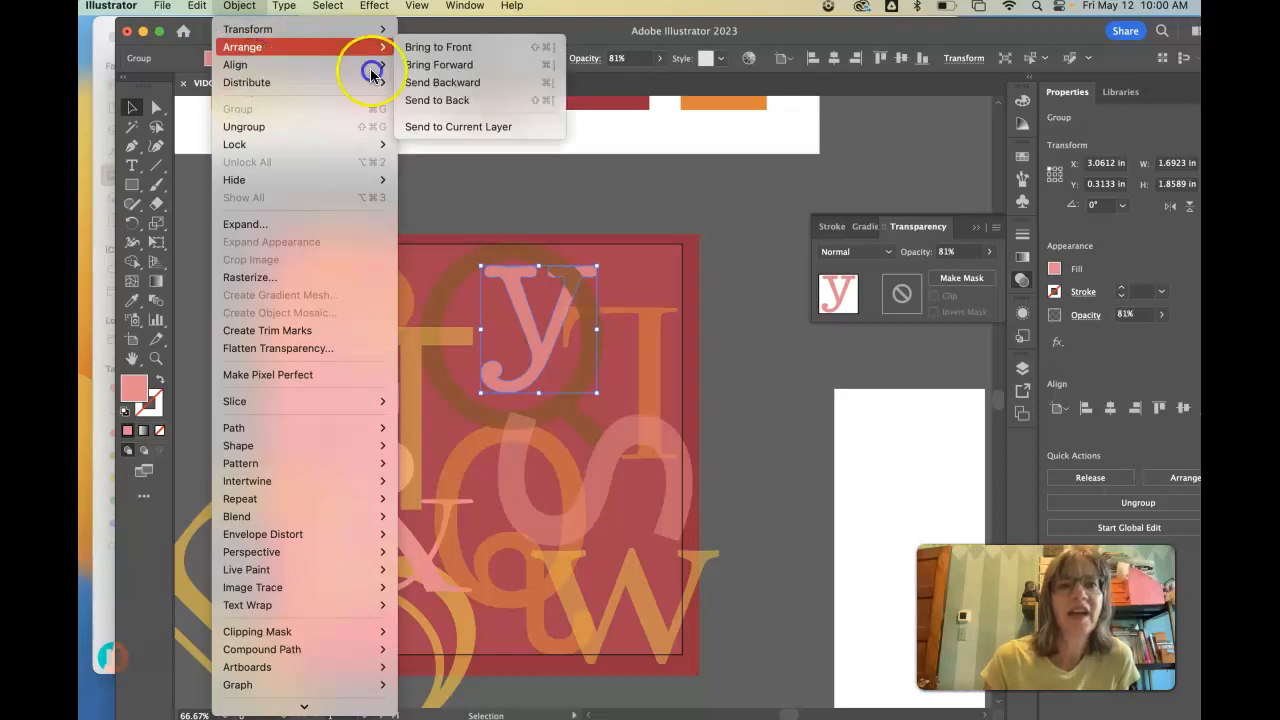
click(433, 53)
click(688, 226)
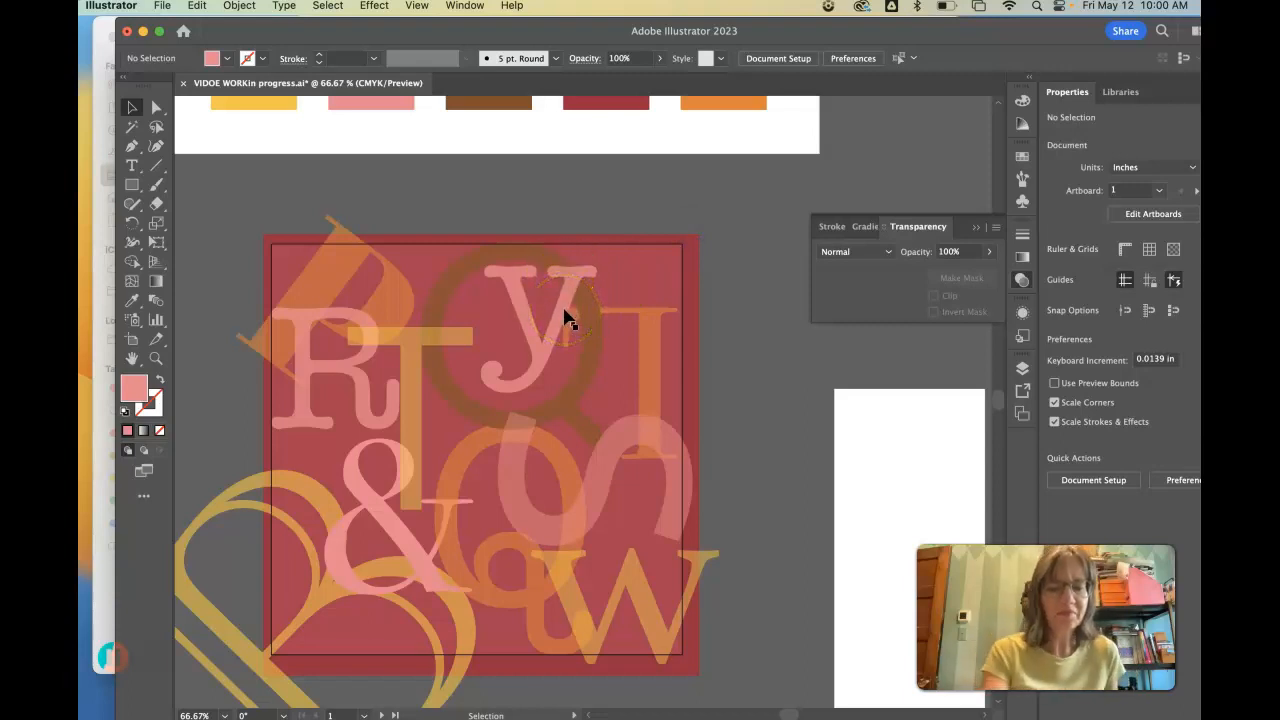
- Set the opacity of the orange T beside the brown Q to 77%
scroll(586, 260, up, 1)
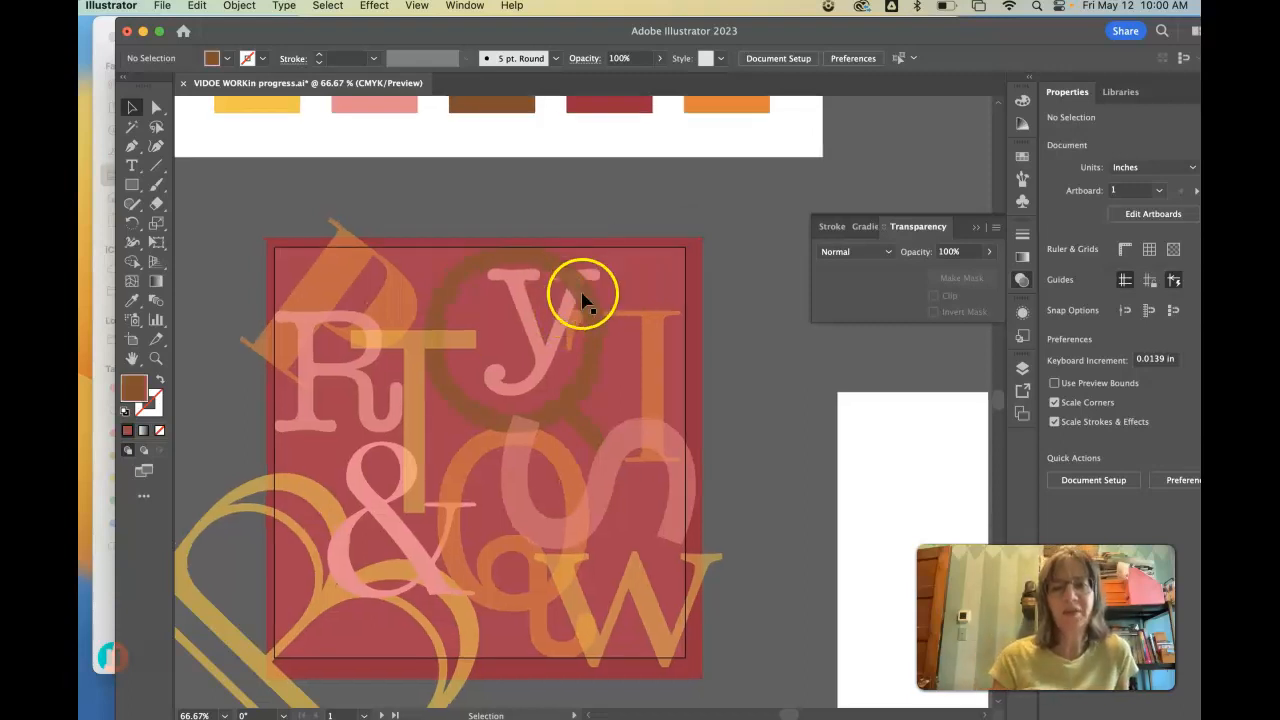
click(656, 344)
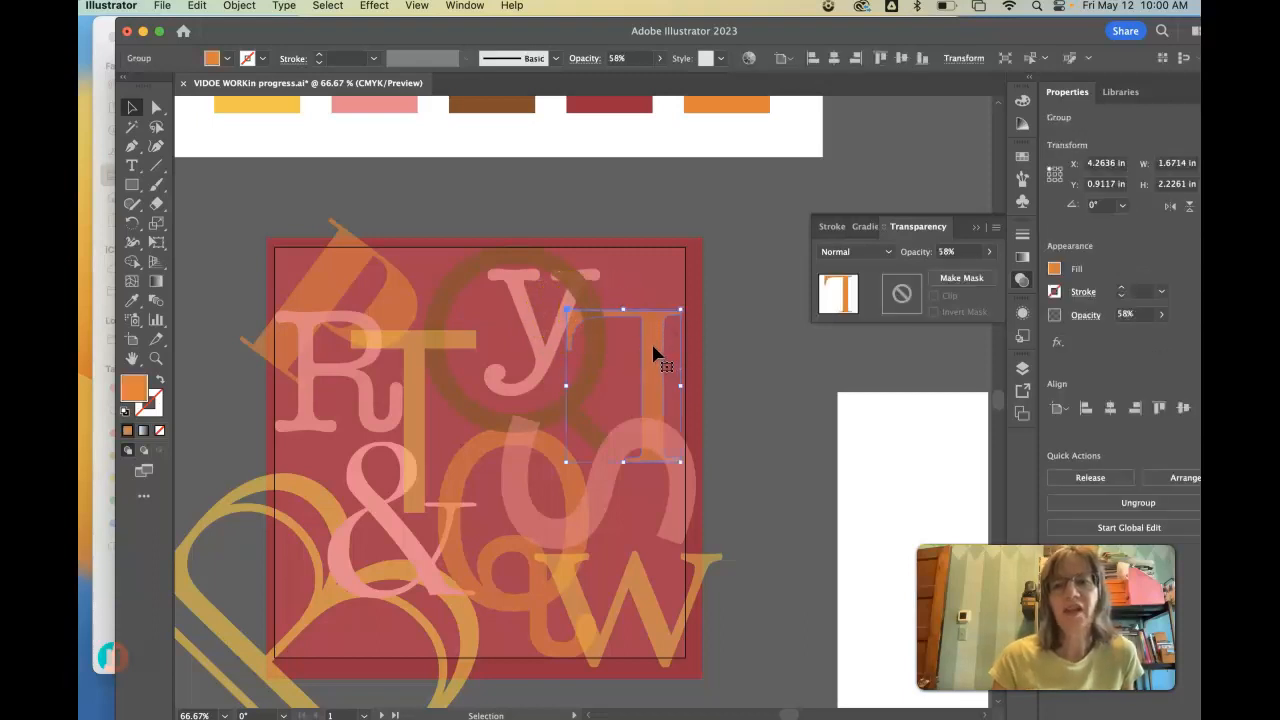
click(986, 253)
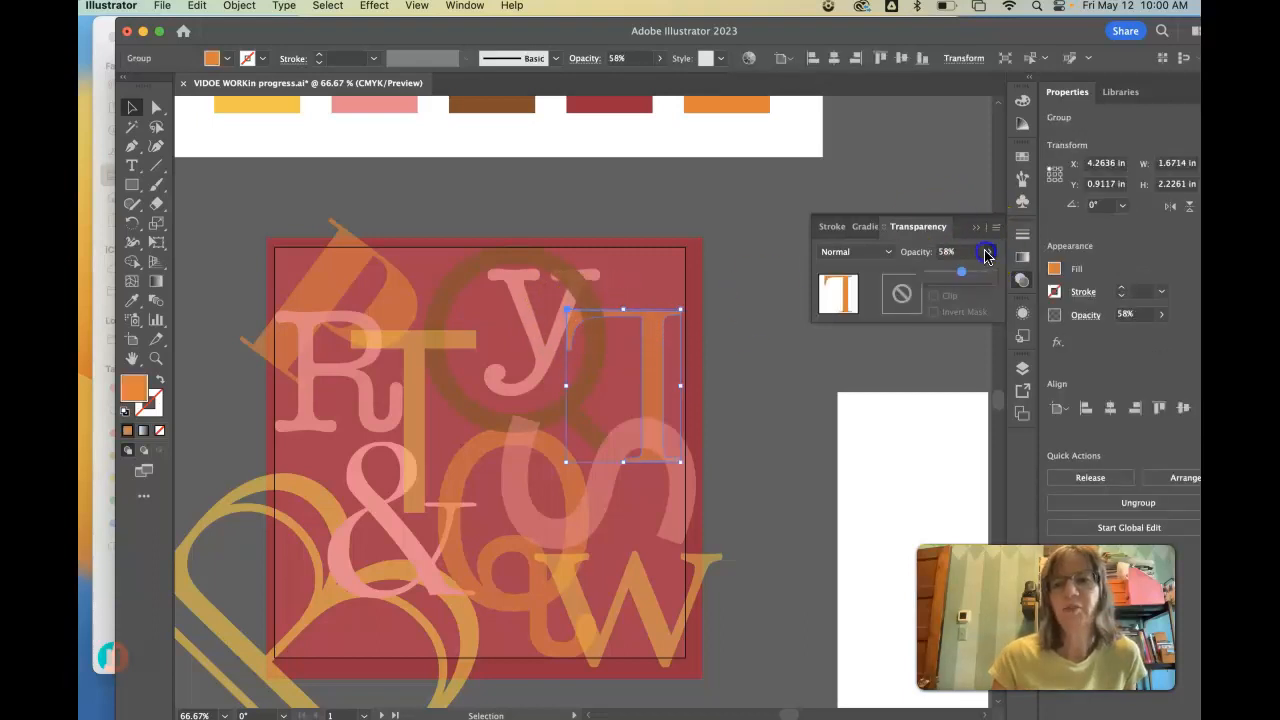
drag(966, 276, 973, 272)
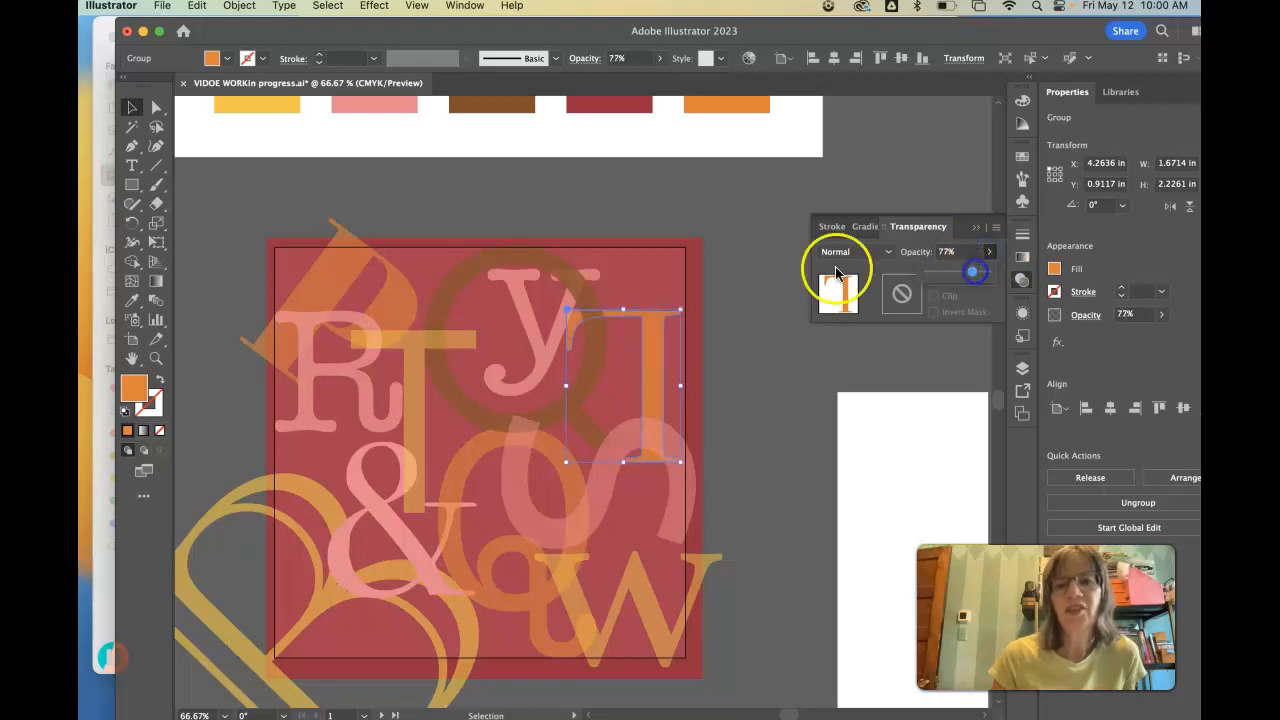
click(730, 262)
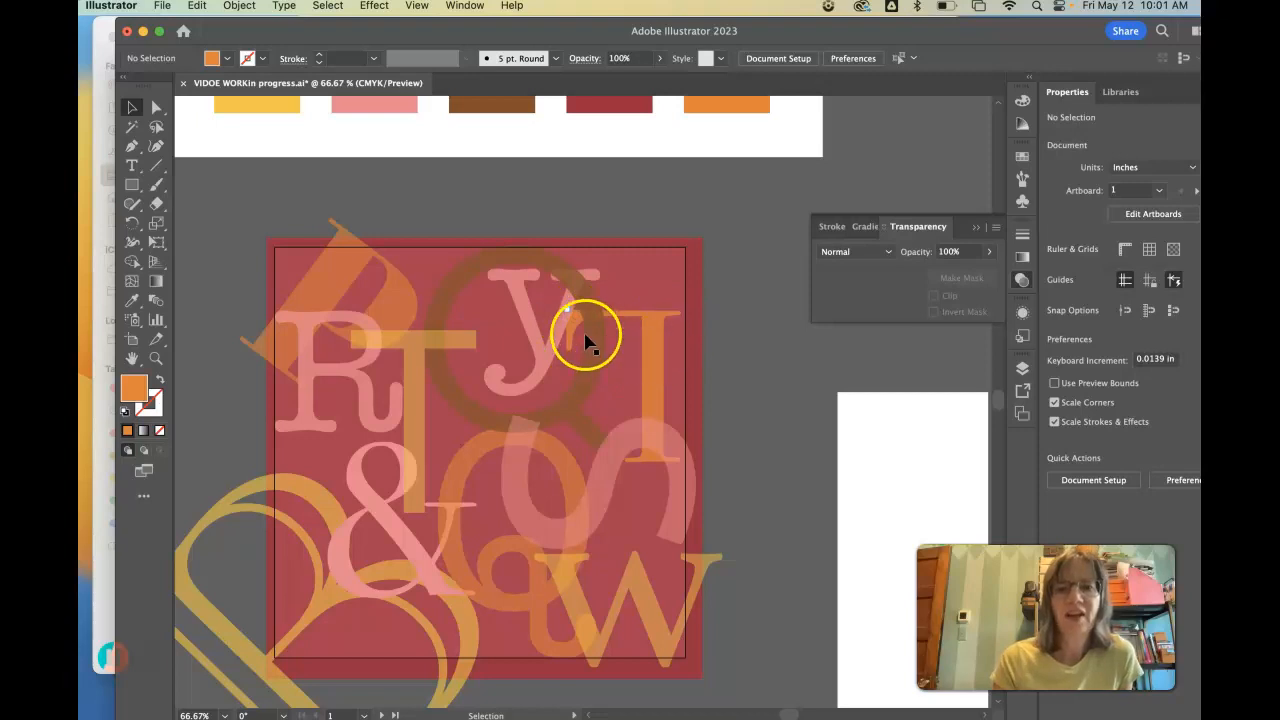
- Shift the pink S slightly, and rotate the orange T 90° so its stem extends past the square's right edge
drag(658, 334, 599, 342)
mouse_move(651, 420)
mouse_down()
mouse_move(654, 434)
mouse_move(705, 368)
mouse_move(674, 400)
mouse_move(649, 402)
mouse_move(680, 363)
mouse_move(651, 436)
mouse_up()
drag(515, 340, 573, 317)
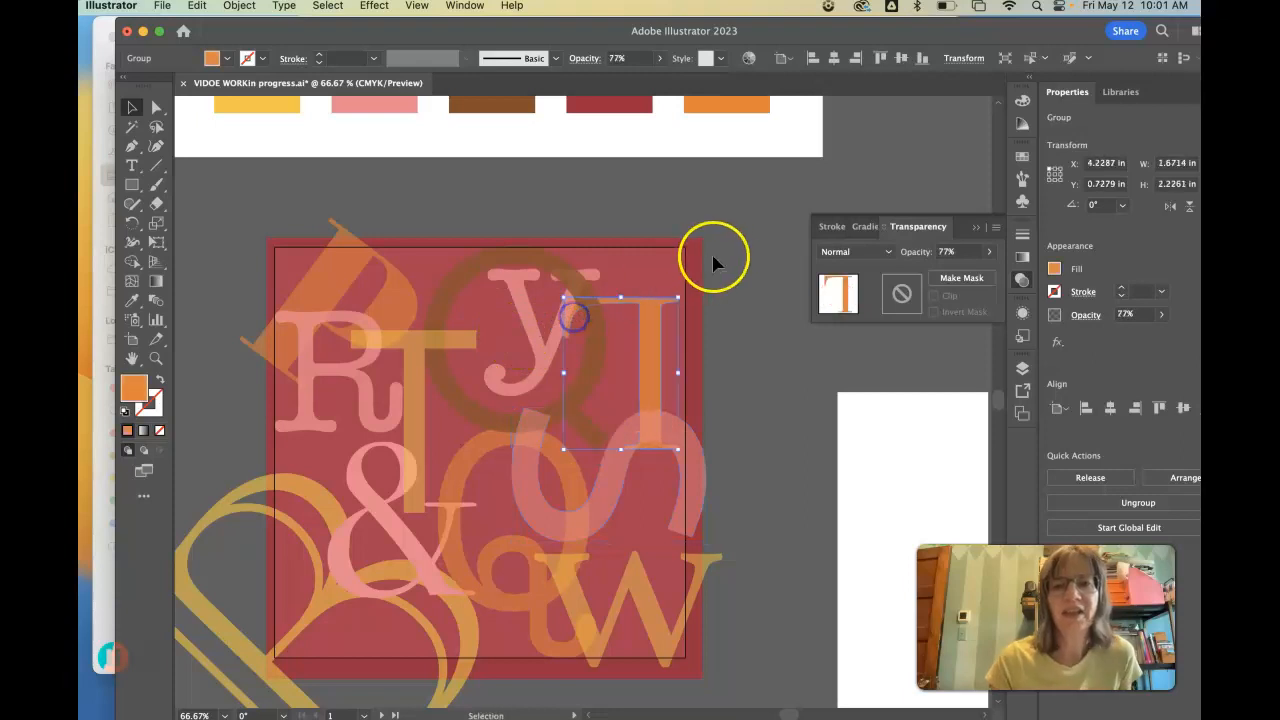
drag(678, 289, 715, 324)
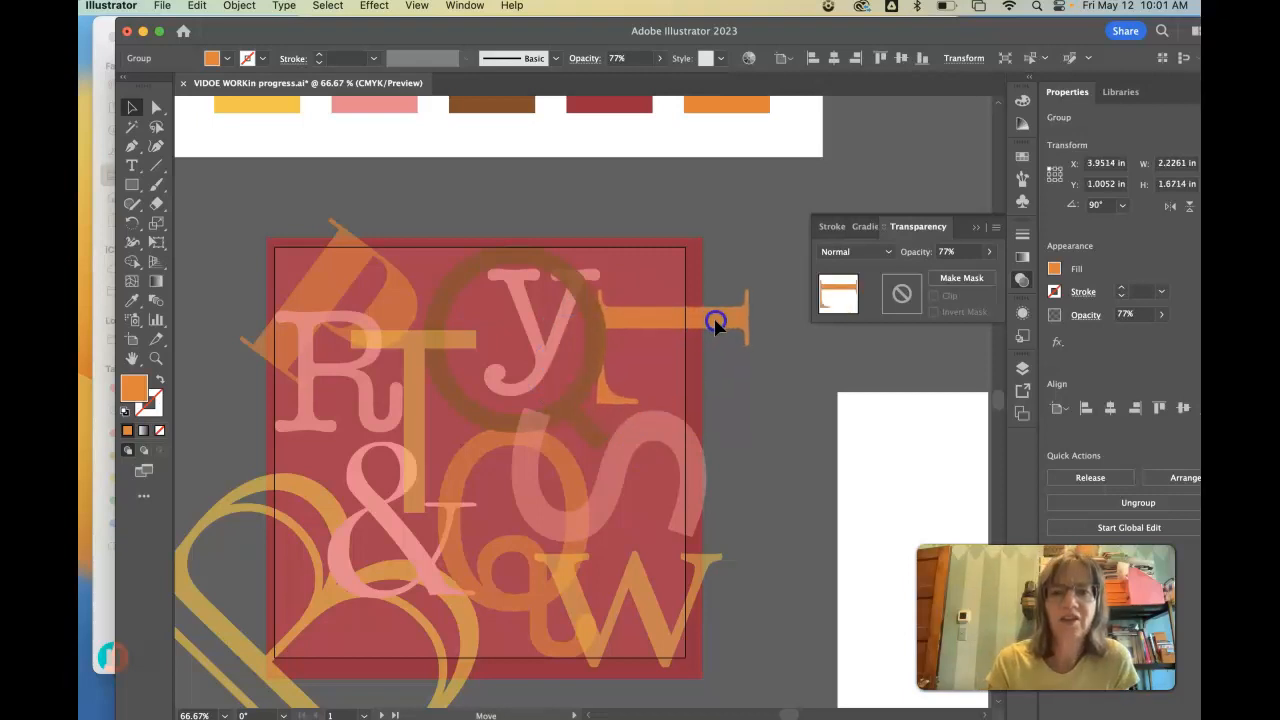
- Rearrange the overlaps by moving the brown Q right, the pink y left, the ampersand up, and the large yellow B slightly right
drag(565, 274, 615, 267)
drag(566, 309, 533, 302)
click(680, 322)
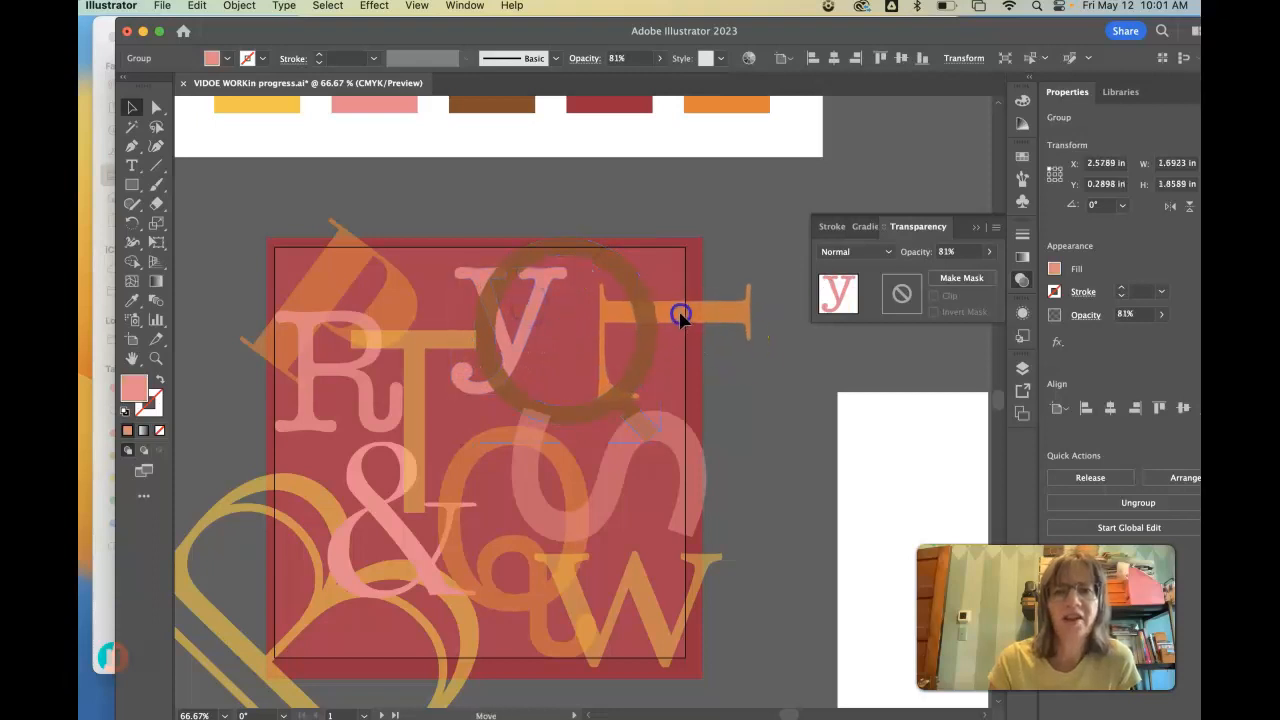
drag(680, 322, 384, 474)
drag(315, 509, 318, 489)
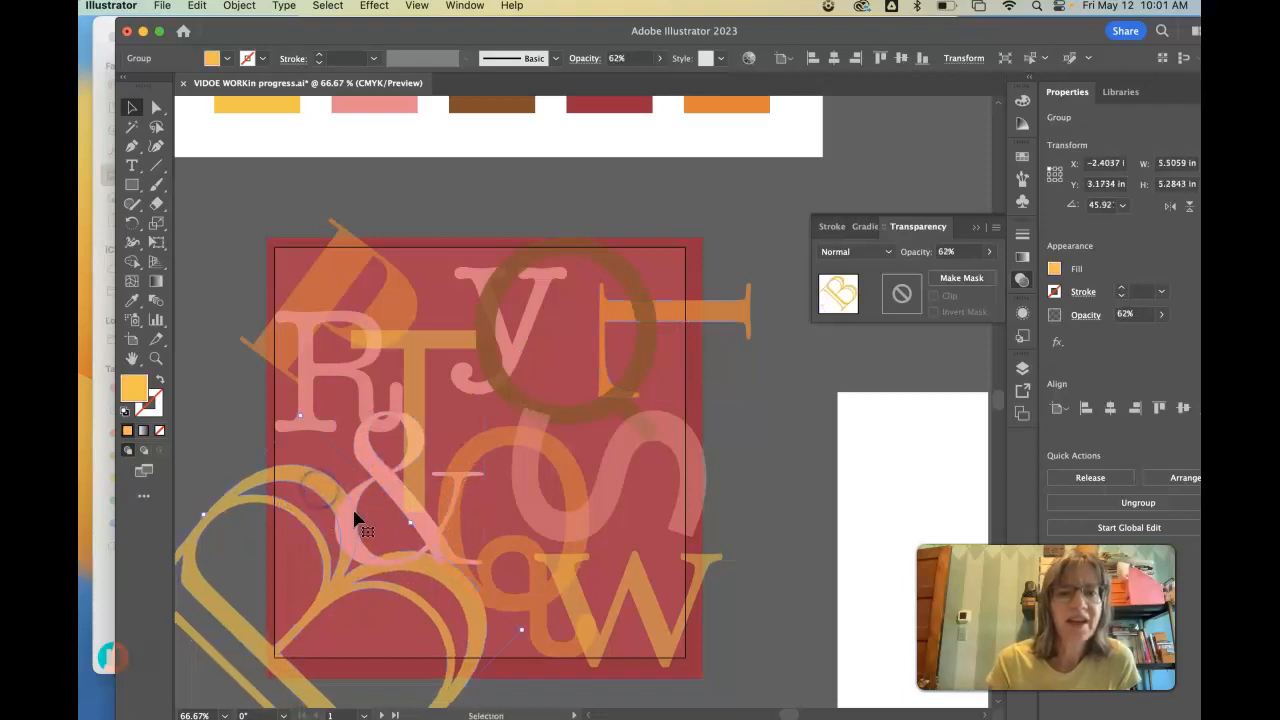
click(234, 423)
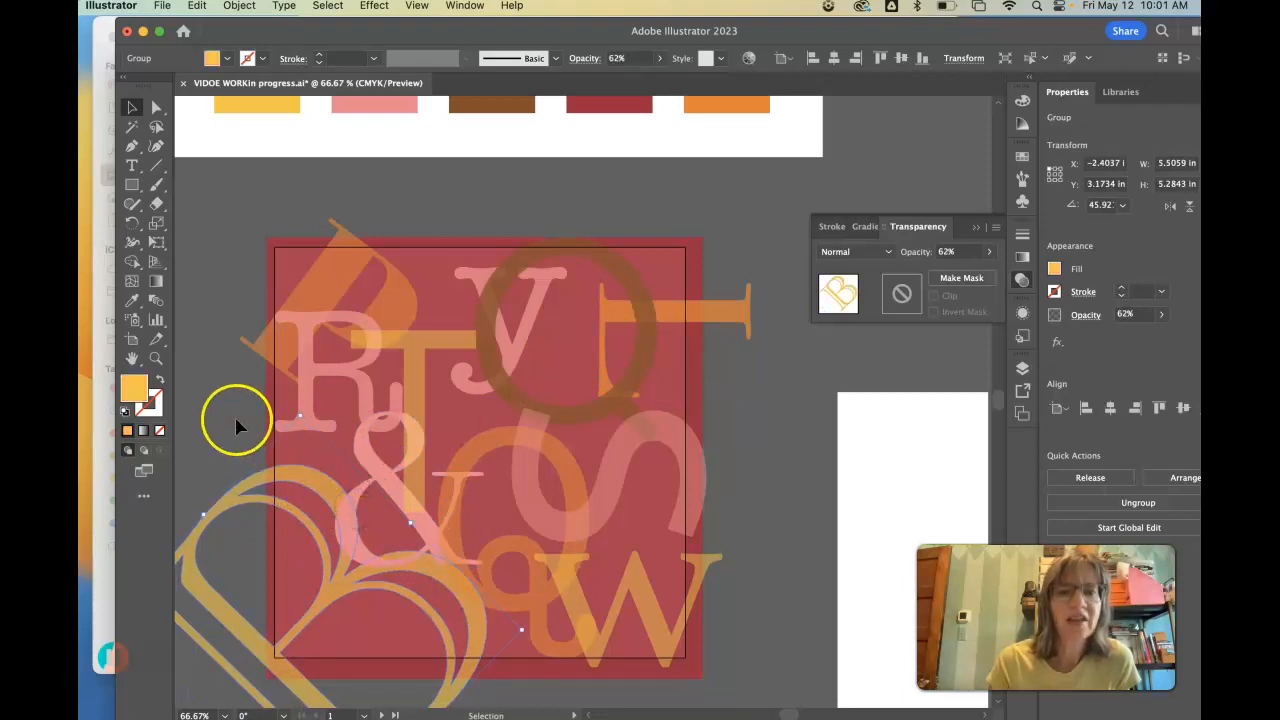
- Bring the large rotated yellow B to the front so it overlaps the ampersand
click(322, 489)
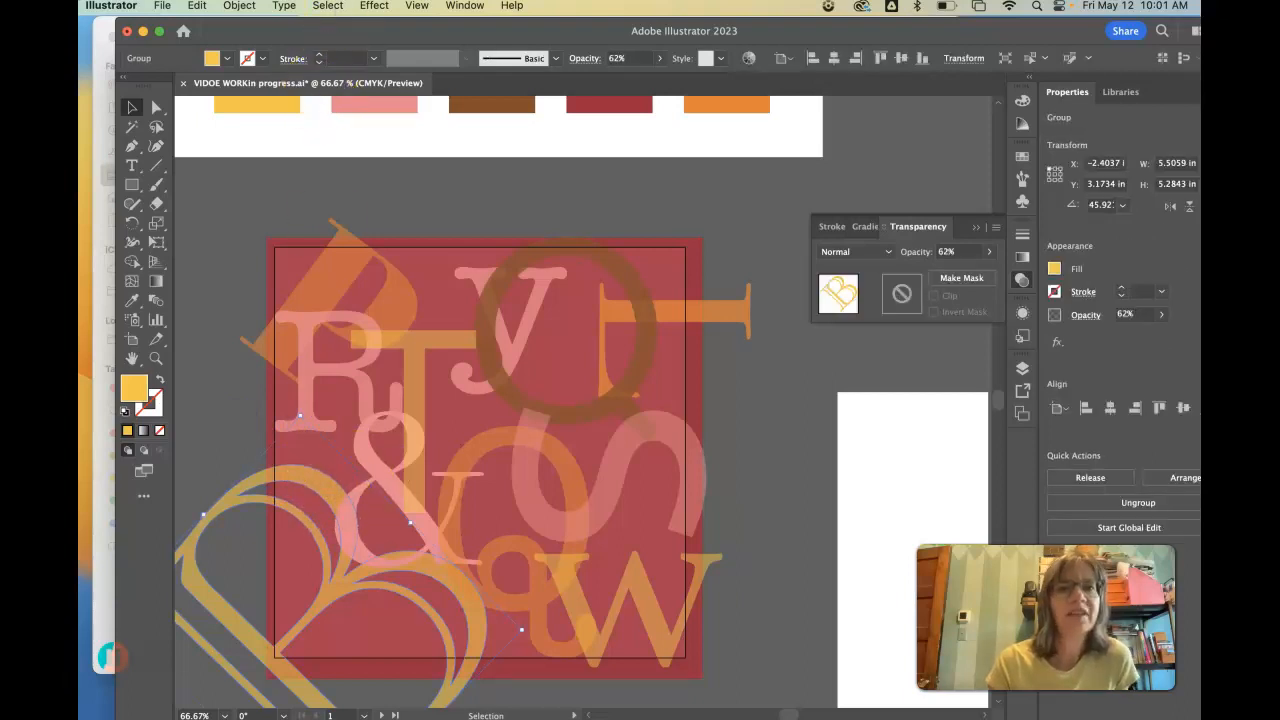
click(240, 6)
mouse_move(243, 47)
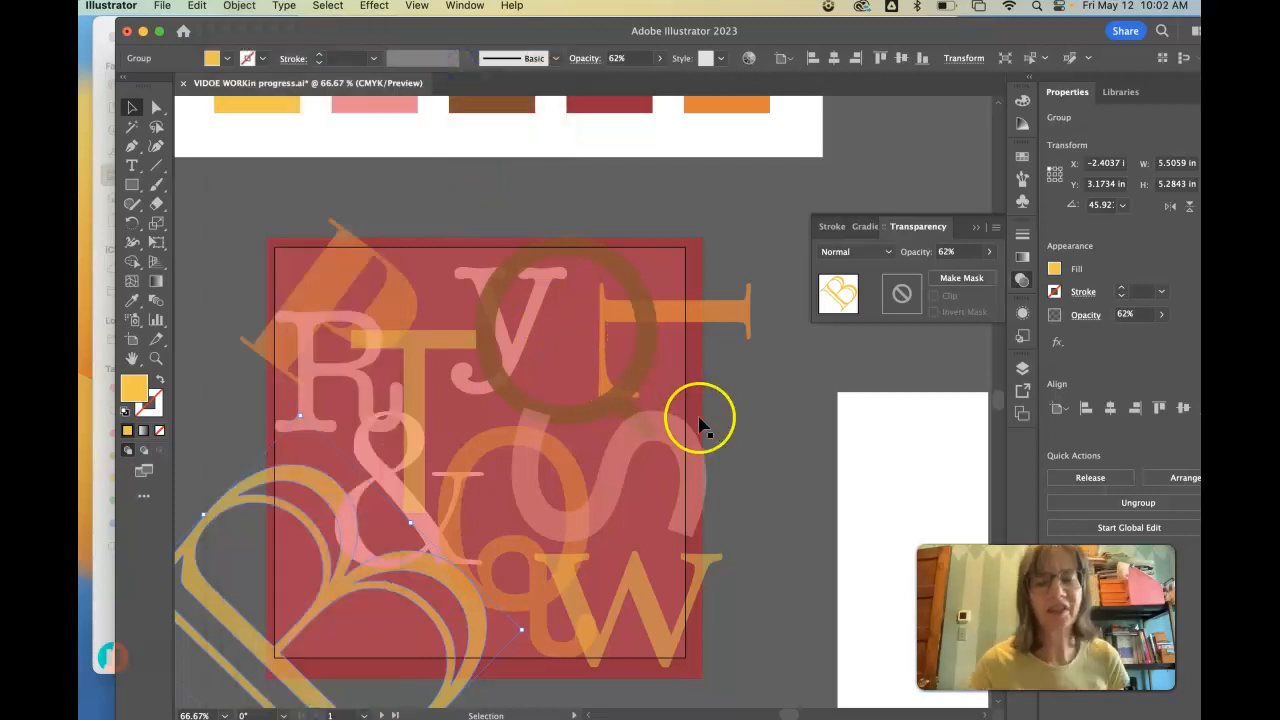
click(753, 485)
click(329, 586)
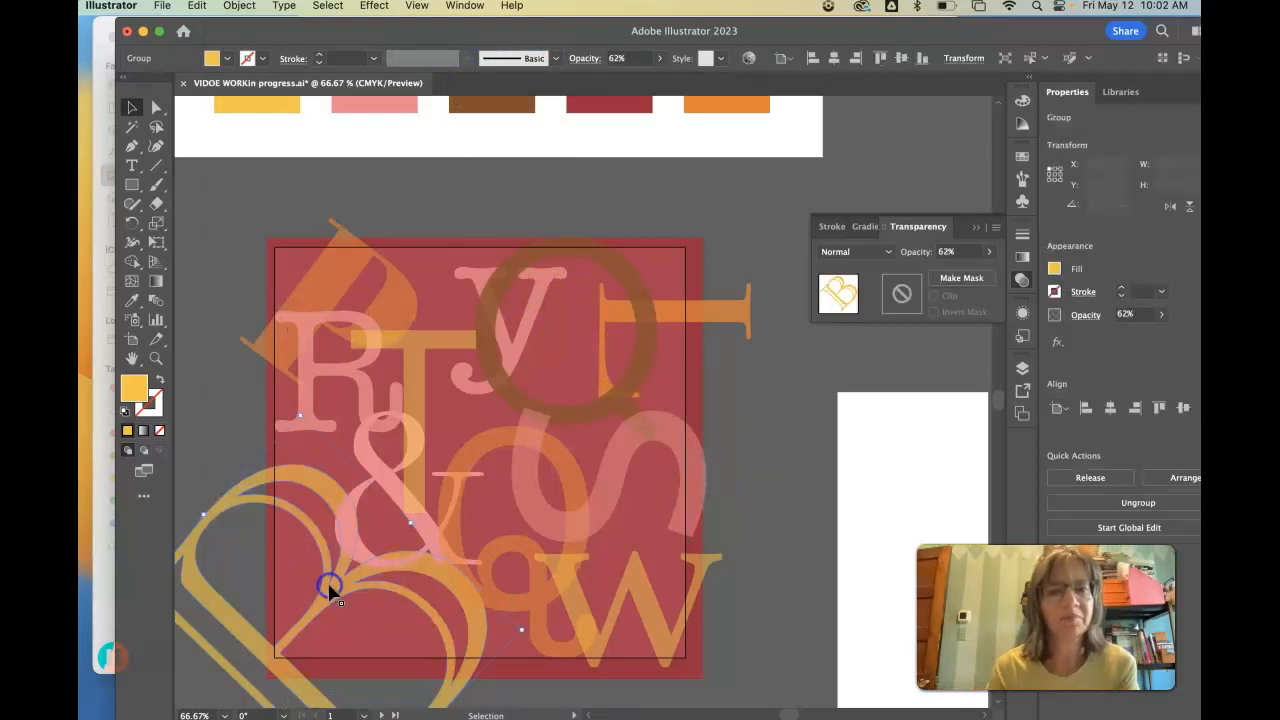
click(239, 5)
click(437, 64)
click(471, 50)
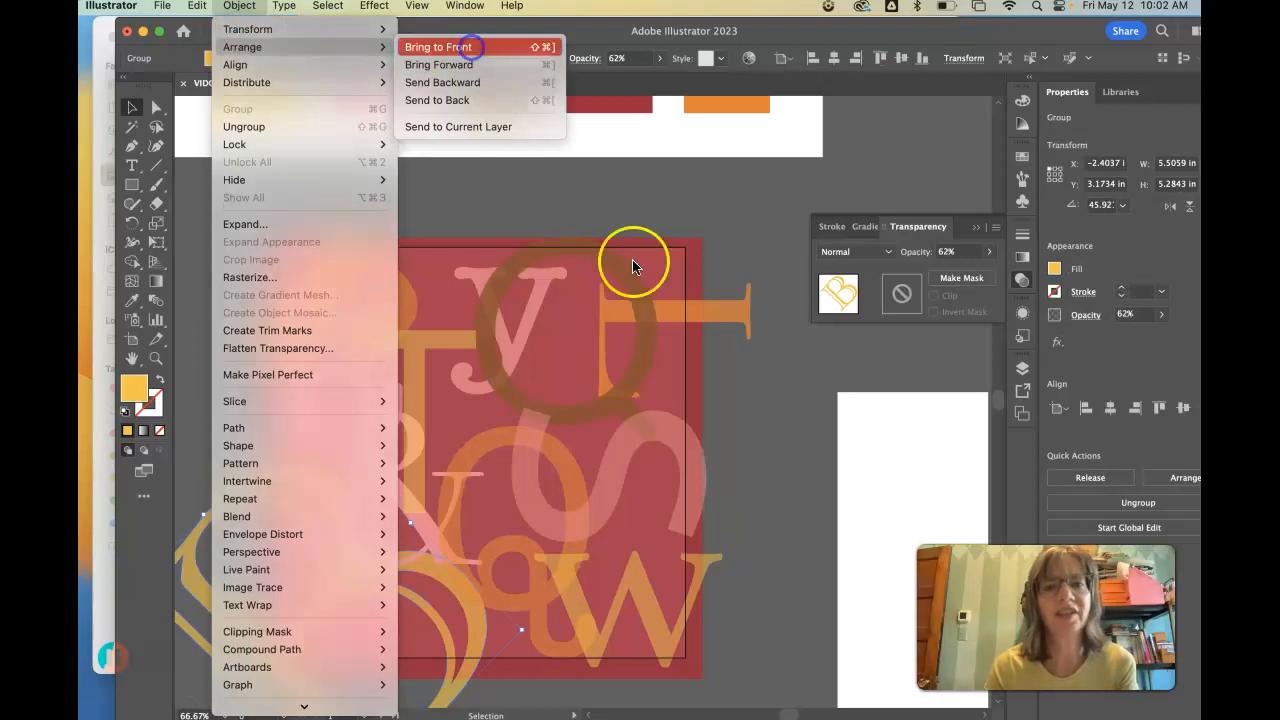
click(803, 436)
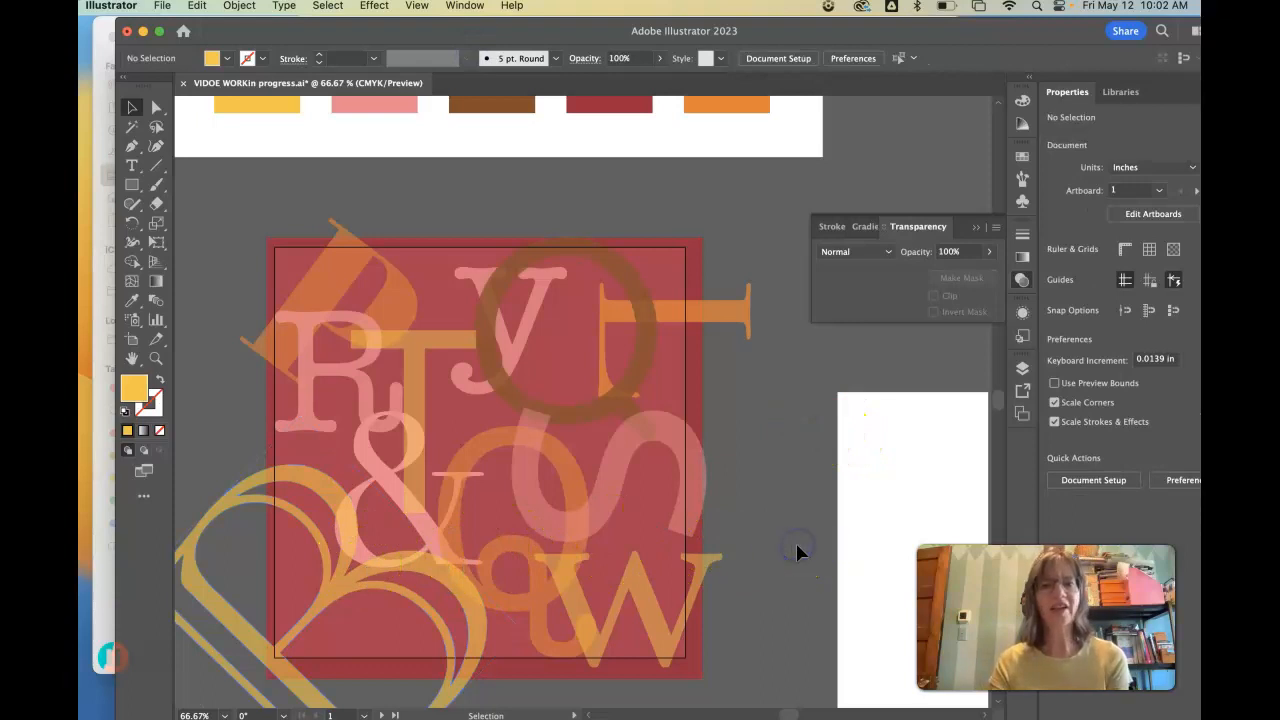
- Move the four white rectangles against the artboard's edges to frame the letter composition
key(super+minus)
key(super+minus)
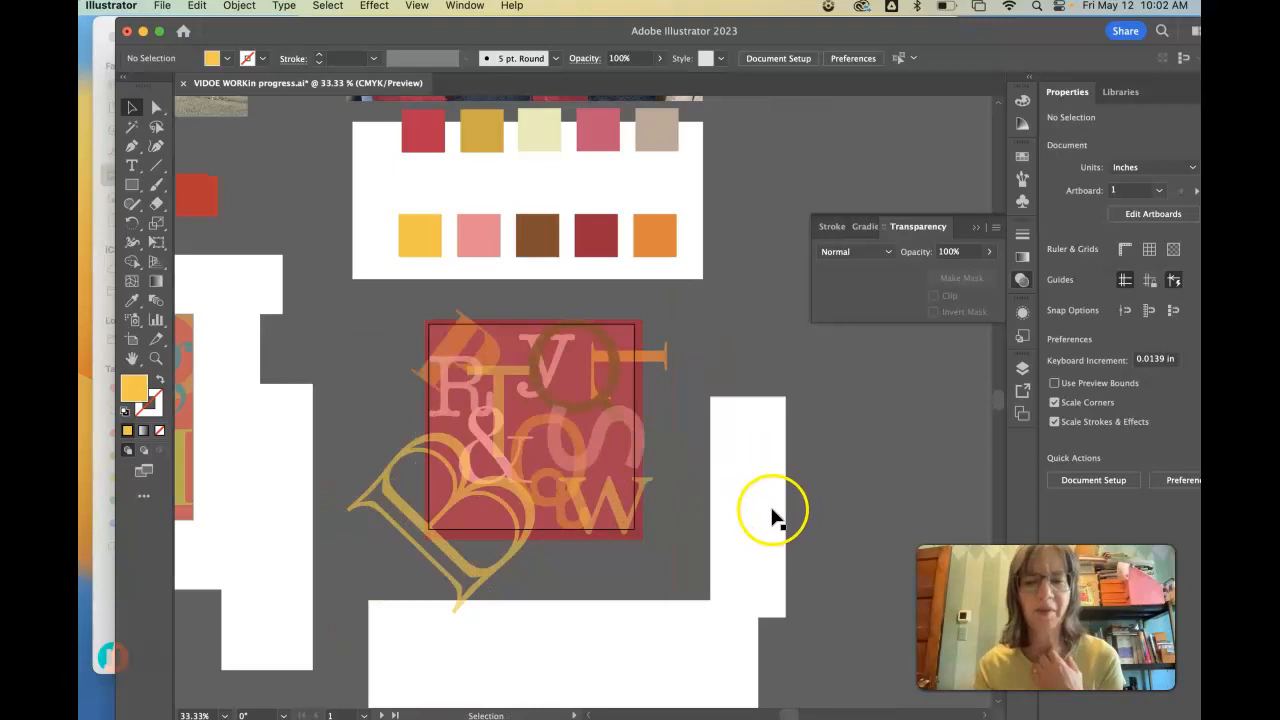
drag(772, 517, 697, 438)
drag(634, 660, 626, 578)
drag(257, 480, 375, 401)
drag(696, 276, 700, 322)
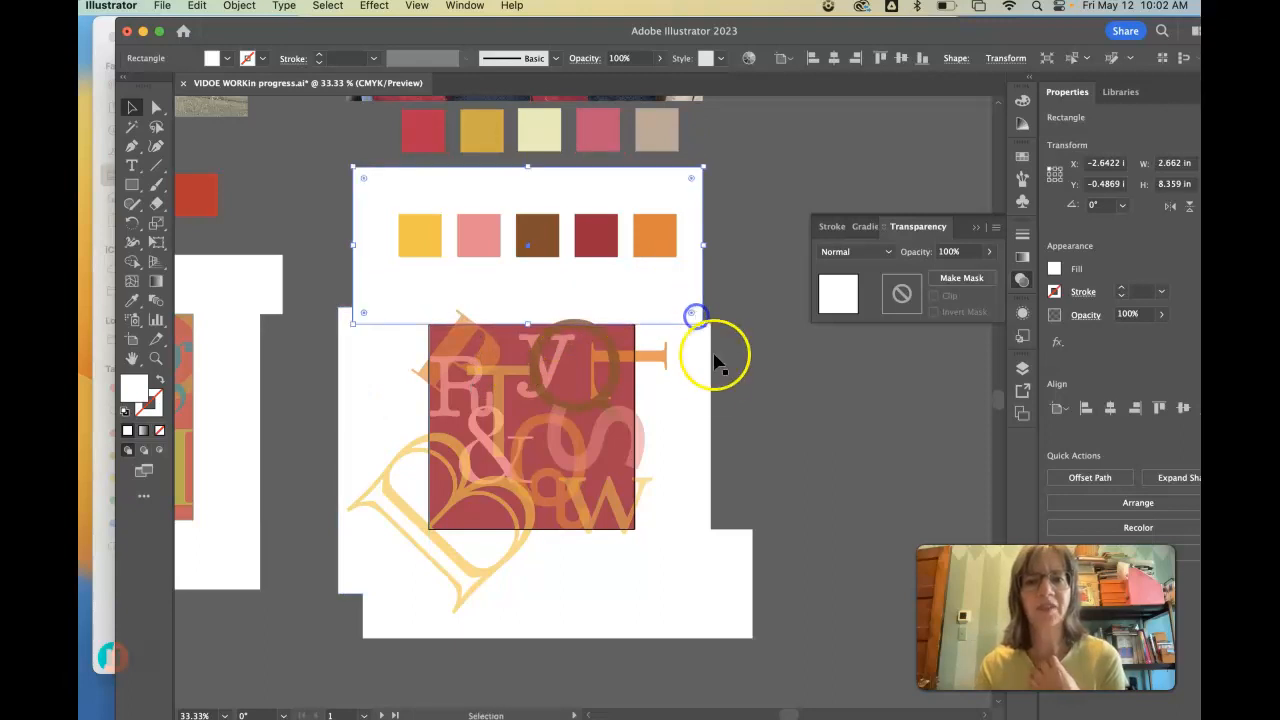
- Select the left, right and bottom white rectangles and bring them to the front to cover the letters outside the artboard
shift+click(665, 590)
shift+click(344, 347)
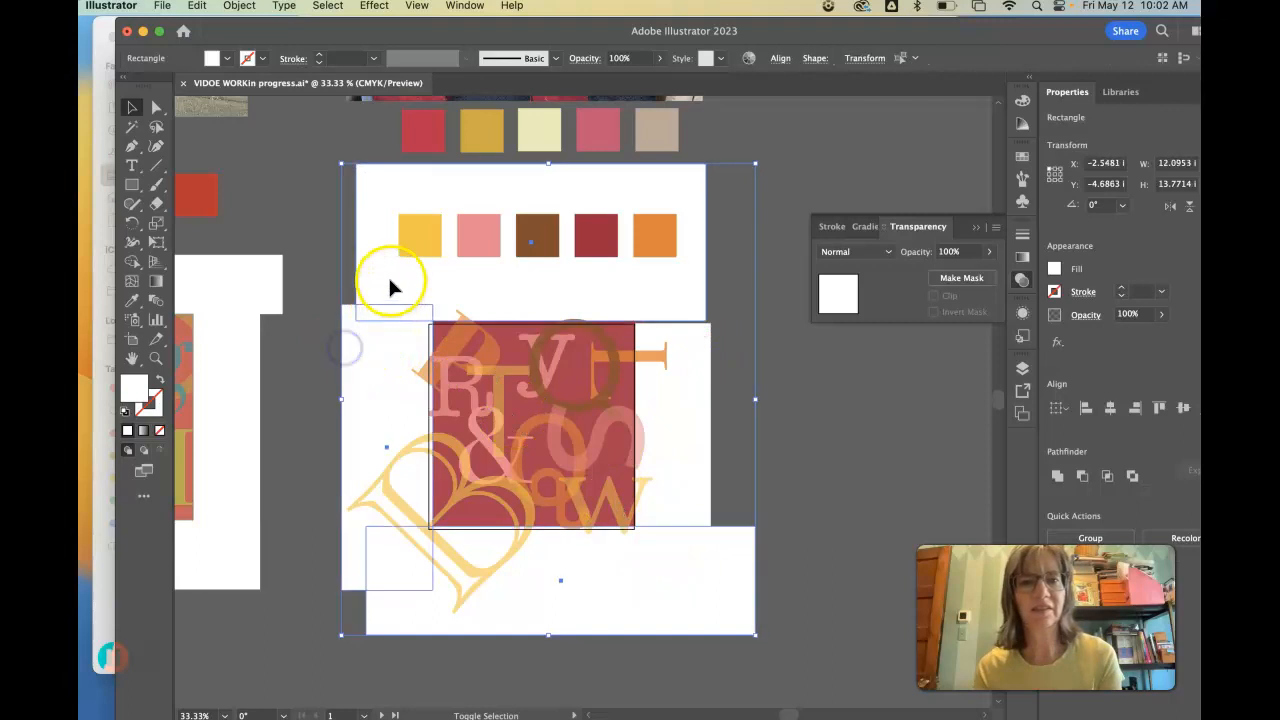
shift+click(387, 275)
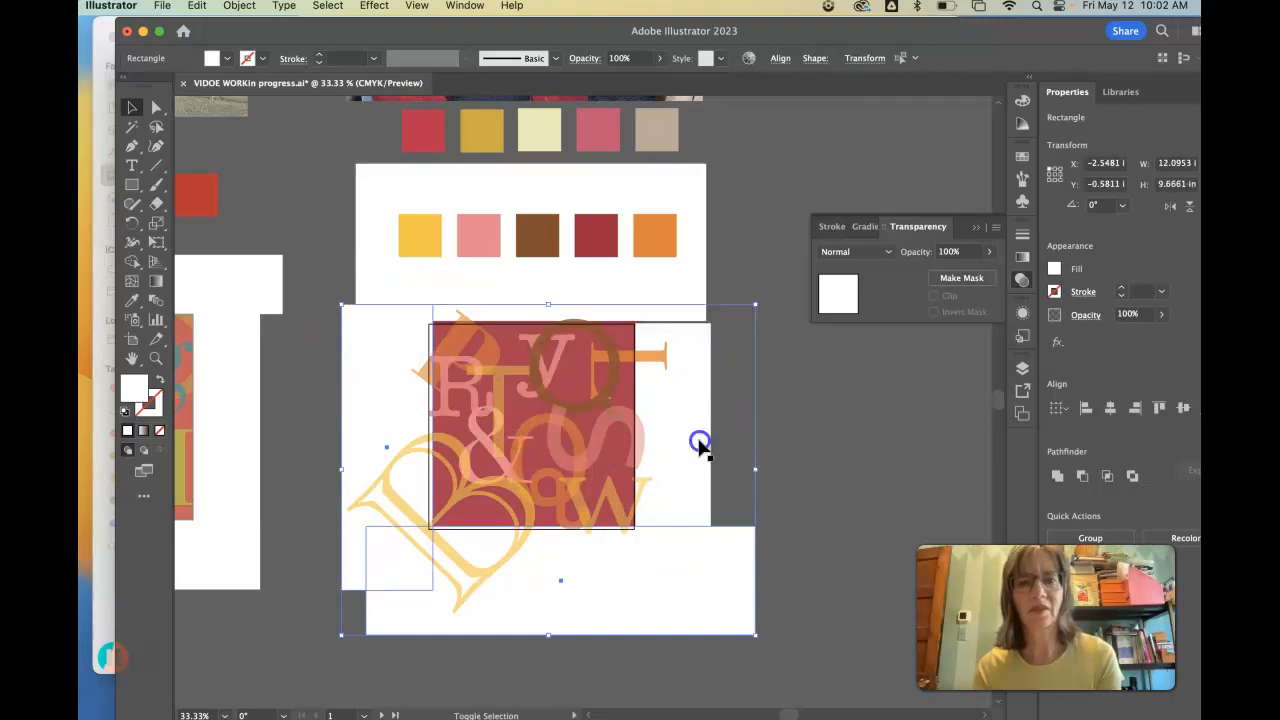
click(239, 5)
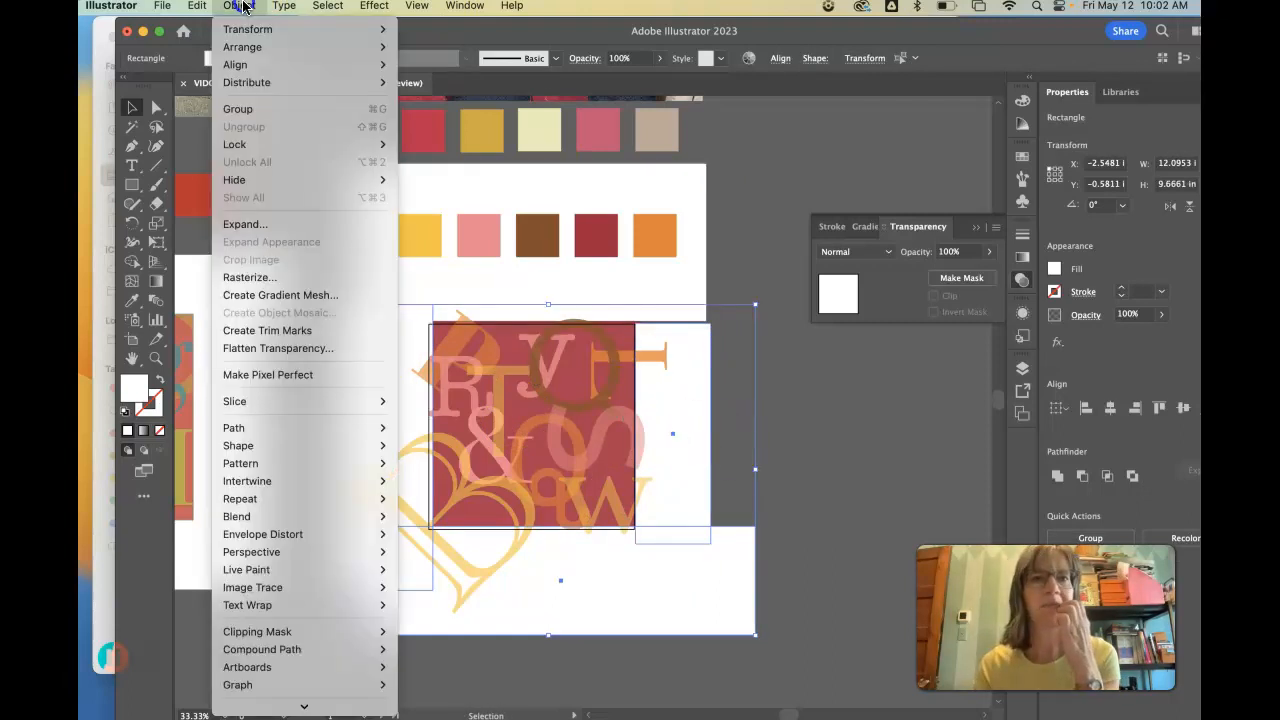
mouse_move(235, 47)
click(422, 42)
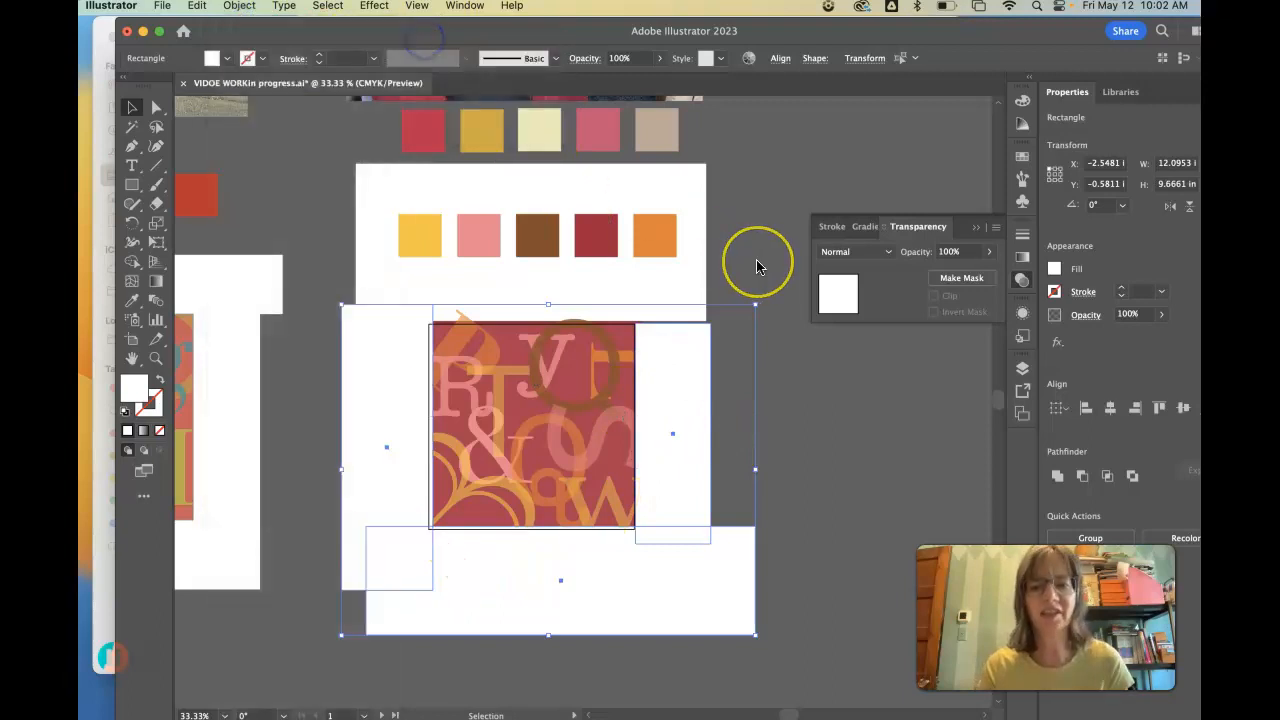
- Nudge the side and bottom white rectangles down and left, and align the top white rectangle with the artboard's upper edge
key(Down)
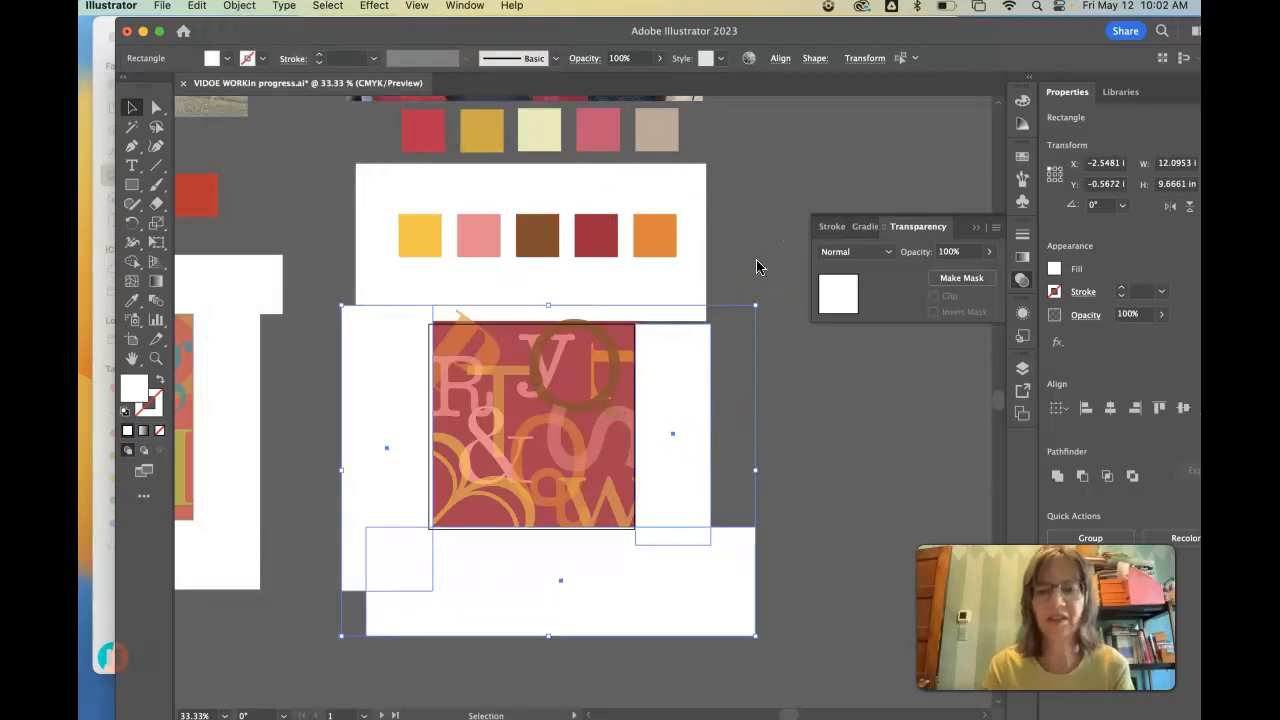
key(Left)
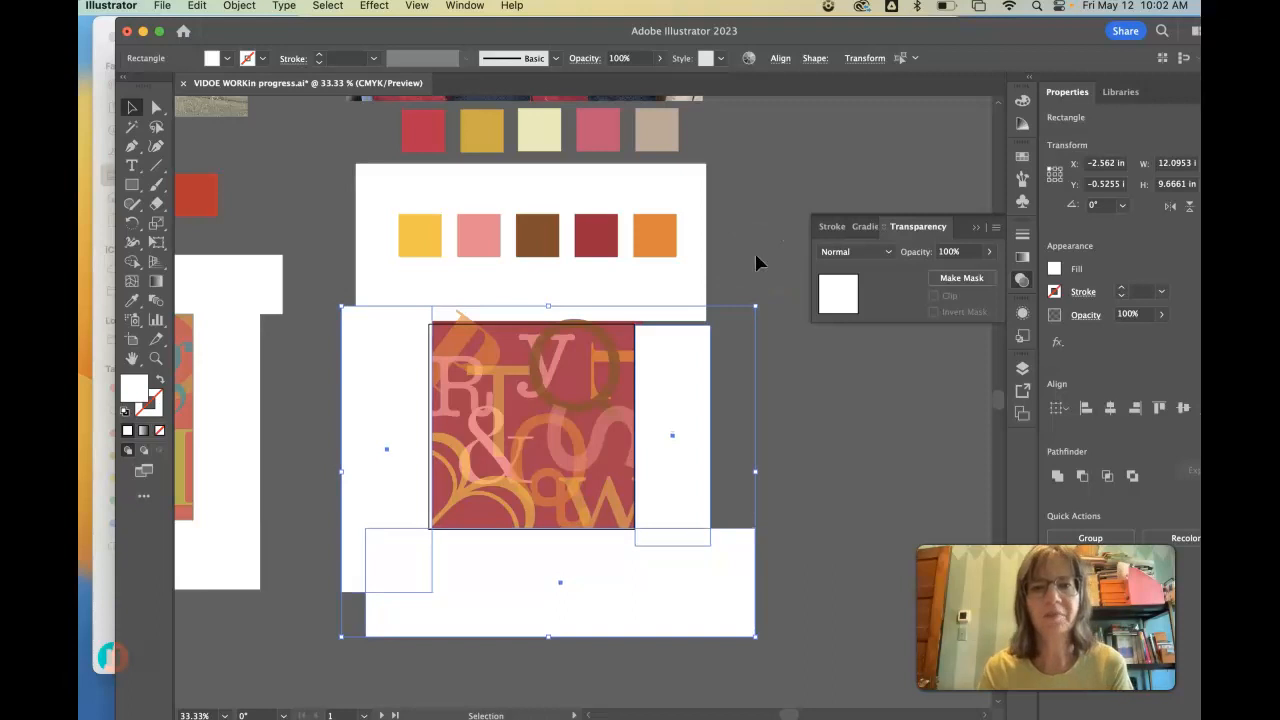
click(714, 270)
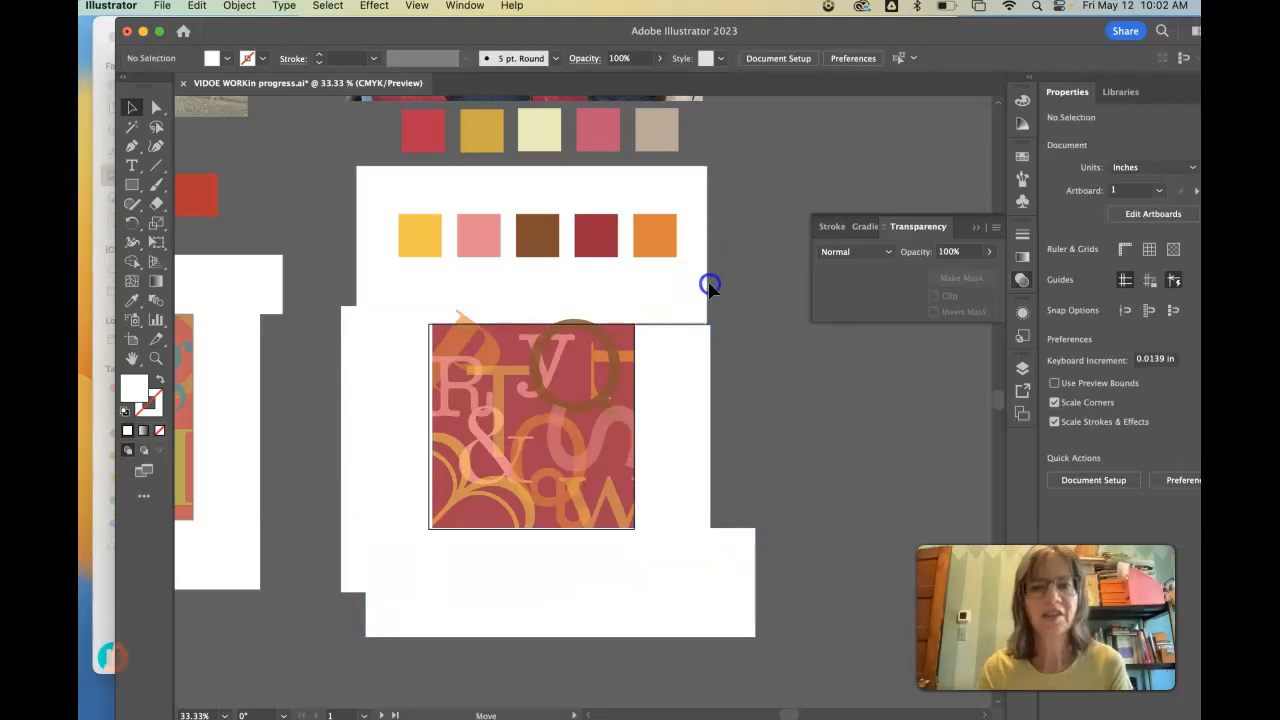
click(690, 286)
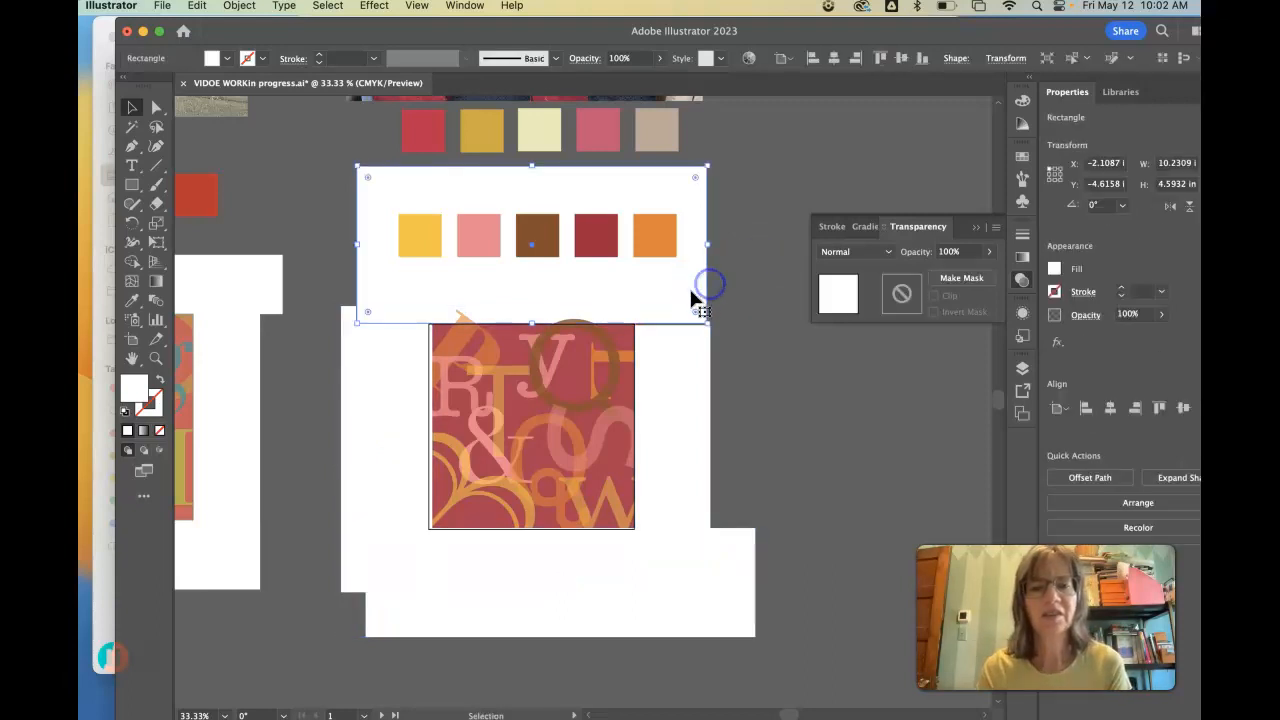
click(239, 8)
click(825, 405)
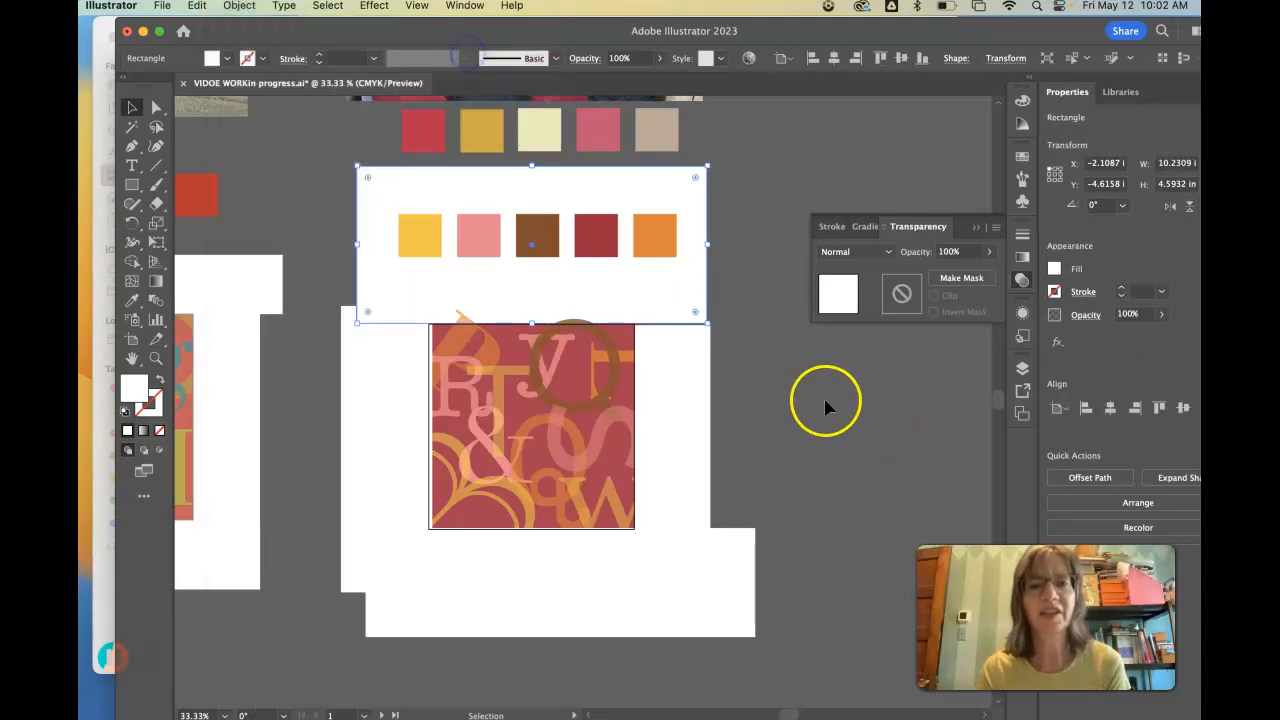
- Bring the top white rectangle to the front so it covers the letters overhanging the artboard's upper edge
click(1020, 368)
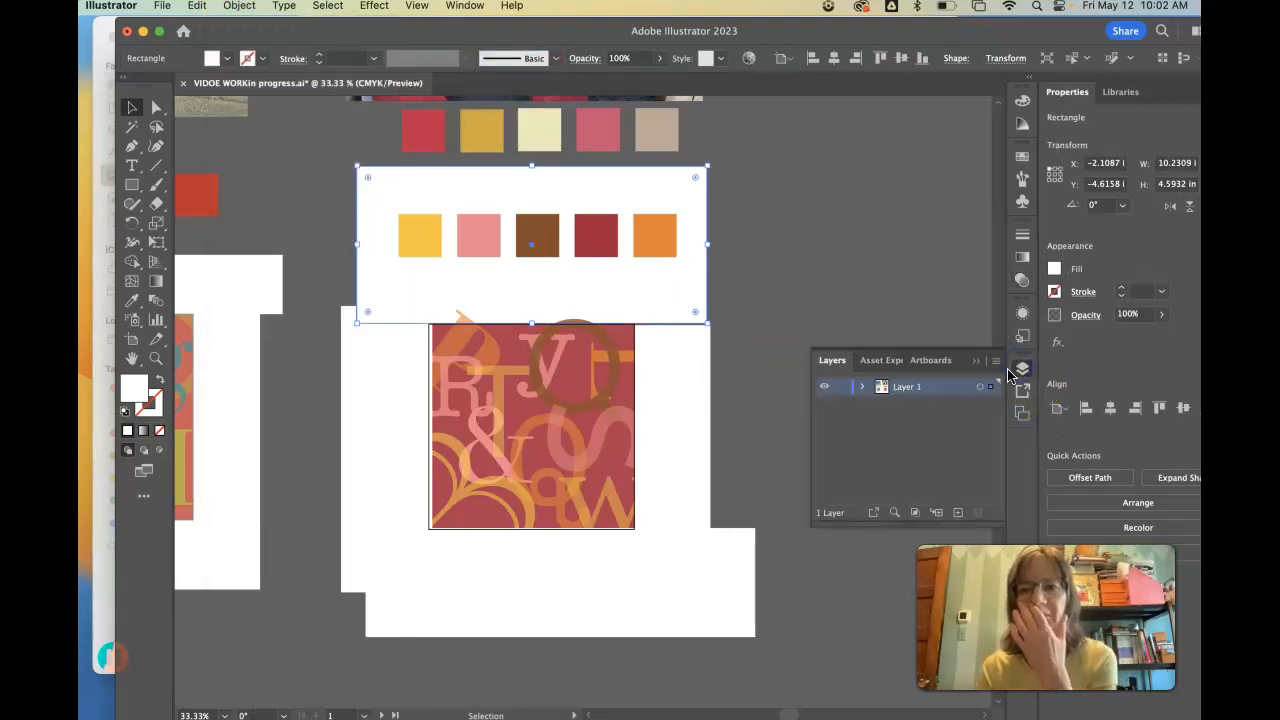
click(797, 262)
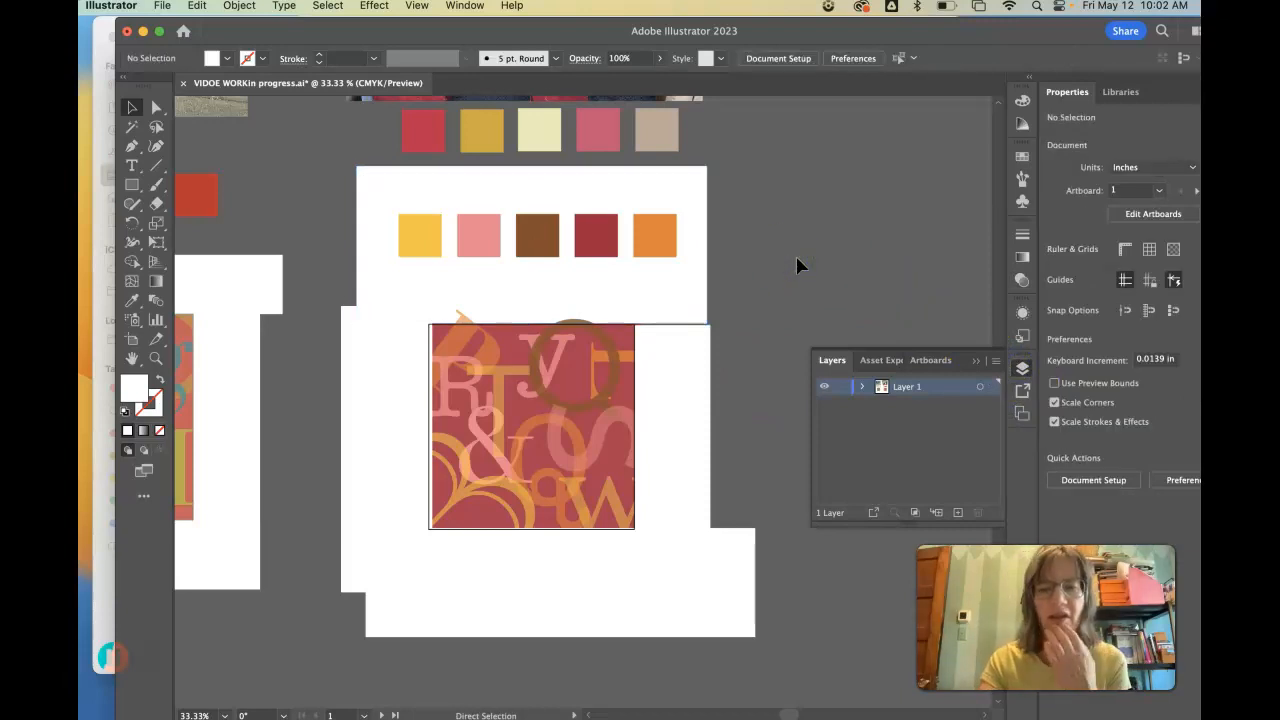
key(super+equal)
click(711, 258)
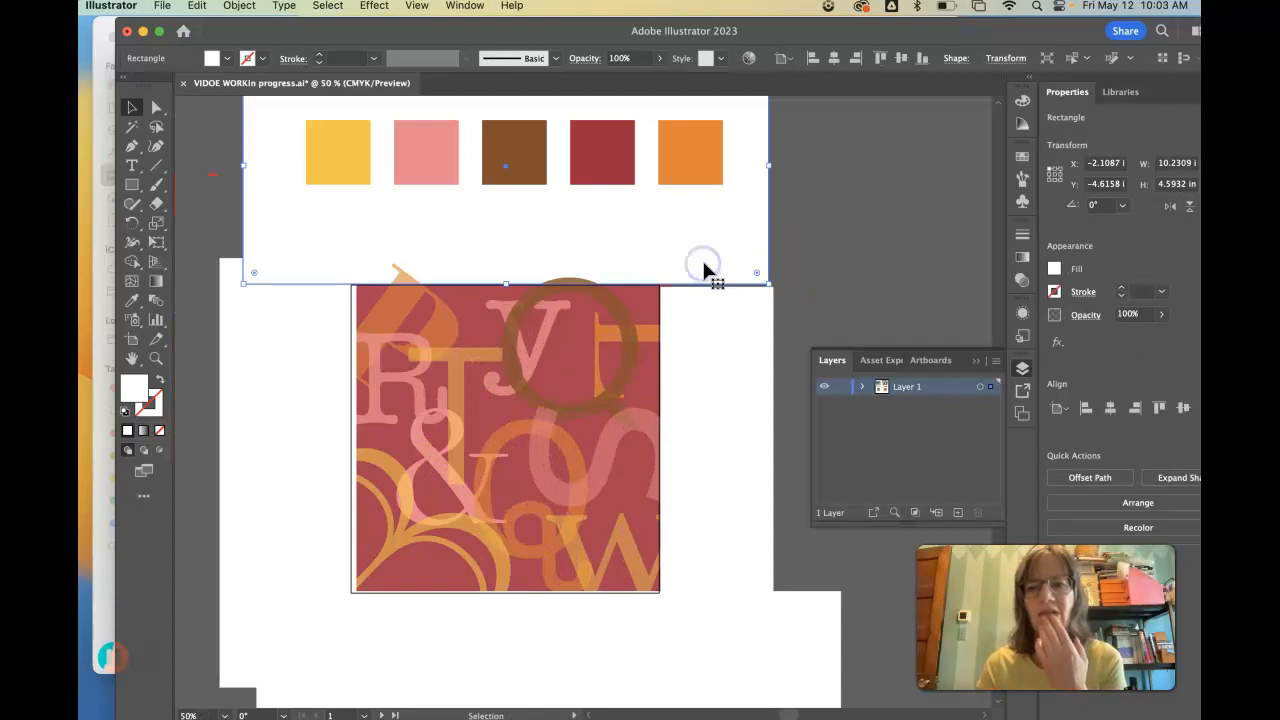
click(238, 6)
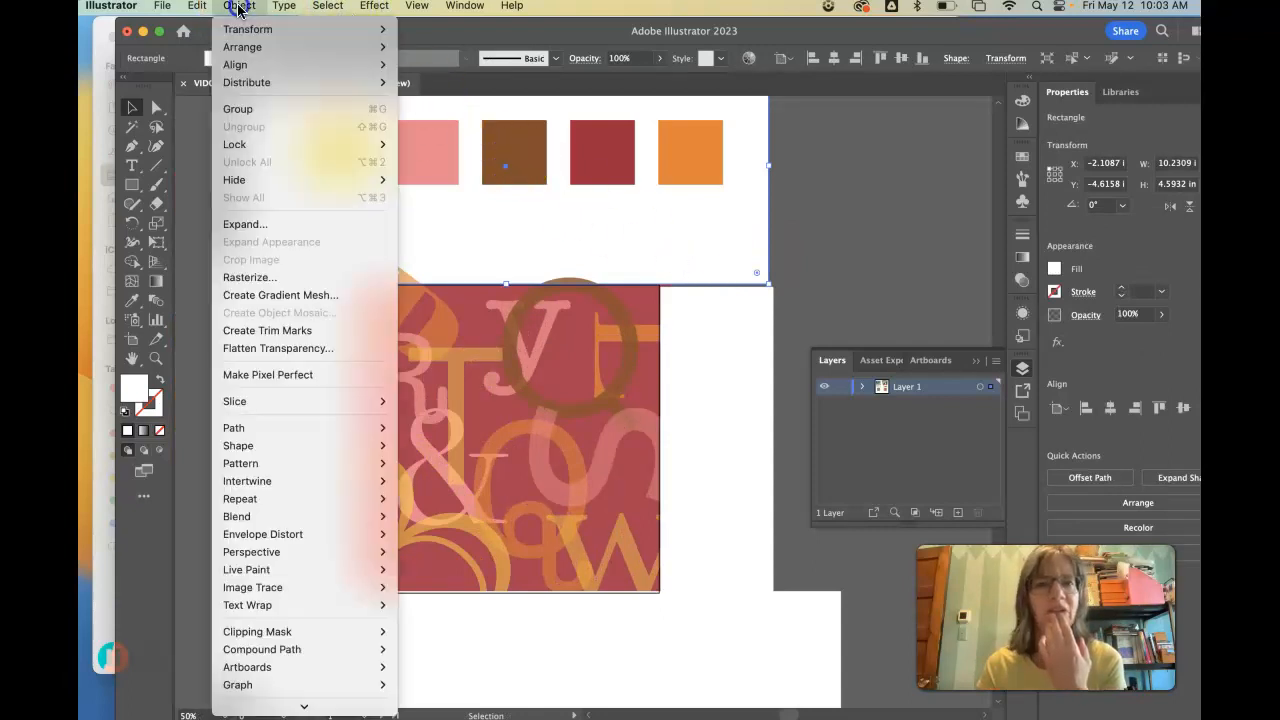
mouse_move(243, 47)
click(422, 52)
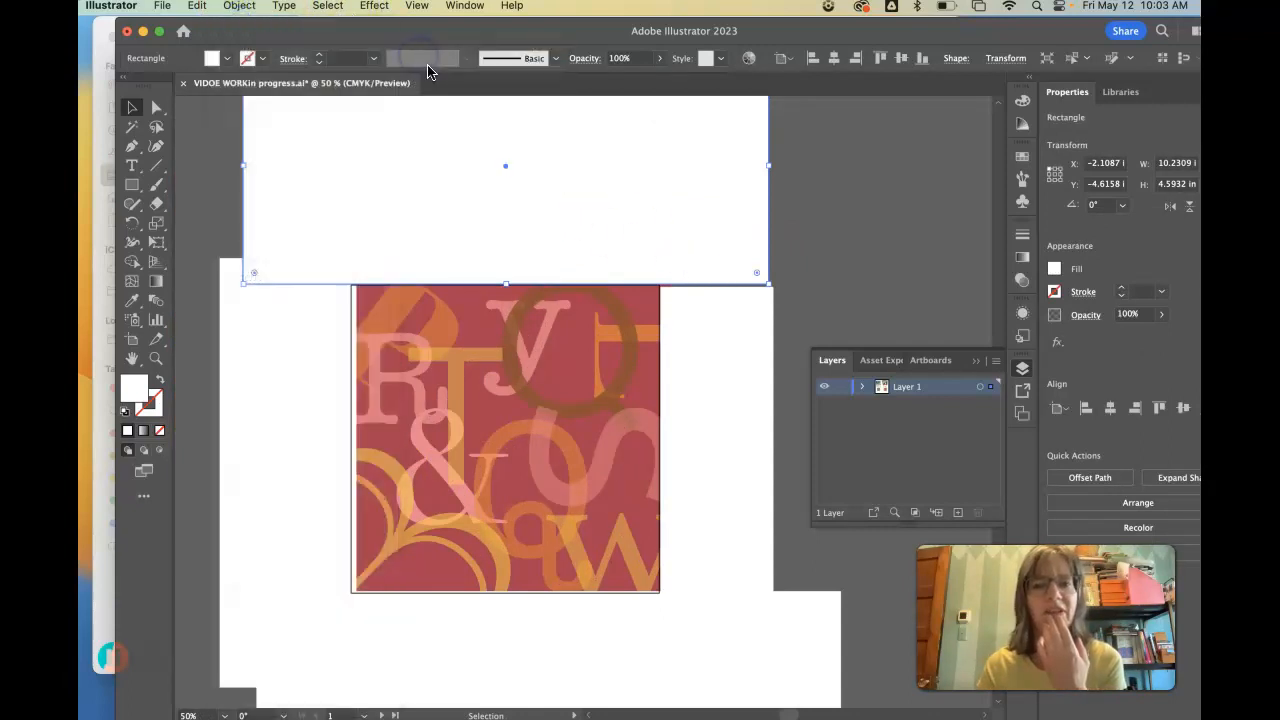
- Move the right white rectangle up and align the left and bottom white rectangles with the artboard's edges
click(838, 157)
drag(743, 325, 741, 306)
click(243, 344)
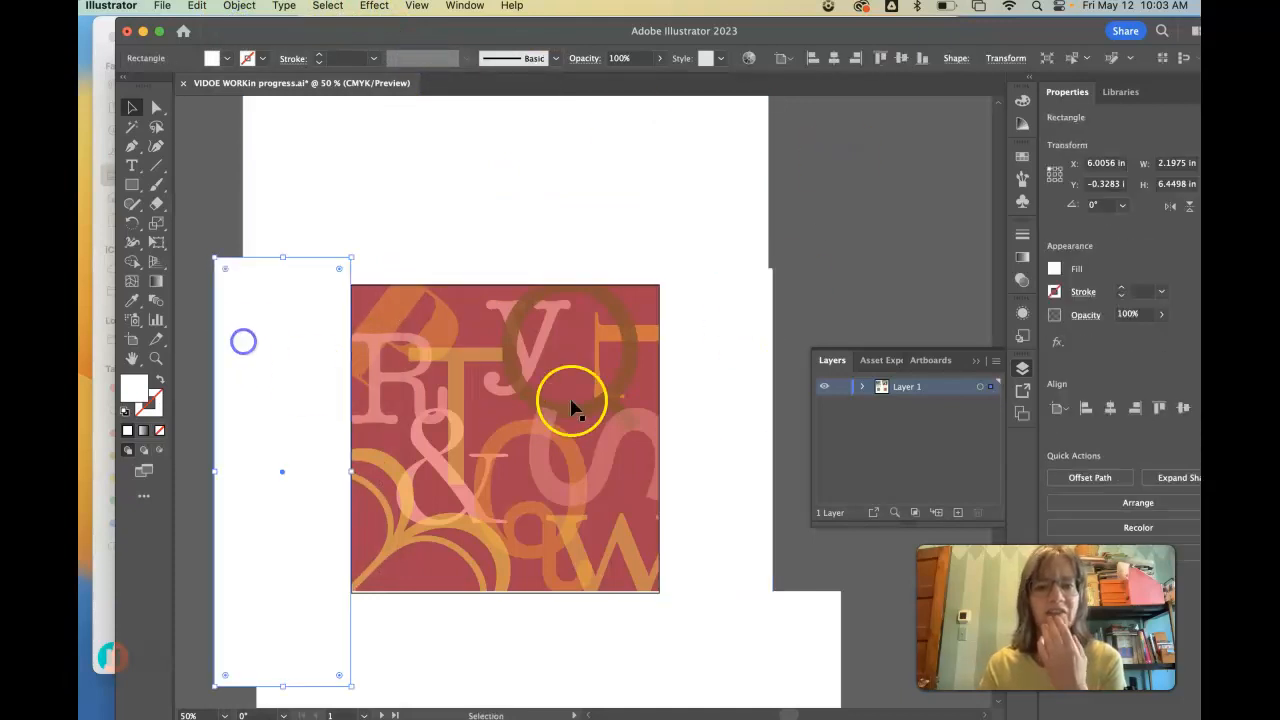
click(578, 610)
click(884, 177)
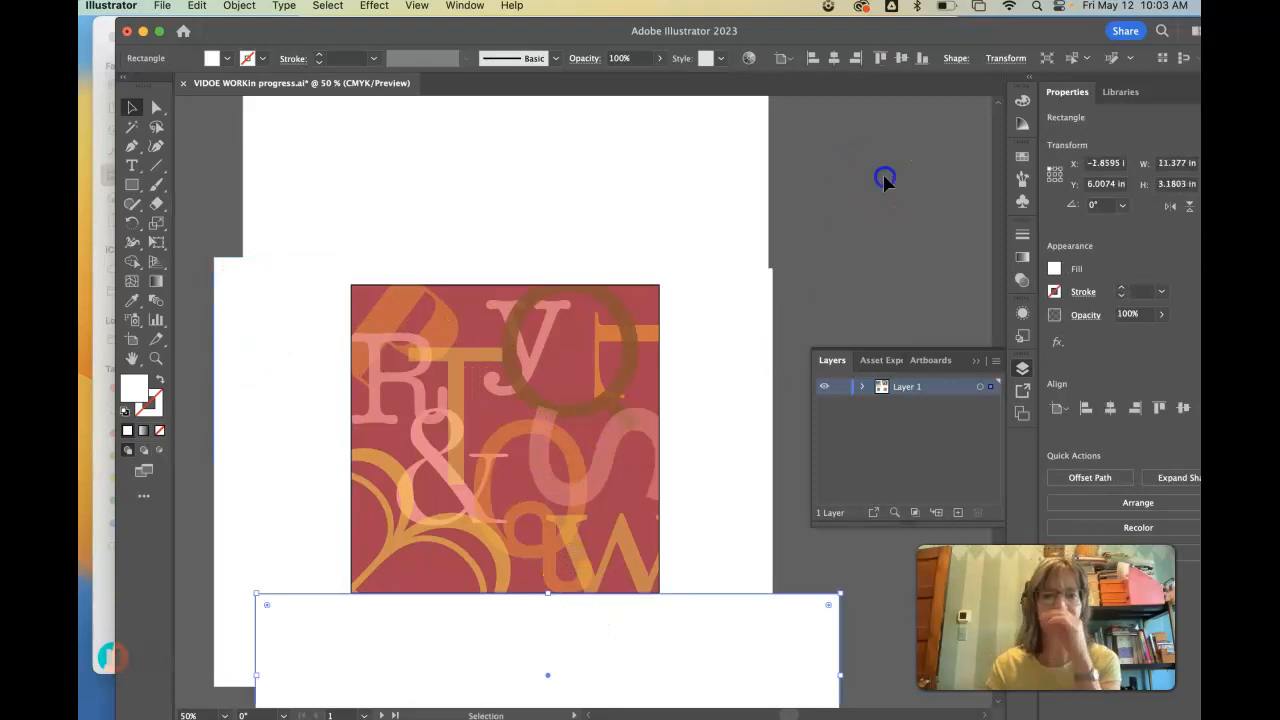
- Shift the large yellow B down and left, and move the pink R slightly down and right
drag(451, 531, 398, 518)
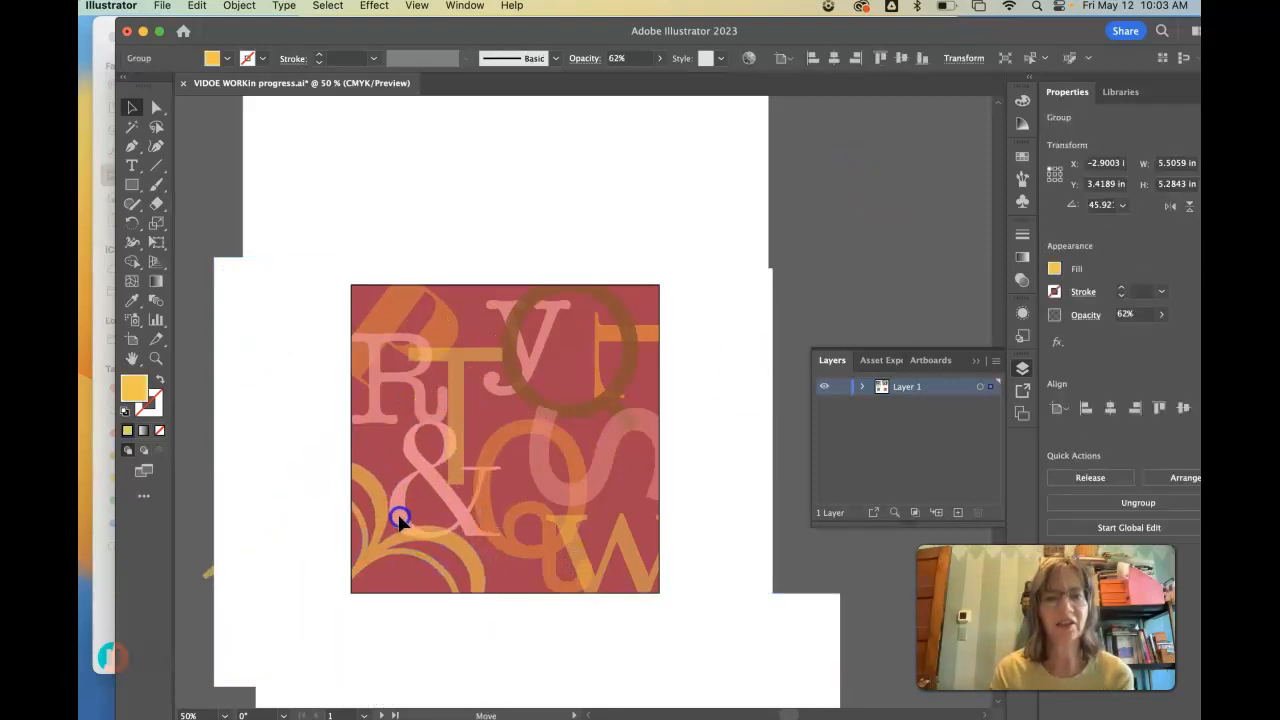
drag(386, 329, 386, 366)
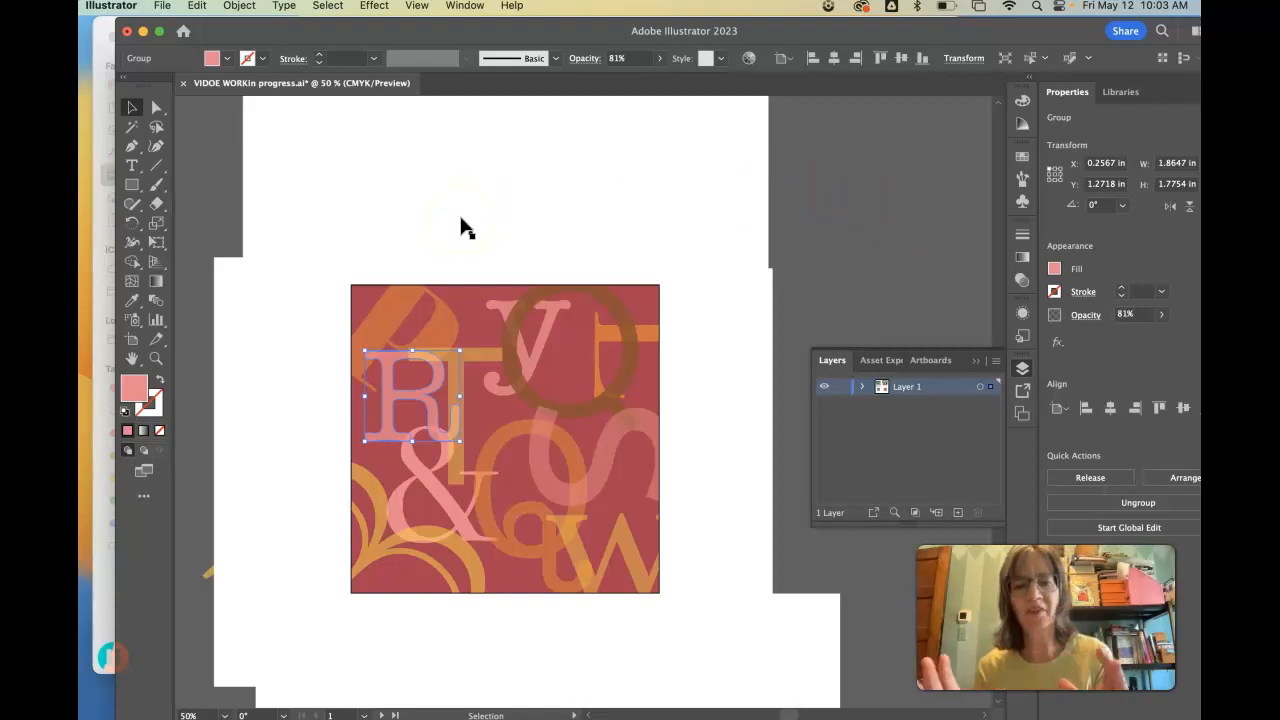
- Shorten the top white rectangle from its upper edge so it ends just below the palette swatches
click(486, 190)
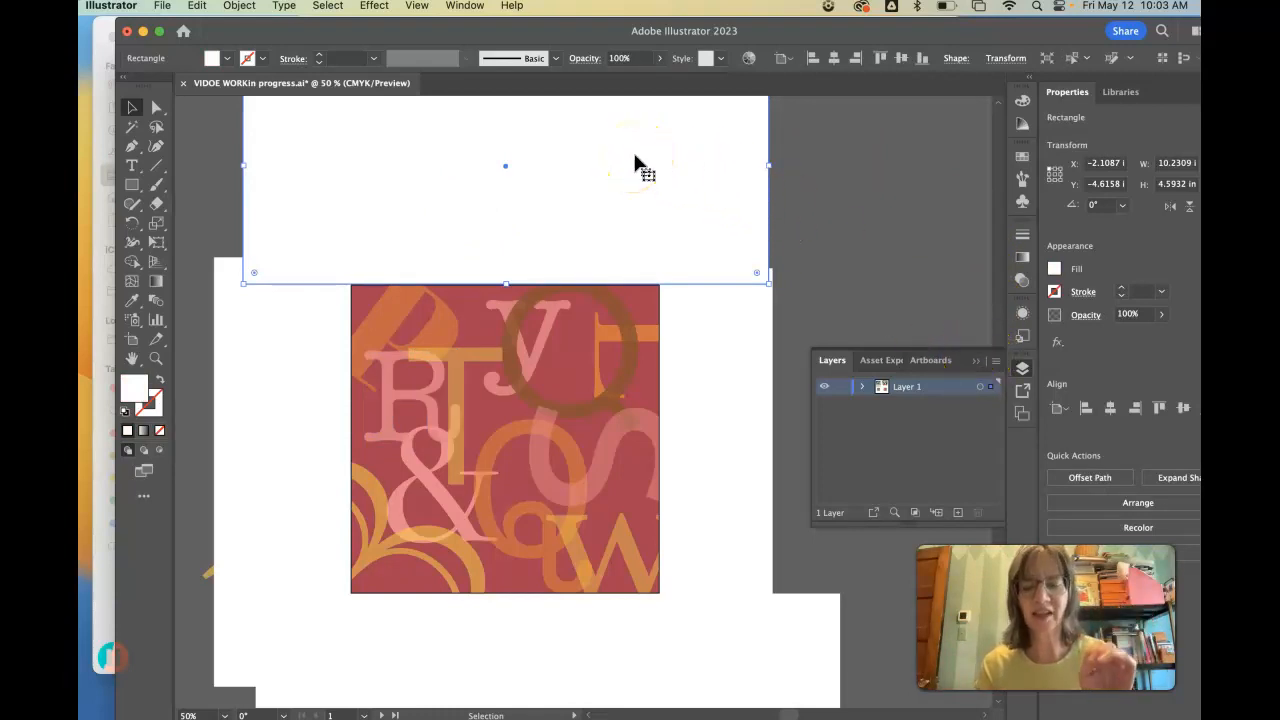
key(super+minus)
key(super+minus)
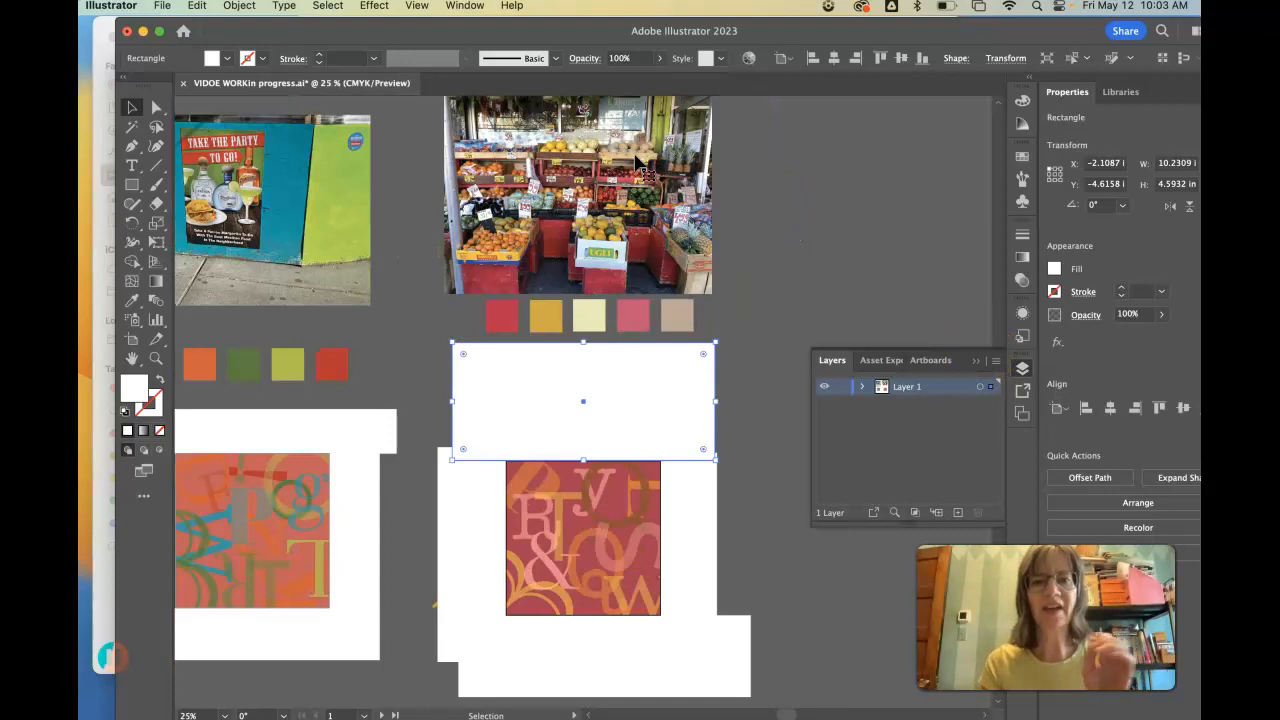
drag(584, 350, 579, 423)
- Shrink the bottom white rectangle to 9.749 by 2.611 in, widen the left one slightly, and narrow the right one to 1.6666 in
click(737, 651)
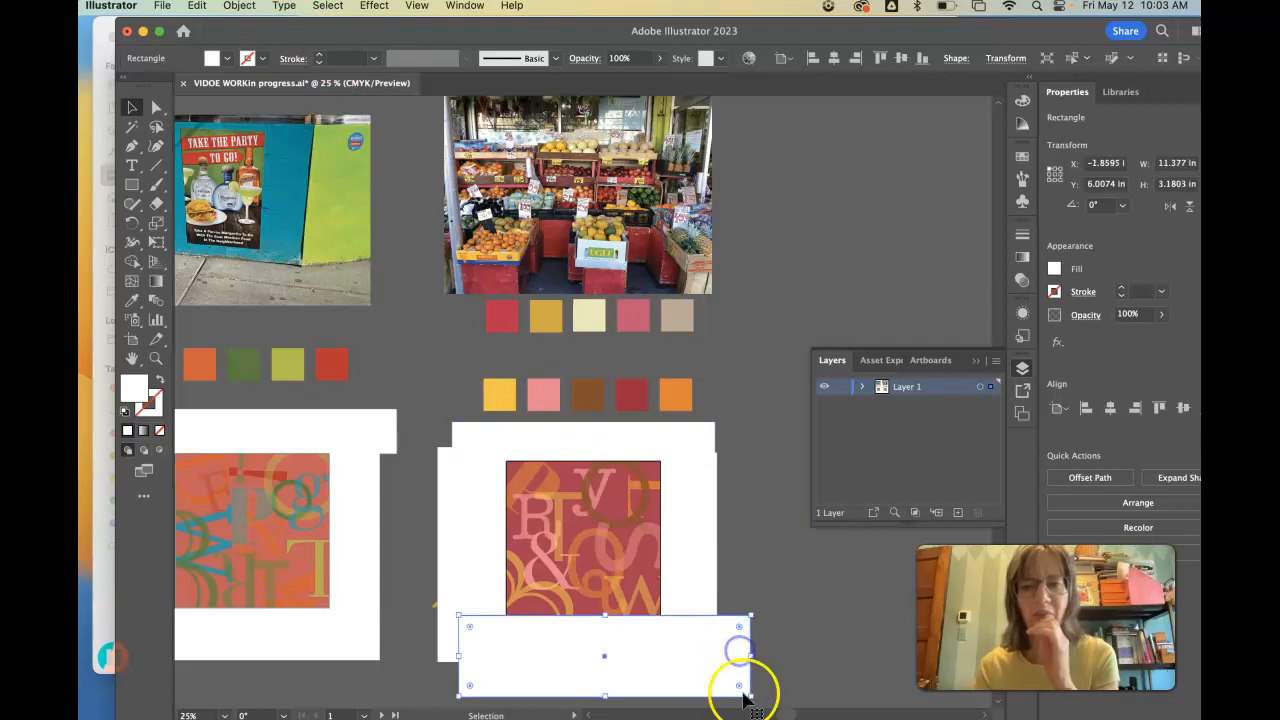
drag(748, 695, 709, 683)
click(491, 549)
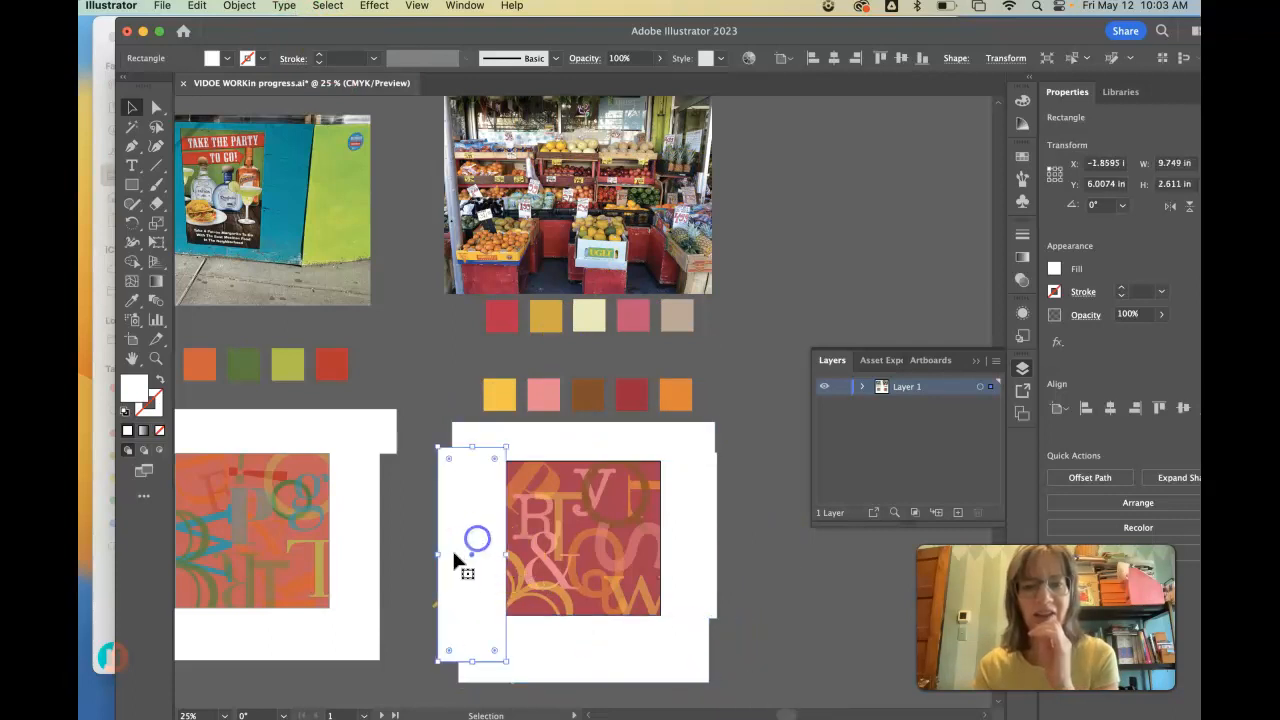
drag(437, 557, 430, 556)
click(709, 545)
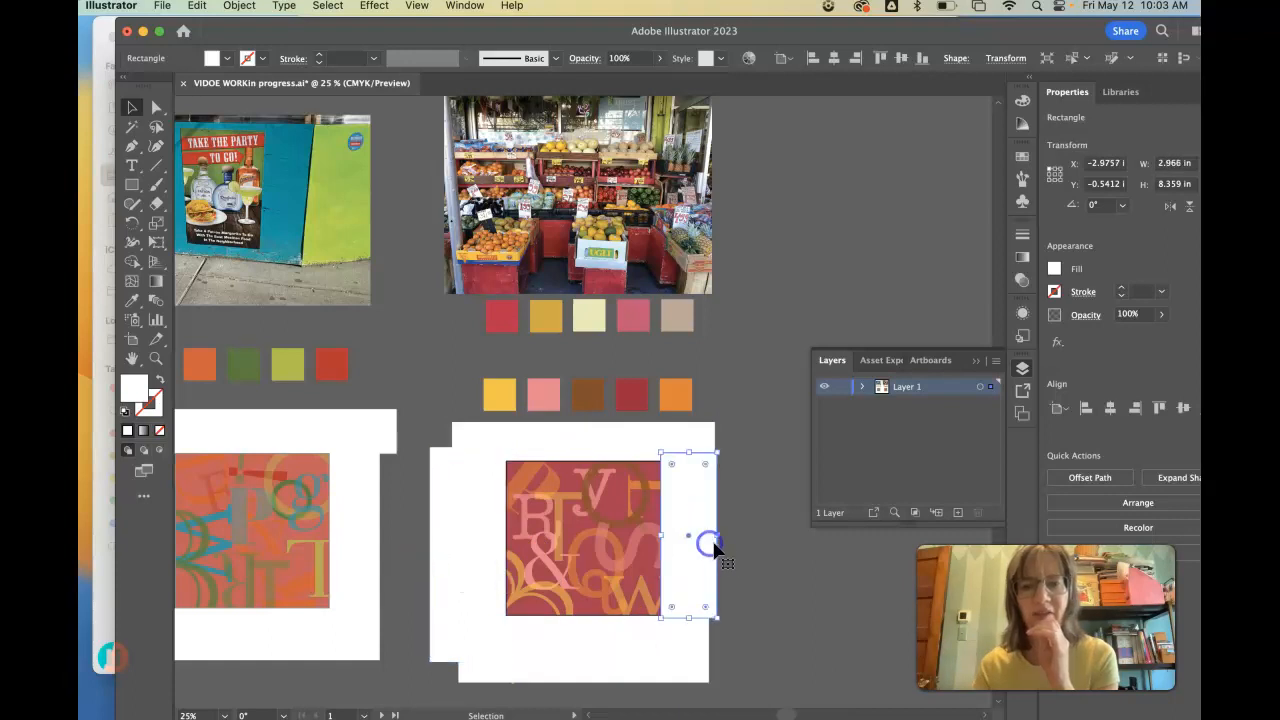
drag(720, 535, 703, 533)
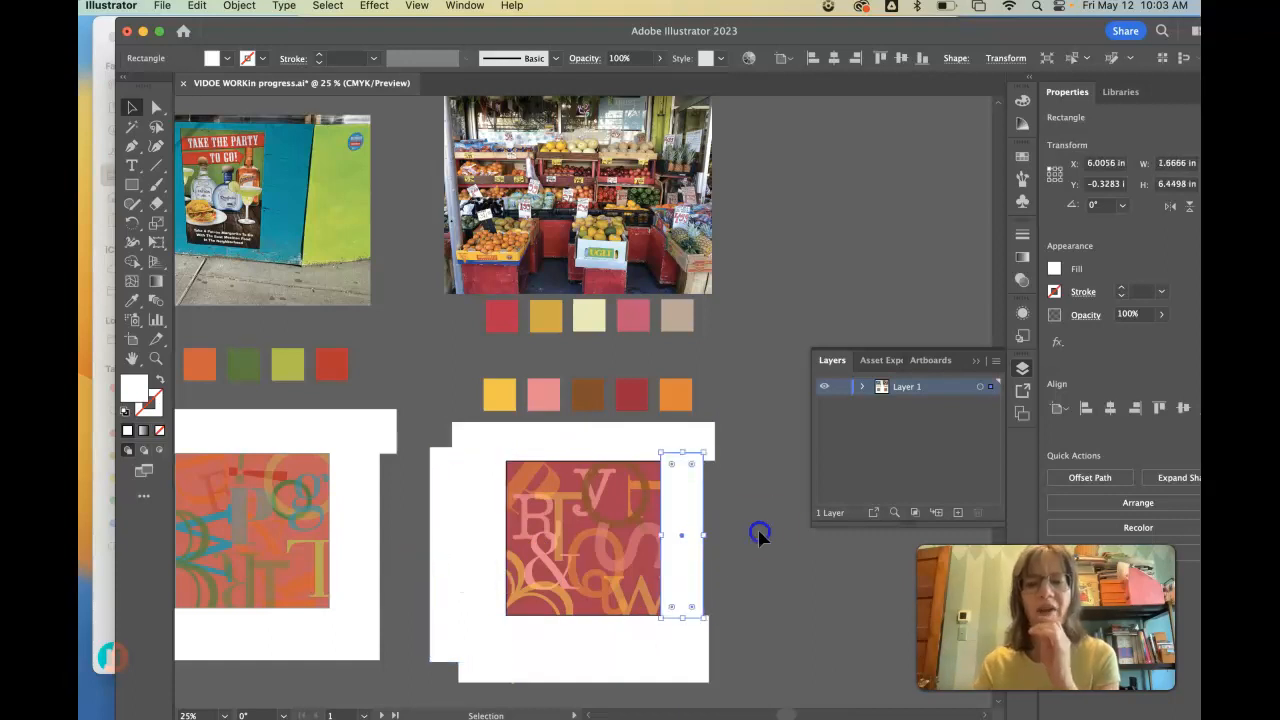
click(760, 531)
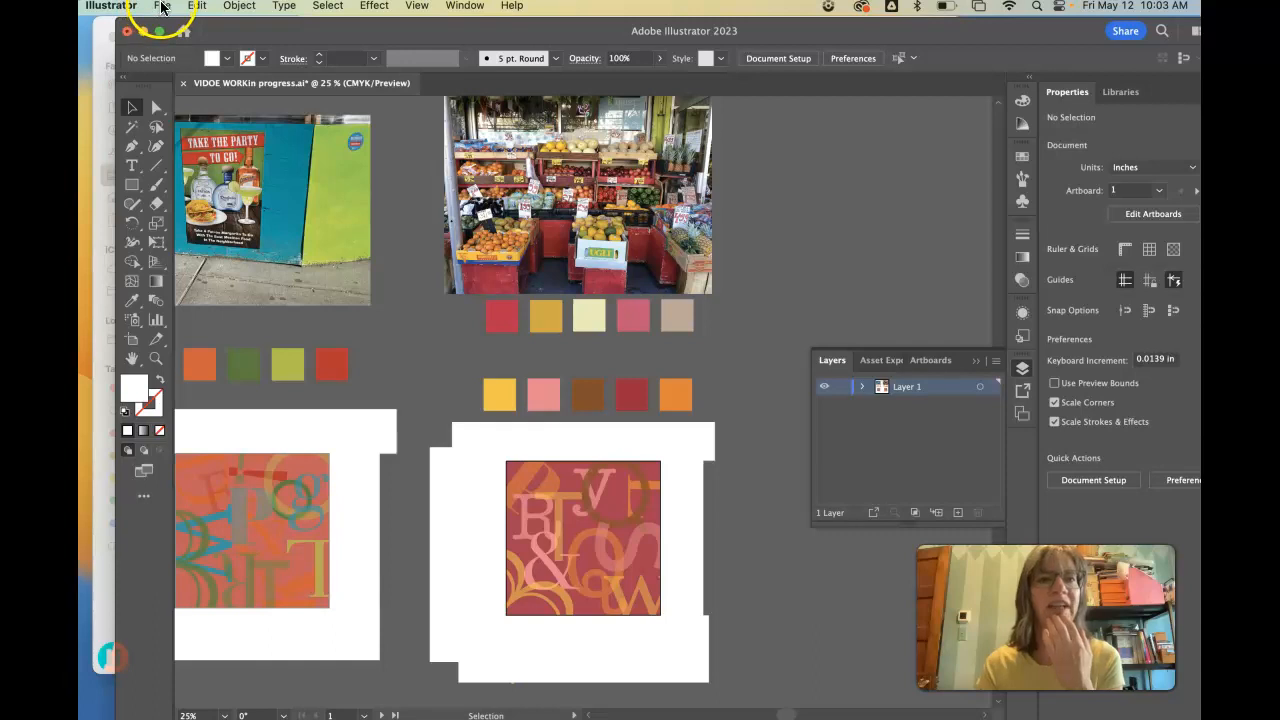
- Create a new portrait document 11 in wide and 17 in high in CMYK color
click(162, 7)
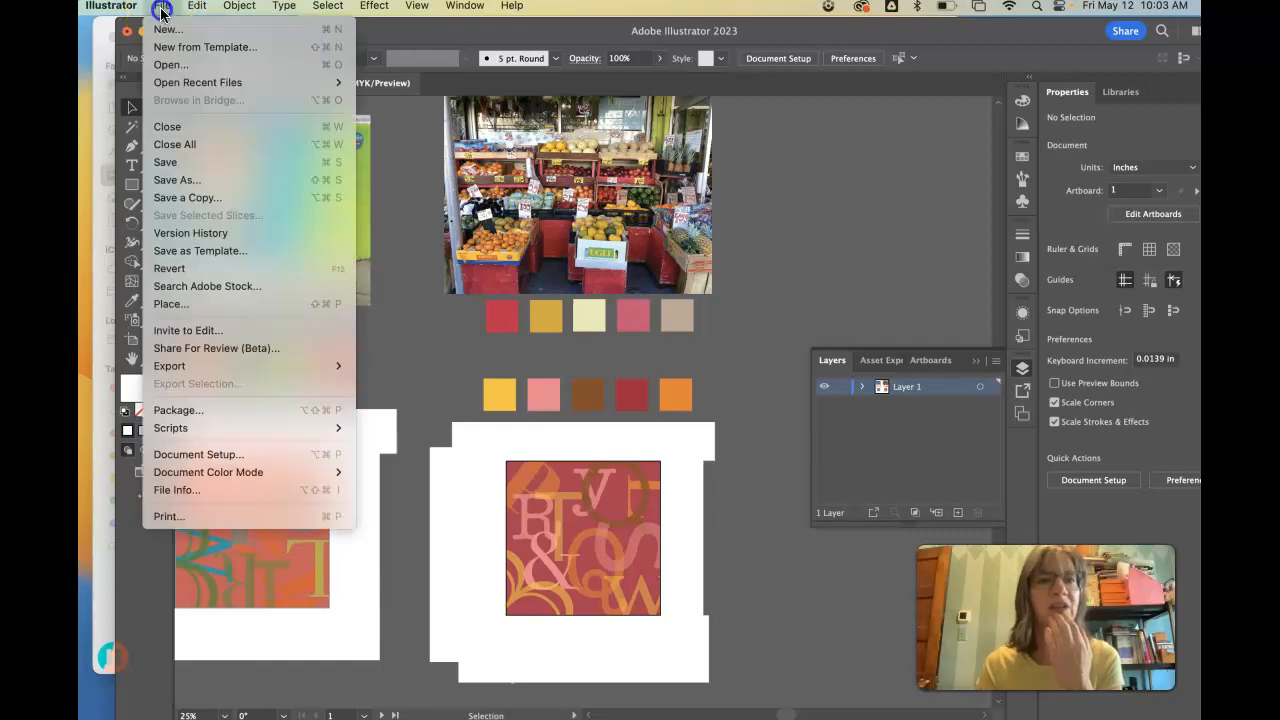
click(163, 29)
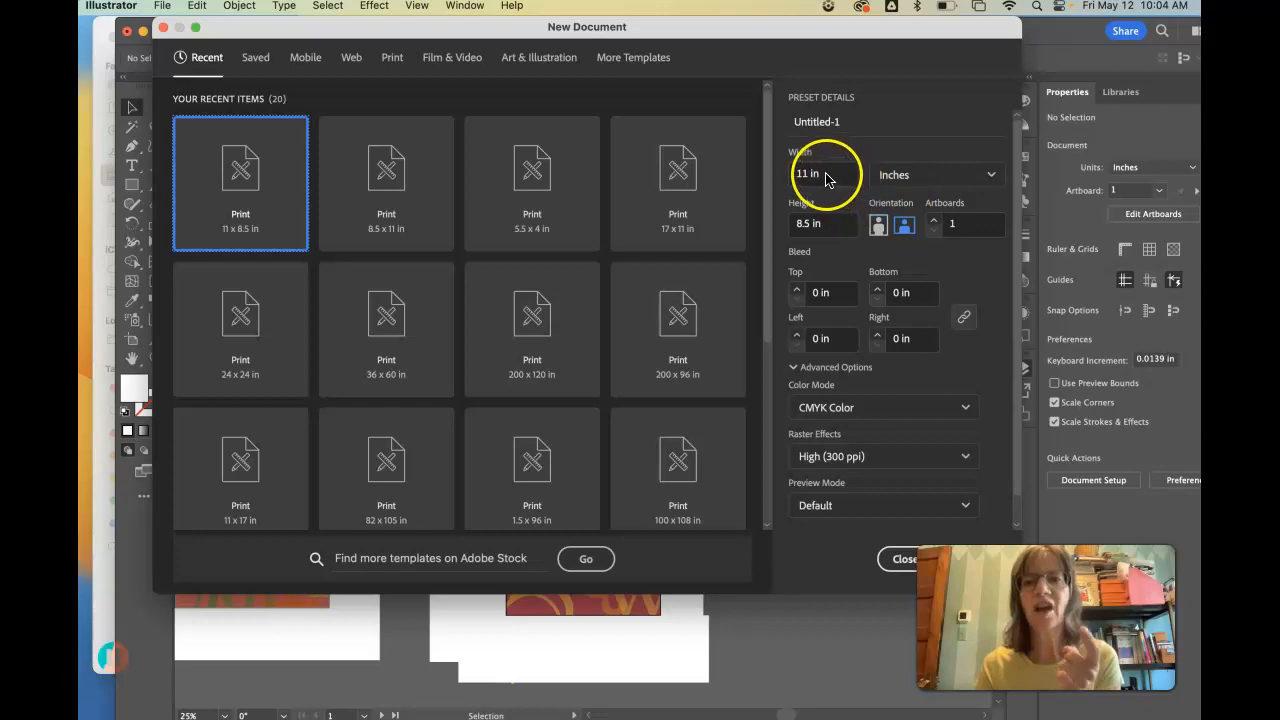
click(787, 225)
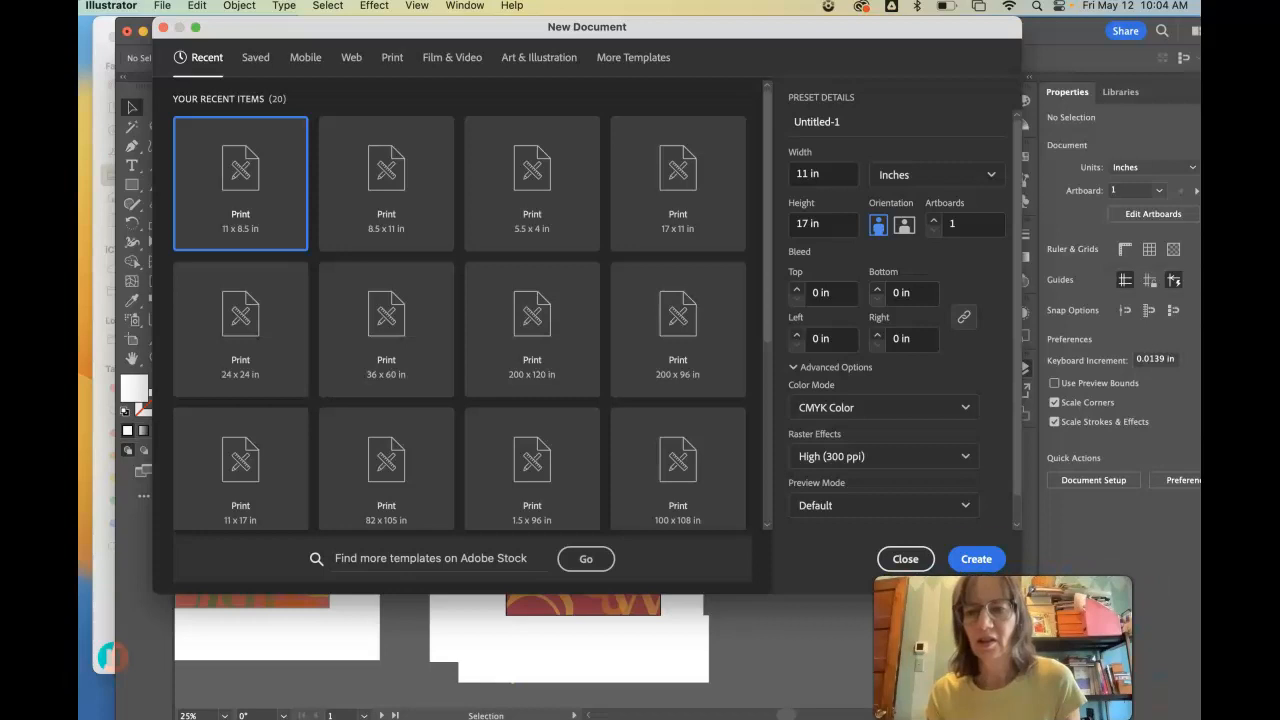
click(976, 558)
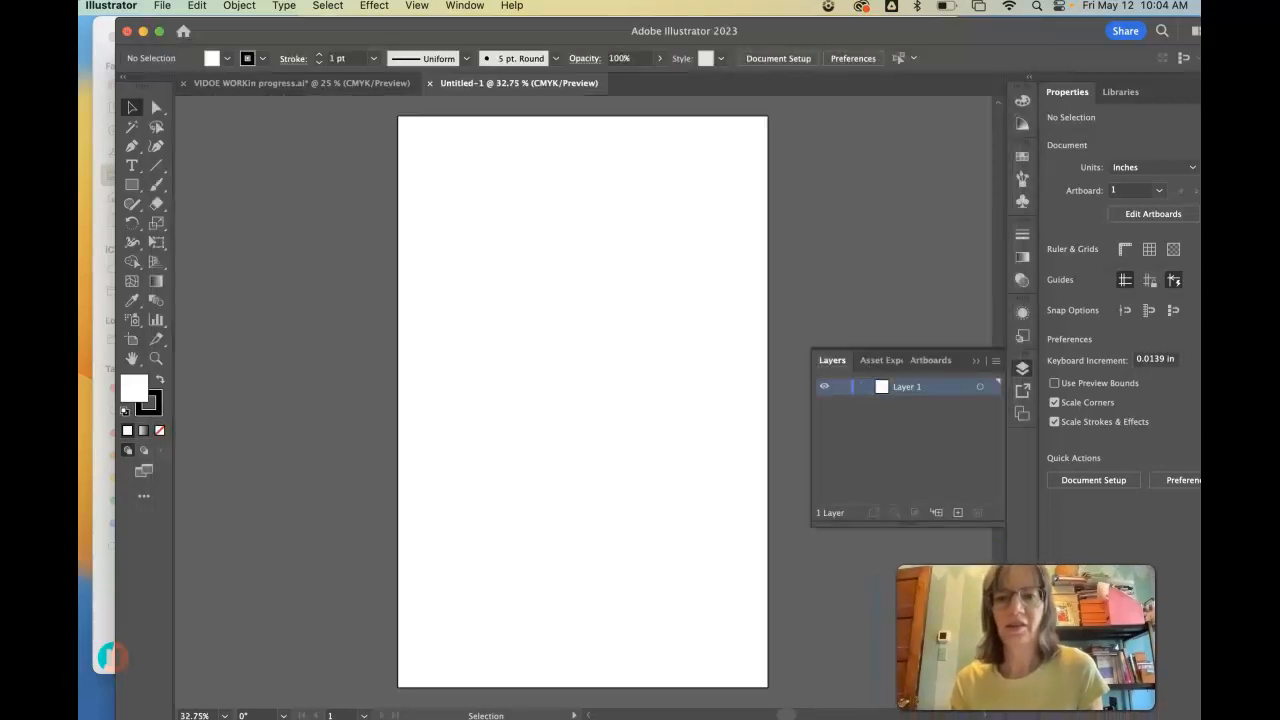
- Copy the letter composition with its white masking rectangles into the new document and place it in the page's upper part
click(222, 90)
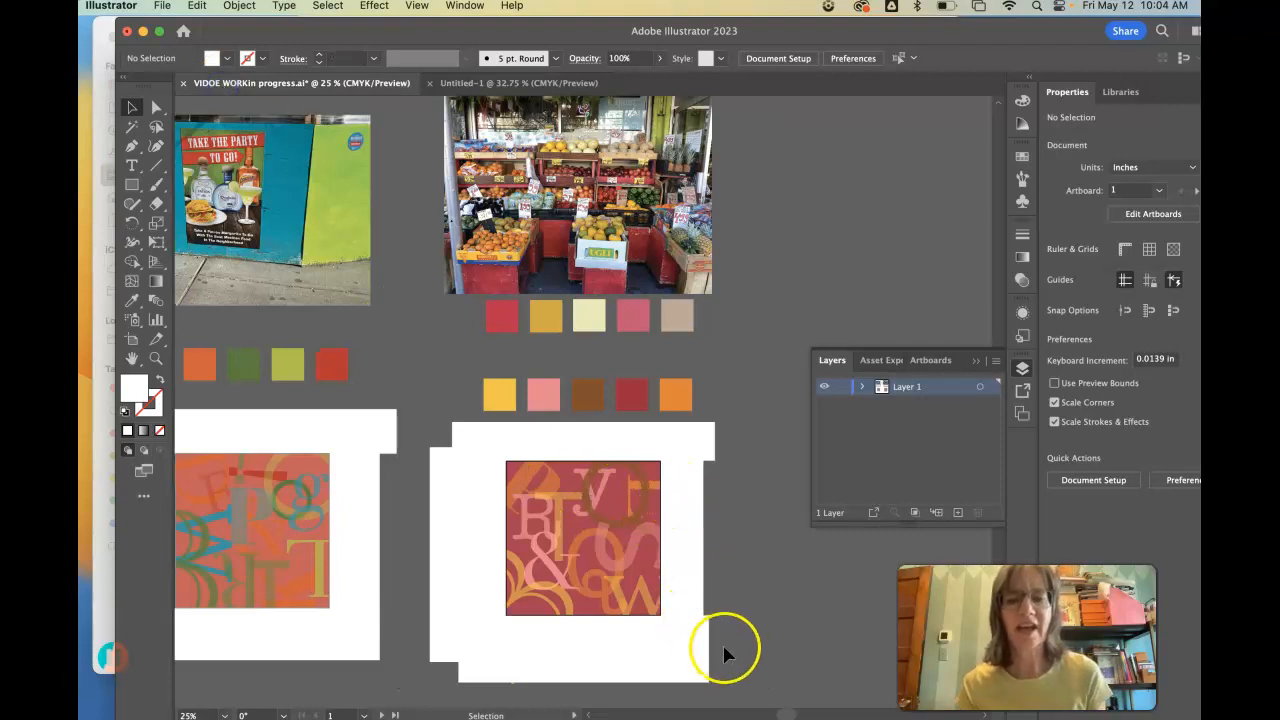
drag(752, 688, 452, 449)
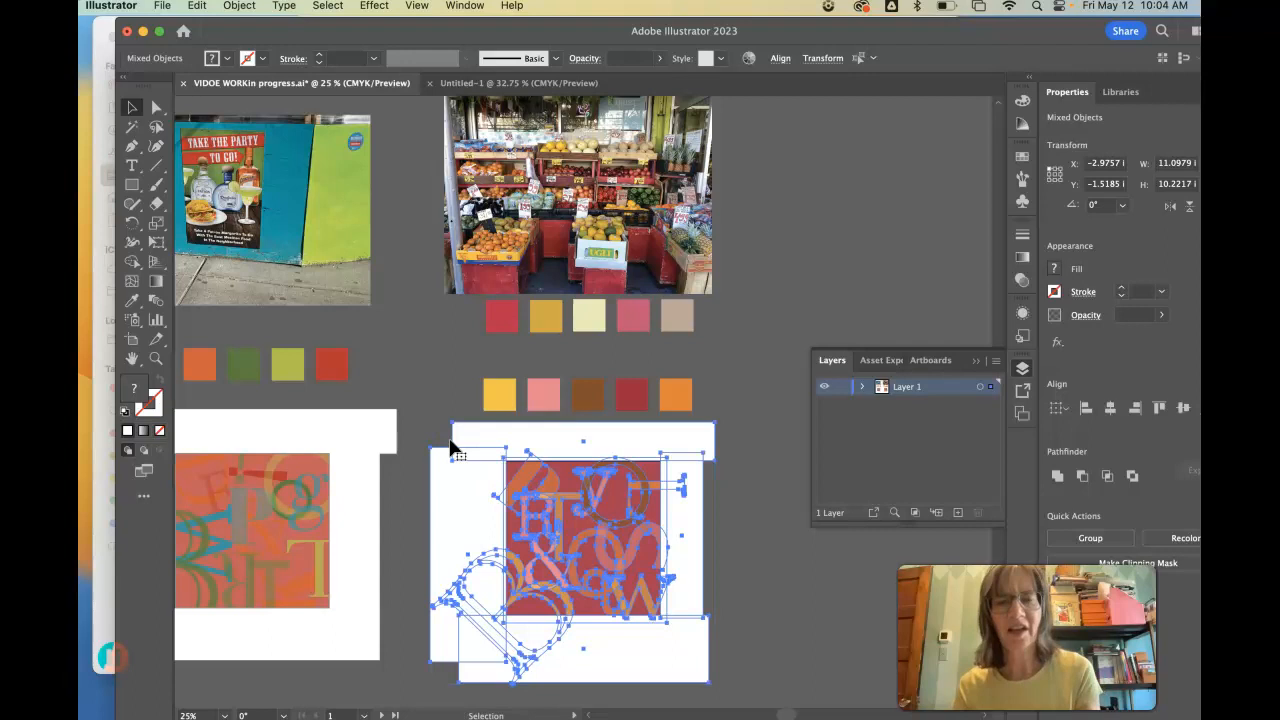
click(520, 84)
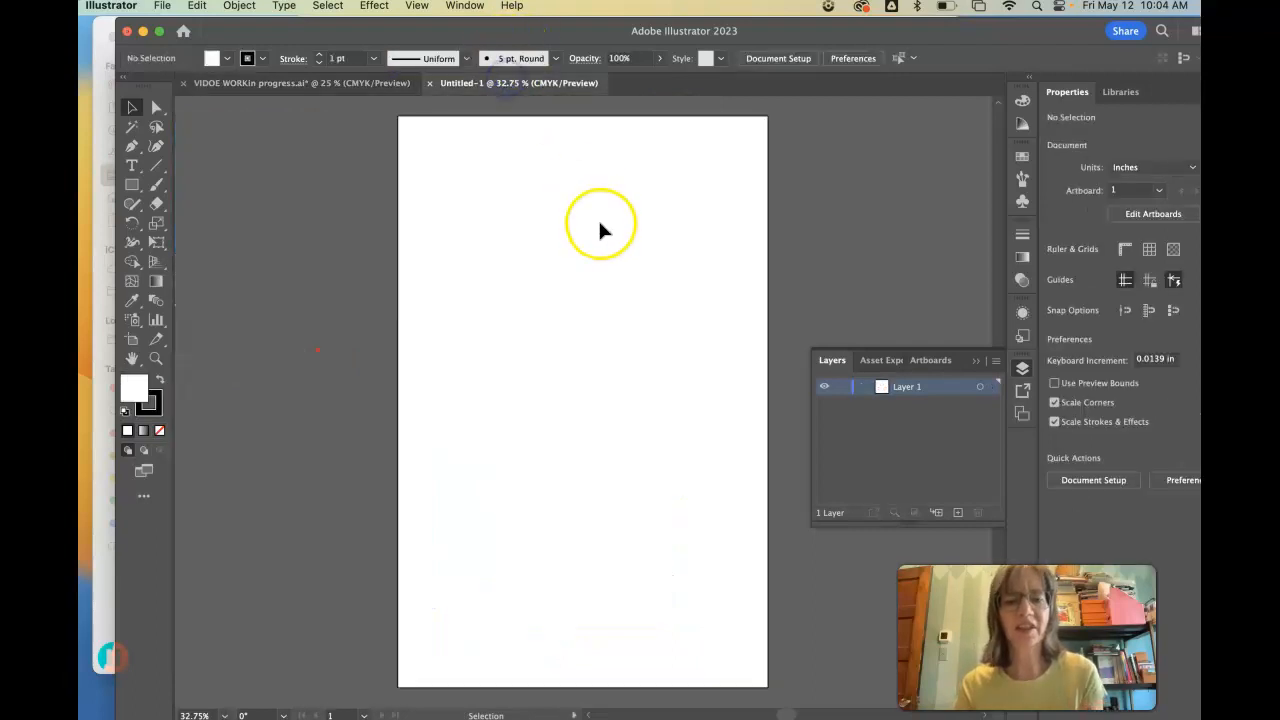
key(super+v)
drag(623, 363, 606, 251)
click(805, 205)
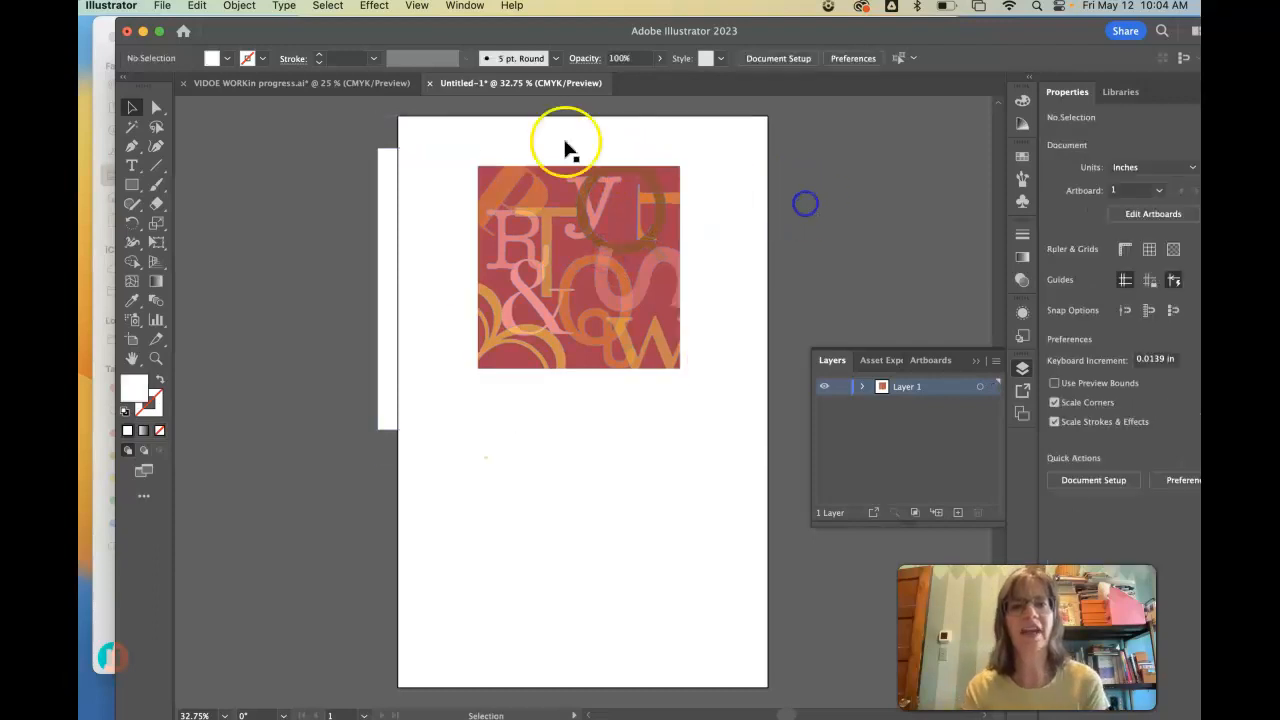
- Copy the yellow, pink, brown, dark red and orange palette swatches into the new document, below the letter composition
click(250, 86)
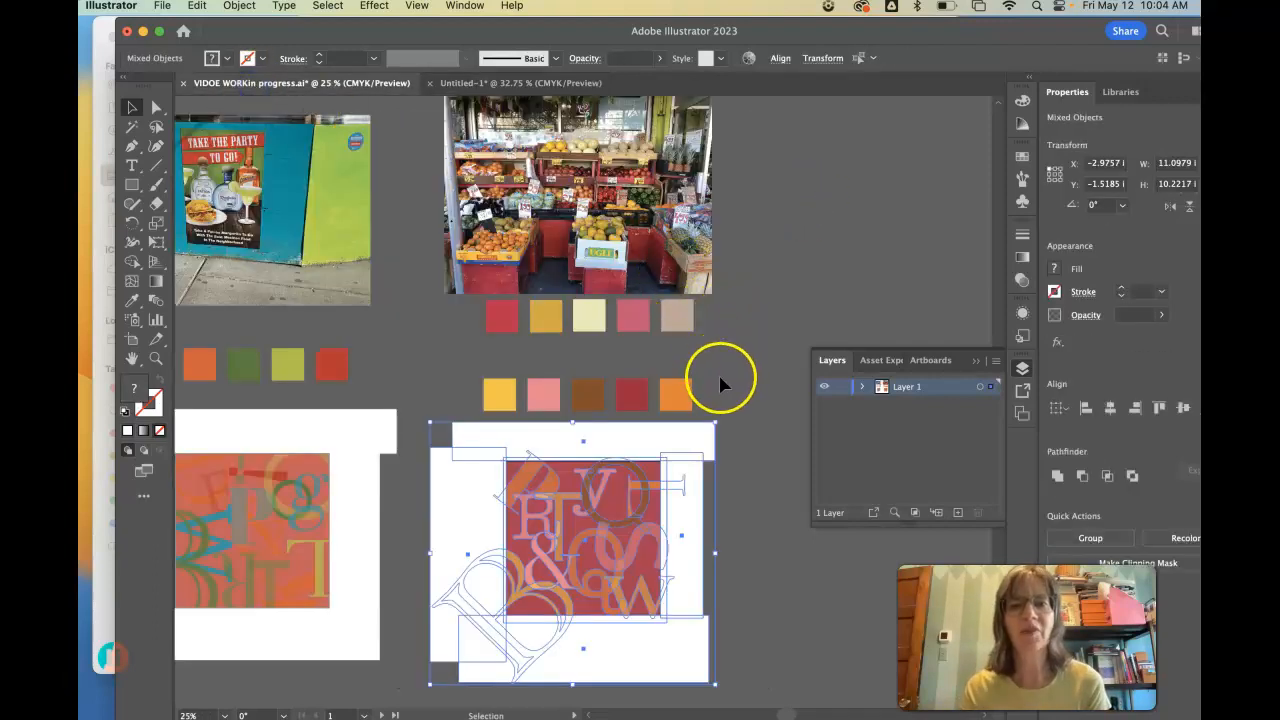
drag(718, 396, 426, 388)
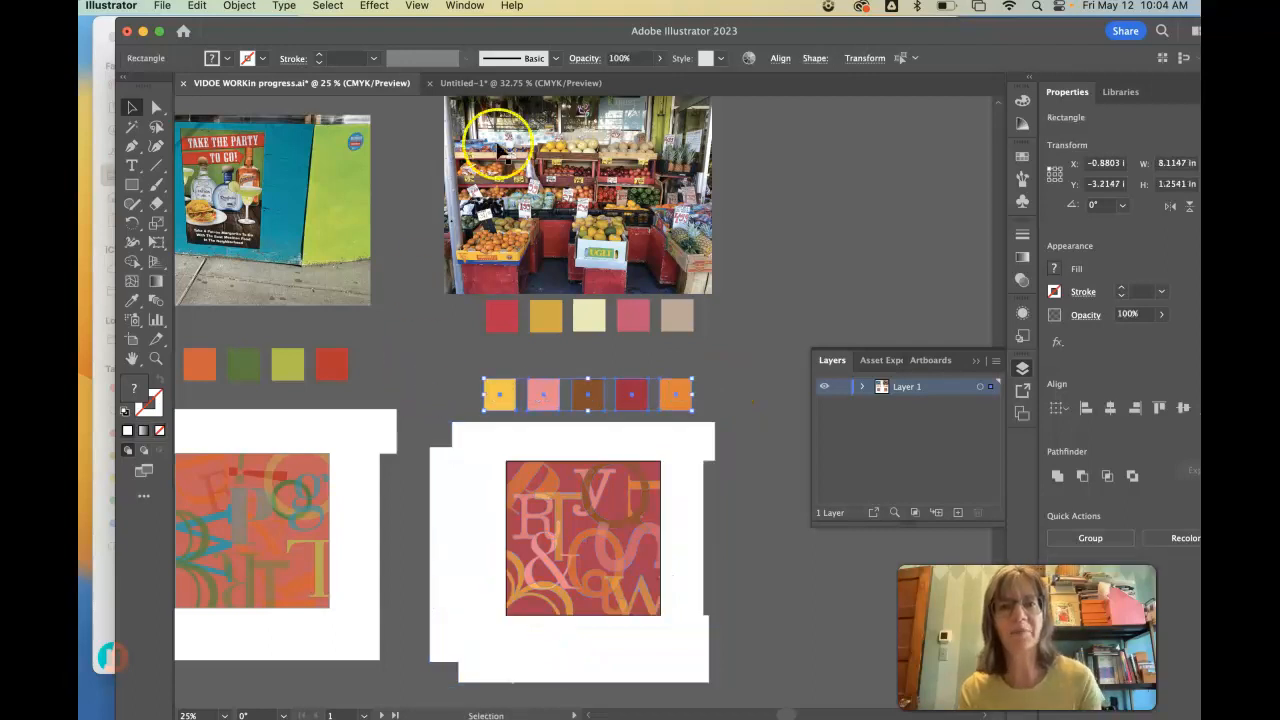
click(558, 85)
key(super+v)
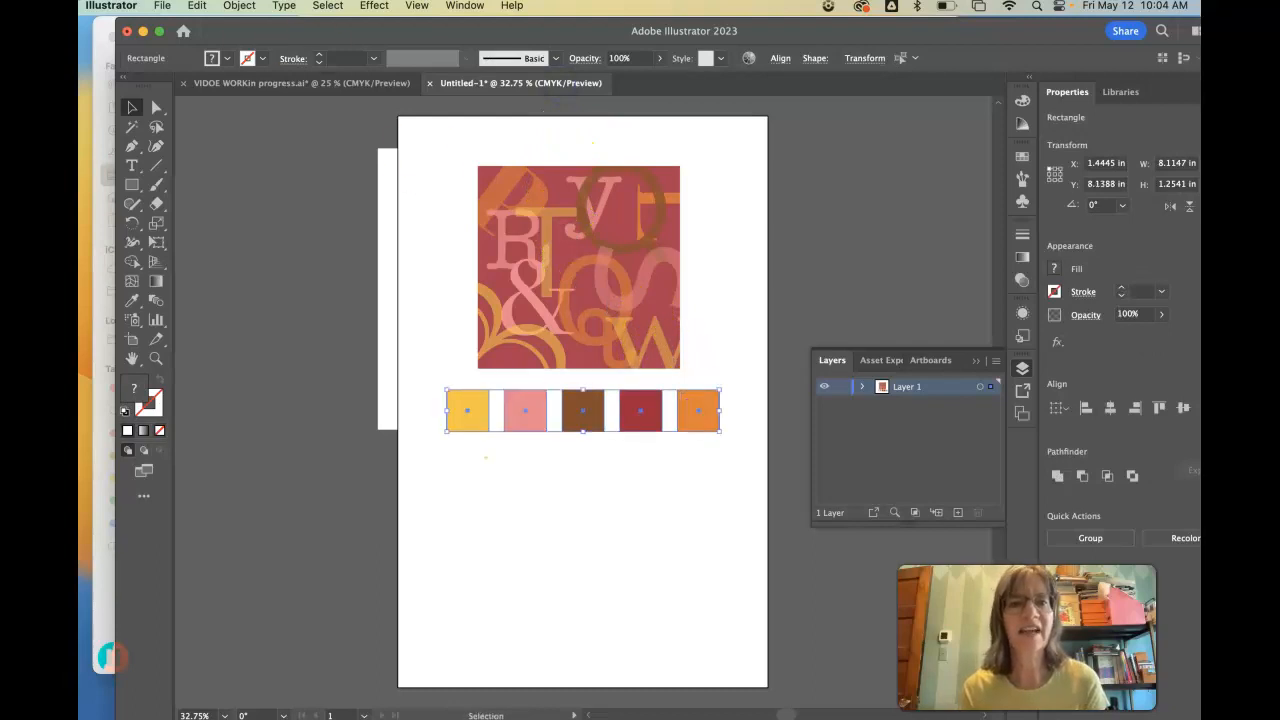
- Copy the fruit market photo into the new document, scale it to 7.37 by 5.5275 in, and center it below the swatches
click(281, 83)
click(589, 219)
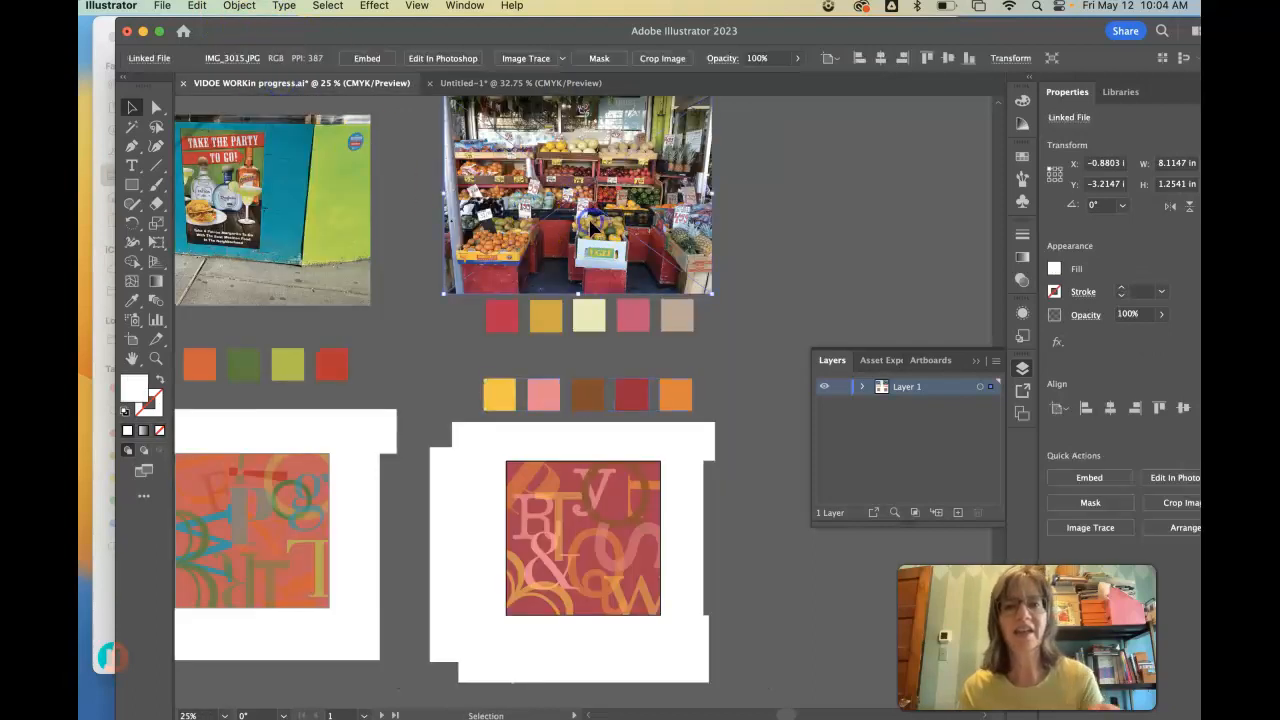
click(510, 83)
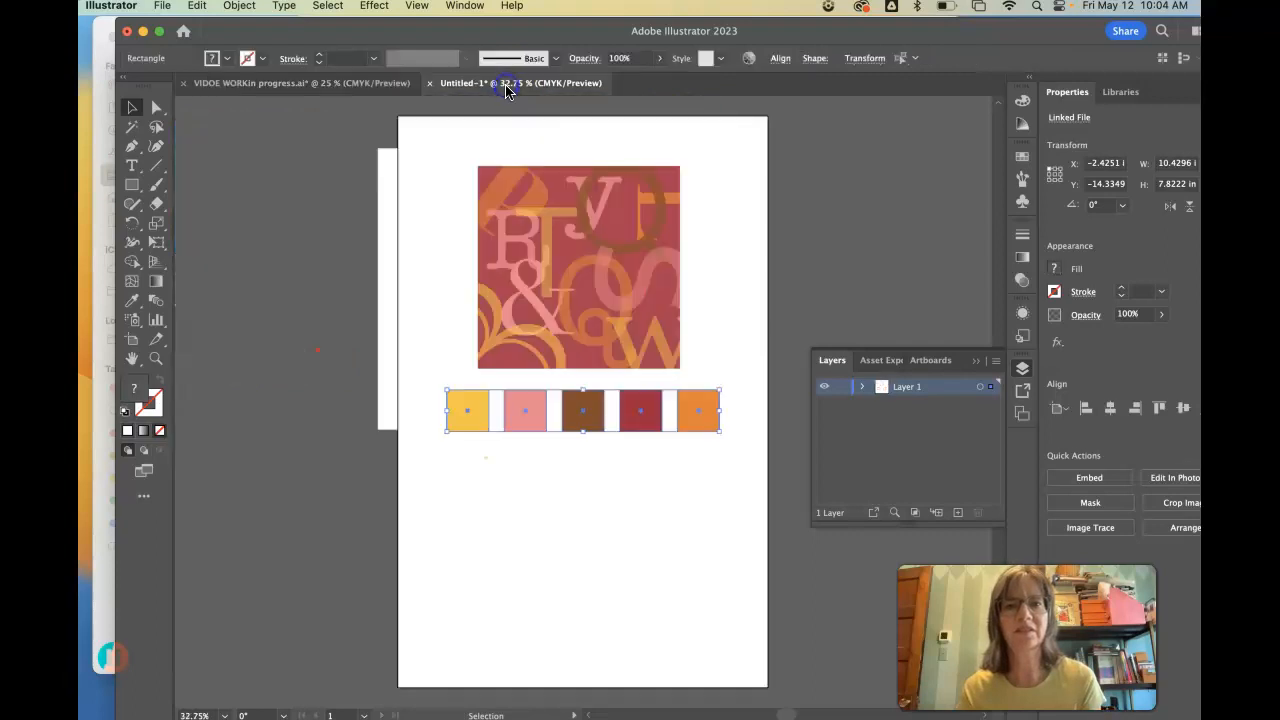
key(cmd+v)
drag(663, 377, 668, 530)
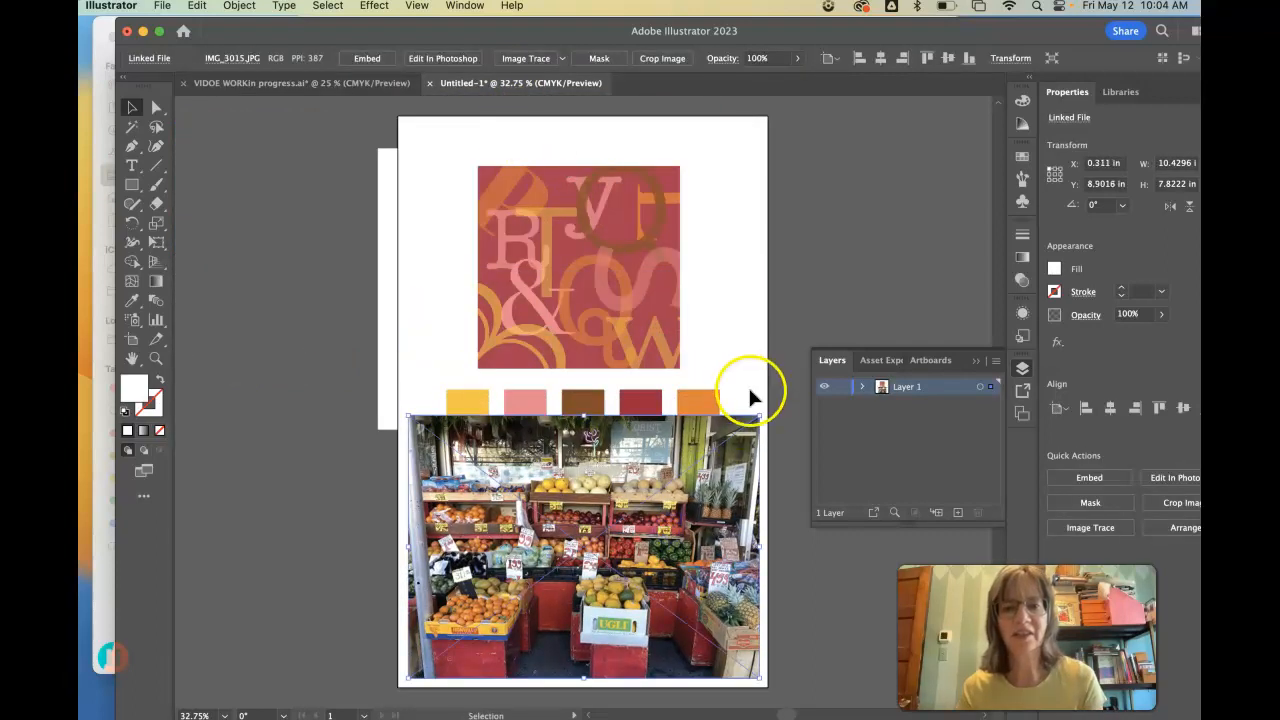
drag(760, 416, 657, 463)
drag(533, 580, 575, 563)
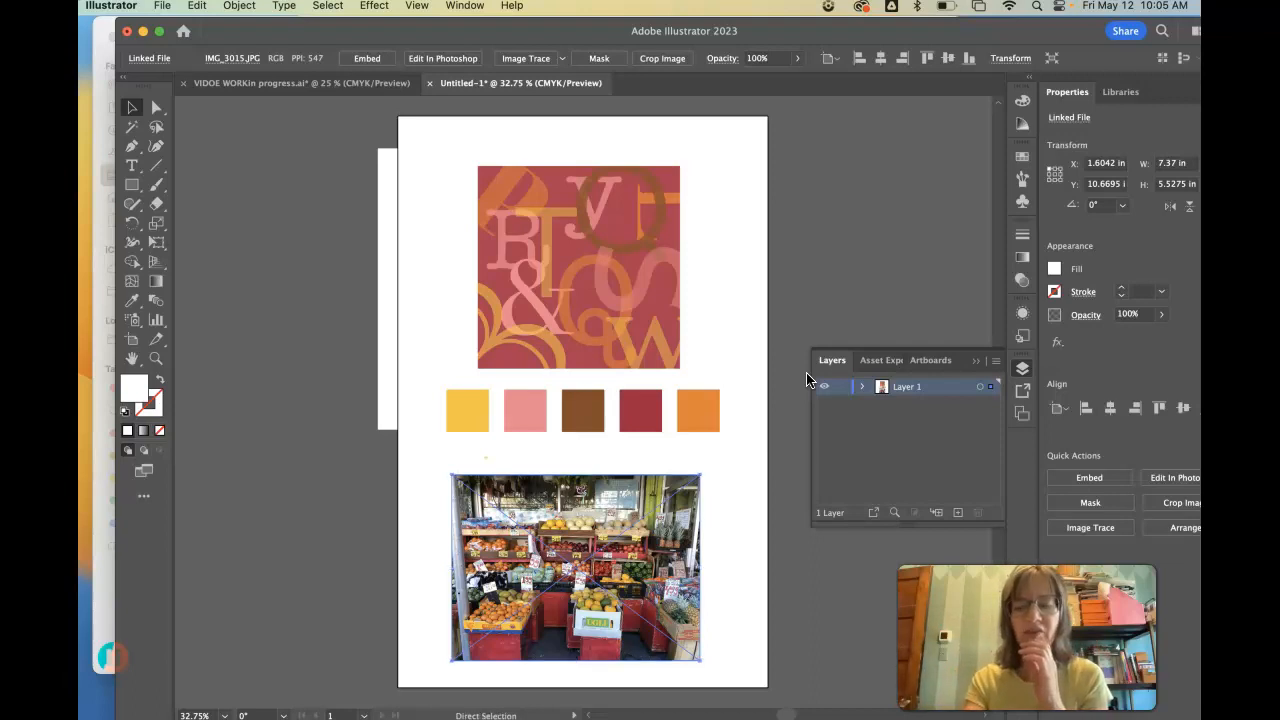
- Add a placeholder text frame about 1.55 in wide and 0.28 in high, just below and left of the yellow swatch
key(super+equal)
key(super+equal)
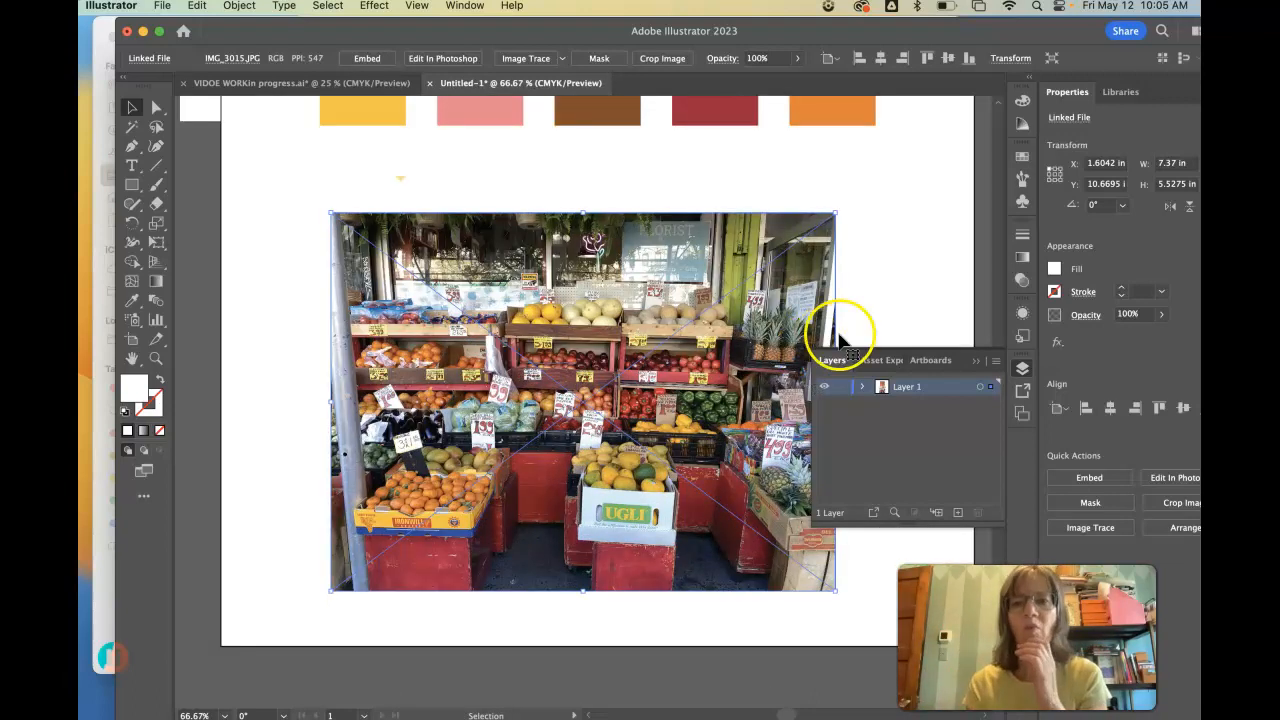
click(978, 363)
drag(998, 412, 998, 405)
scroll(998, 407, up, 4)
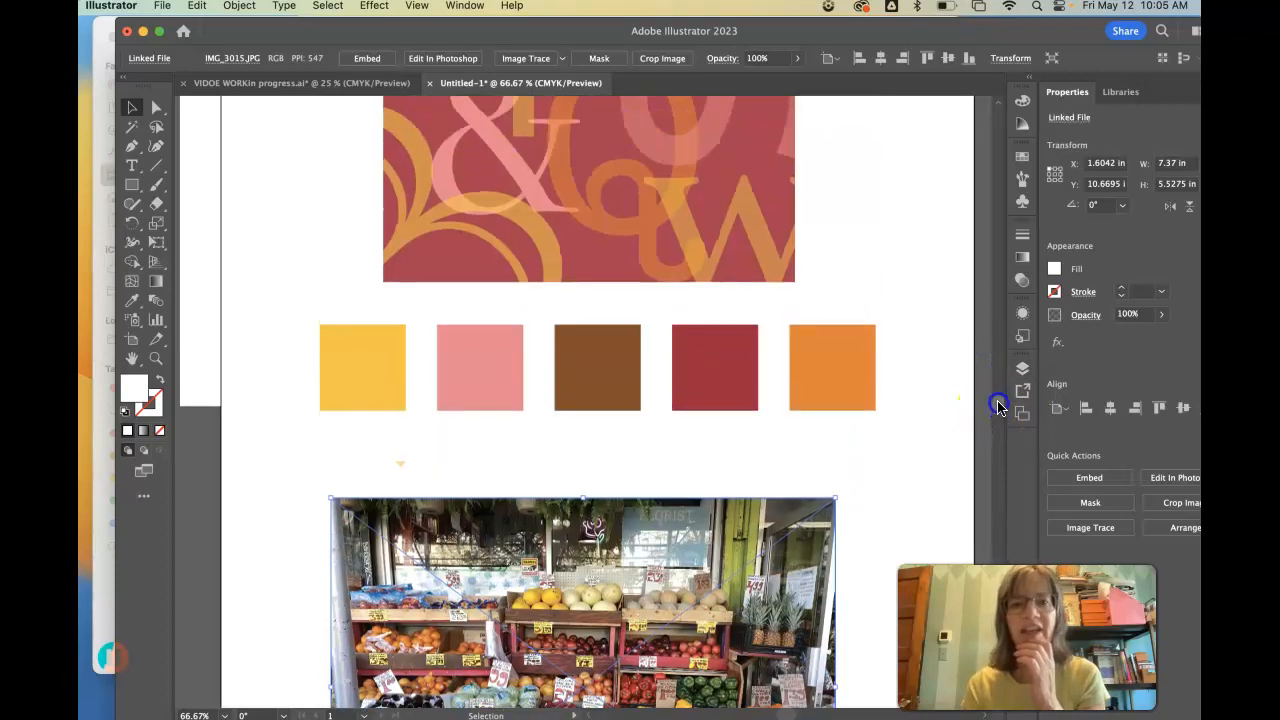
click(131, 165)
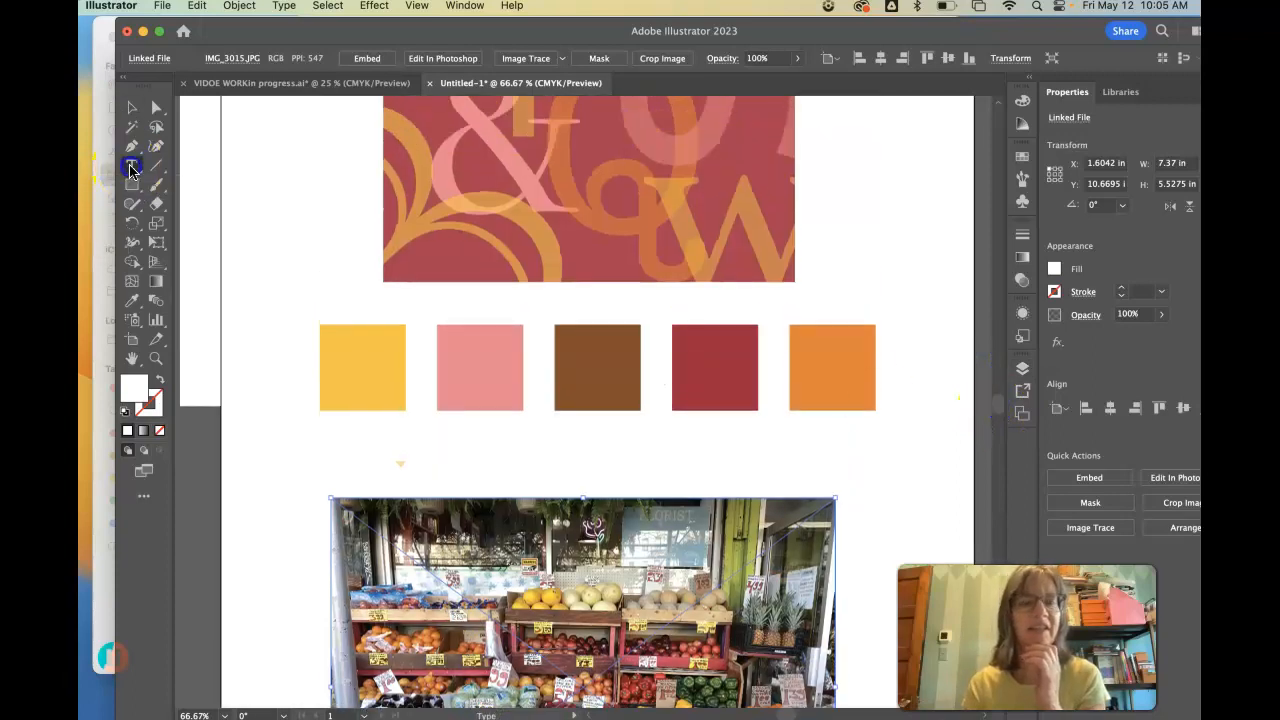
click(265, 433)
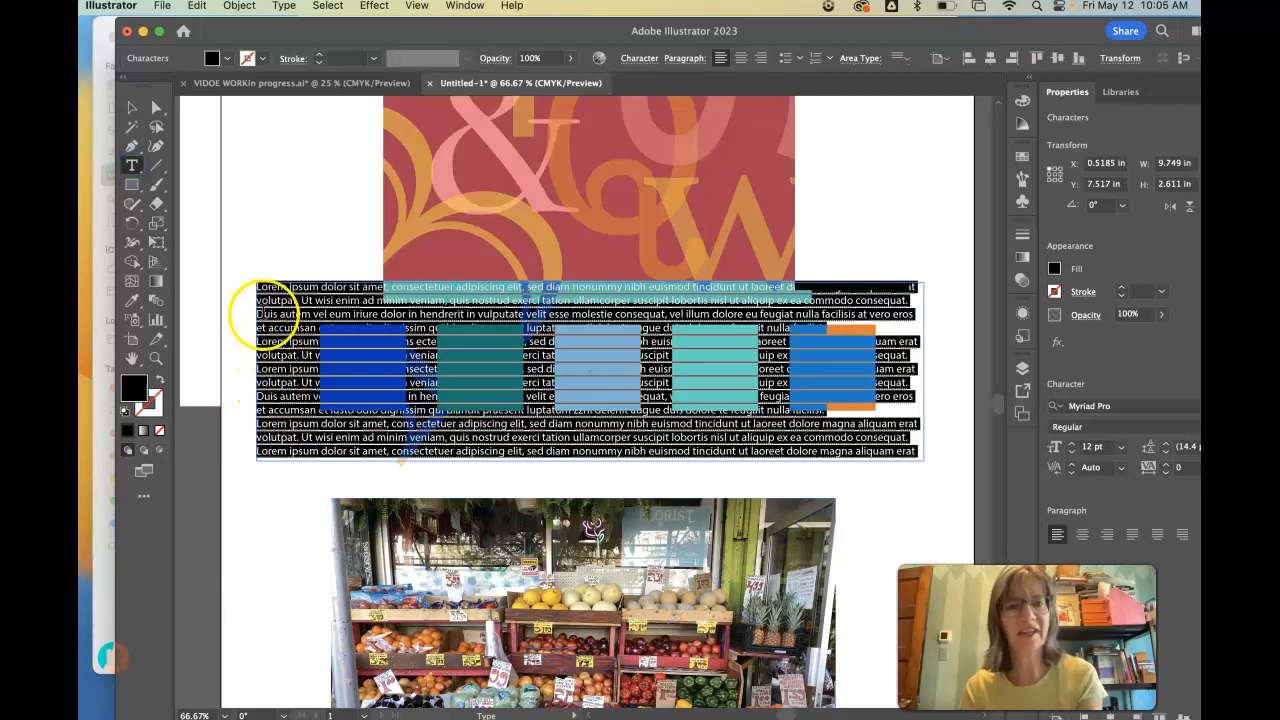
key(super+z)
drag(241, 434, 348, 450)
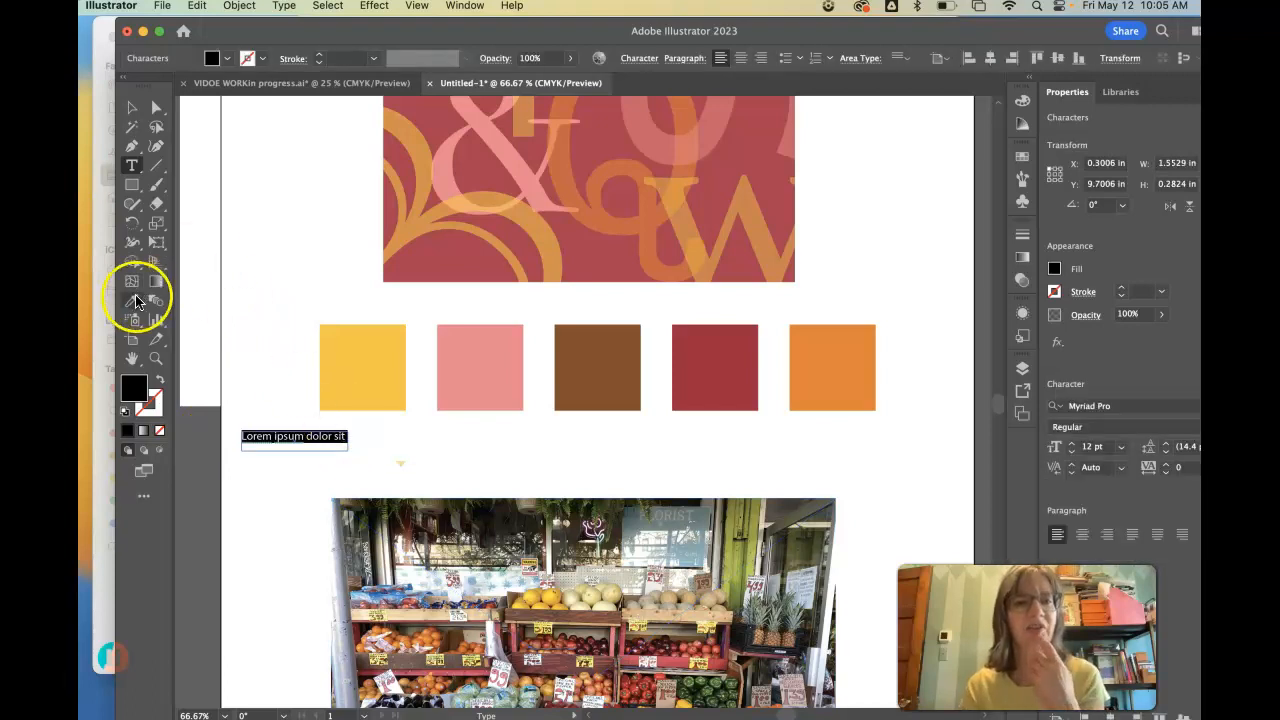
click(136, 116)
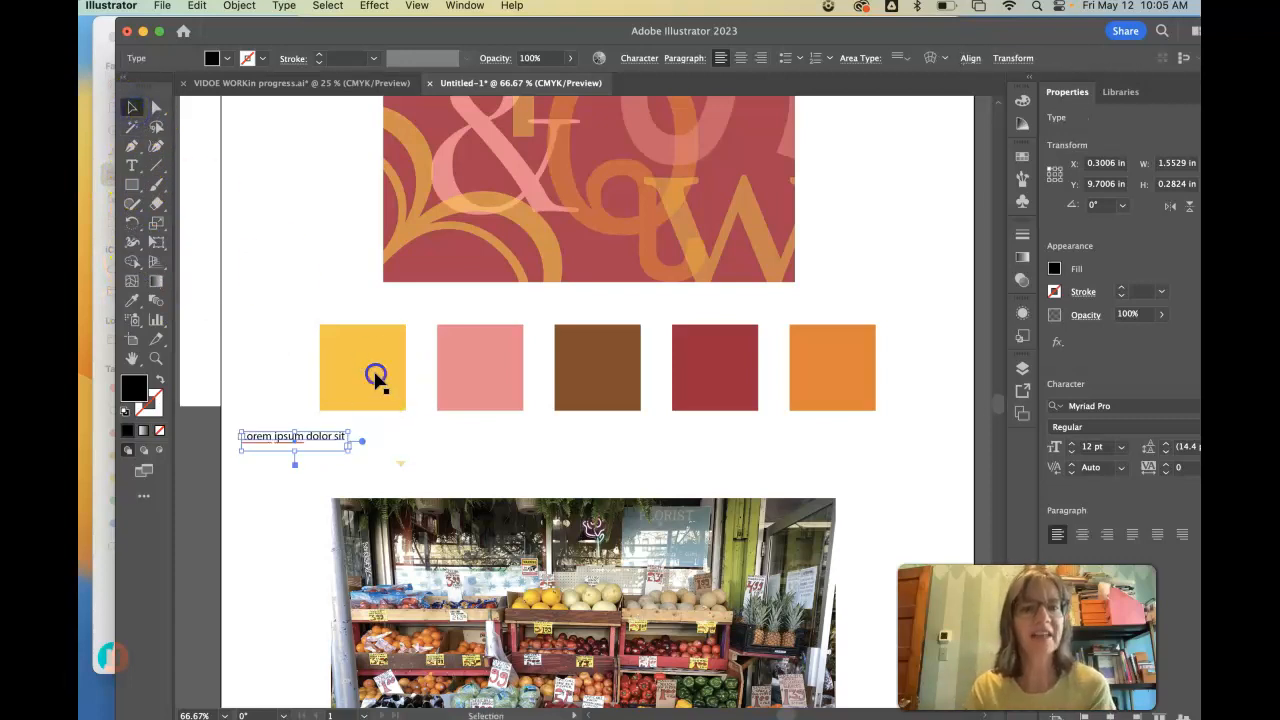
- Examine the yellow swatch's fill values in the Color Picker and as CMYK percentages
click(374, 371)
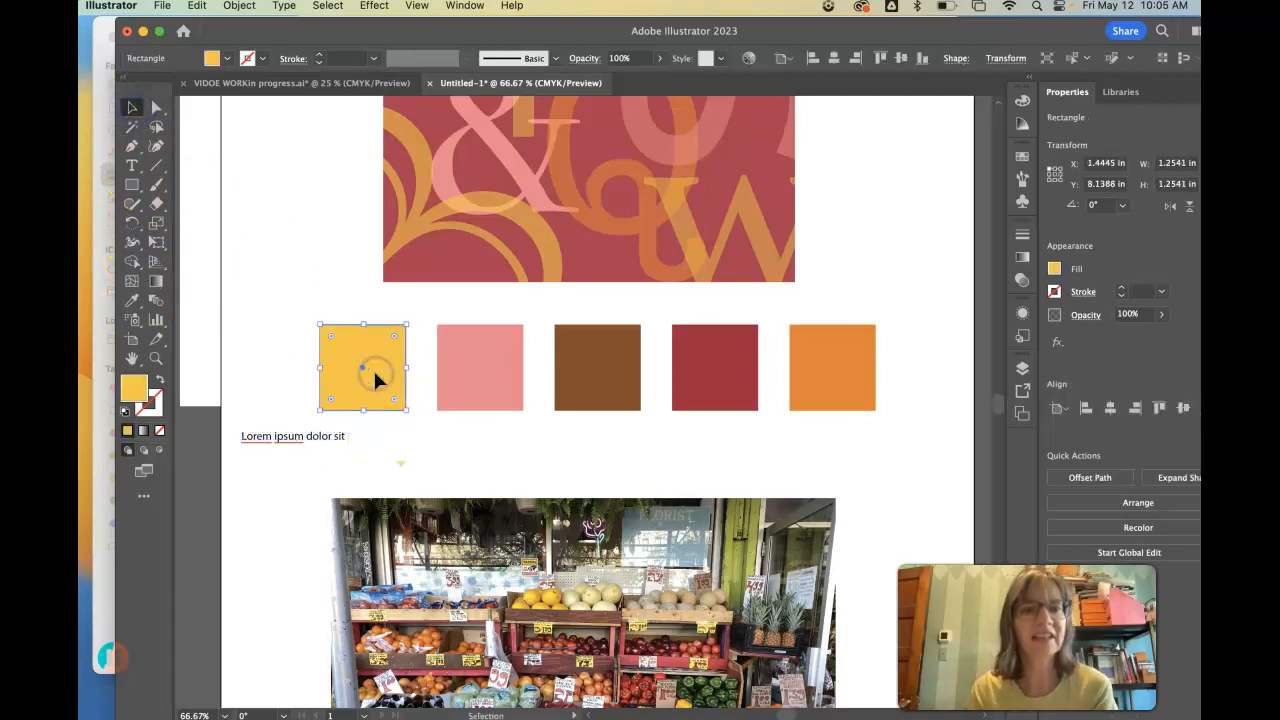
double_click(136, 390)
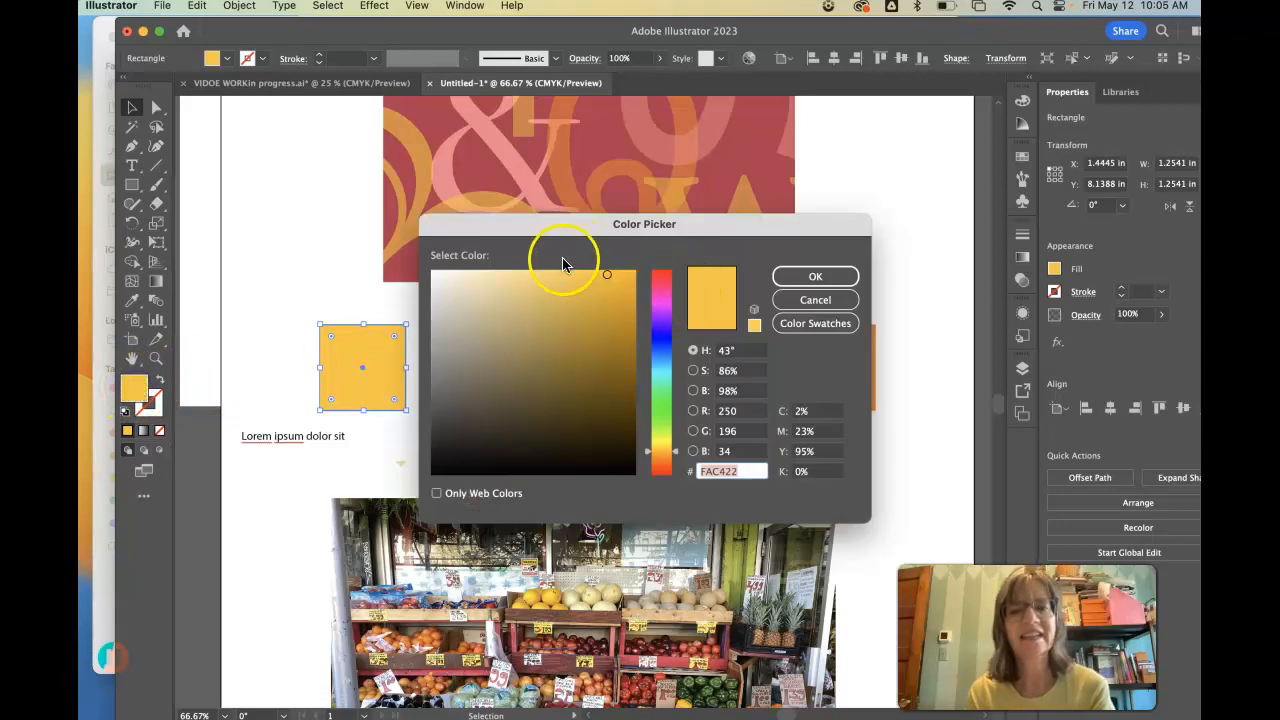
drag(707, 228, 719, 117)
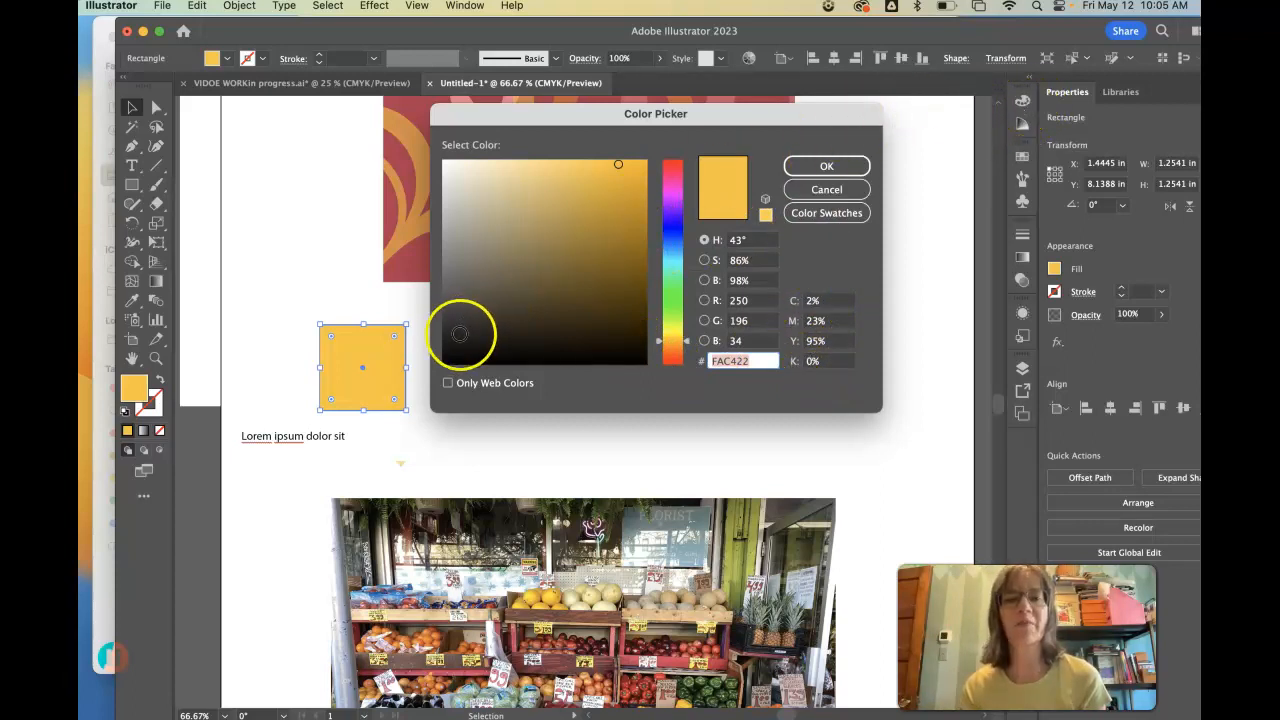
click(389, 354)
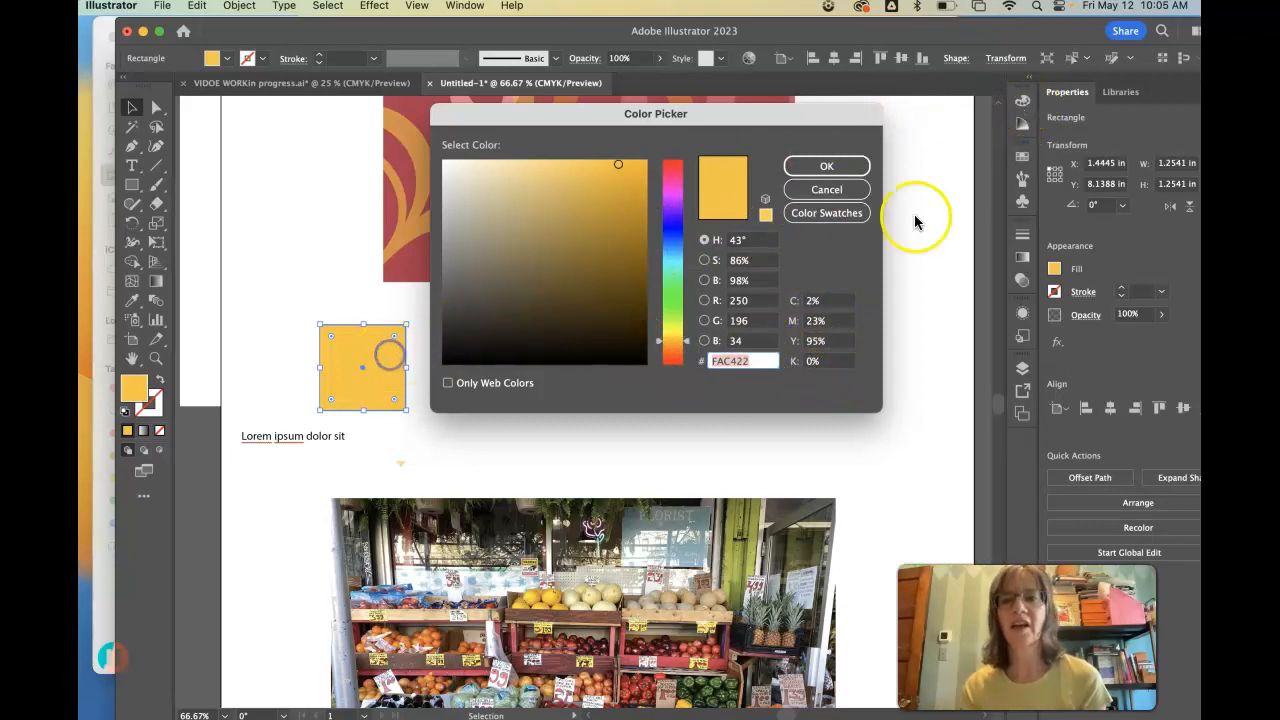
click(822, 189)
click(383, 347)
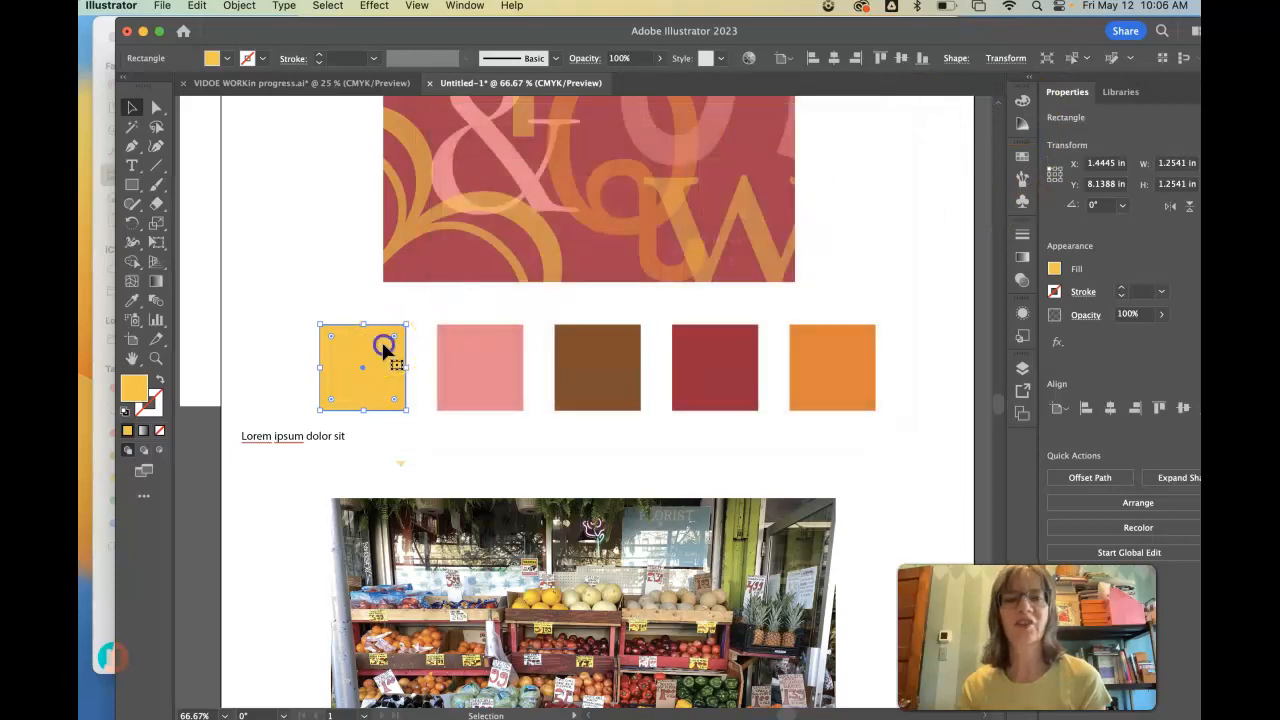
click(1021, 101)
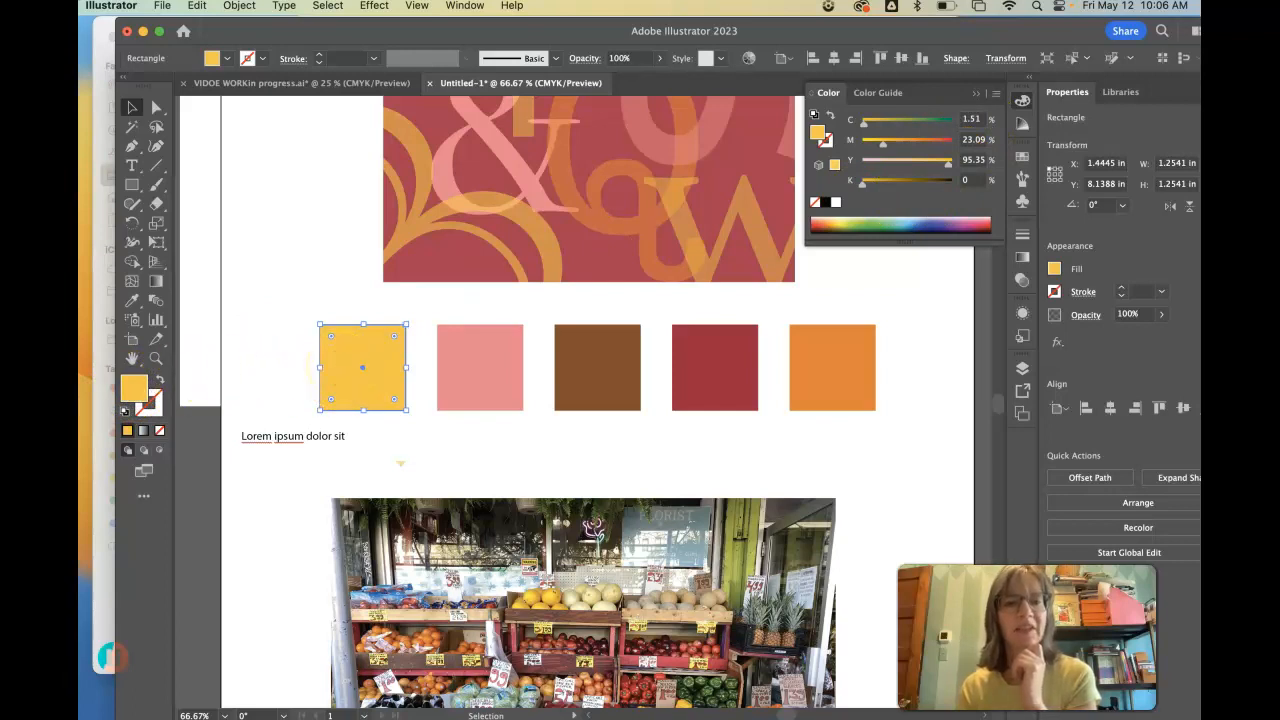
click(975, 93)
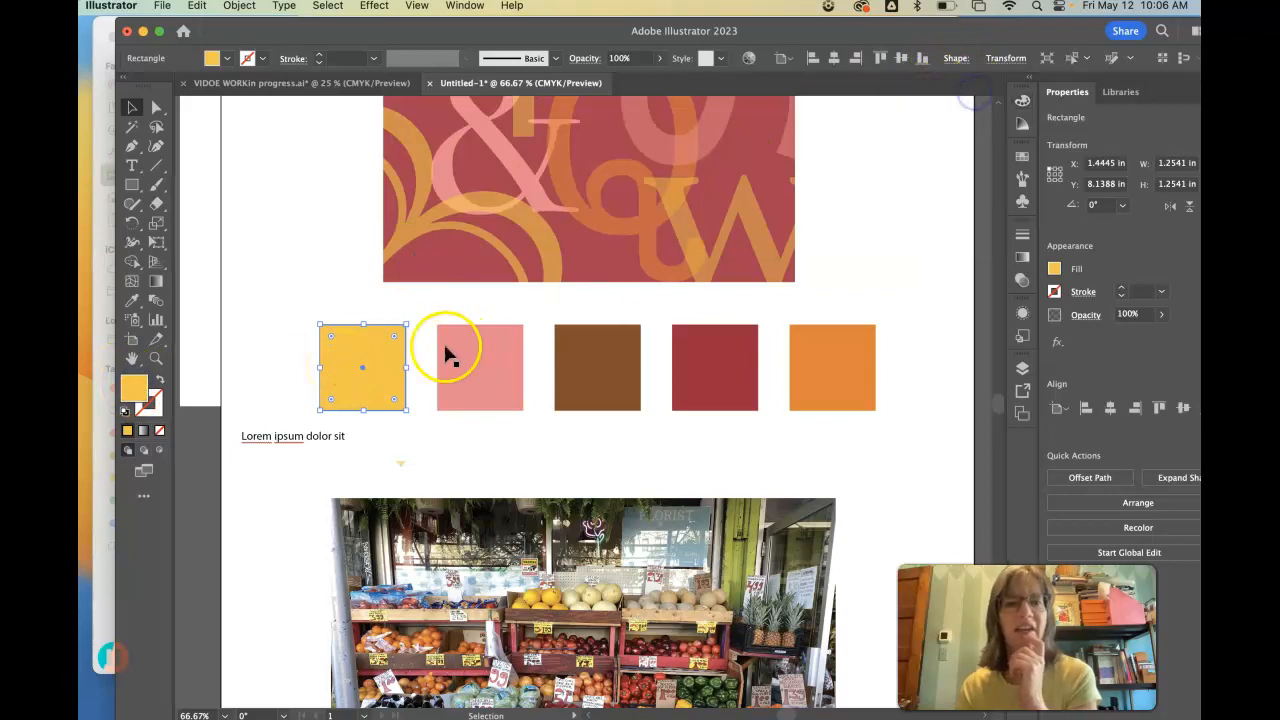
- Replace the placeholder text with the yellow swatch's hex code, #FAC422, and move the label directly below that swatch
double_click(134, 388)
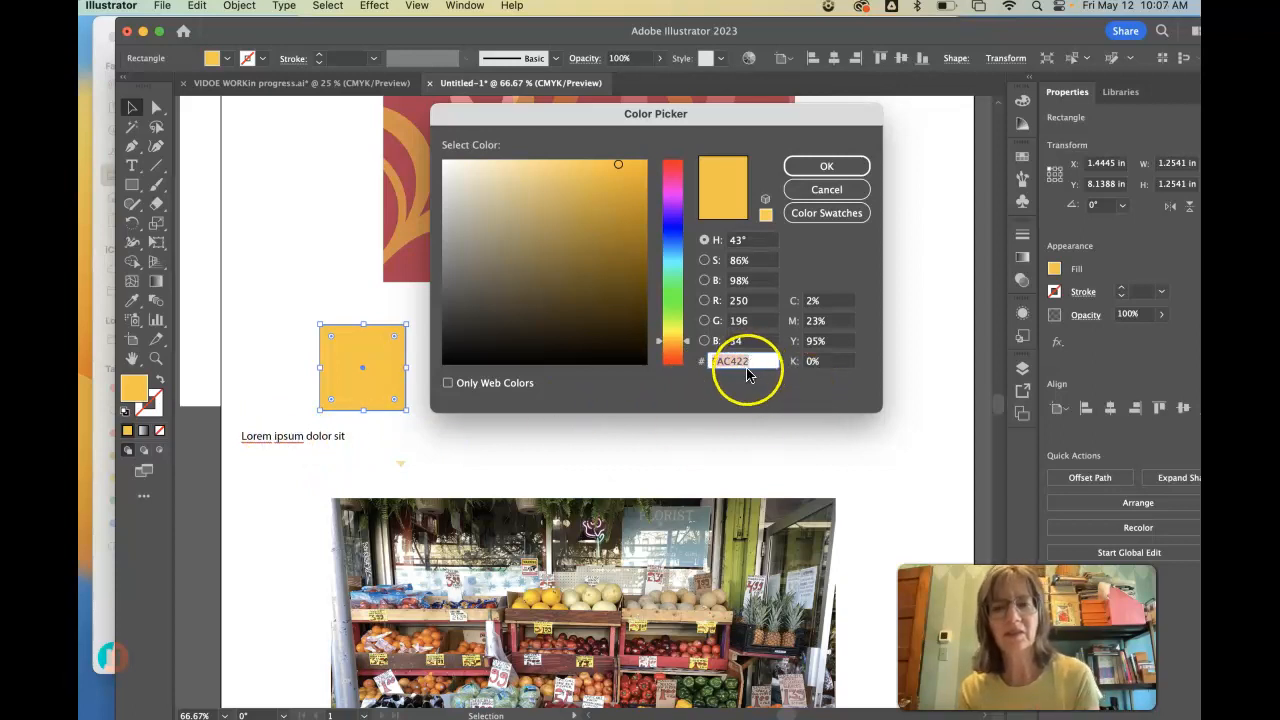
click(304, 439)
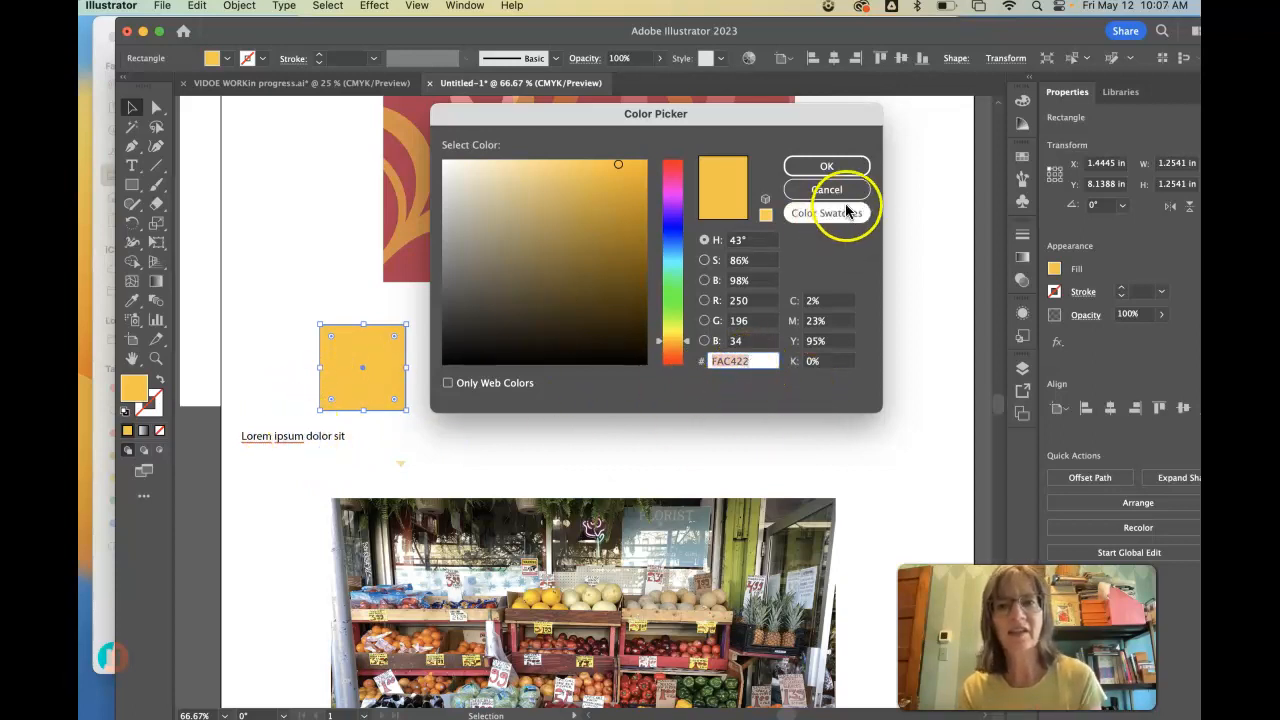
click(826, 167)
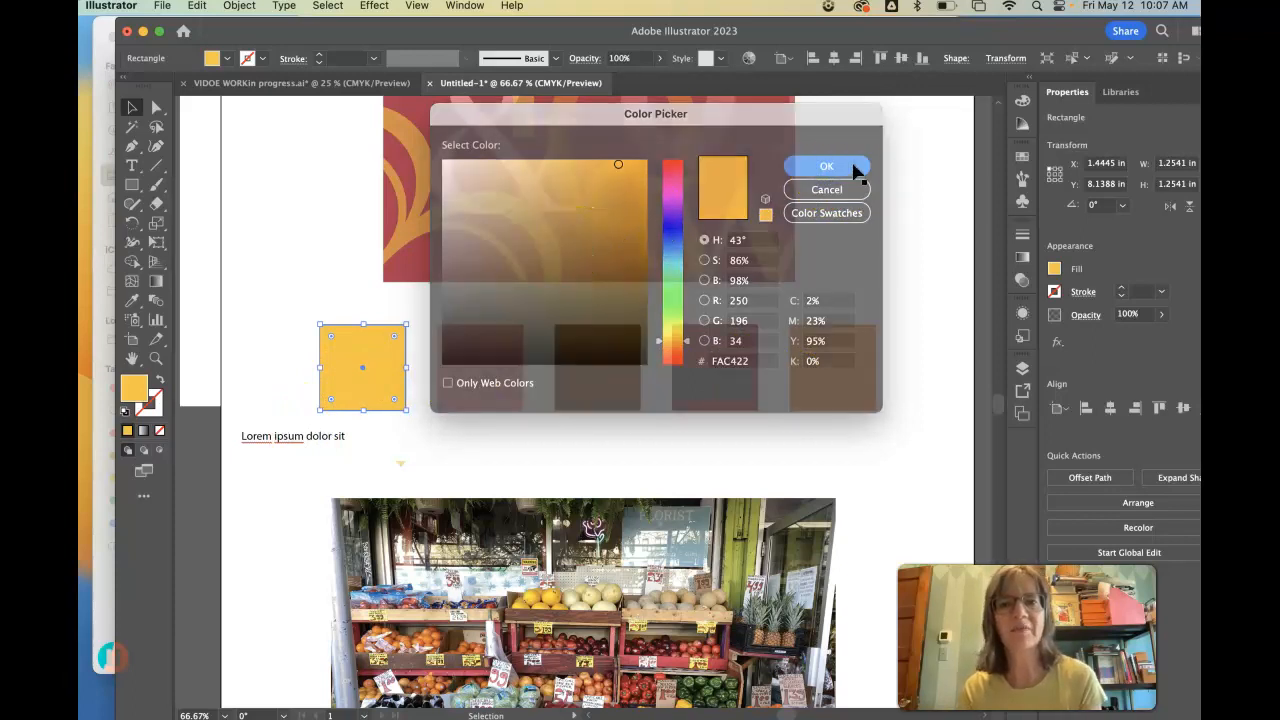
click(828, 170)
click(259, 437)
click(131, 300)
click(131, 165)
drag(346, 436, 232, 436)
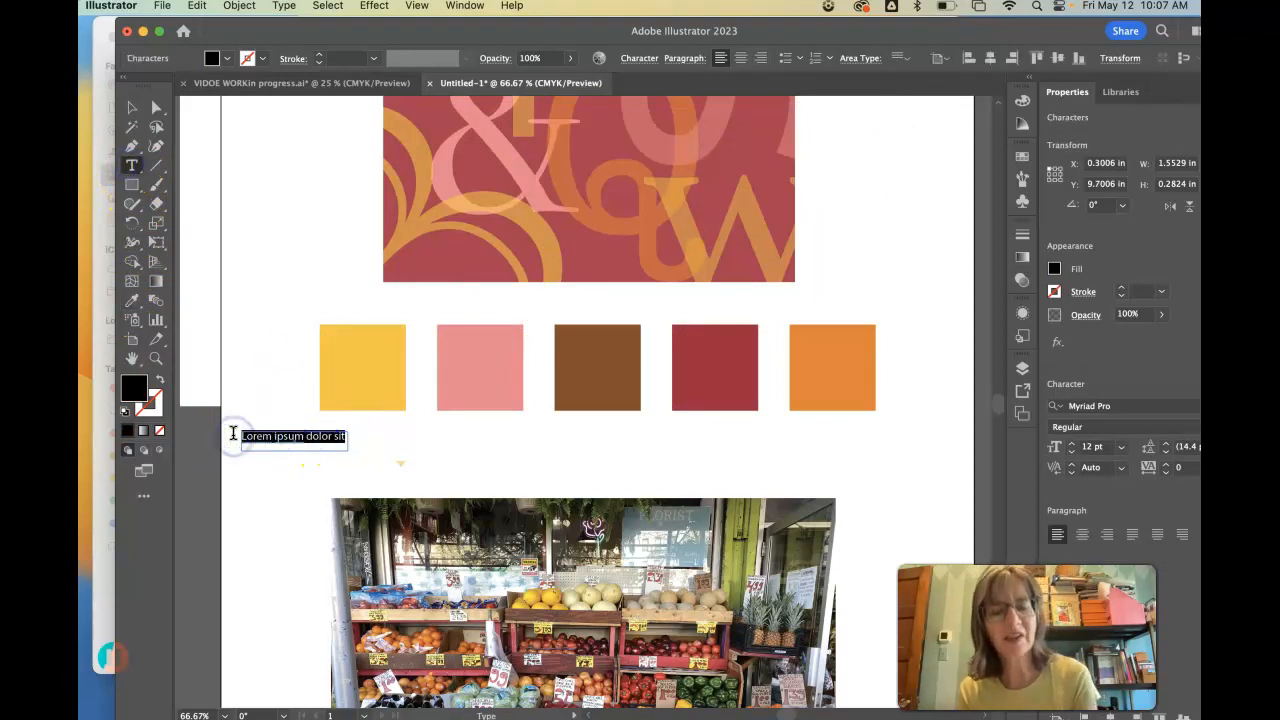
text(FAC422)
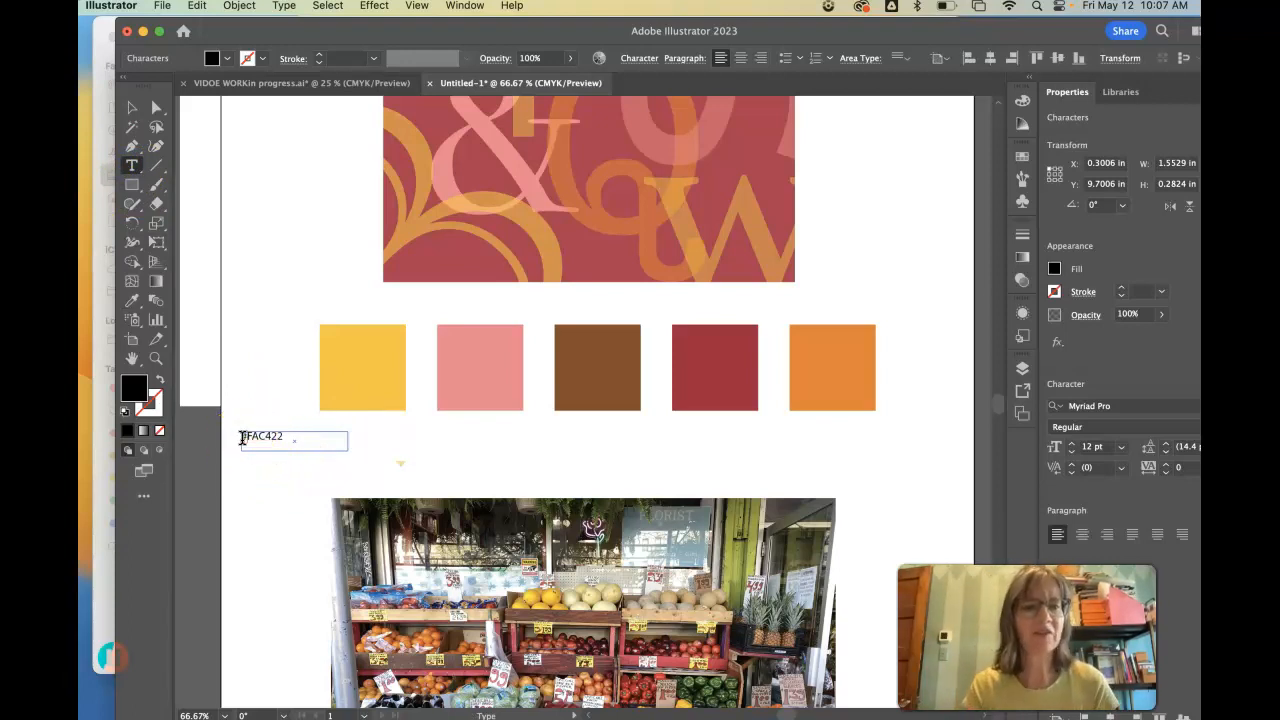
click(132, 107)
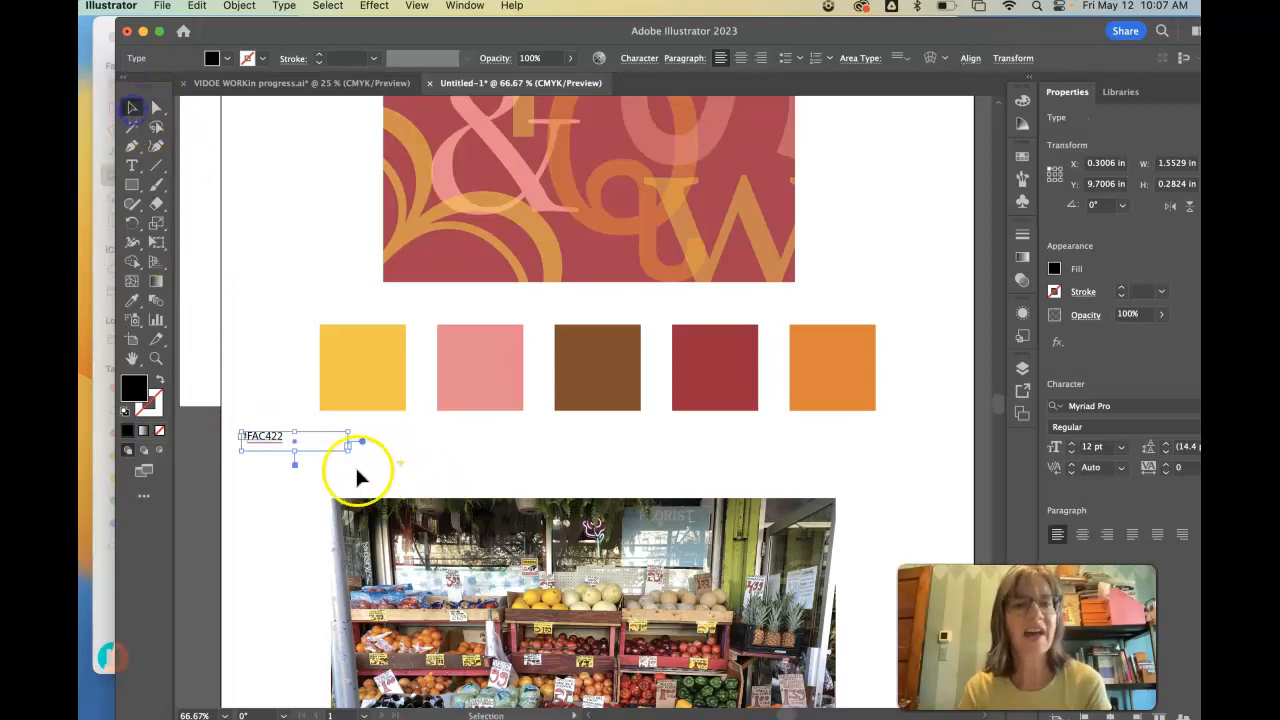
drag(271, 435, 317, 443)
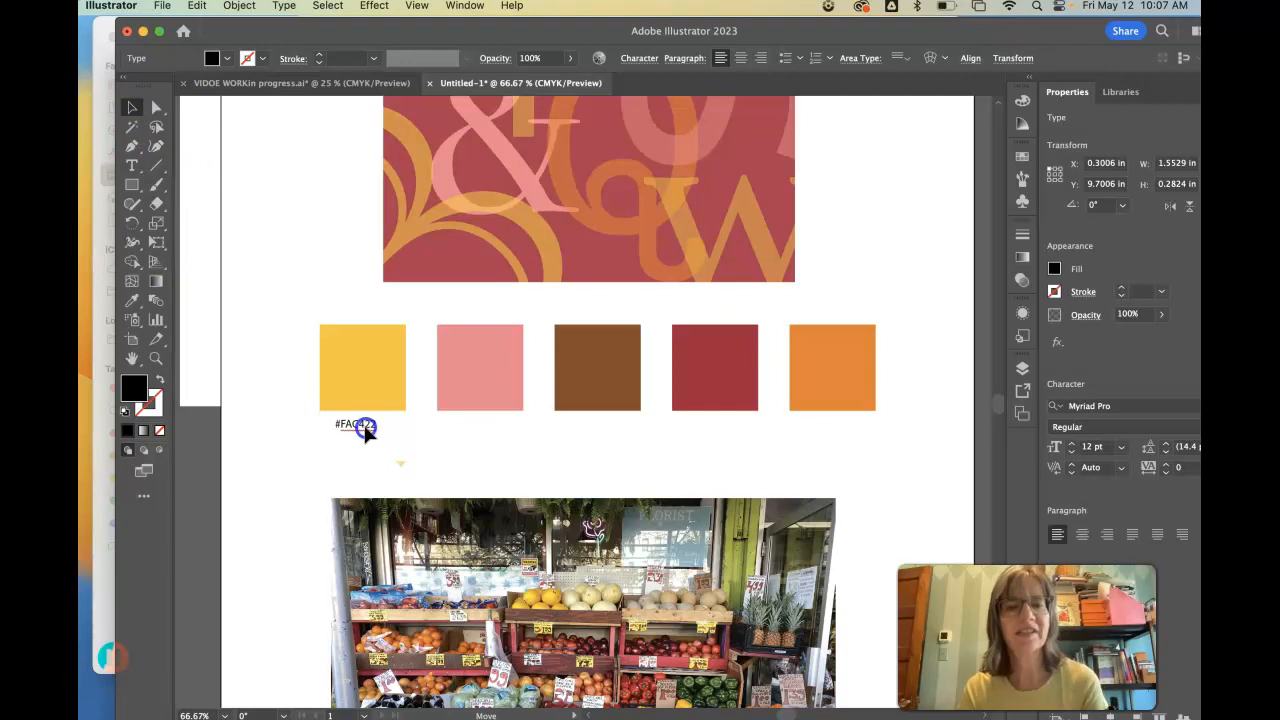
- Paste copies of the #FAC422 label and place one below each of the pink, brown, dark red and orange swatches
key(super+v)
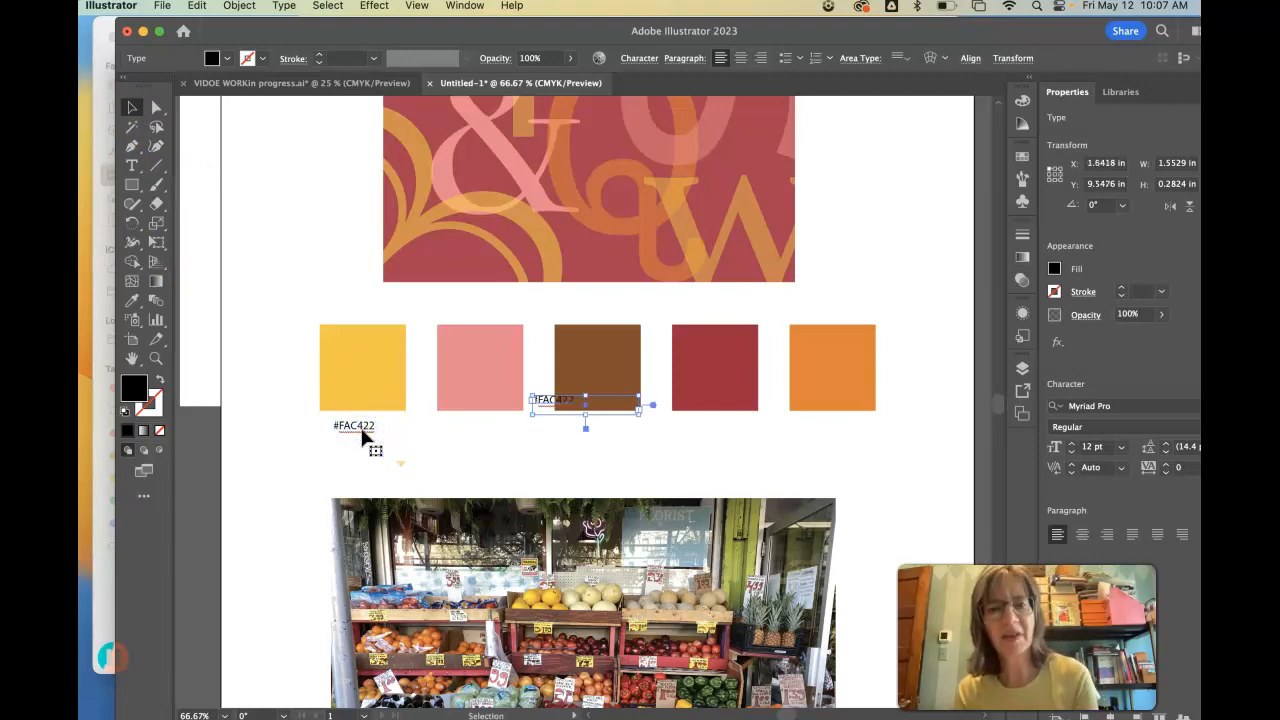
click(364, 435)
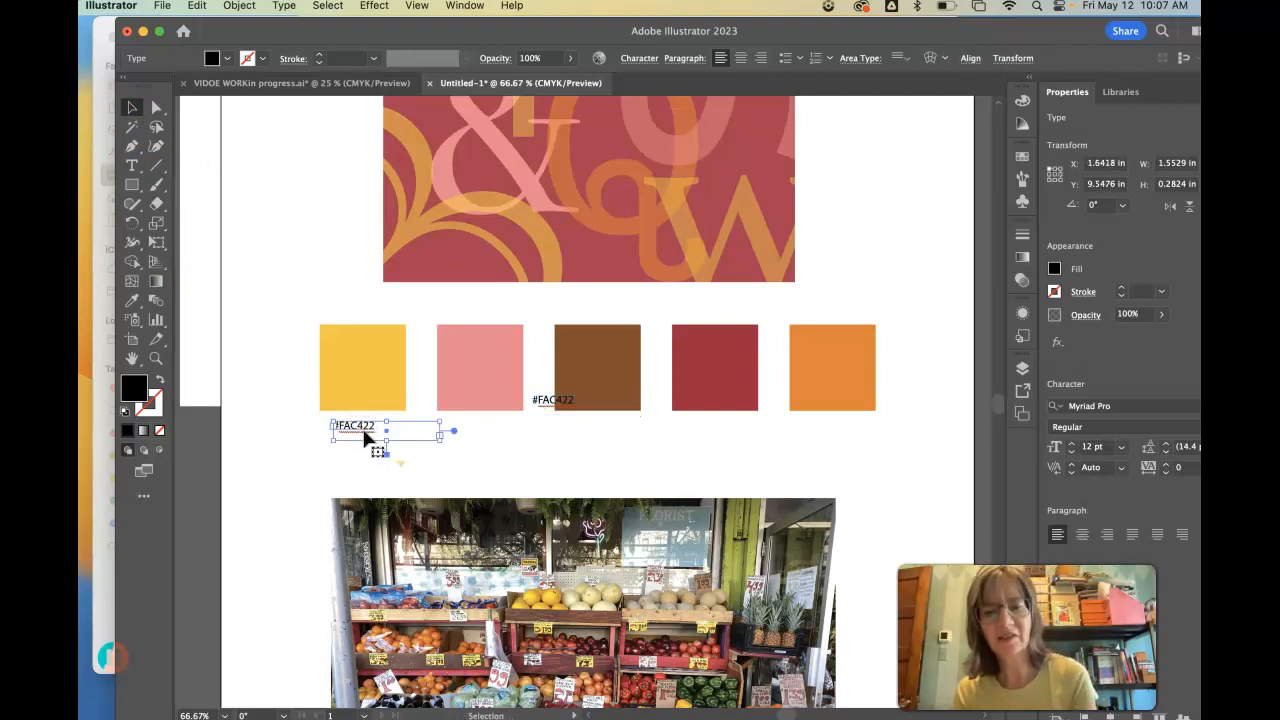
drag(532, 397, 832, 431)
- Align the hex code labels below the five swatches by their top edges
shift+click(718, 431)
shift+click(594, 431)
shift+click(479, 426)
shift+click(356, 430)
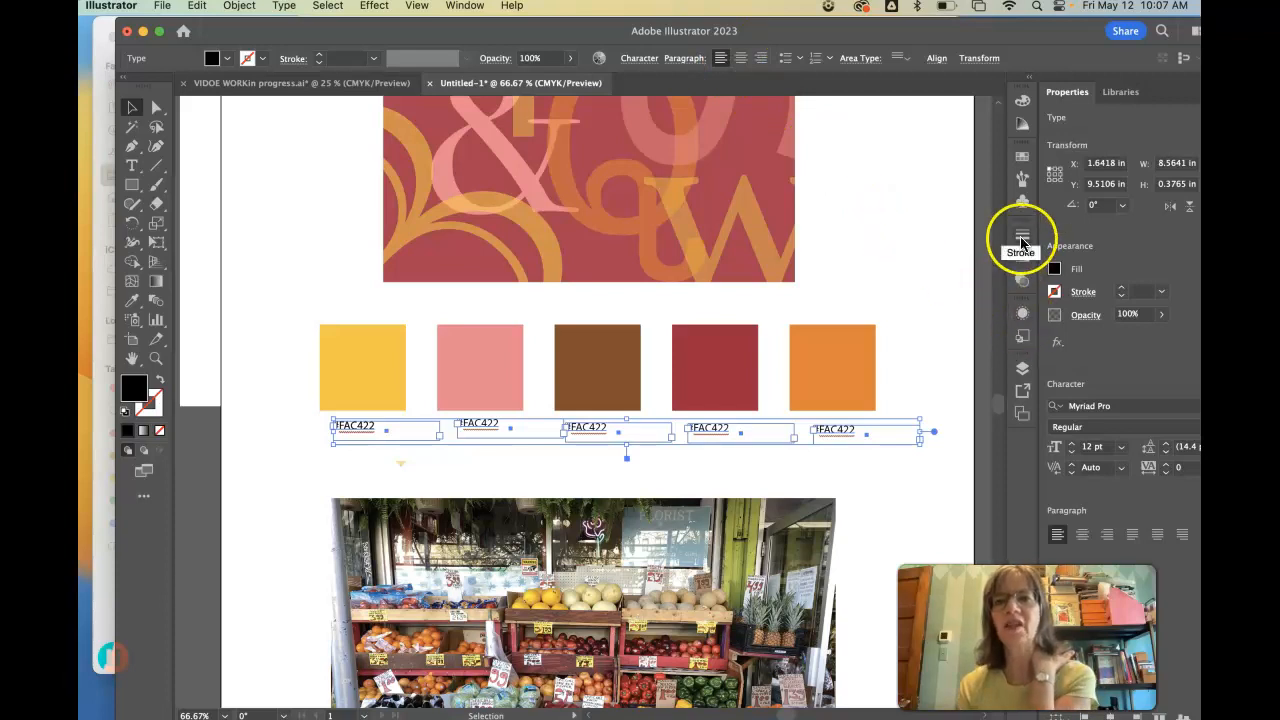
click(937, 58)
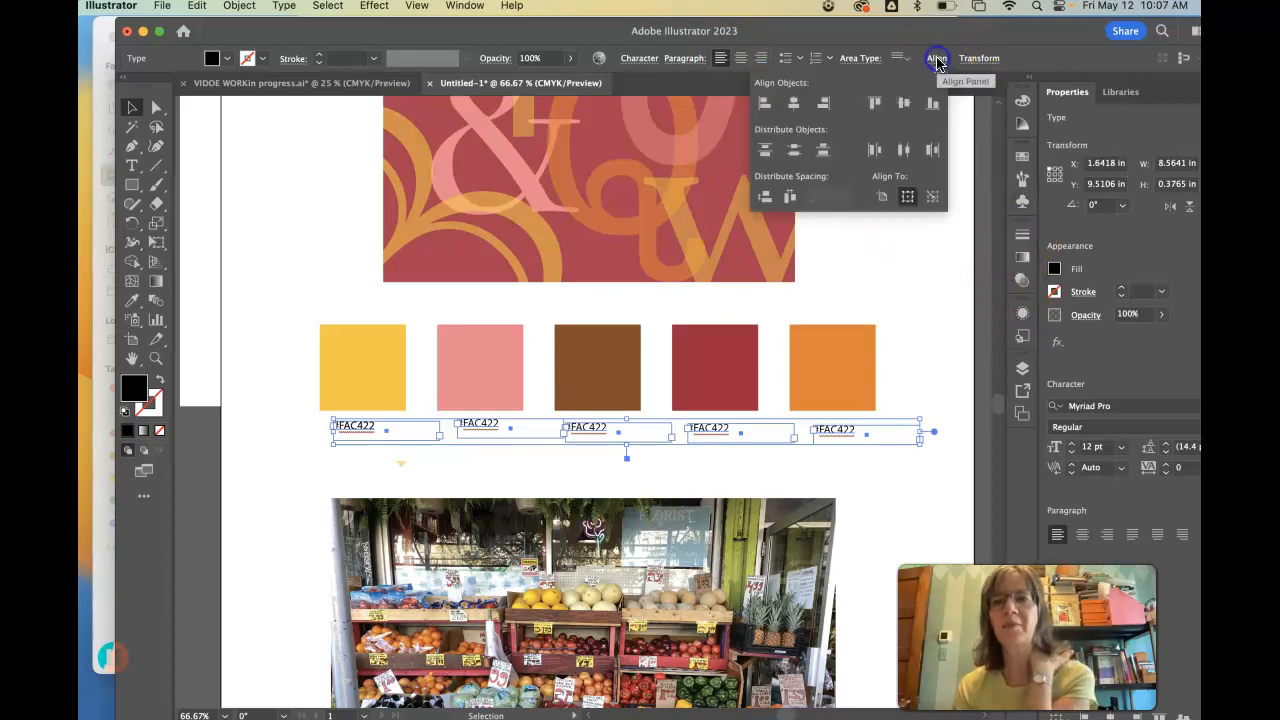
click(874, 104)
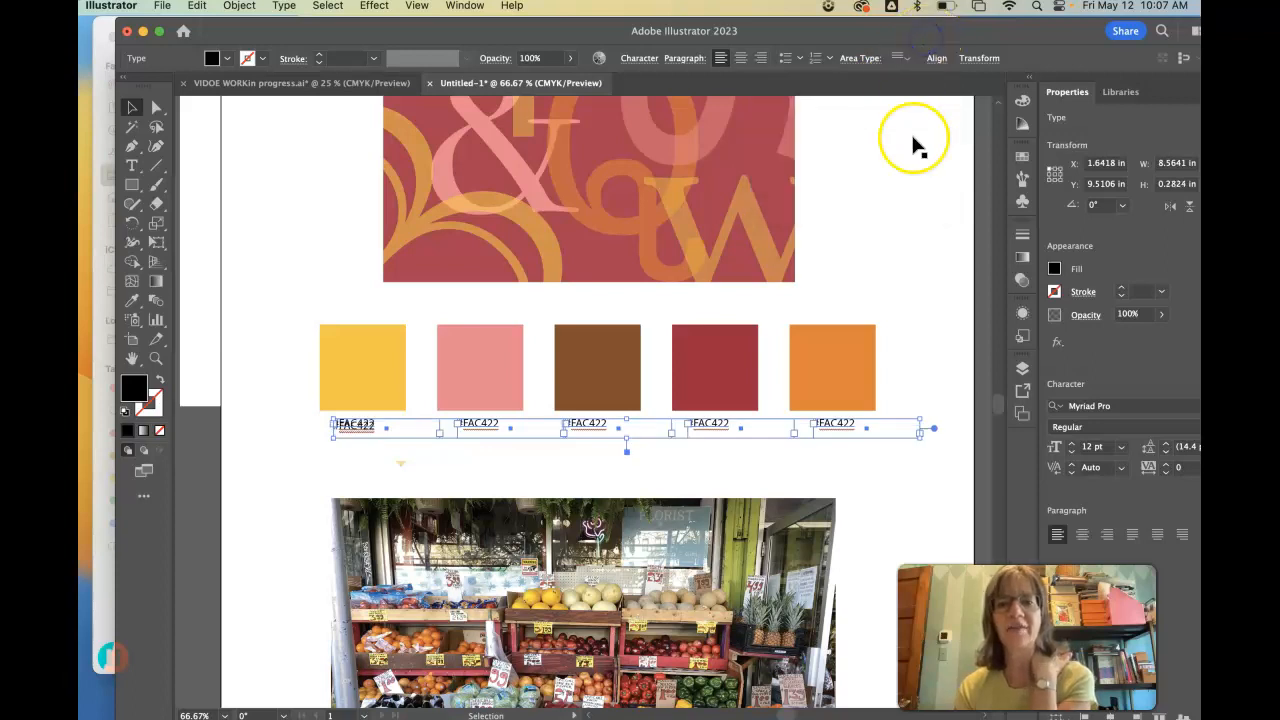
click(940, 234)
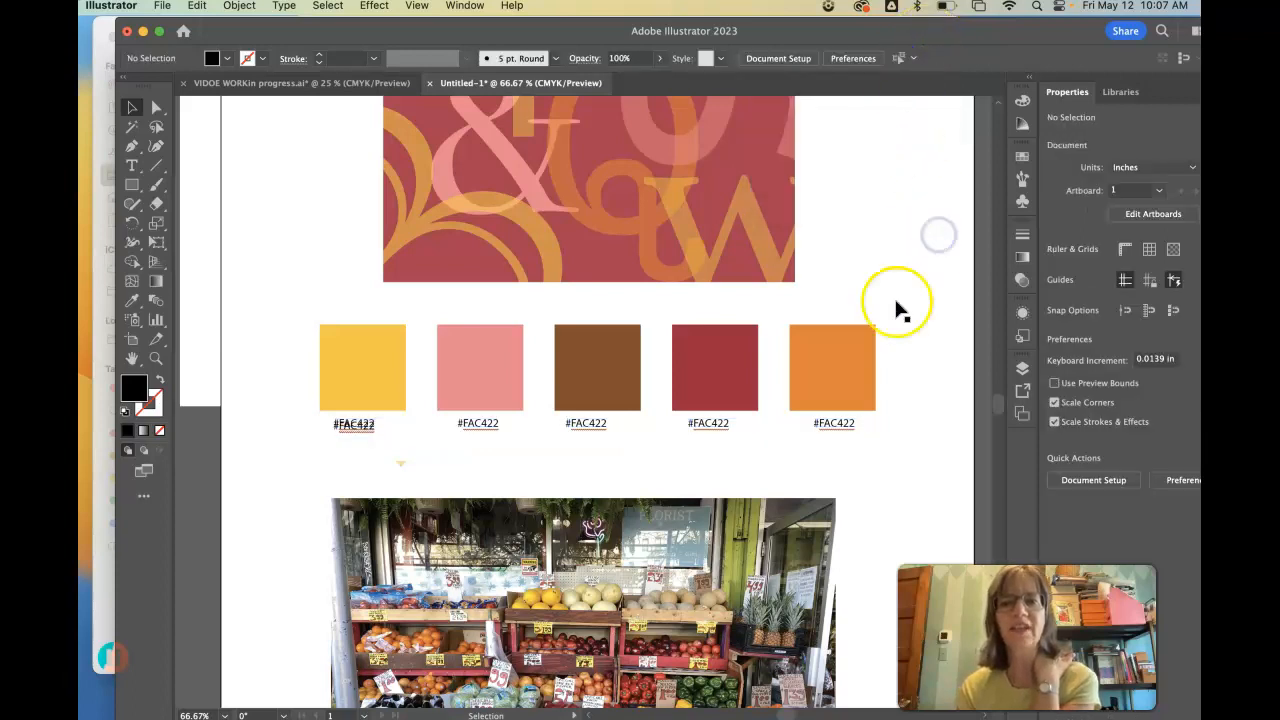
- Copy the pink swatch's hex code from the Color Picker and change the label below it to #F4838C
click(465, 387)
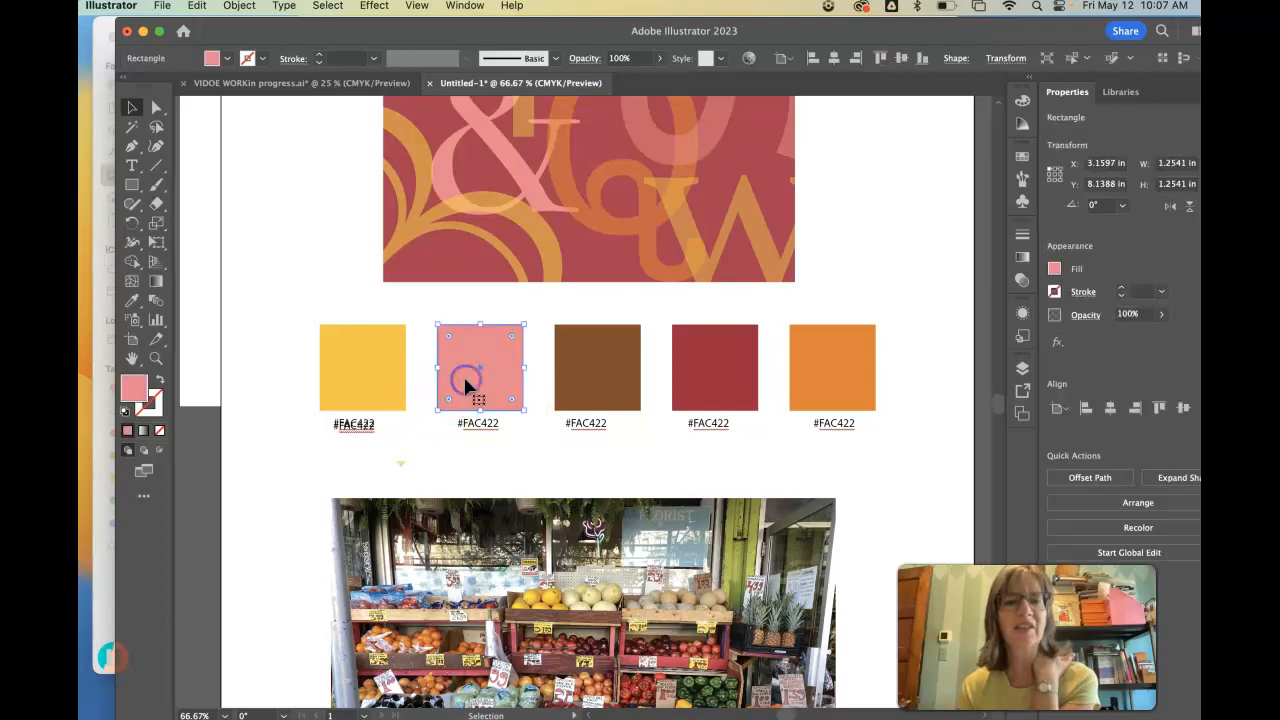
double_click(133, 389)
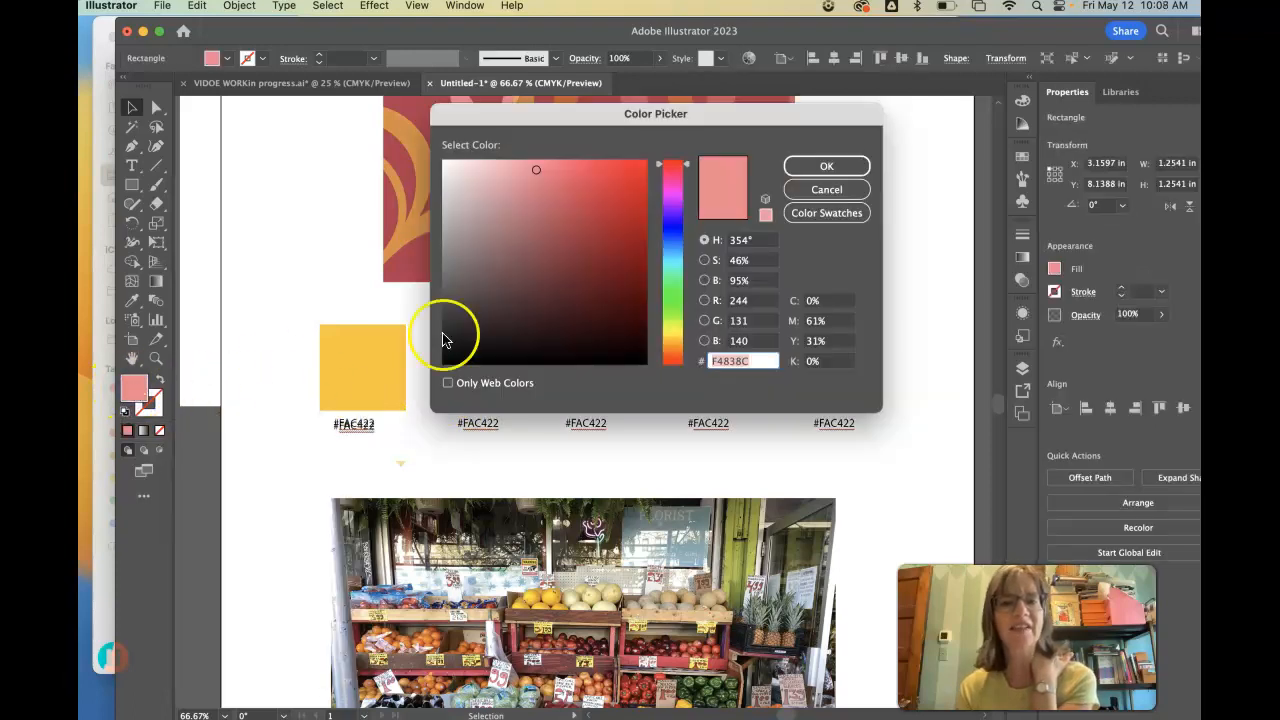
click(758, 361)
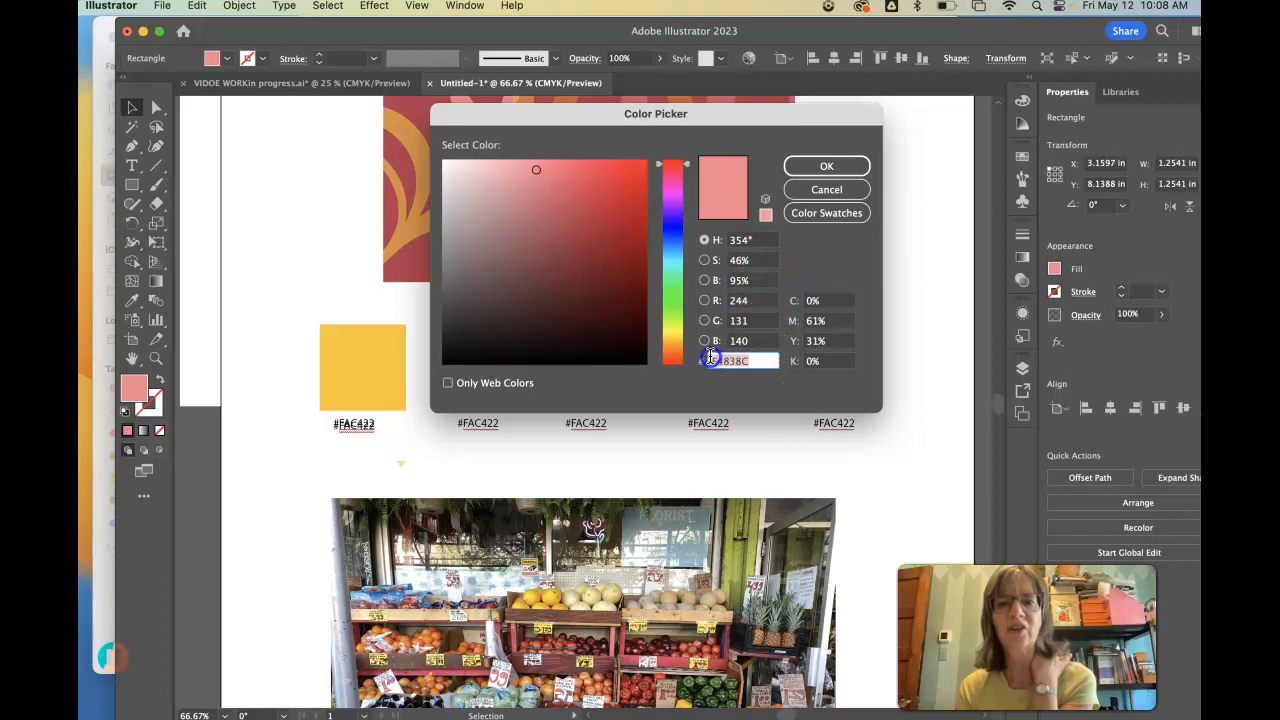
drag(584, 116, 736, 124)
click(499, 422)
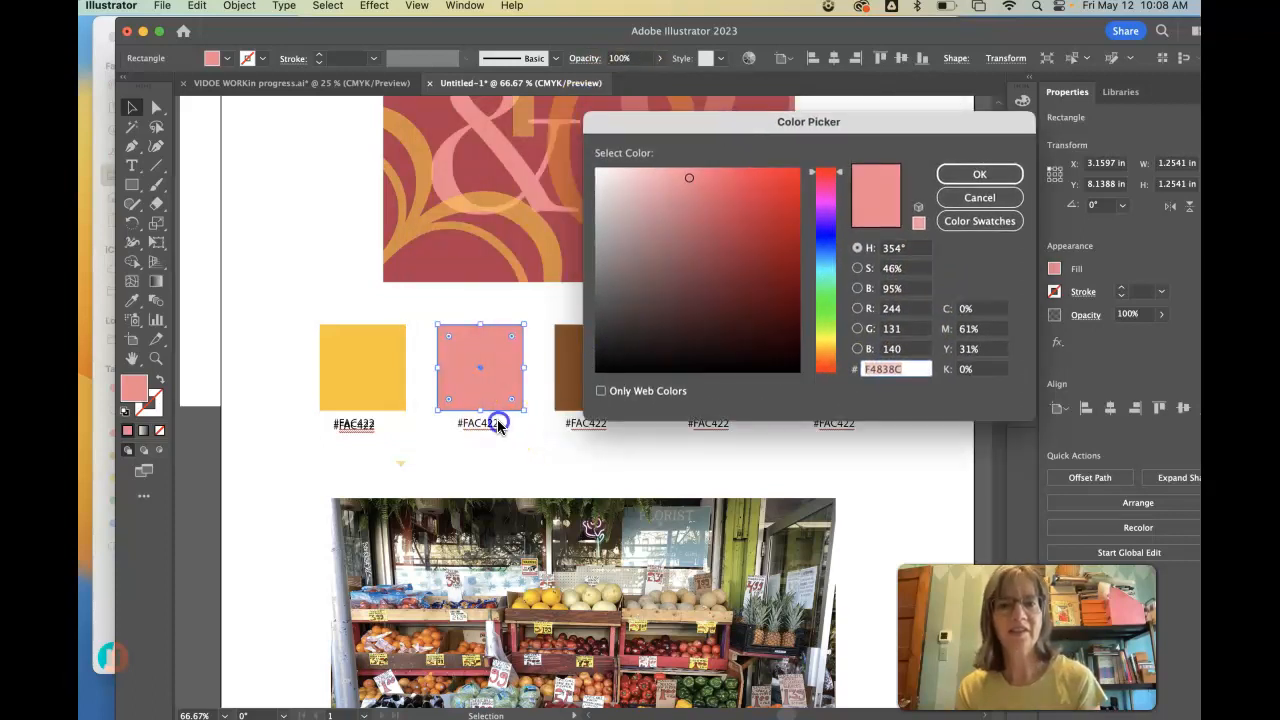
click(975, 197)
click(131, 165)
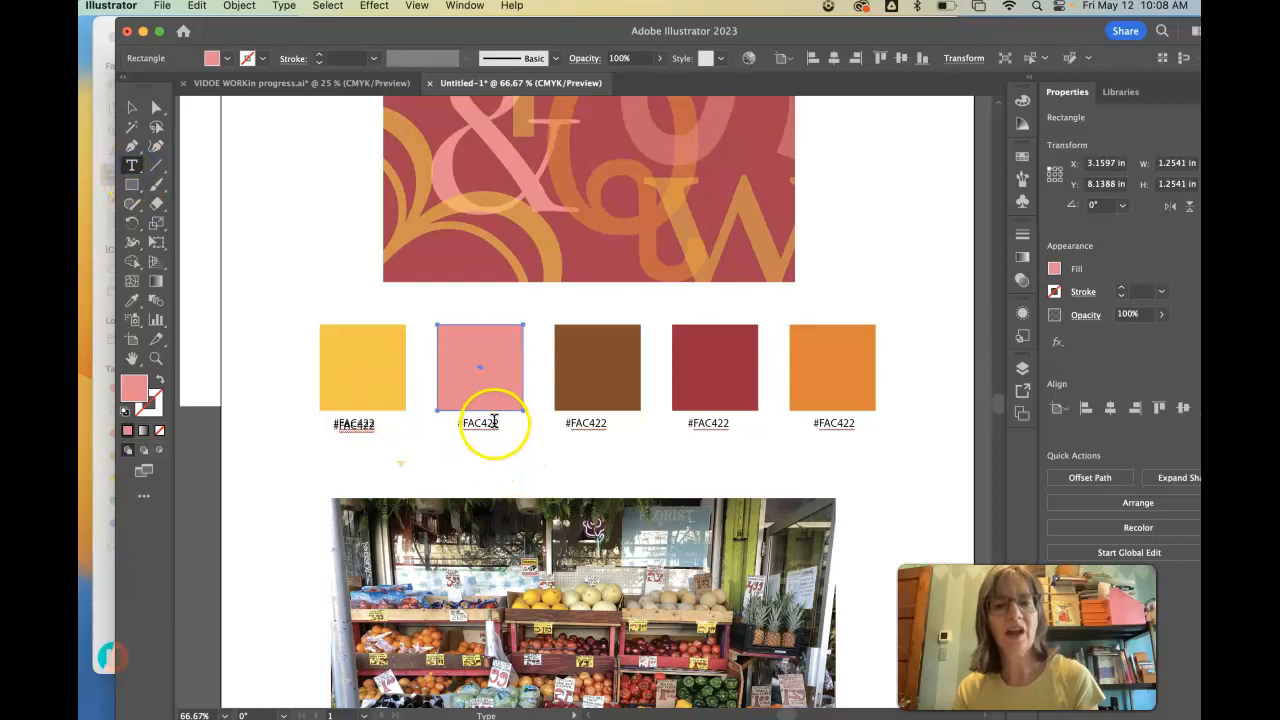
drag(497, 423, 471, 423)
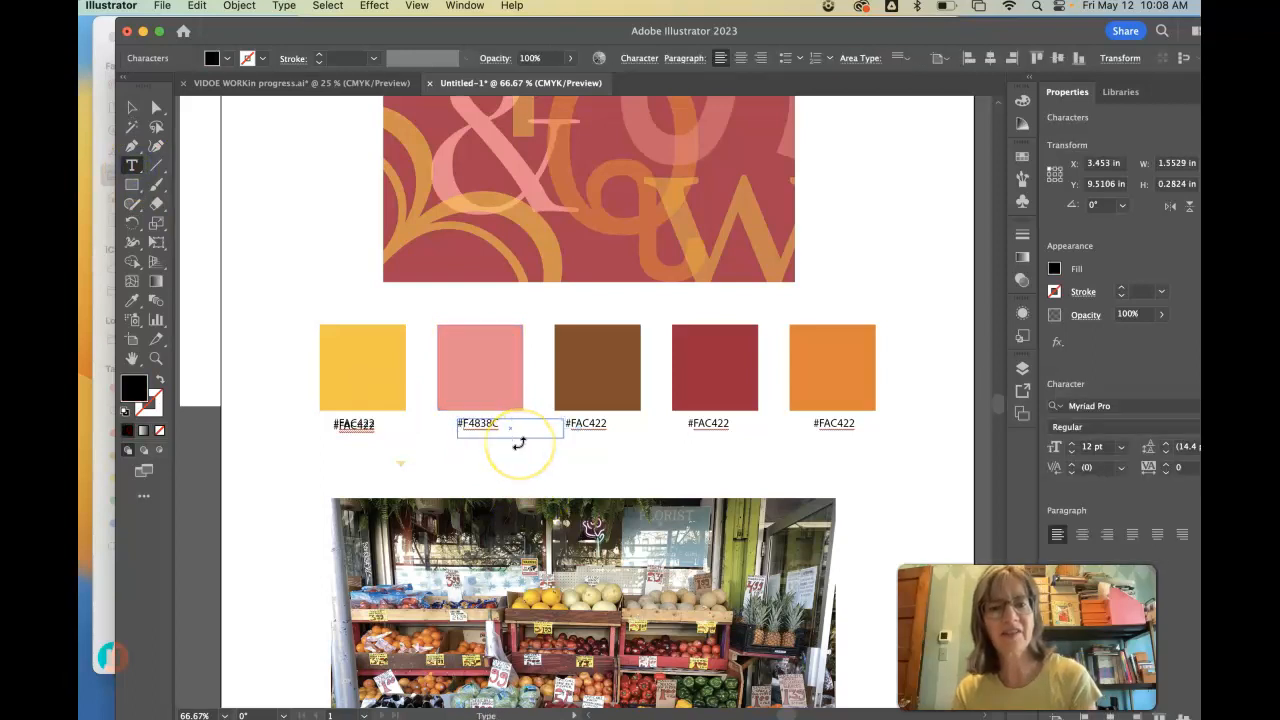
- Delete the duplicate hex code label overlapping the one below the yellow swatch
click(132, 107)
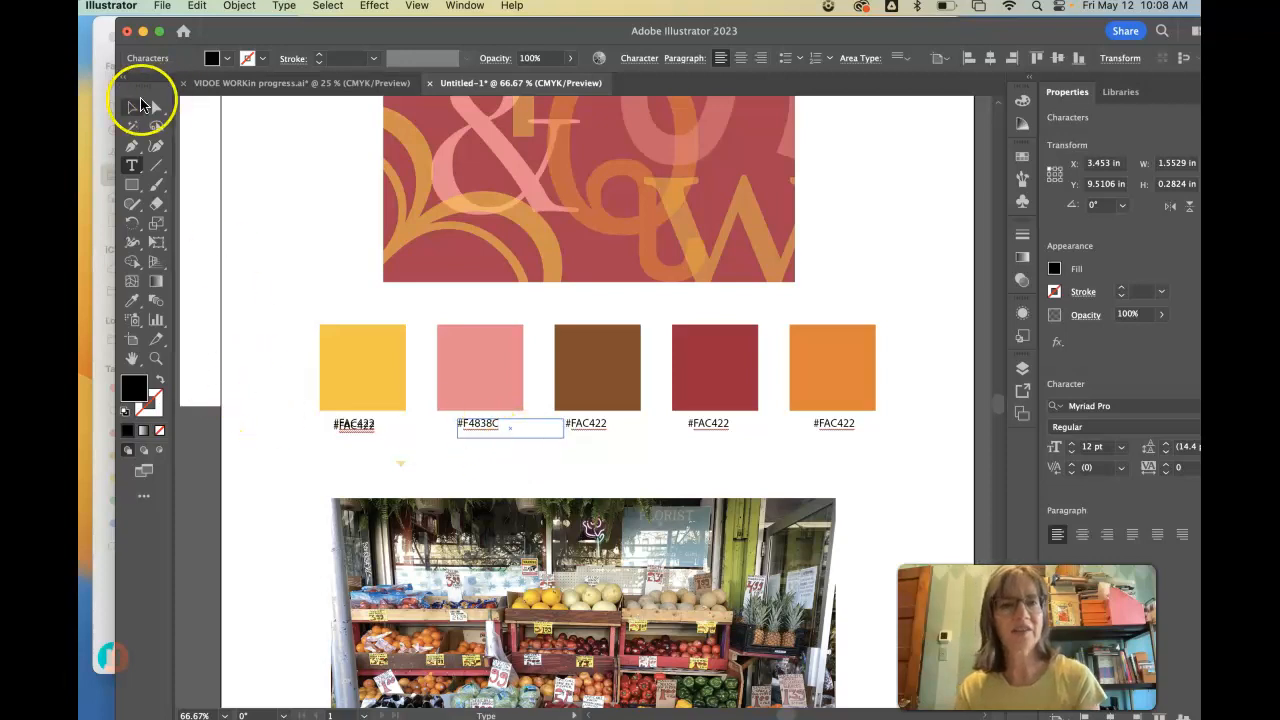
click(369, 428)
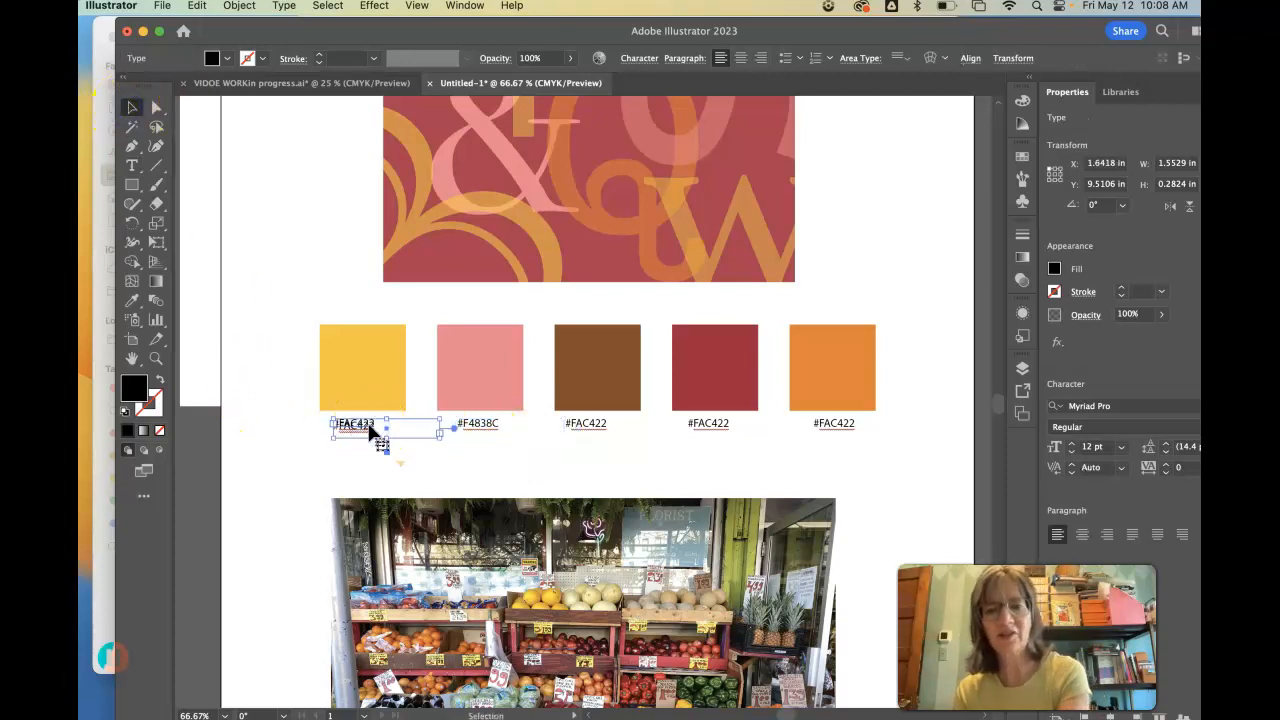
key(Delete)
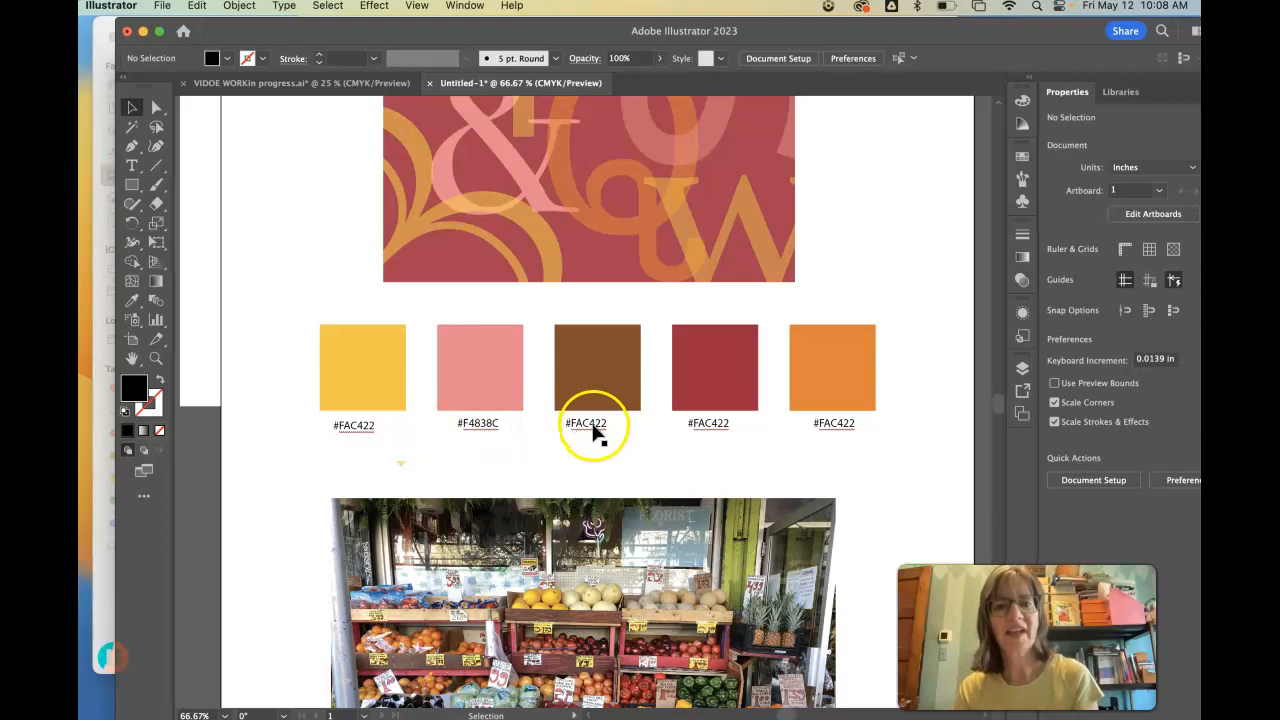
- Copy the brown swatch's hex code from the Color Picker and change the label below it to #8A4D24
click(131, 300)
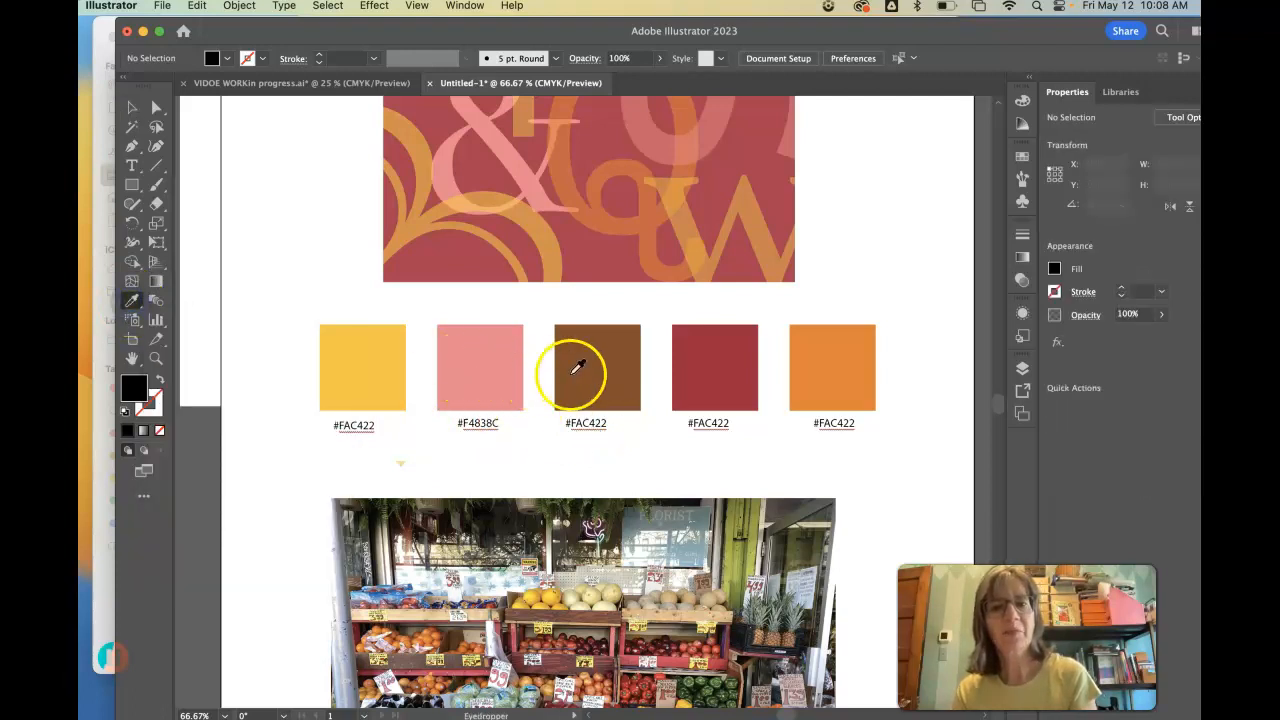
click(574, 368)
double_click(135, 386)
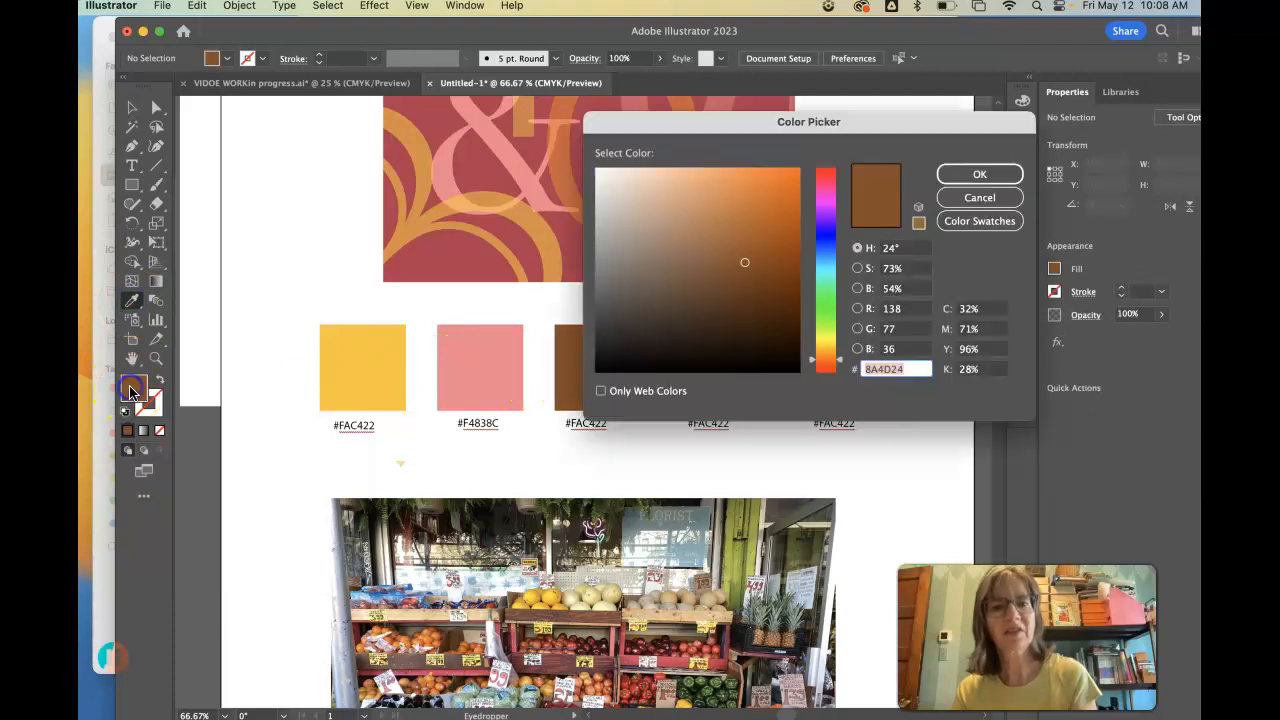
drag(912, 369, 872, 369)
key(super+c)
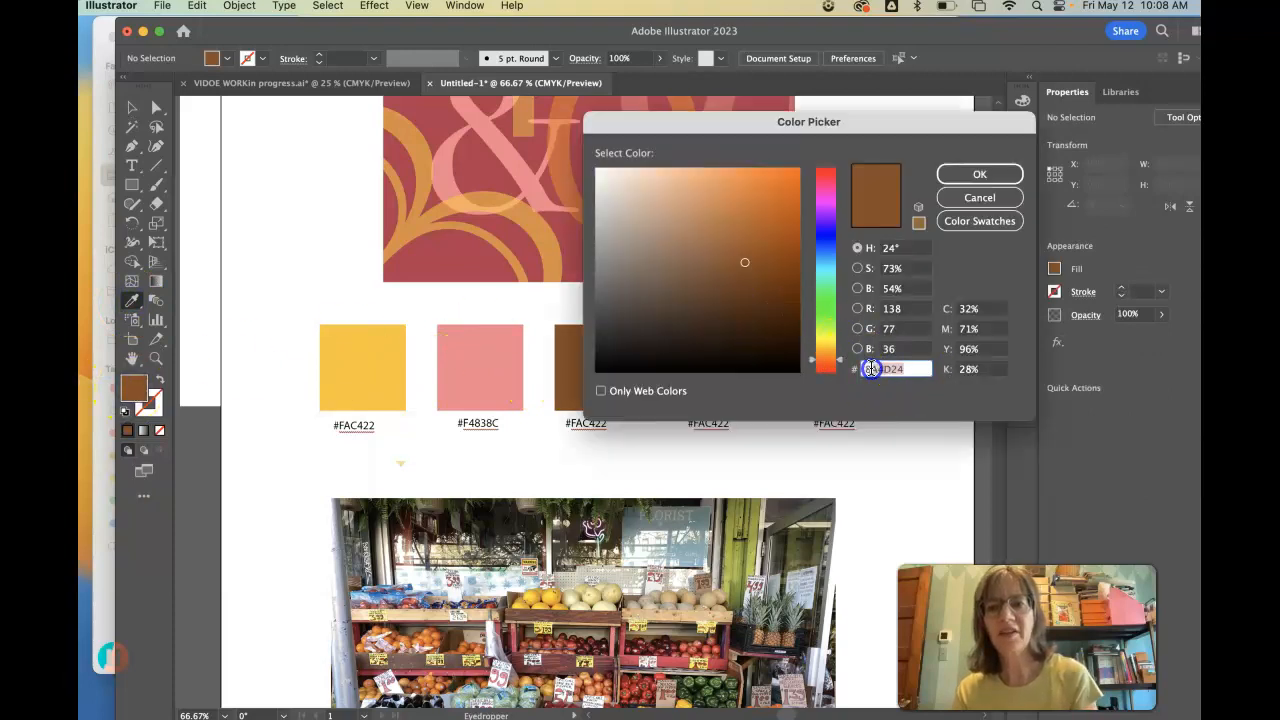
click(968, 174)
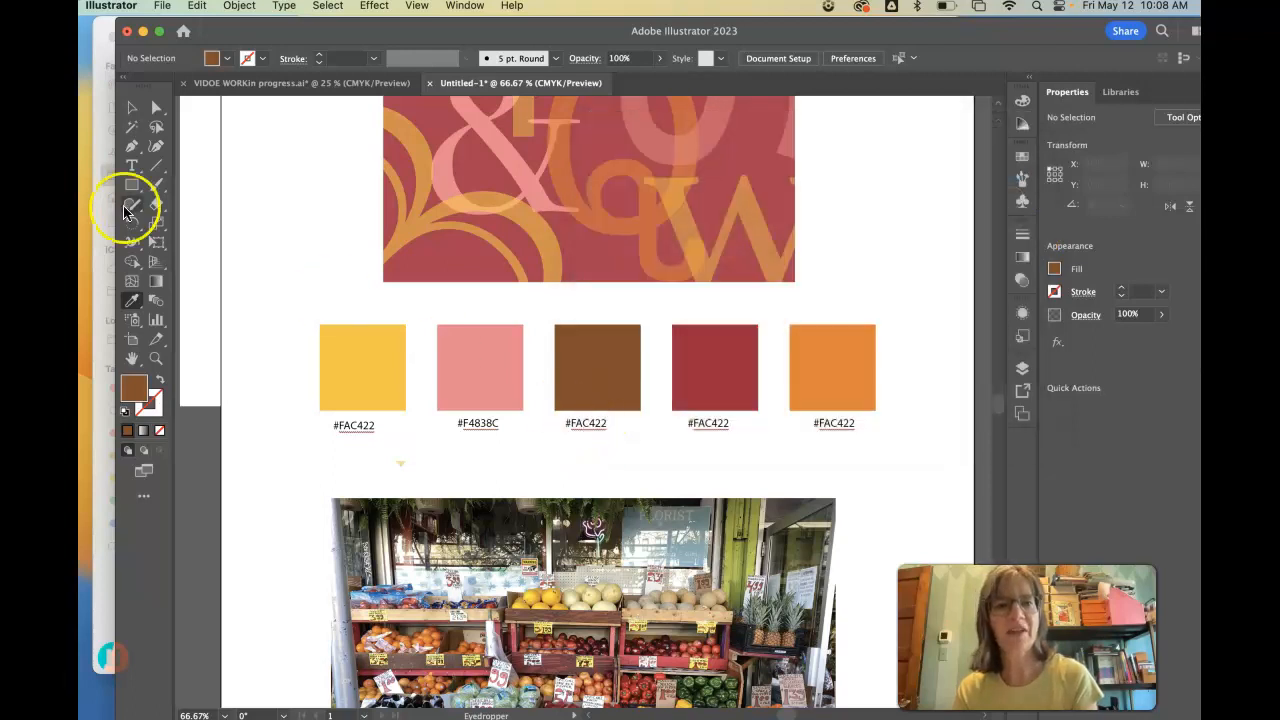
click(131, 165)
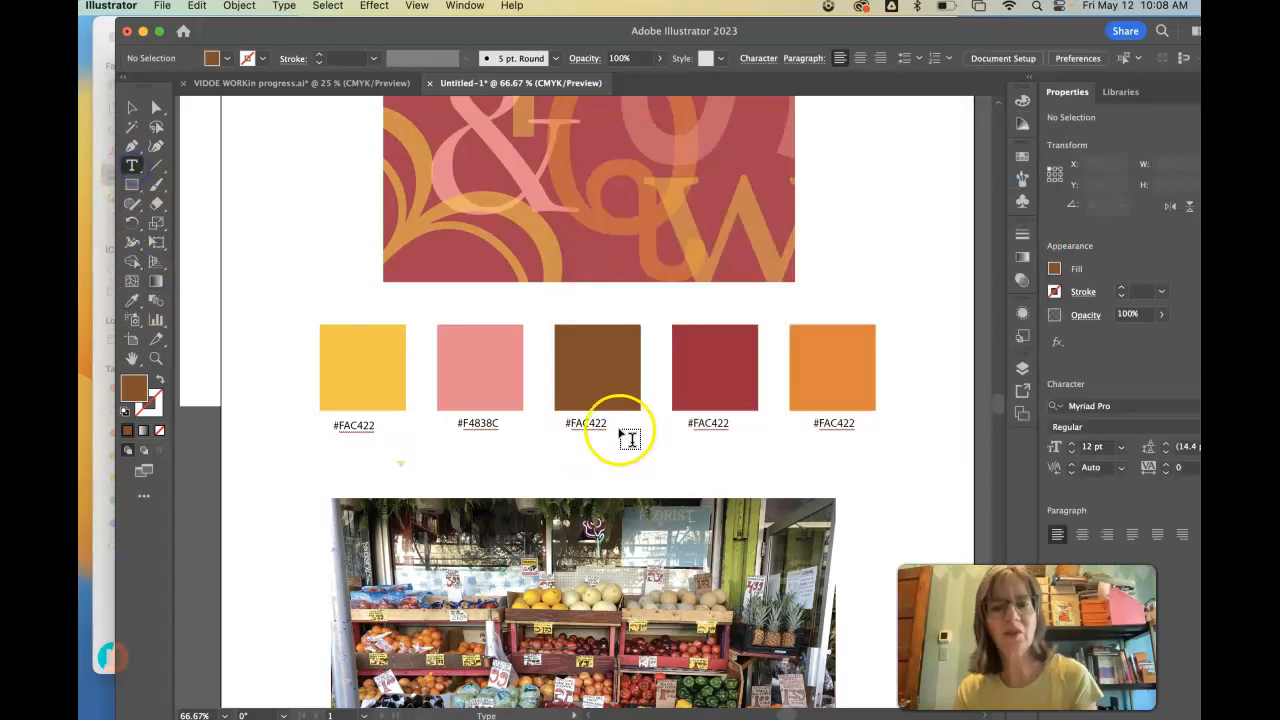
drag(605, 421, 572, 423)
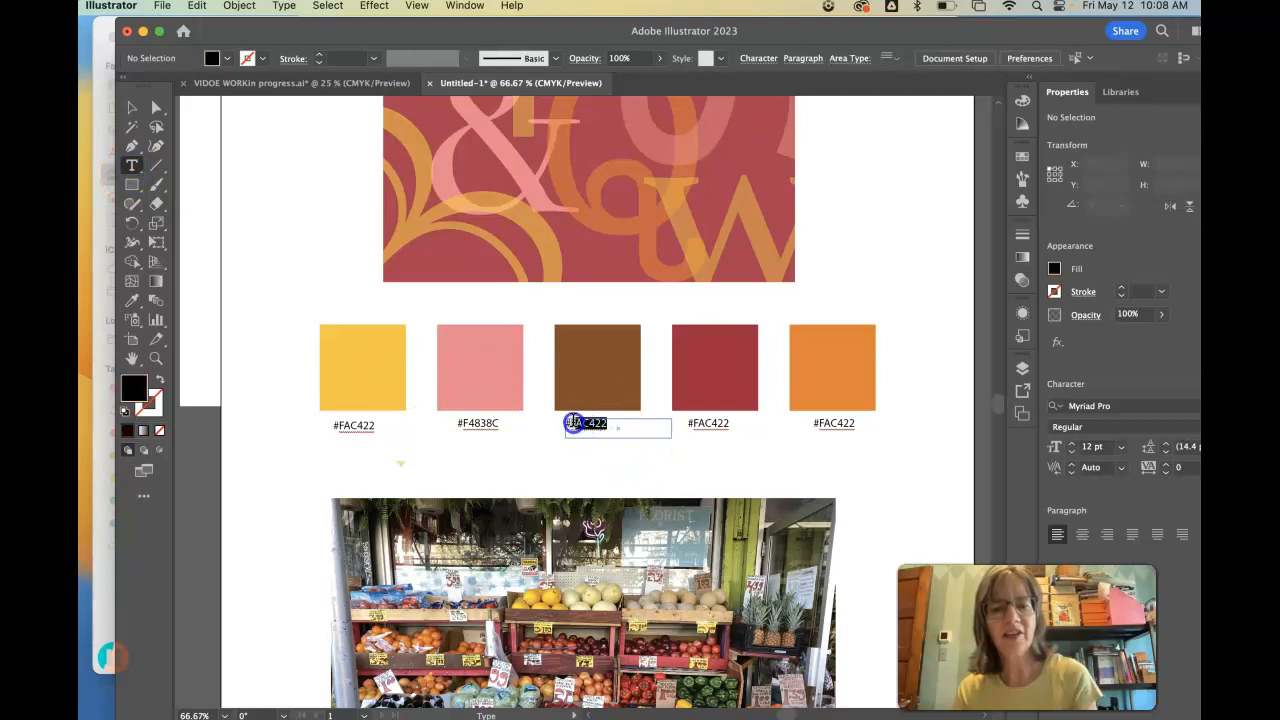
click(610, 427)
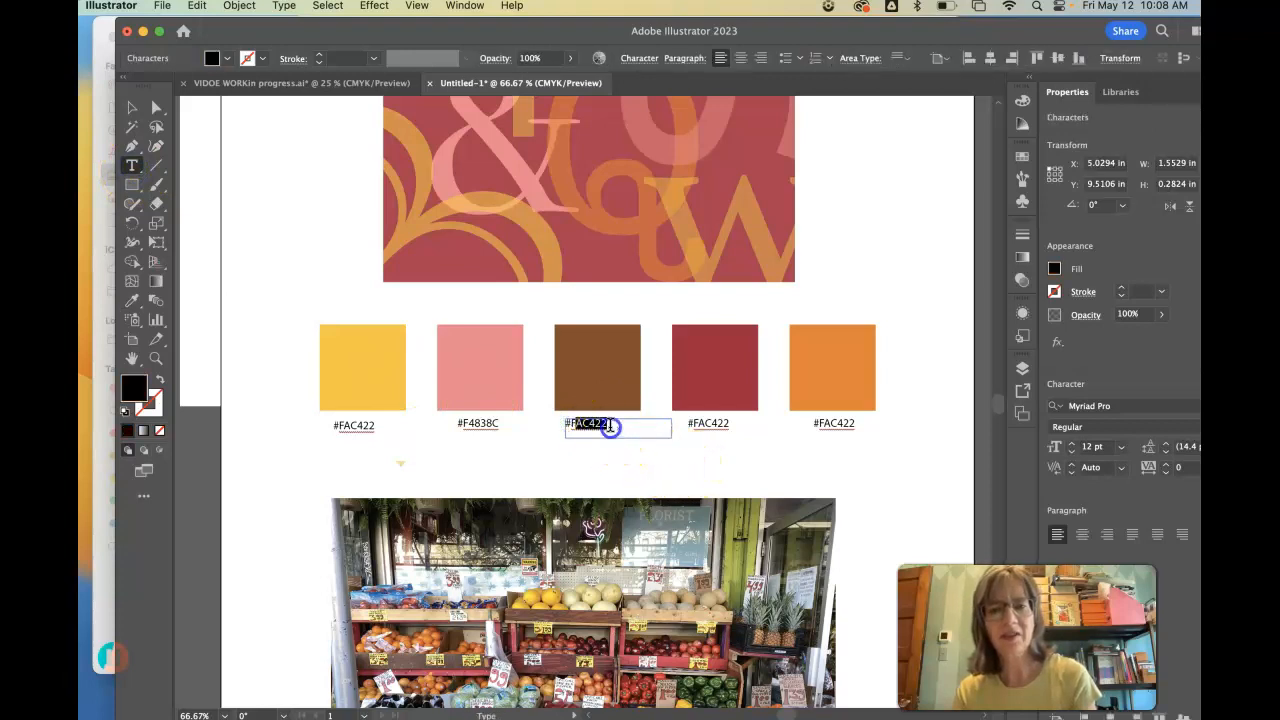
key(super+v)
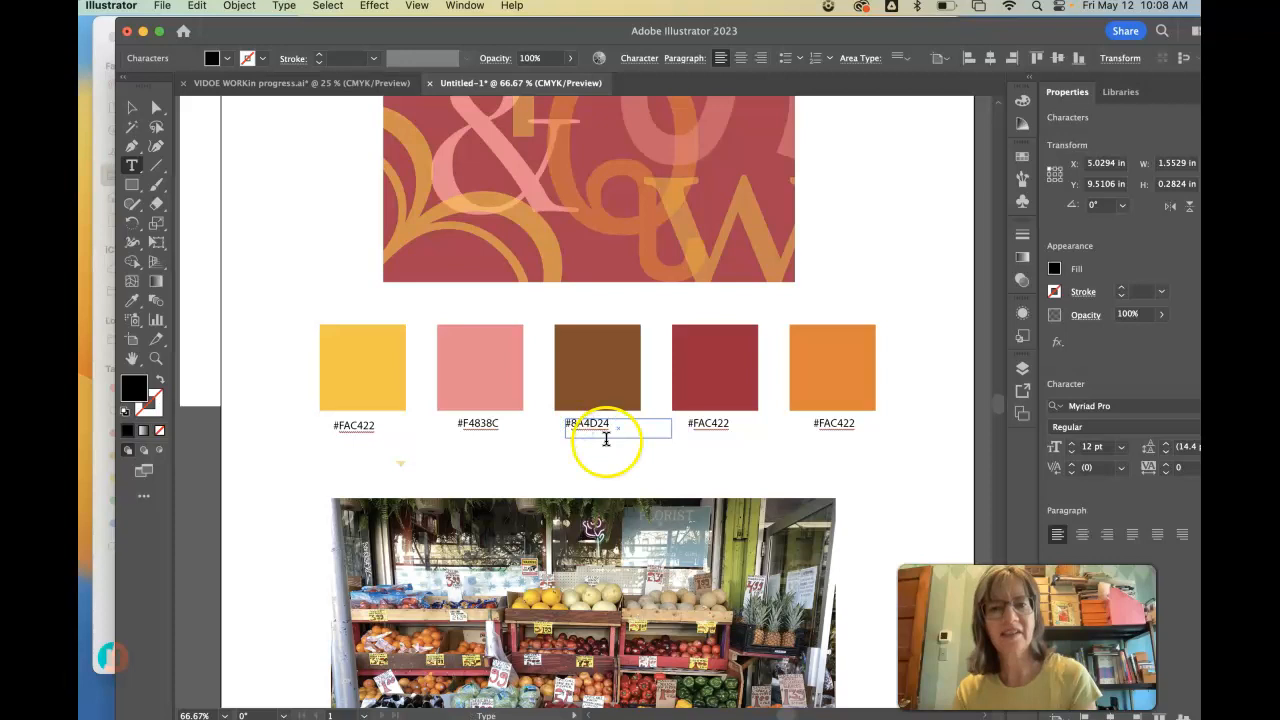
- Copy the dark red swatch's hex code from the Color Picker and replace the label below it with A71D3B
click(131, 300)
click(731, 355)
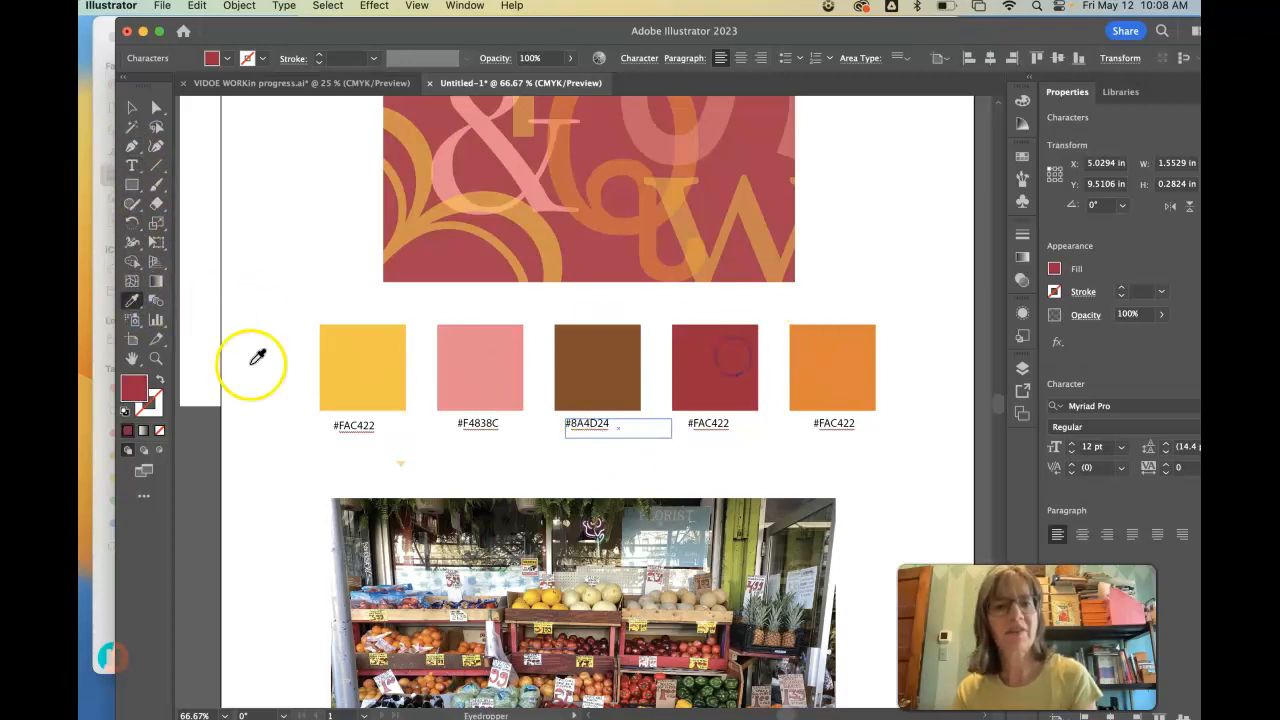
double_click(136, 386)
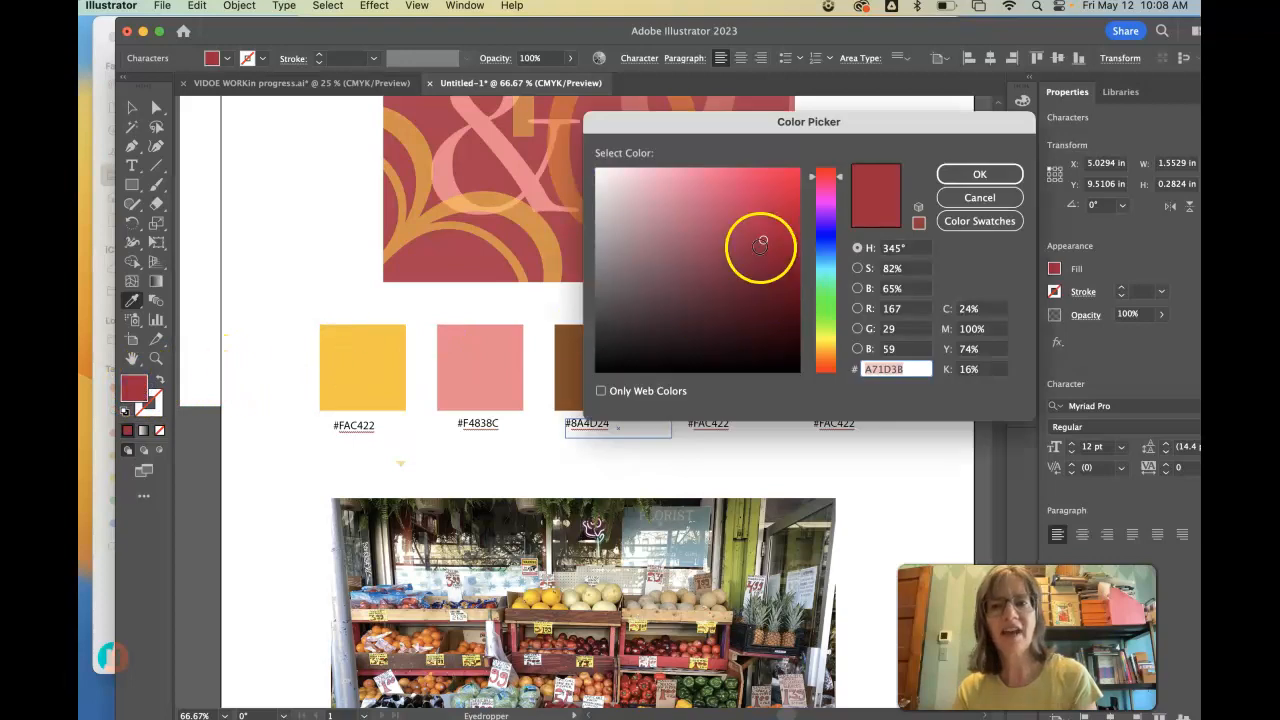
click(907, 370)
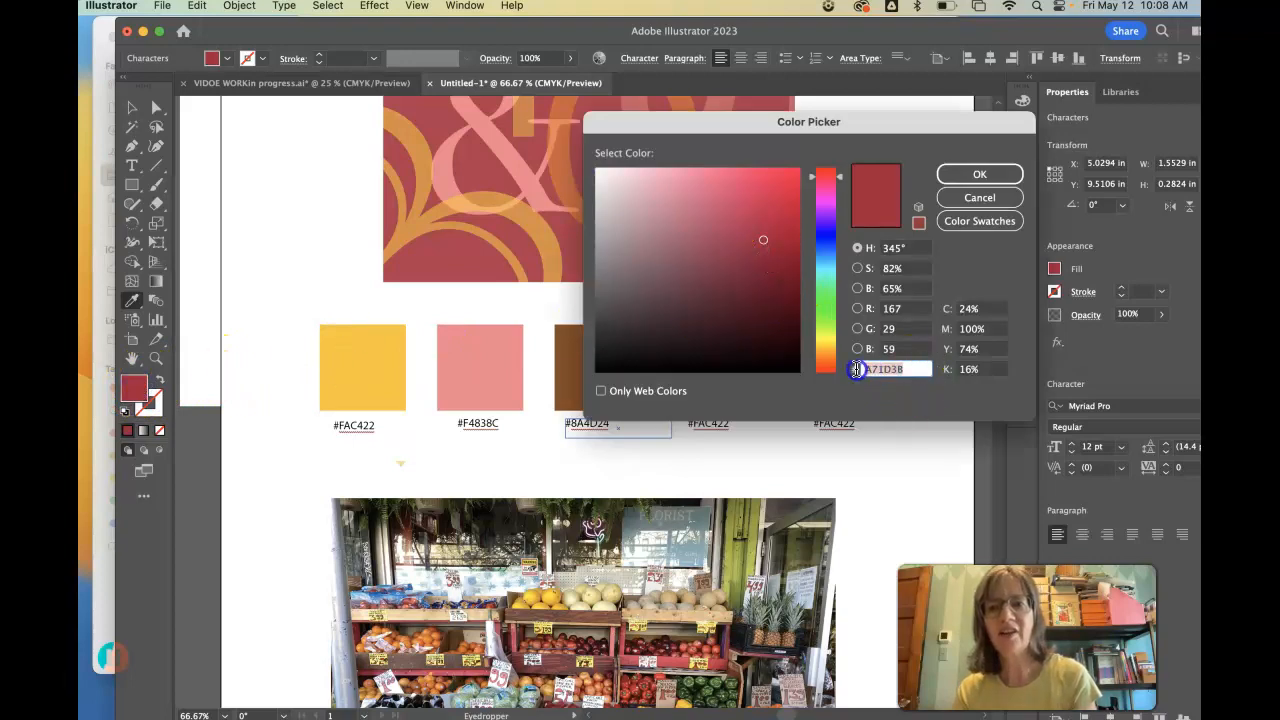
click(980, 175)
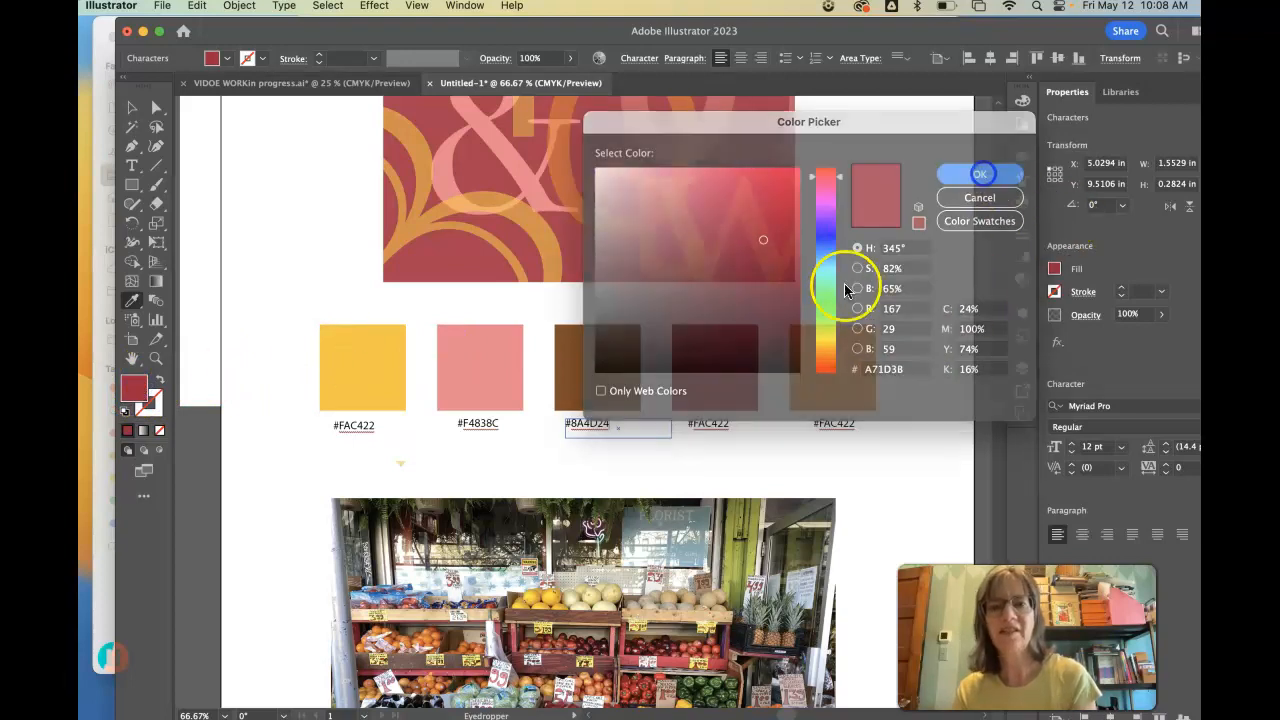
click(131, 165)
drag(727, 424, 680, 419)
text(A71D3B)
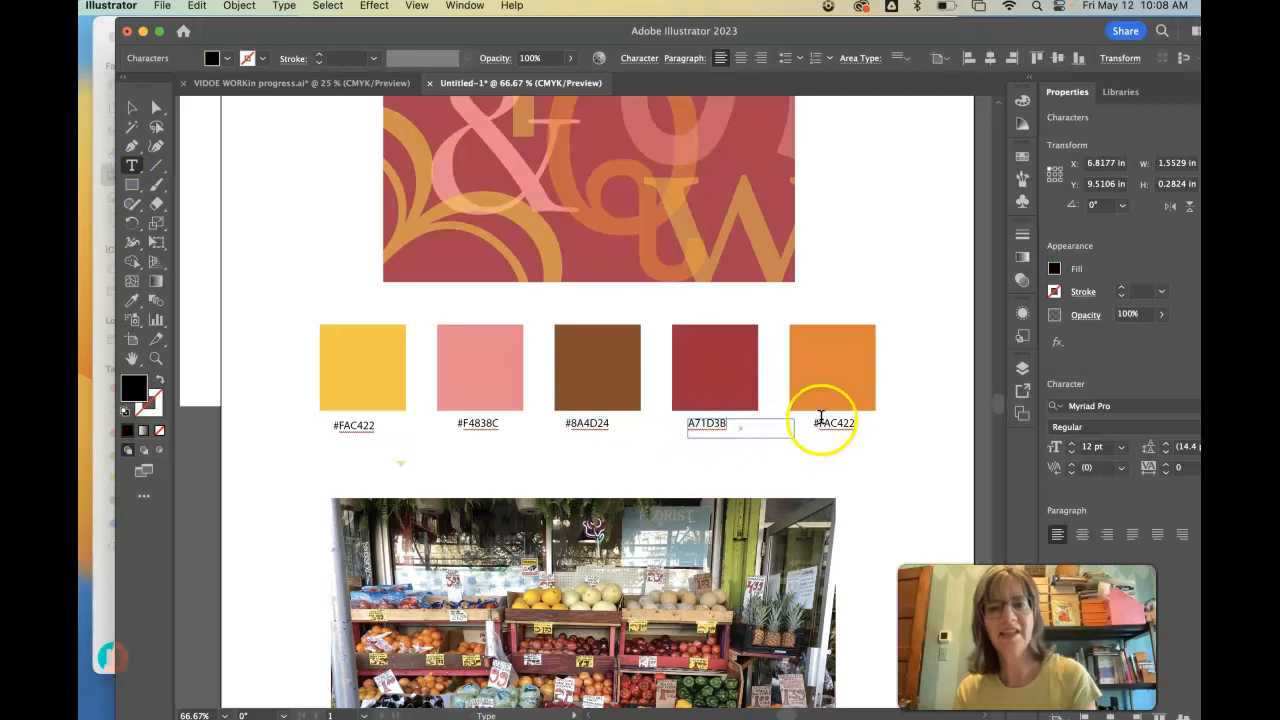
- Copy the orange swatch's hex code from the Color Picker and change the label below it to #ED7D23
click(133, 300)
click(860, 385)
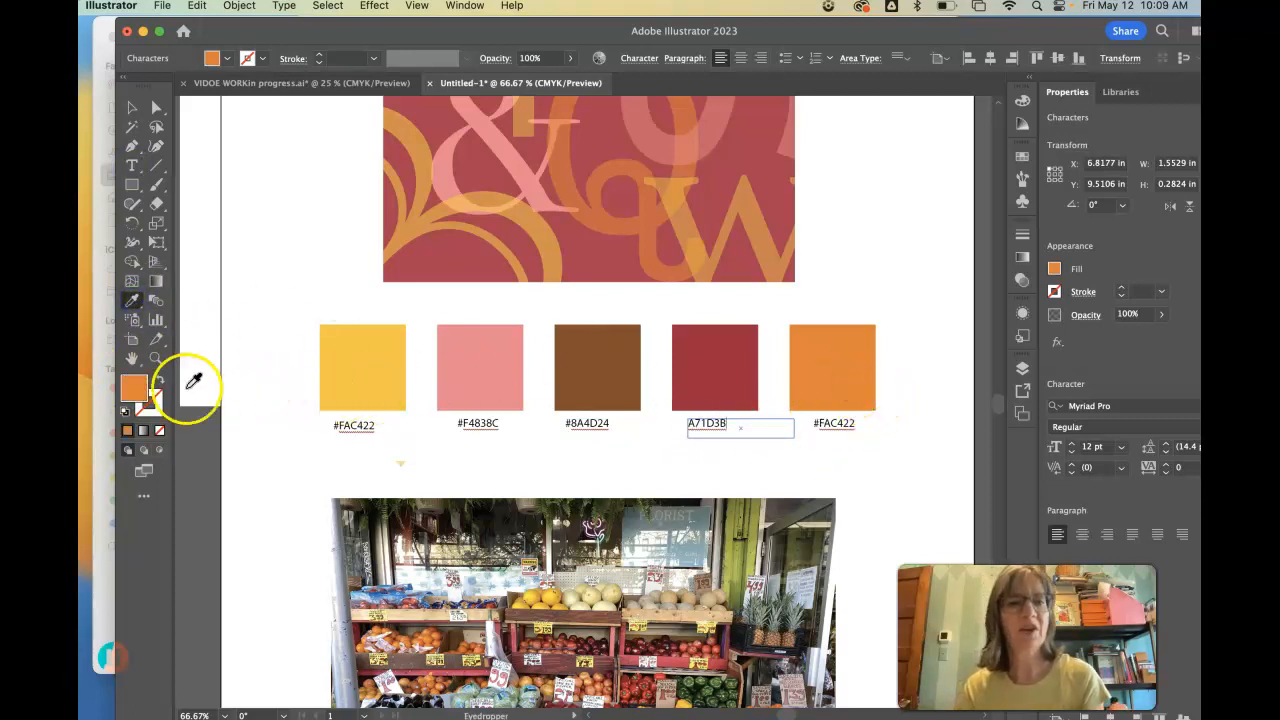
double_click(134, 388)
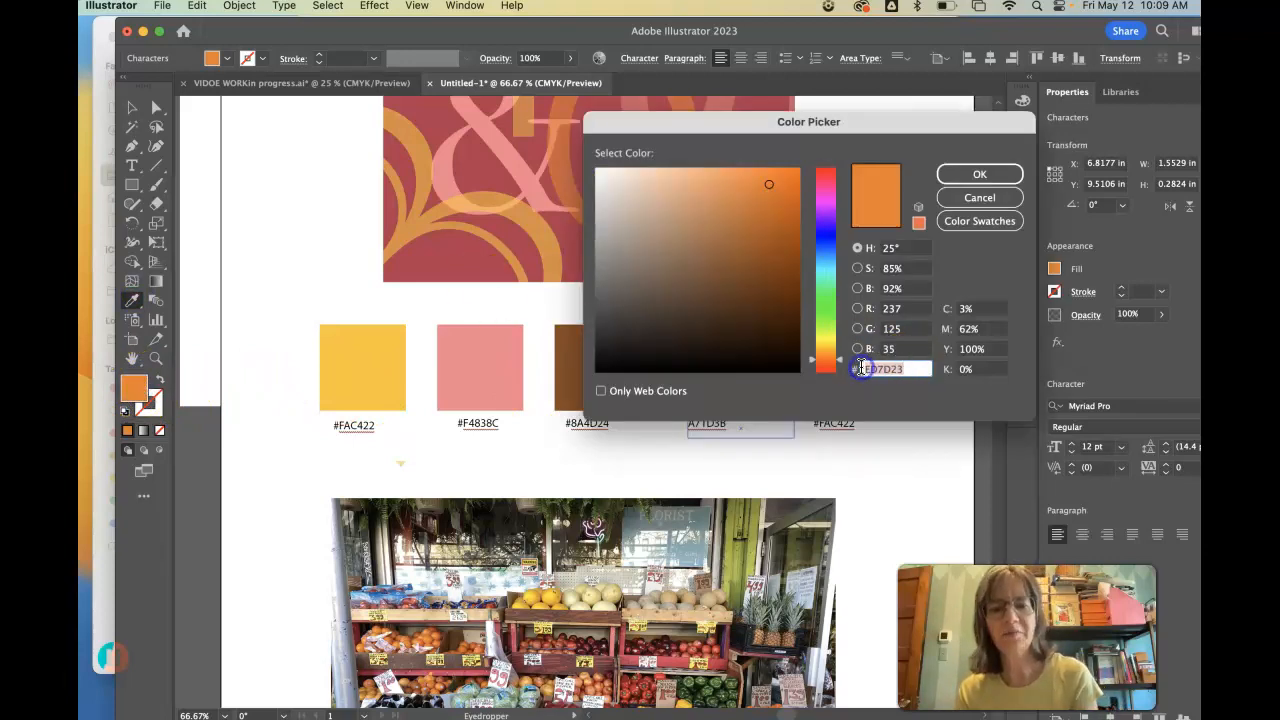
click(983, 177)
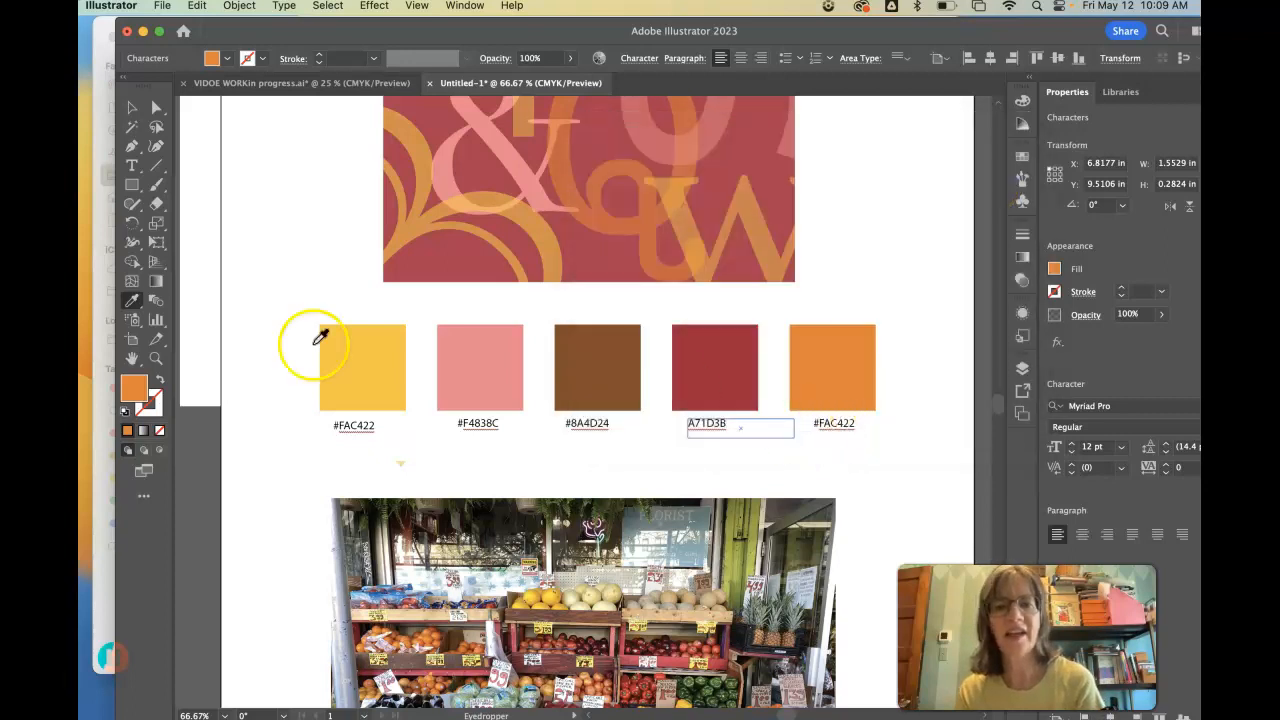
click(131, 165)
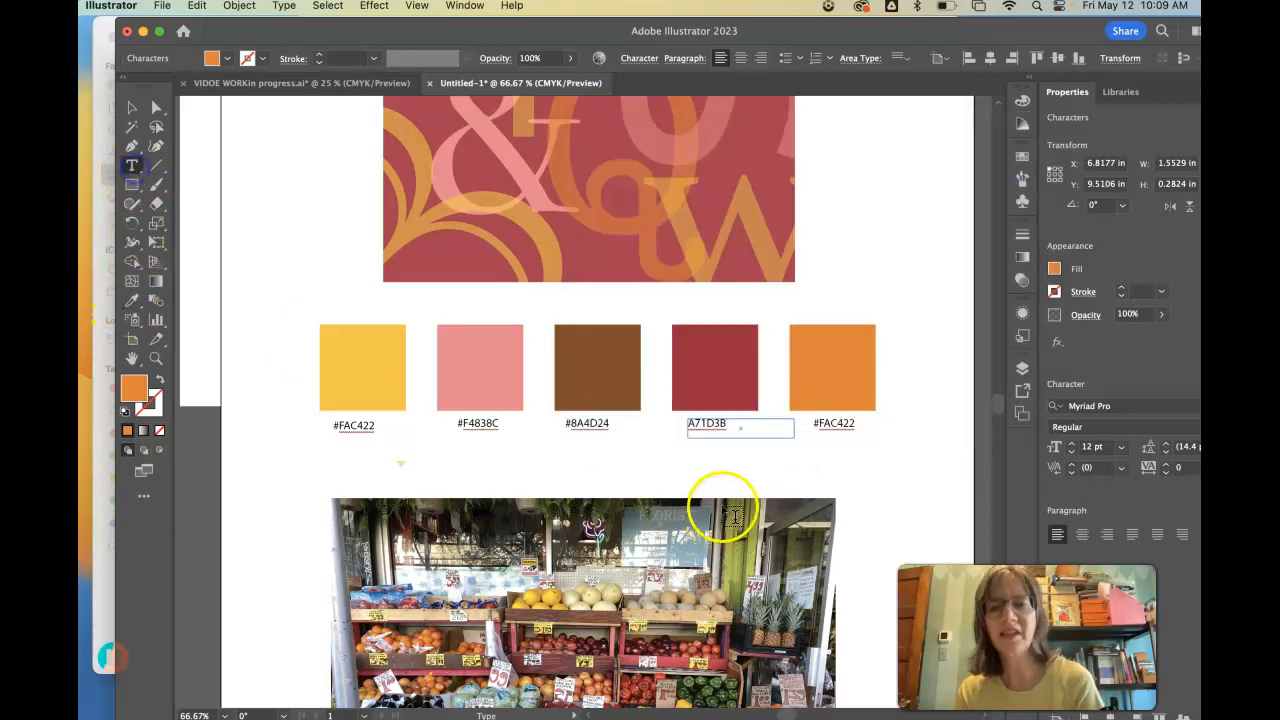
drag(857, 424, 823, 427)
text(ED7D23)
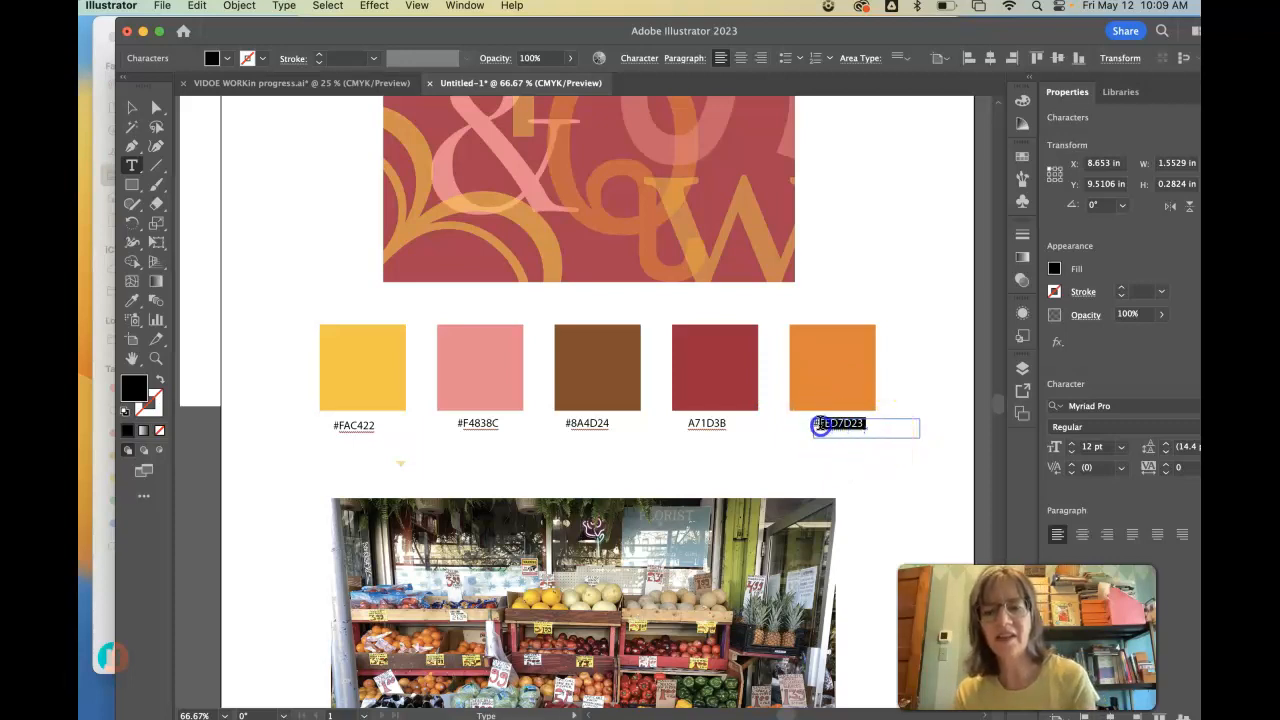
click(818, 424)
key(BackSpace)
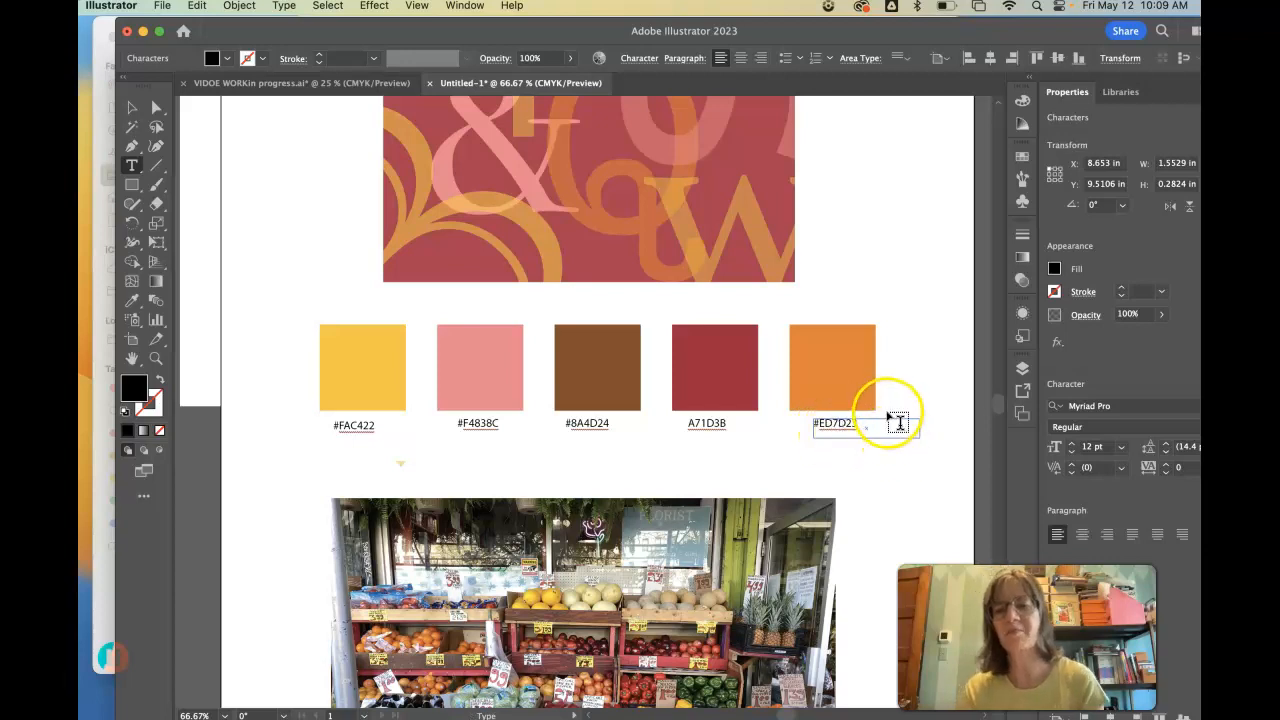
click(132, 107)
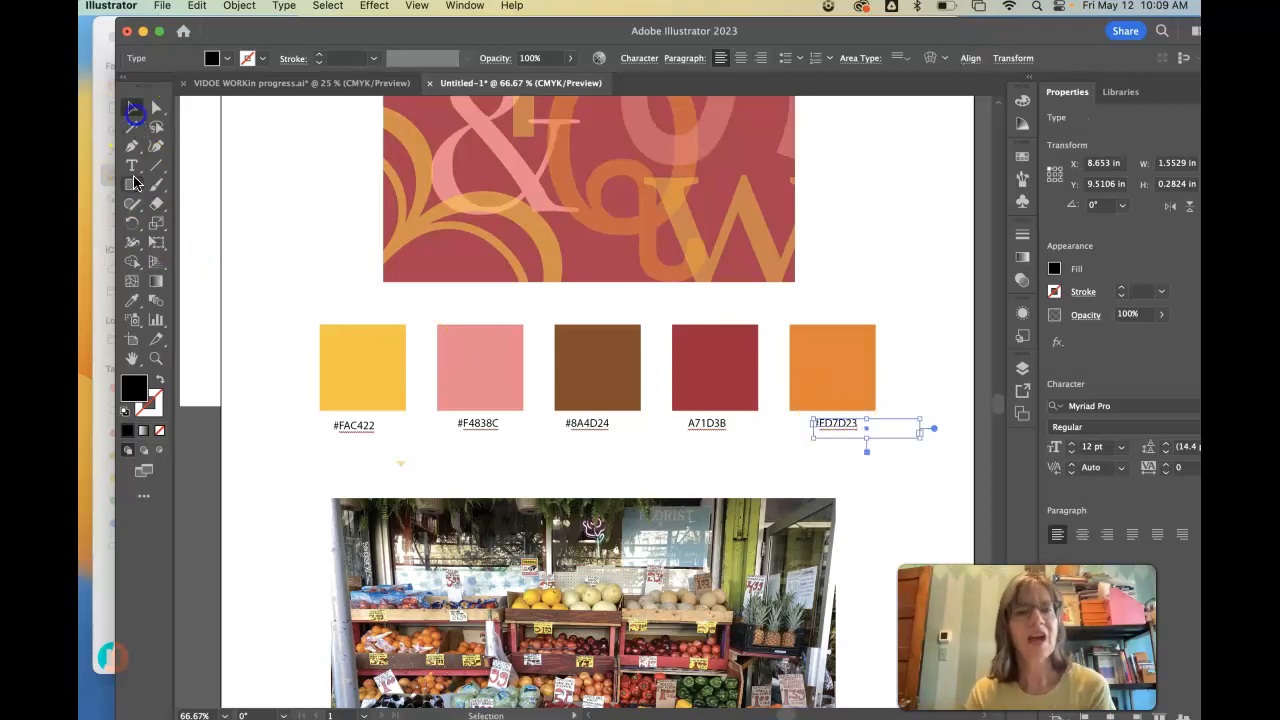
- Sample the yellow swatch with the Eyedropper and try darker and more muted shades of it in the Color Picker
click(135, 301)
click(362, 346)
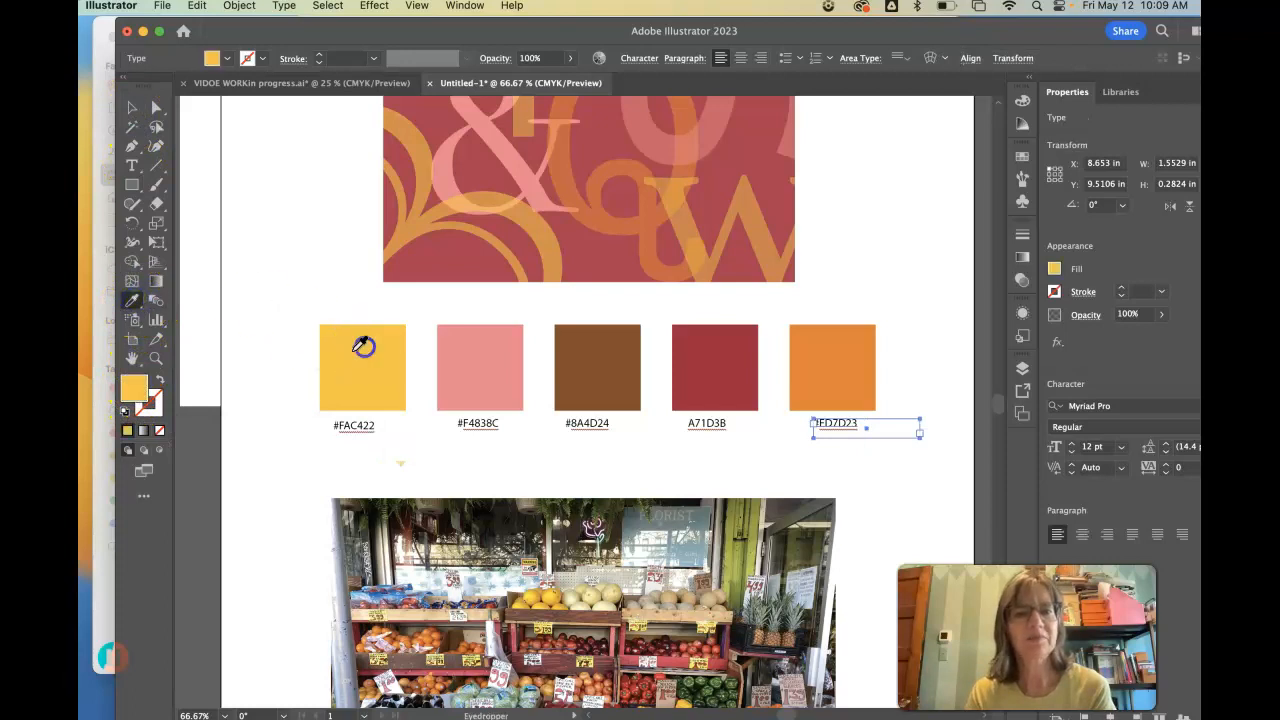
double_click(132, 388)
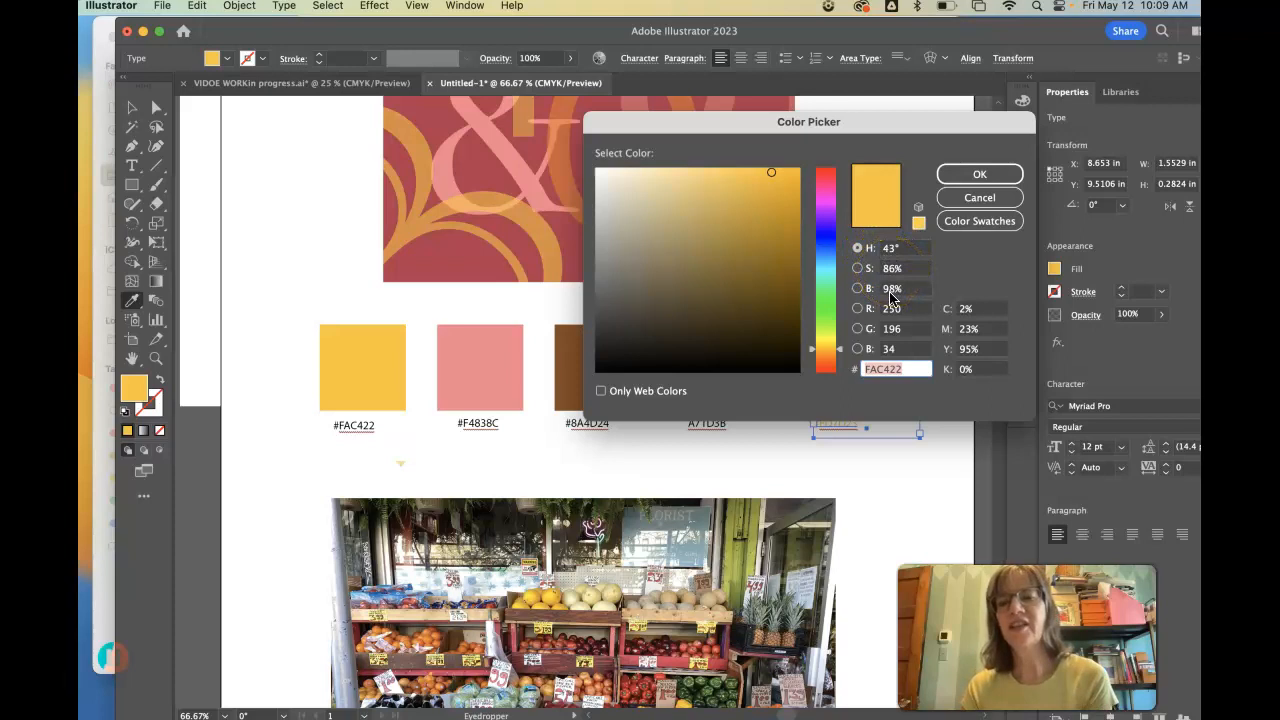
drag(771, 174, 766, 198)
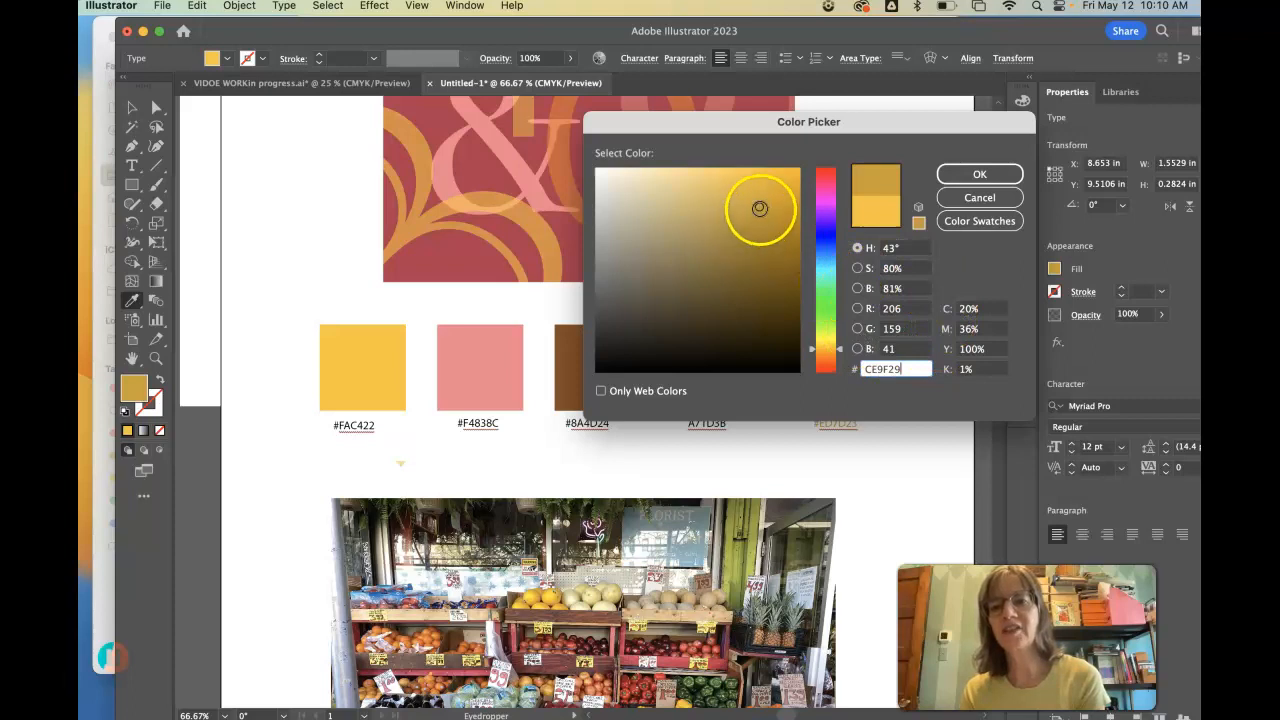
click(734, 242)
click(767, 288)
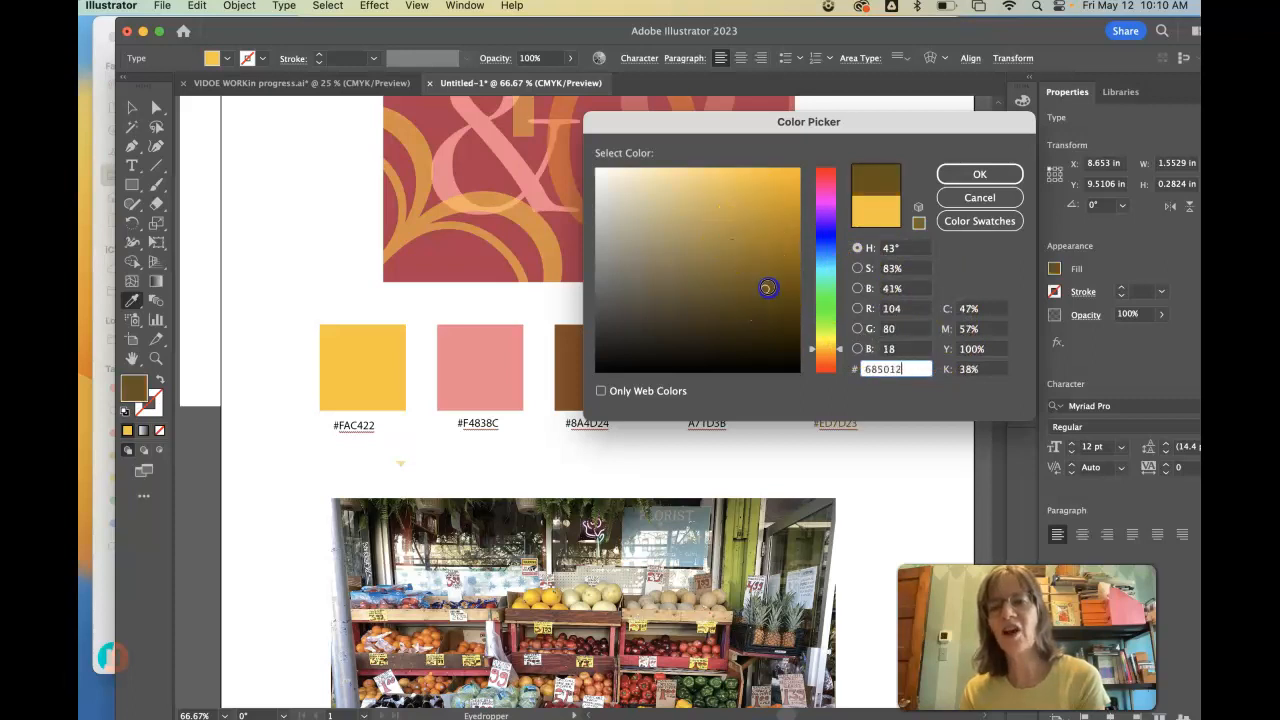
click(707, 334)
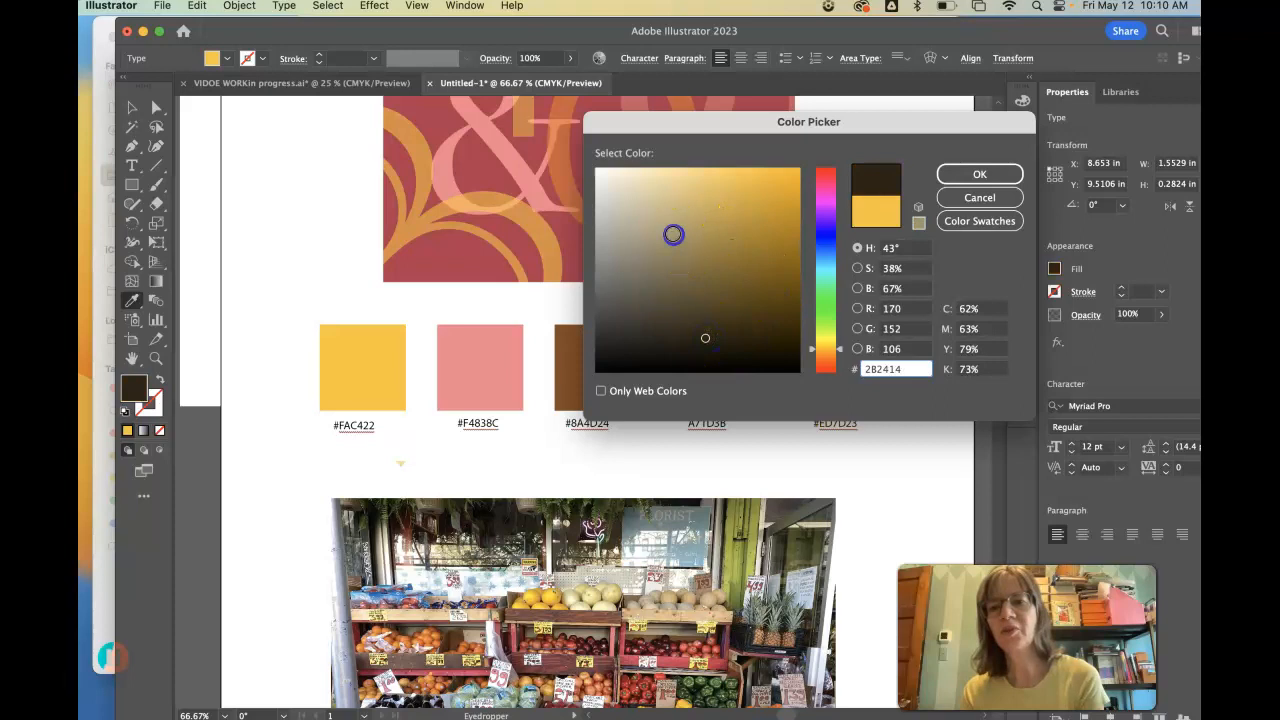
click(672, 235)
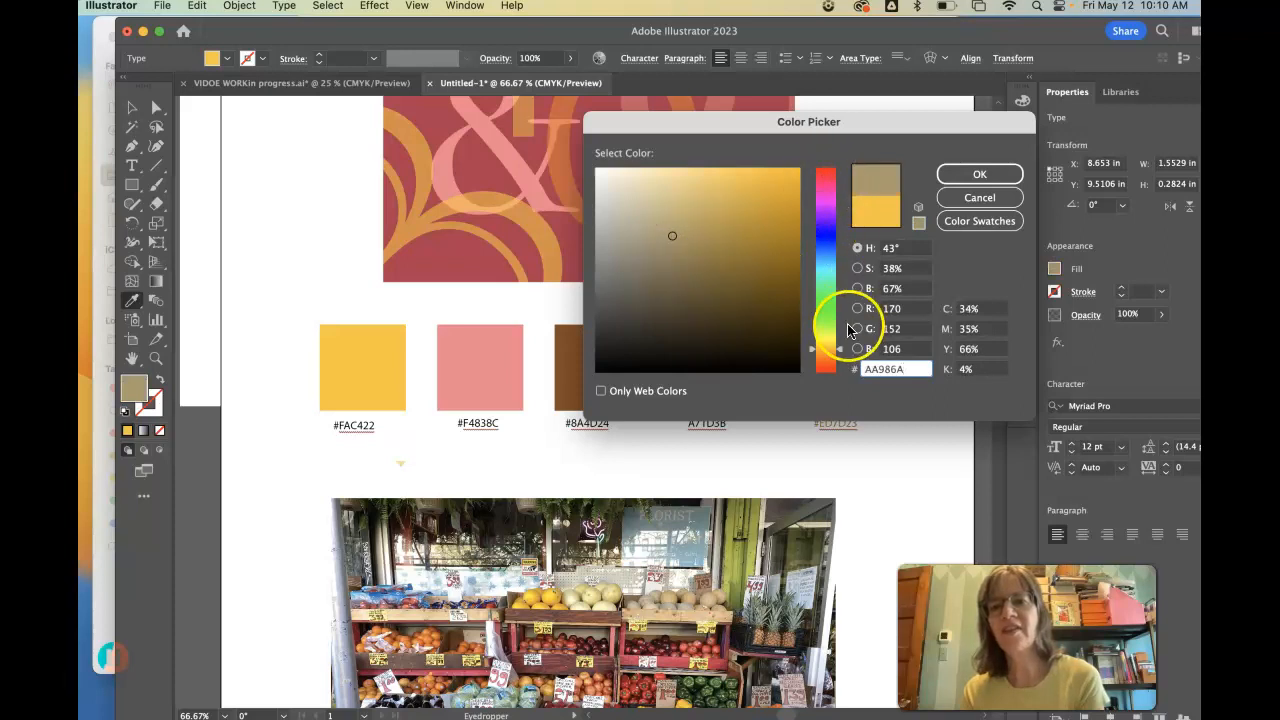
mouse_move(829, 343)
mouse_down()
mouse_move(846, 181)
mouse_move(831, 343)
mouse_up()
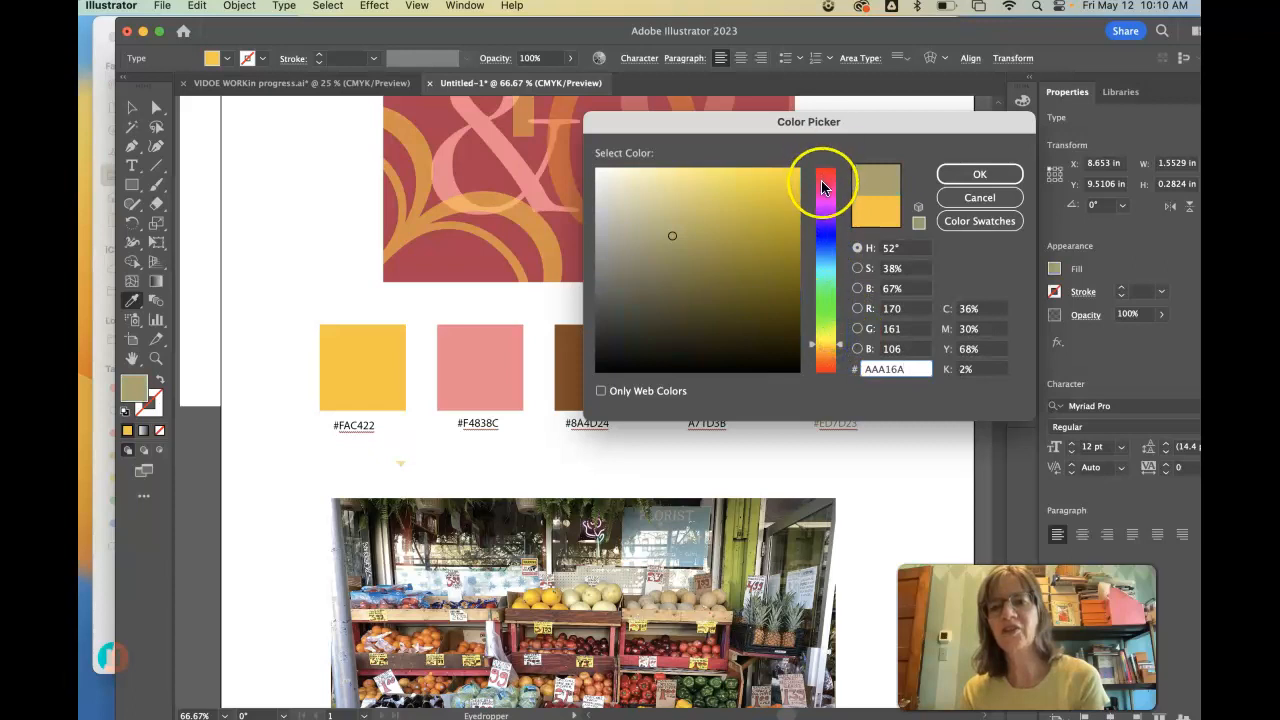
- Shift the Color Picker hue to 334° and apply the bright pink EA1B79 as the fill of the selected label
click(825, 181)
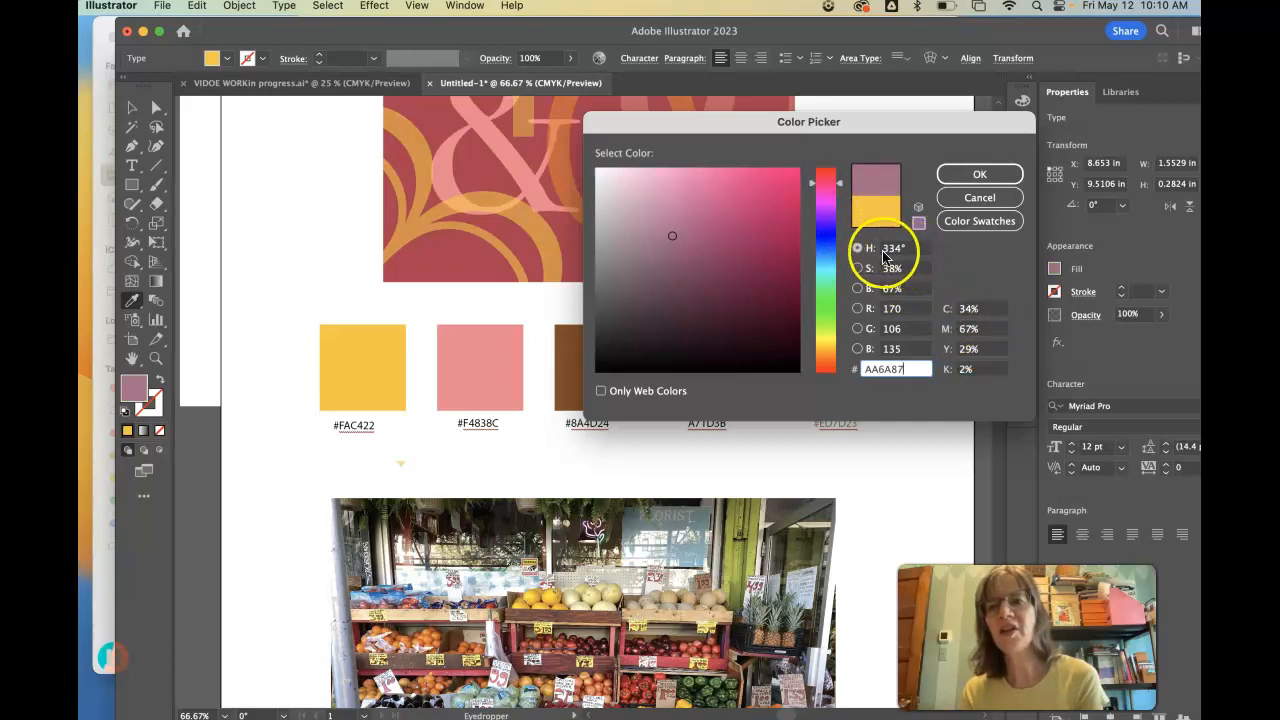
drag(672, 237, 795, 173)
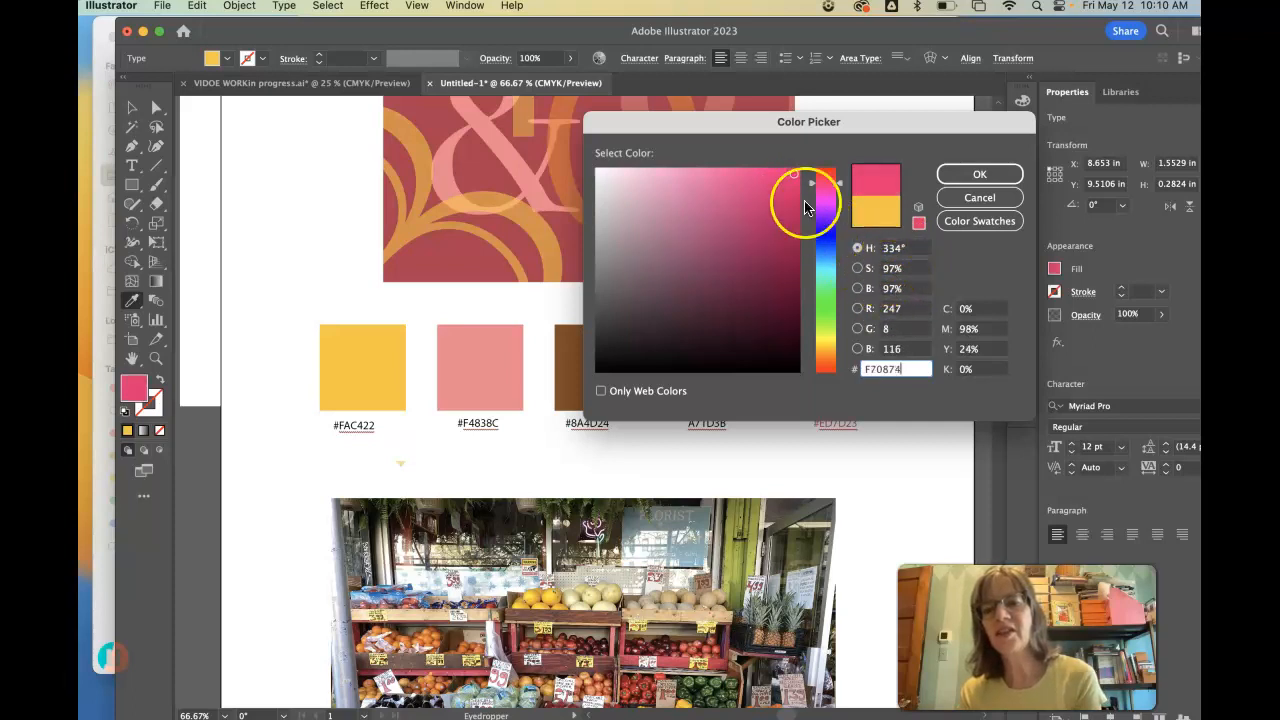
drag(791, 175, 617, 351)
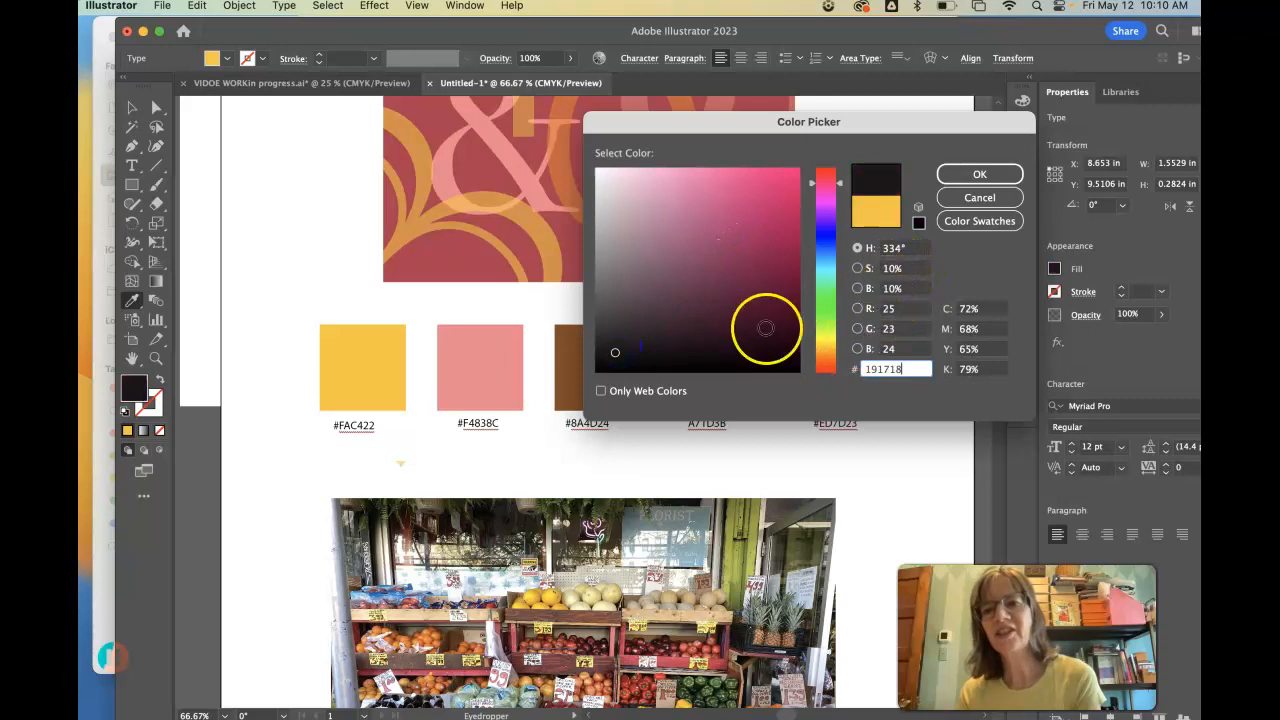
drag(749, 214, 777, 184)
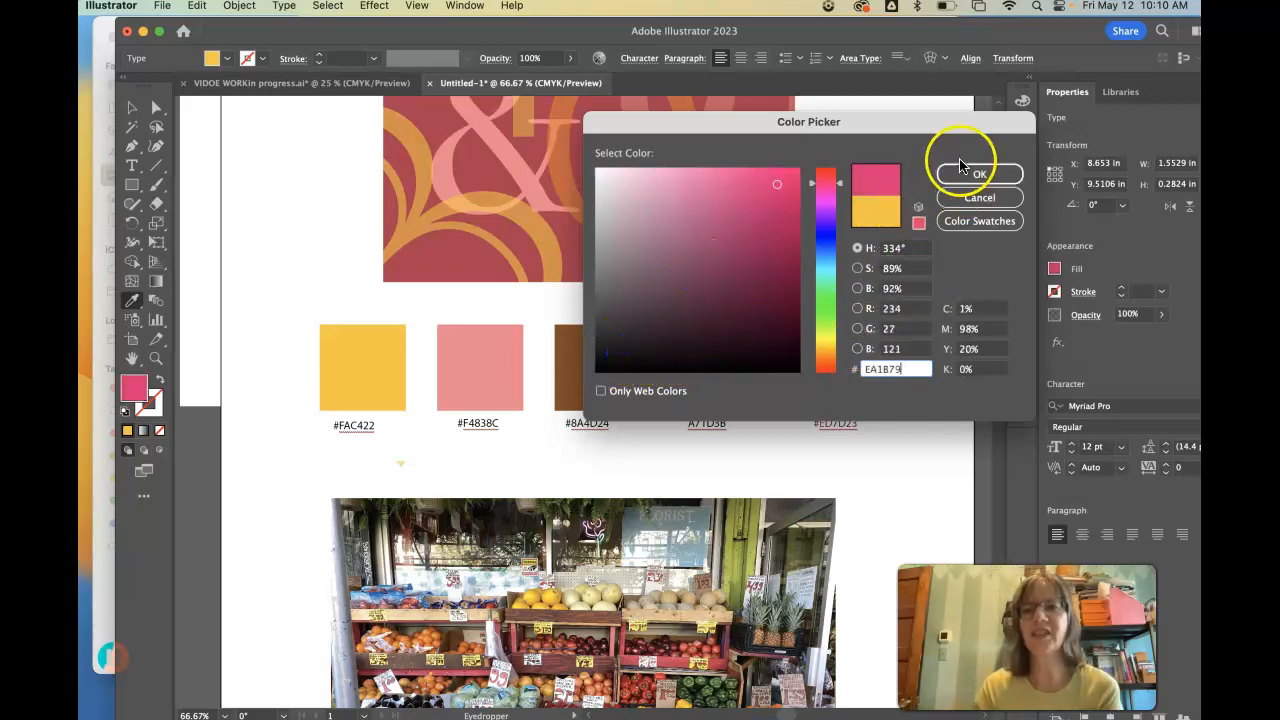
click(978, 176)
key(super)
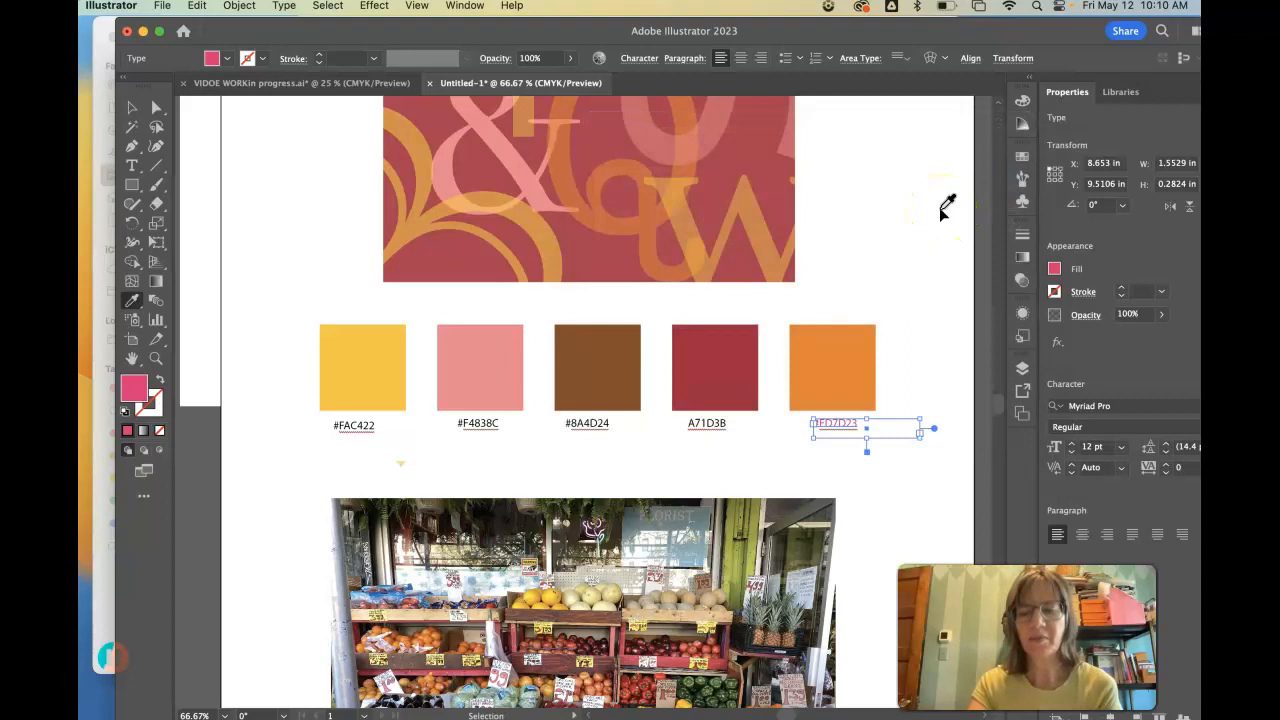
key(super+minus)
key(super+minus)
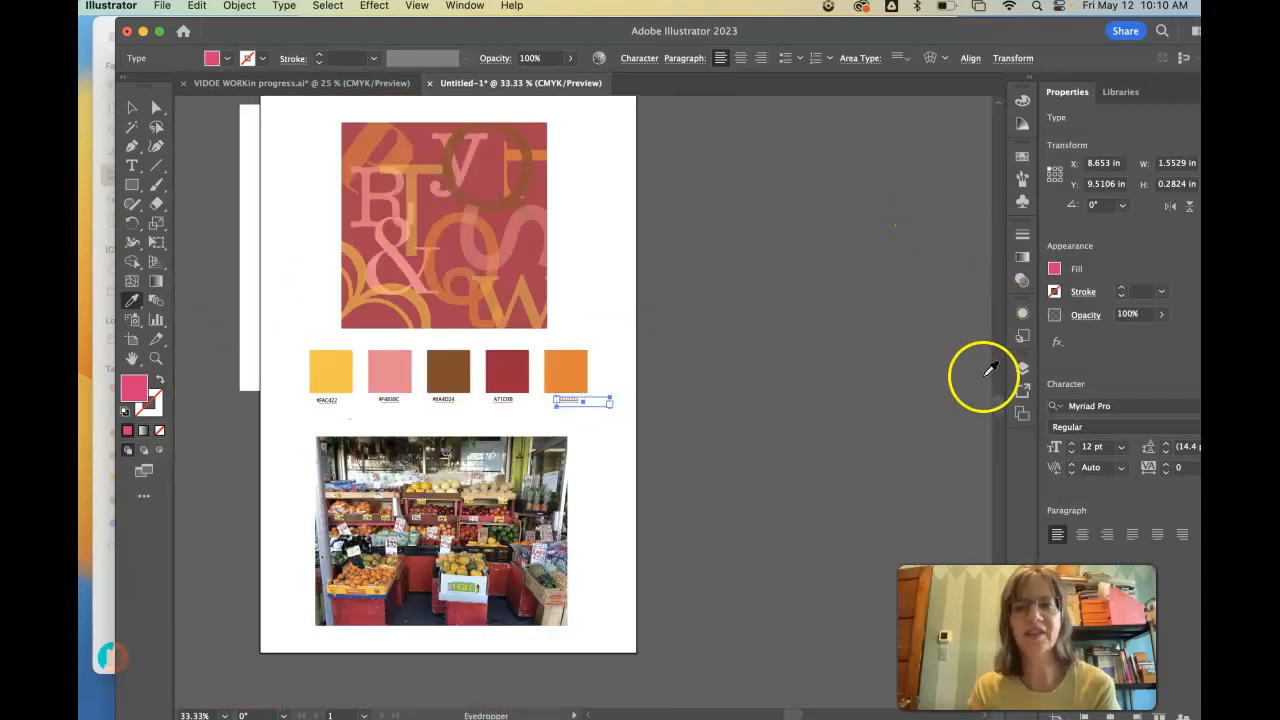
scroll(995, 402, up, 5)
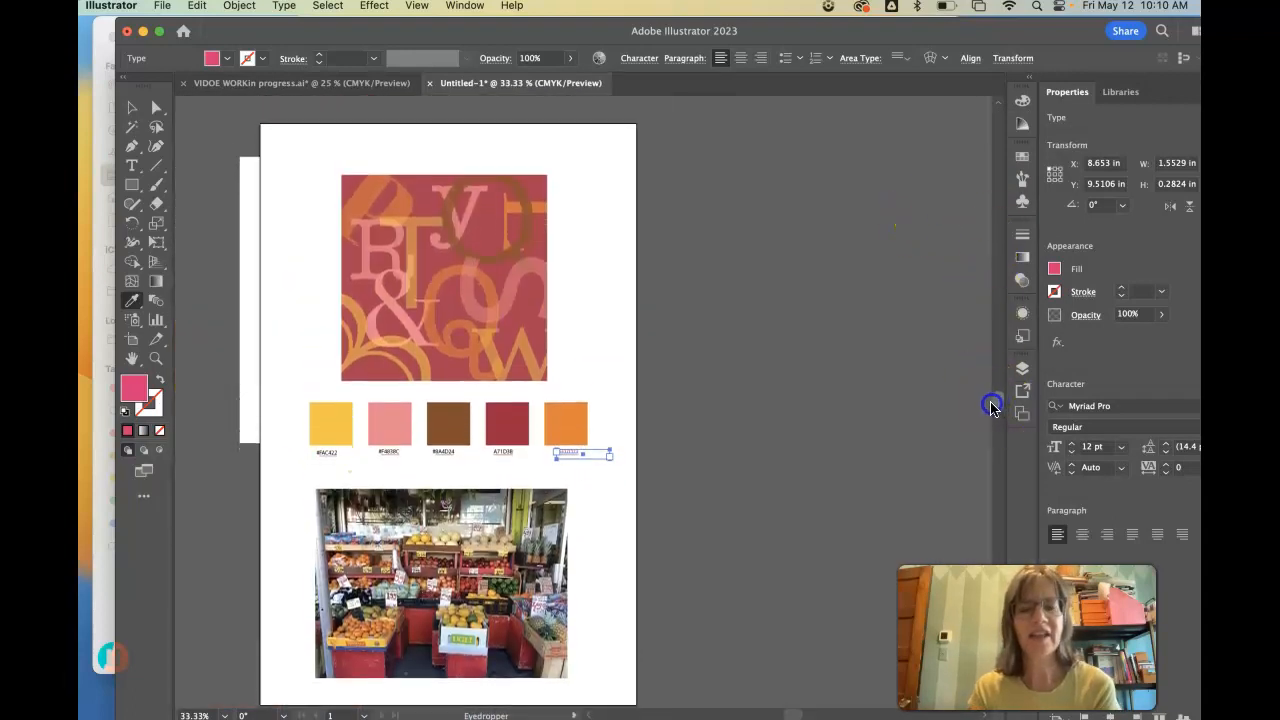
scroll(988, 404, down, 1)
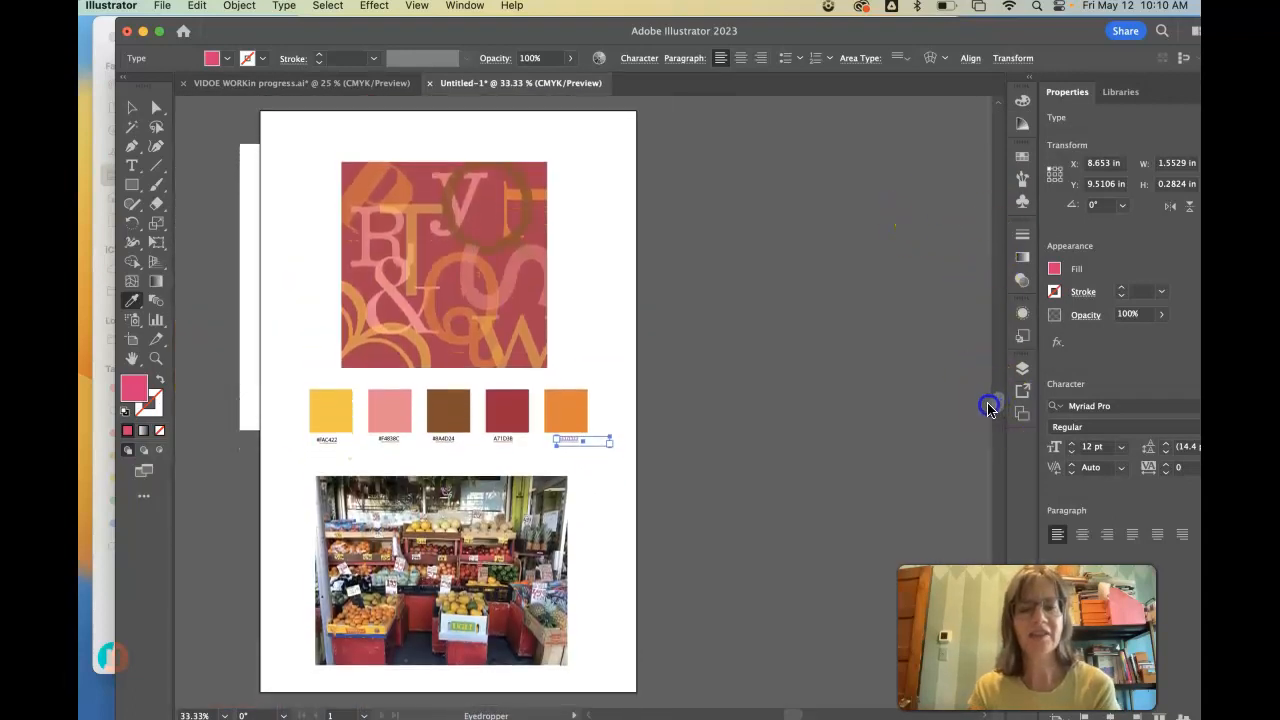
- Start saving the composition as a new file on the computer, naming it with the last name followed by .colorWINDOW
click(161, 6)
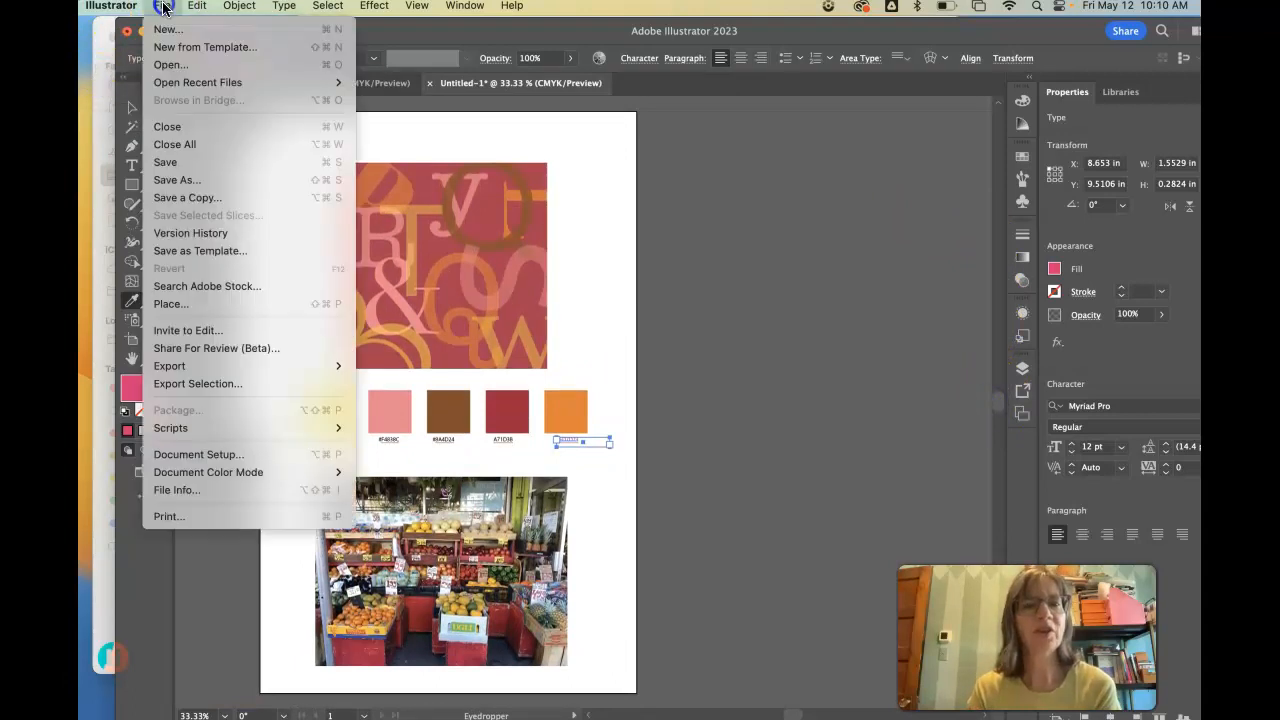
click(169, 180)
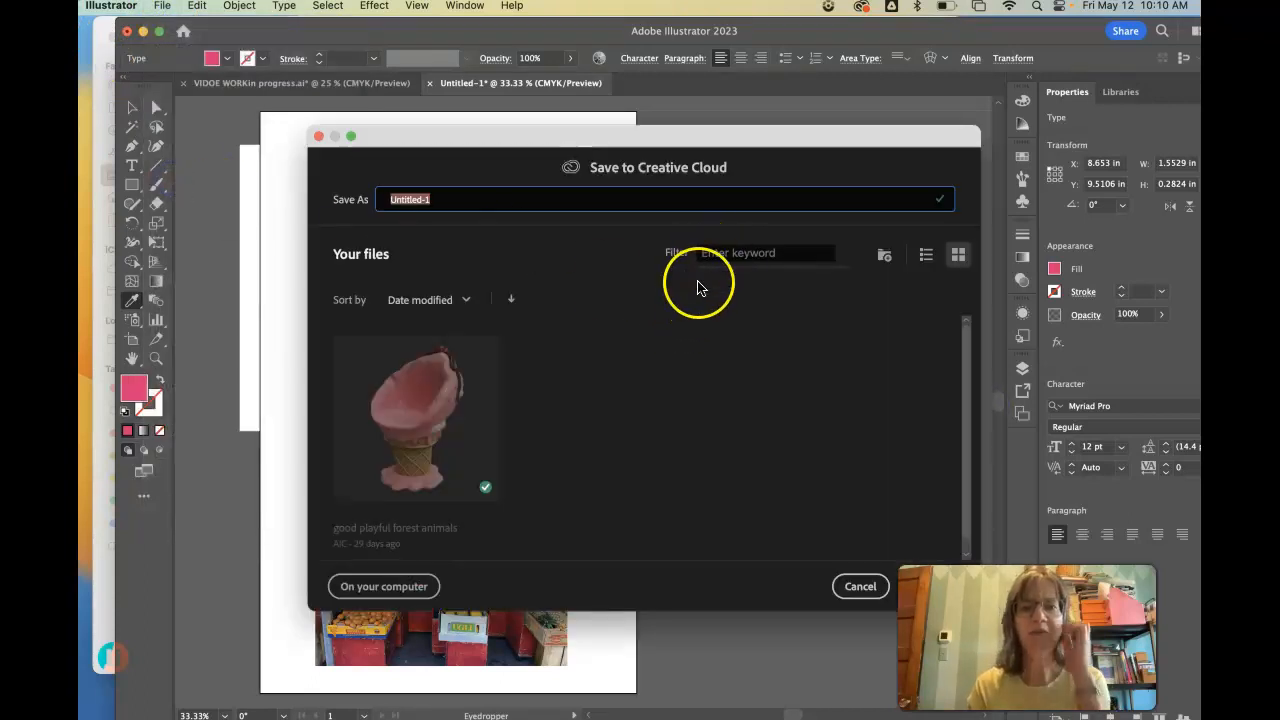
click(384, 586)
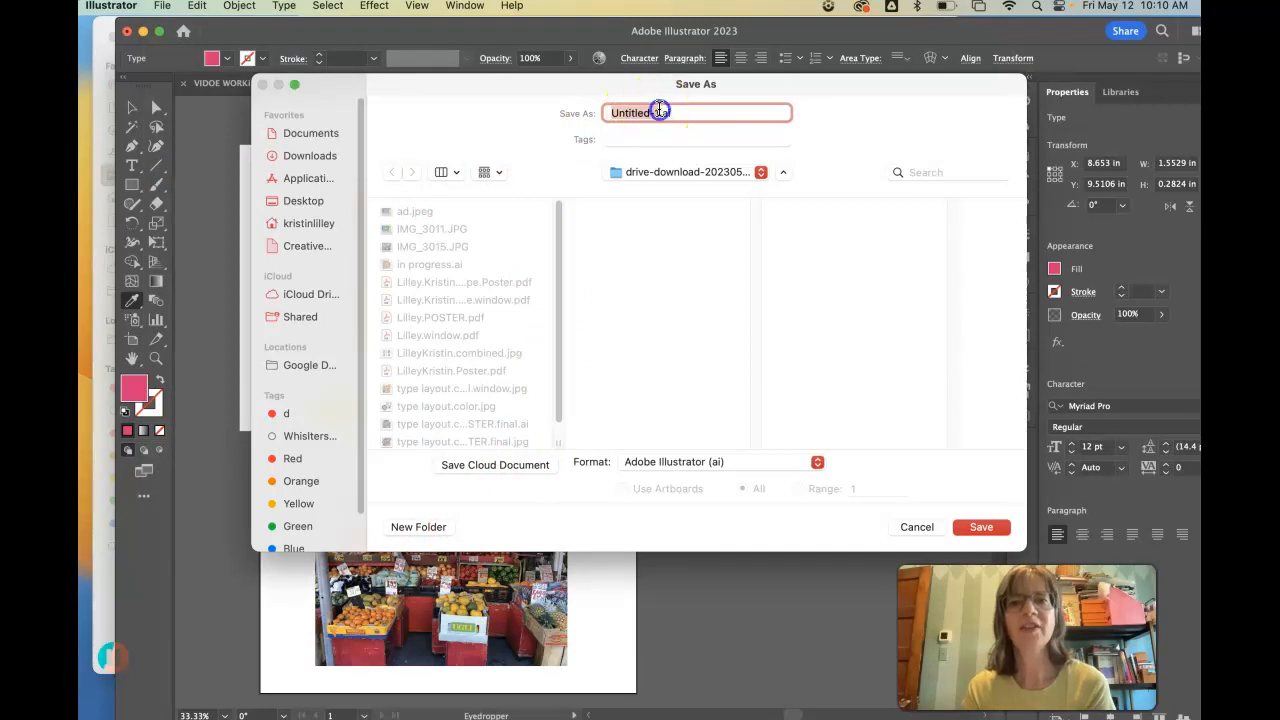
text(Lilley.colorwWINDOW.ai)
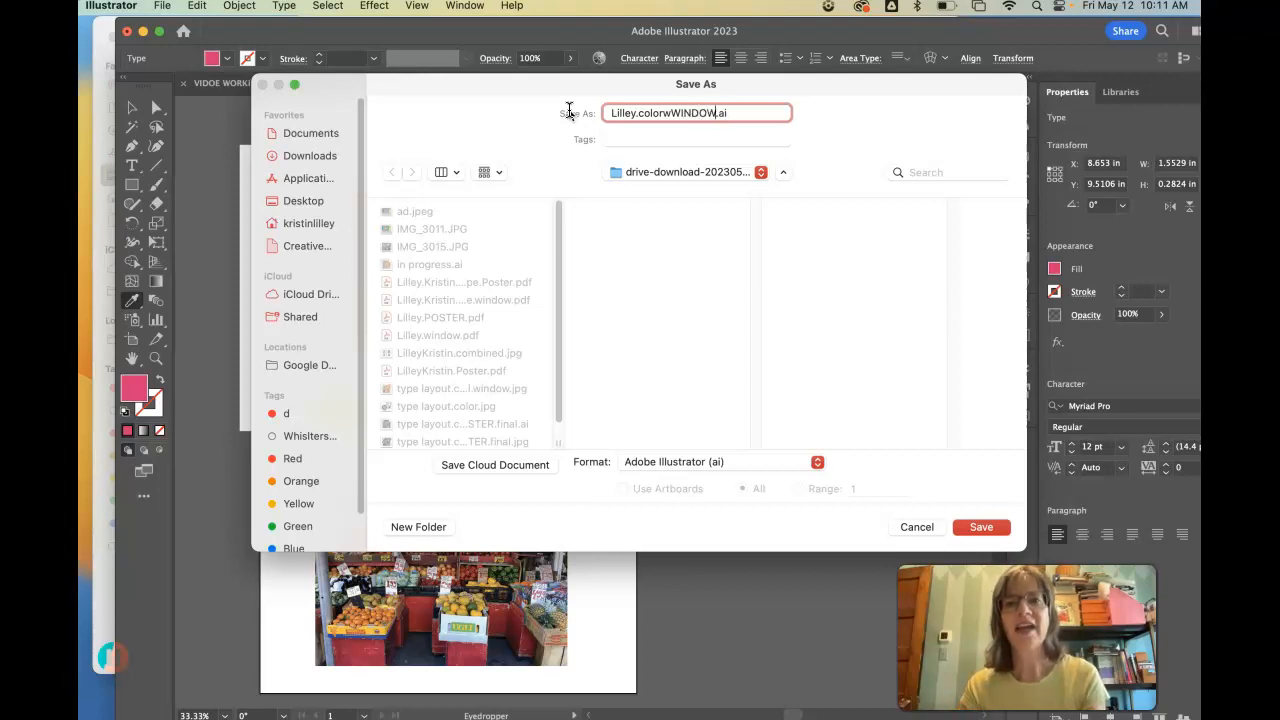
click(667, 113)
key(BackSpace)
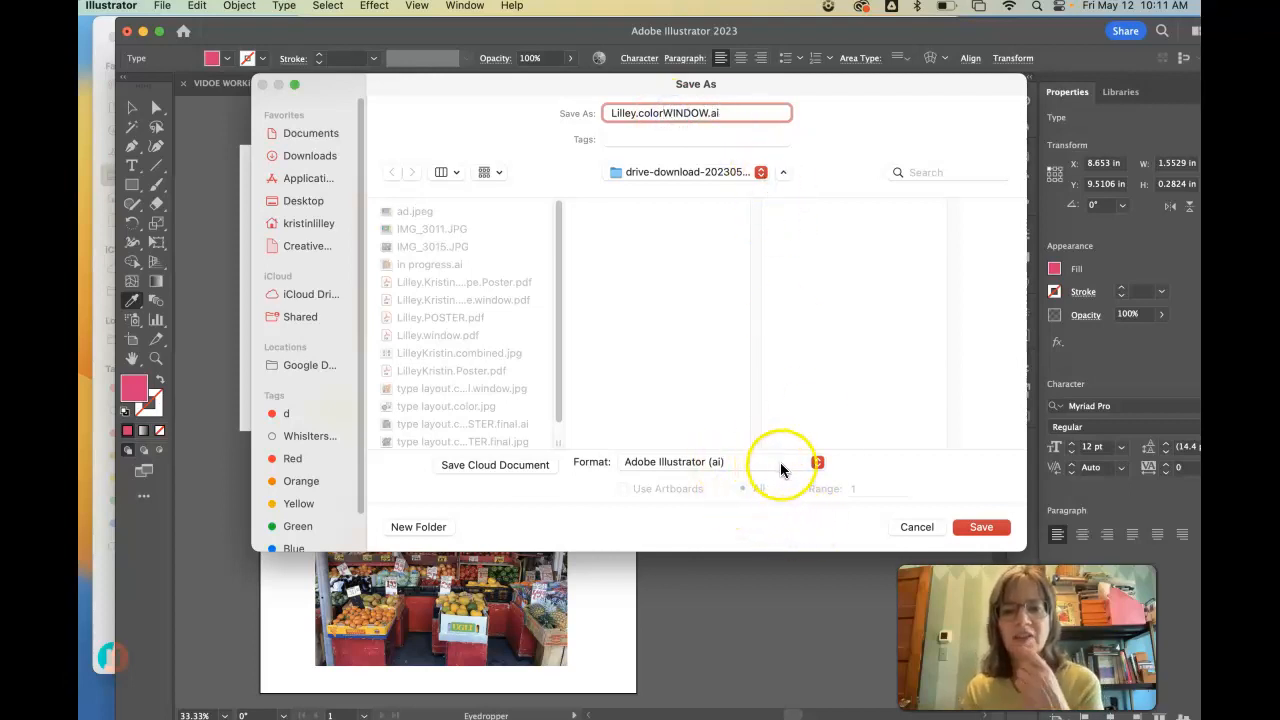
- Set the file format to Adobe PDF and save it with the Illustrator Default preset
drag(818, 465, 771, 523)
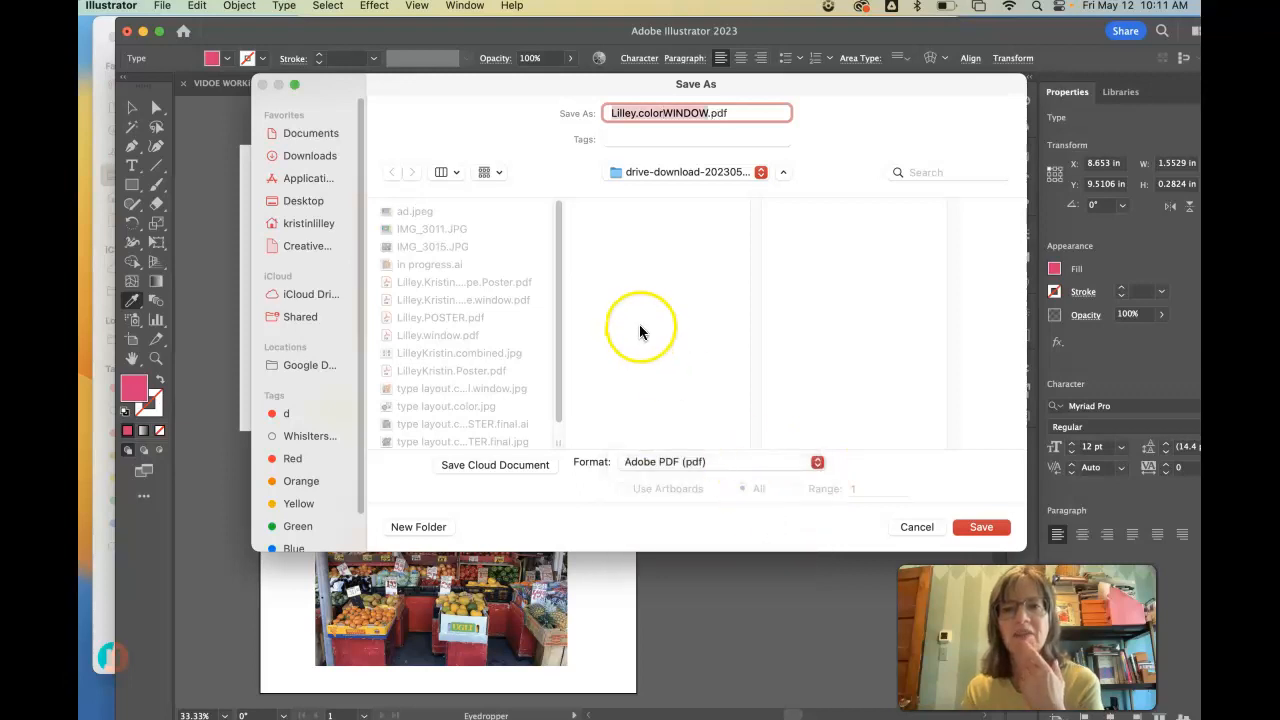
click(984, 527)
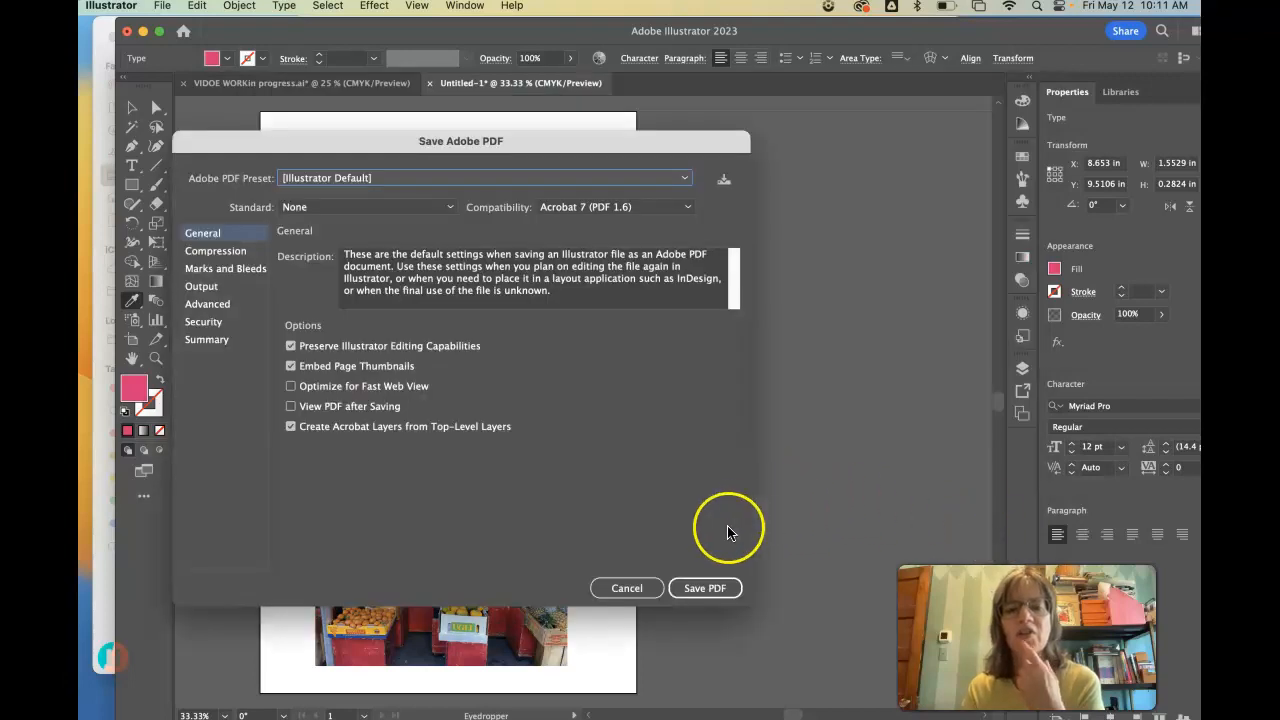
click(705, 588)
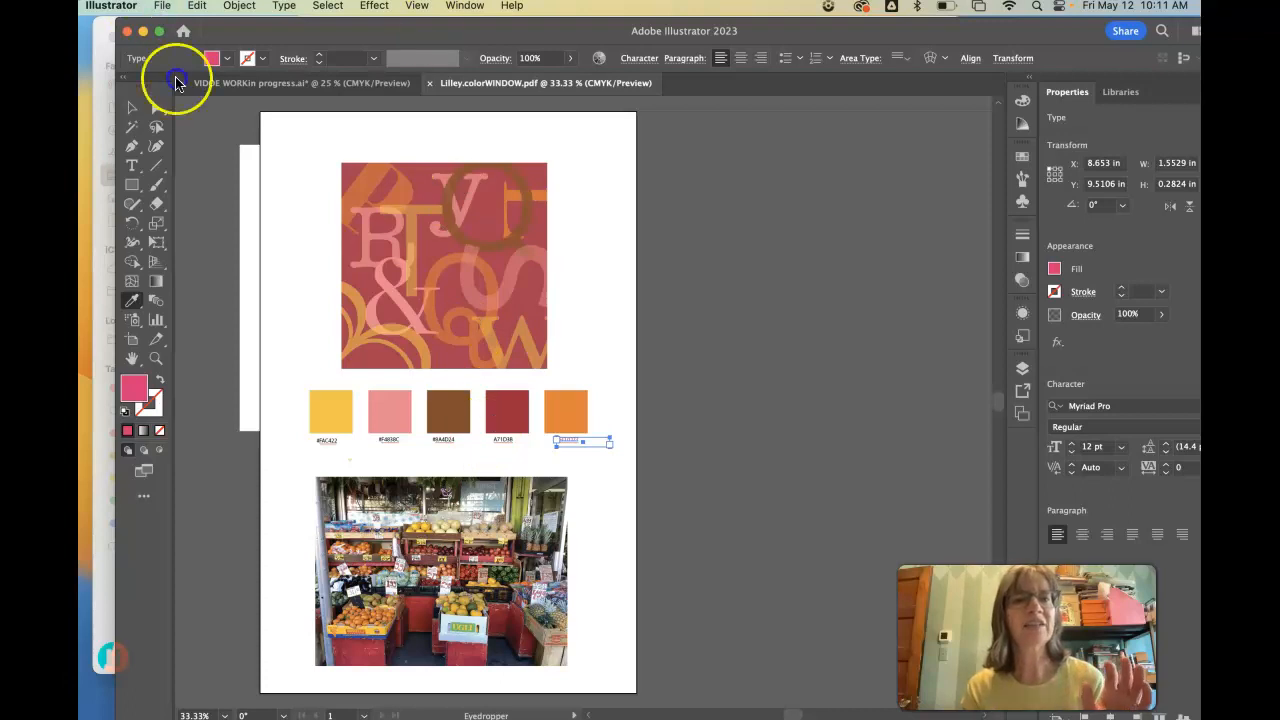
- Save the composition again under the same name as an Adobe PDF in the Desktop folder, using the default PDF settings
click(162, 6)
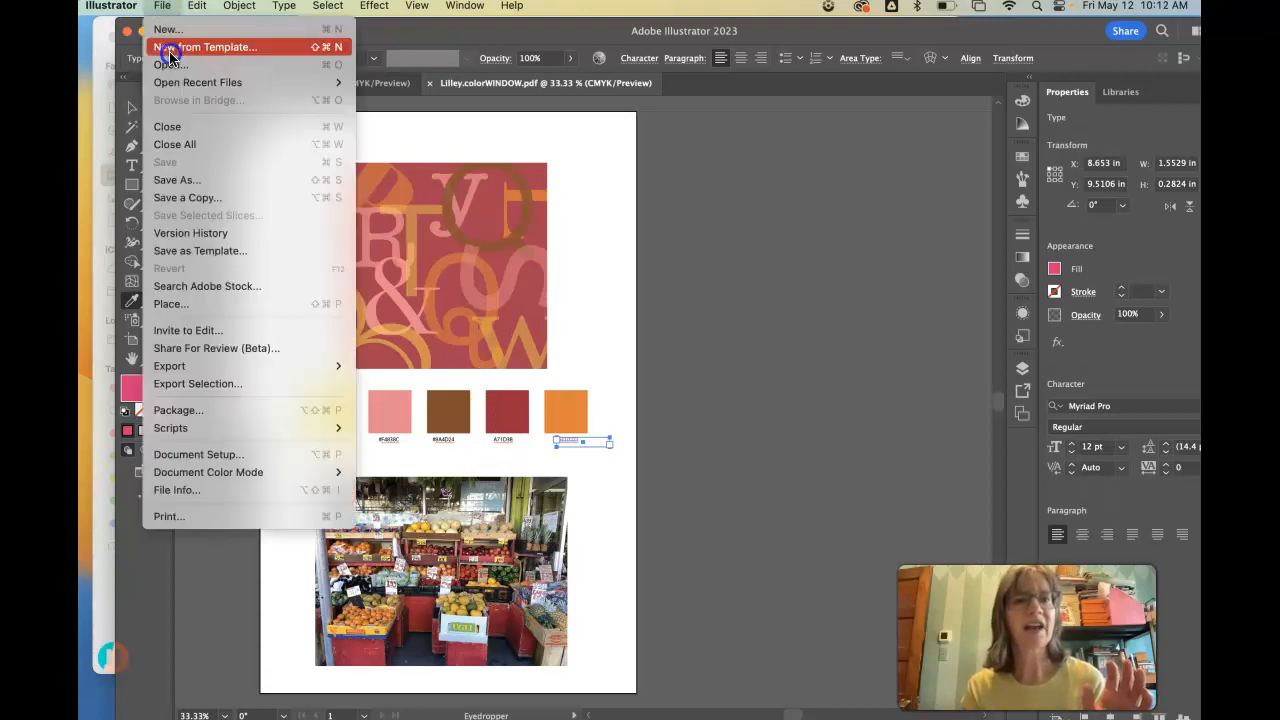
click(190, 180)
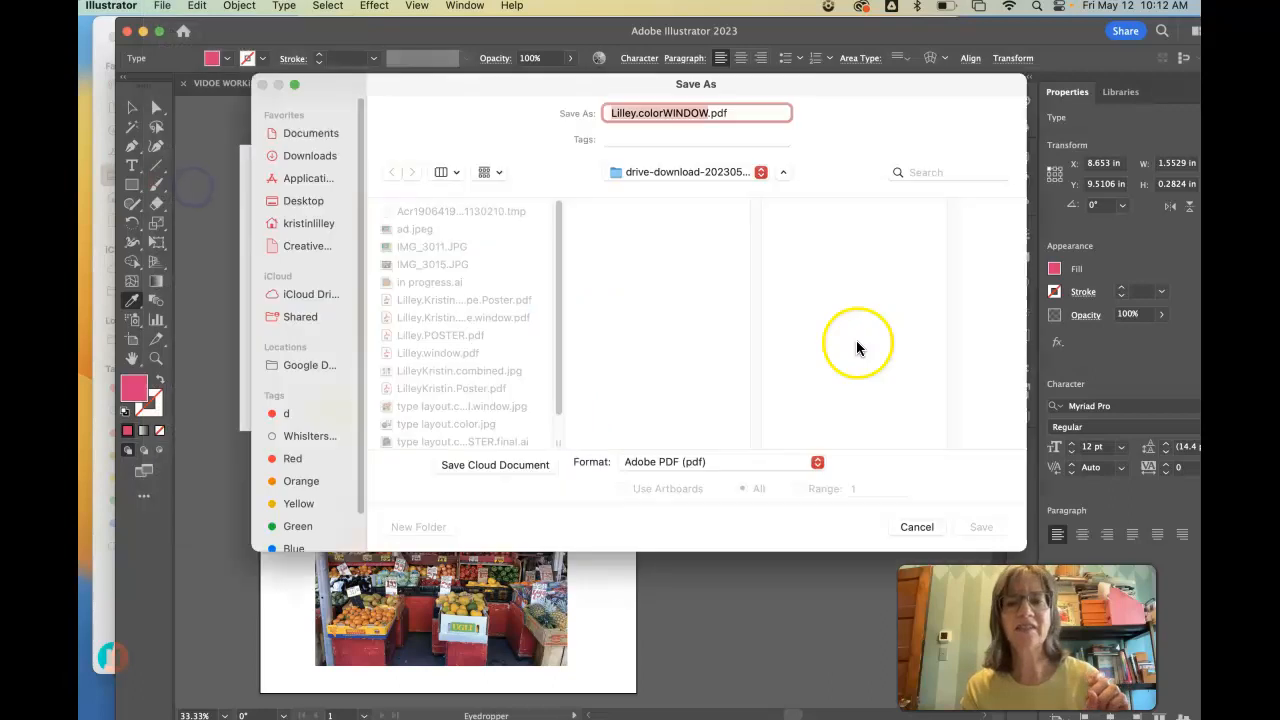
click(817, 464)
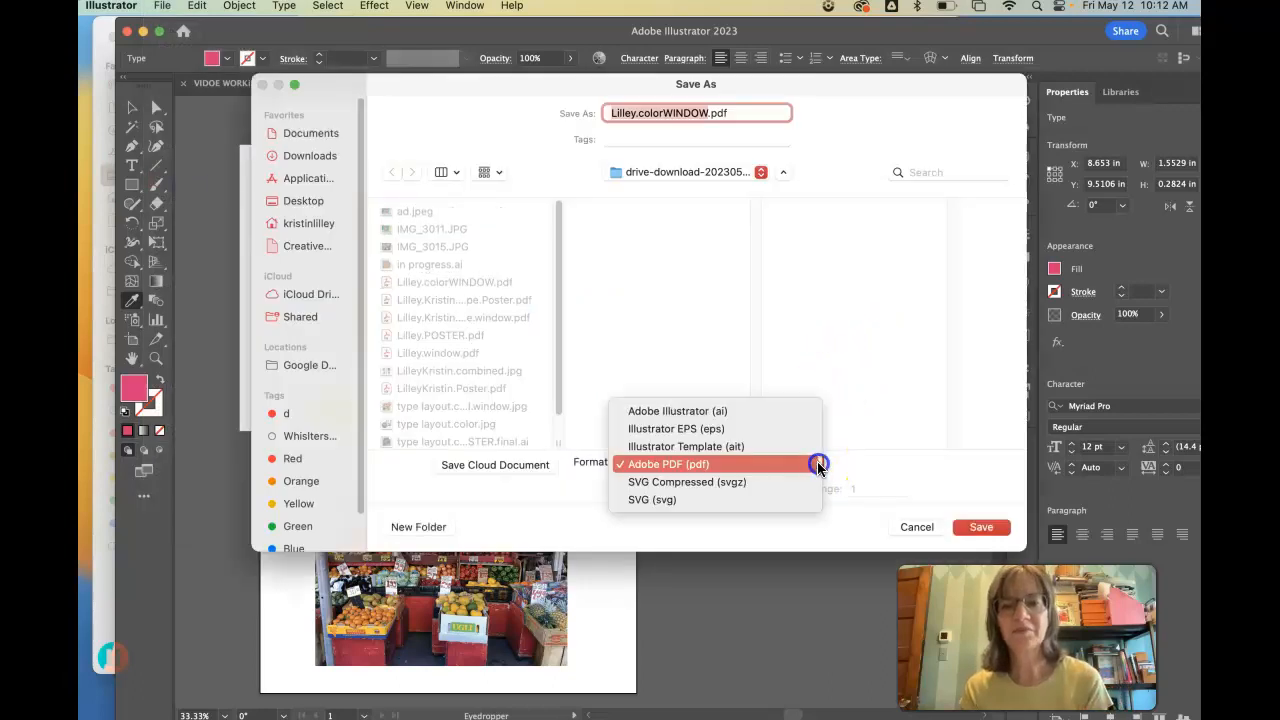
click(772, 464)
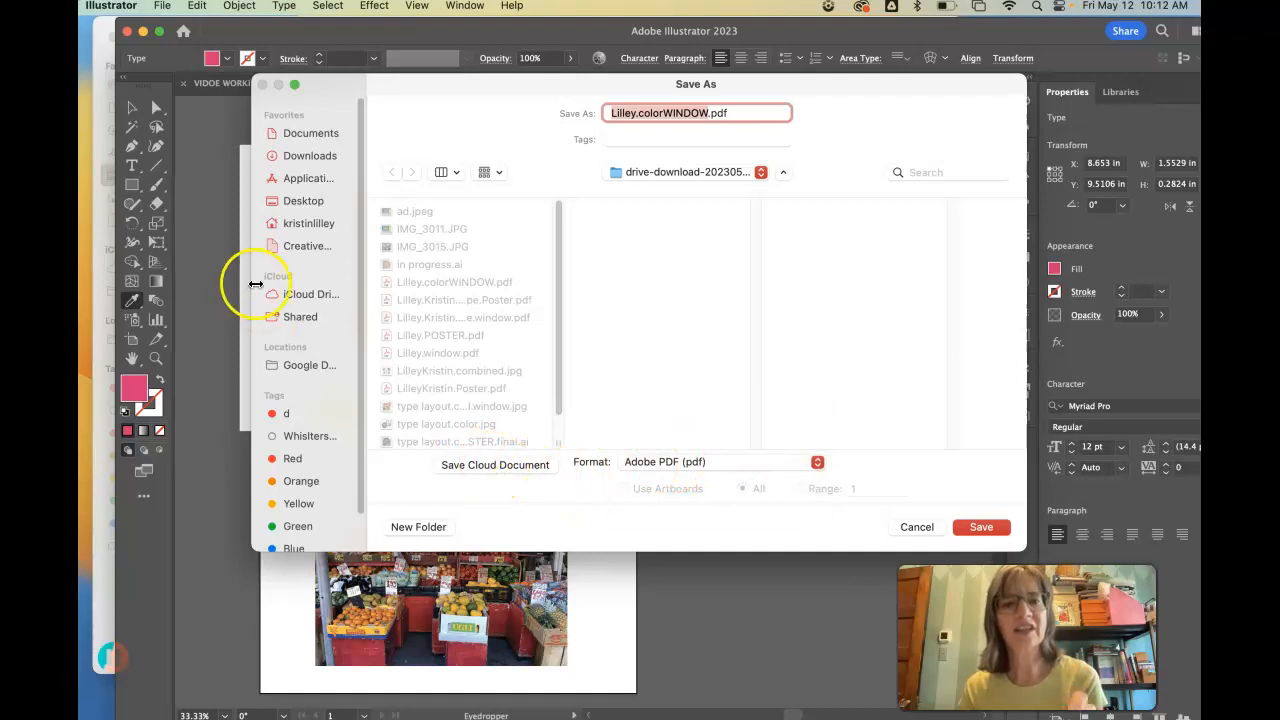
click(298, 200)
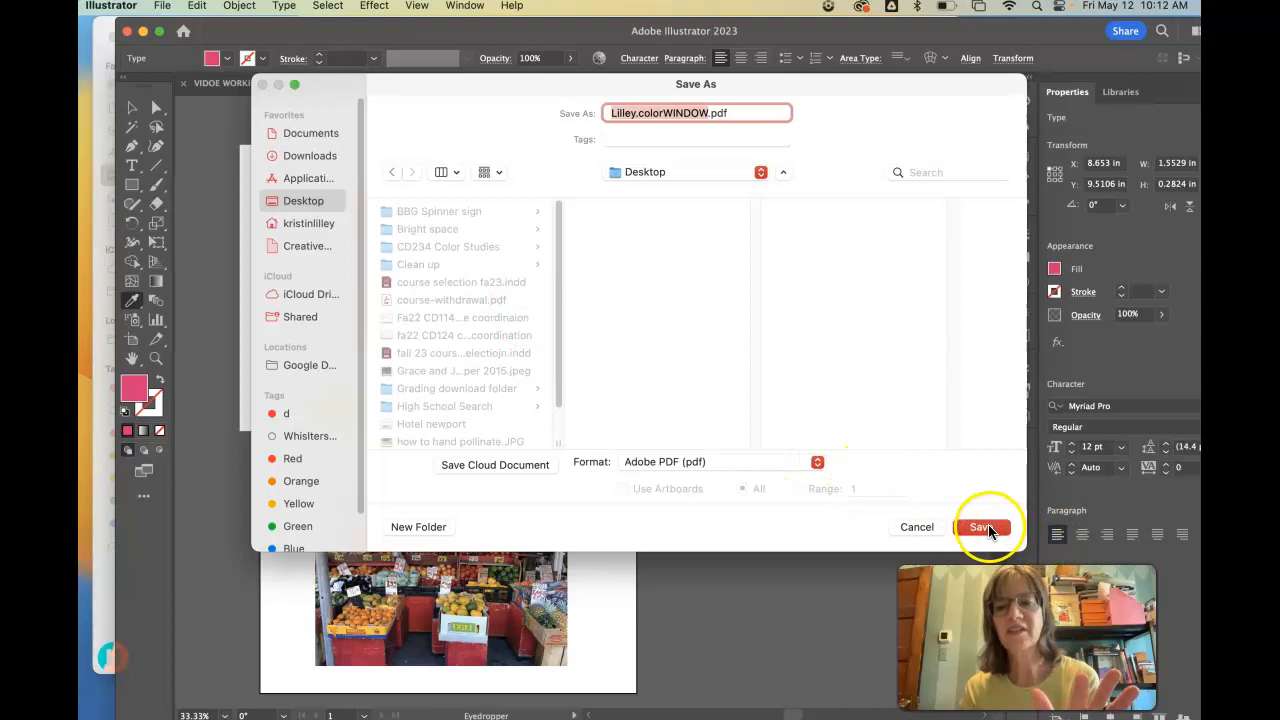
click(988, 530)
click(705, 588)
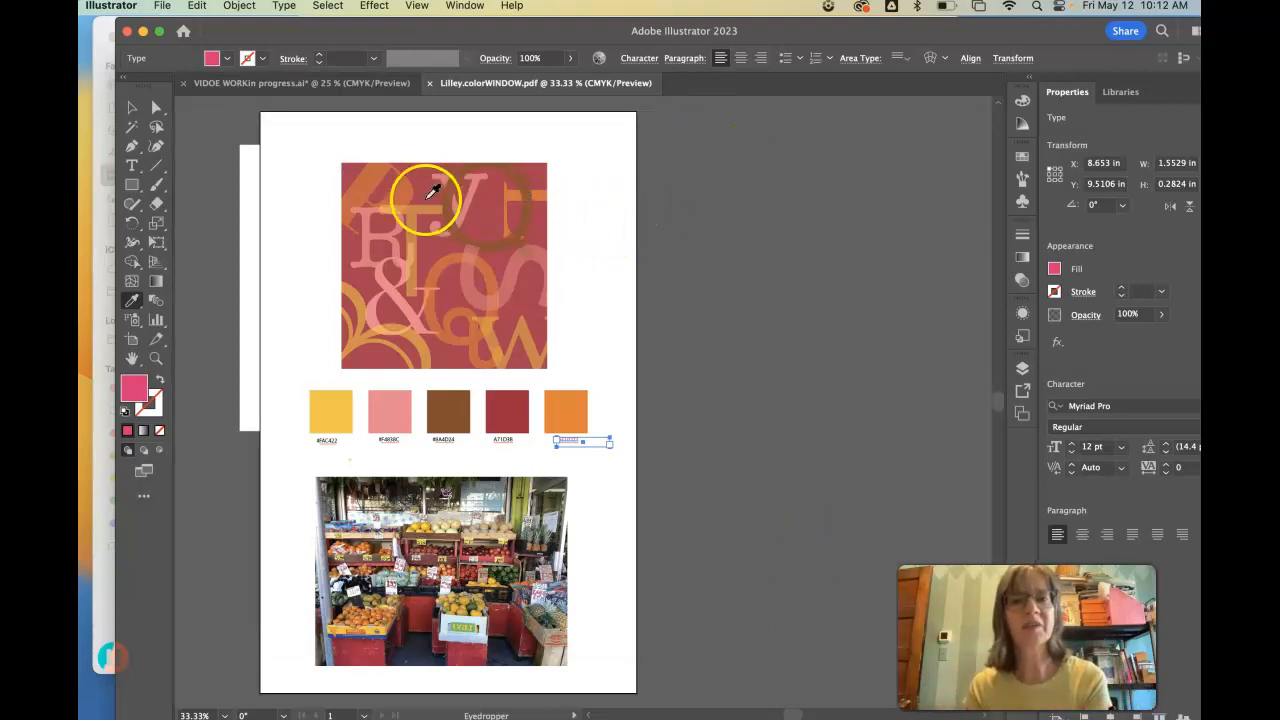
- Review both photos, palettes and letter compositions in the VIDOE WORKin progress.ai document and return to the colorWINDOW PDF
click(258, 83)
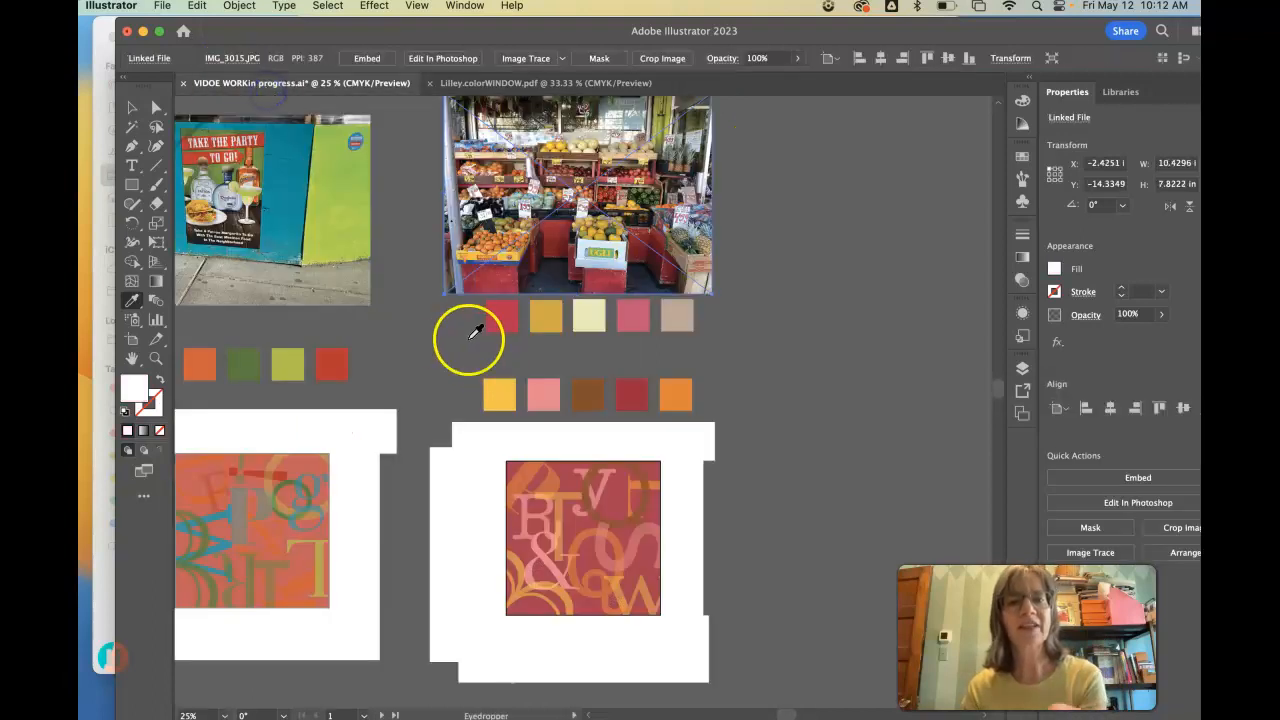
drag(788, 715, 777, 715)
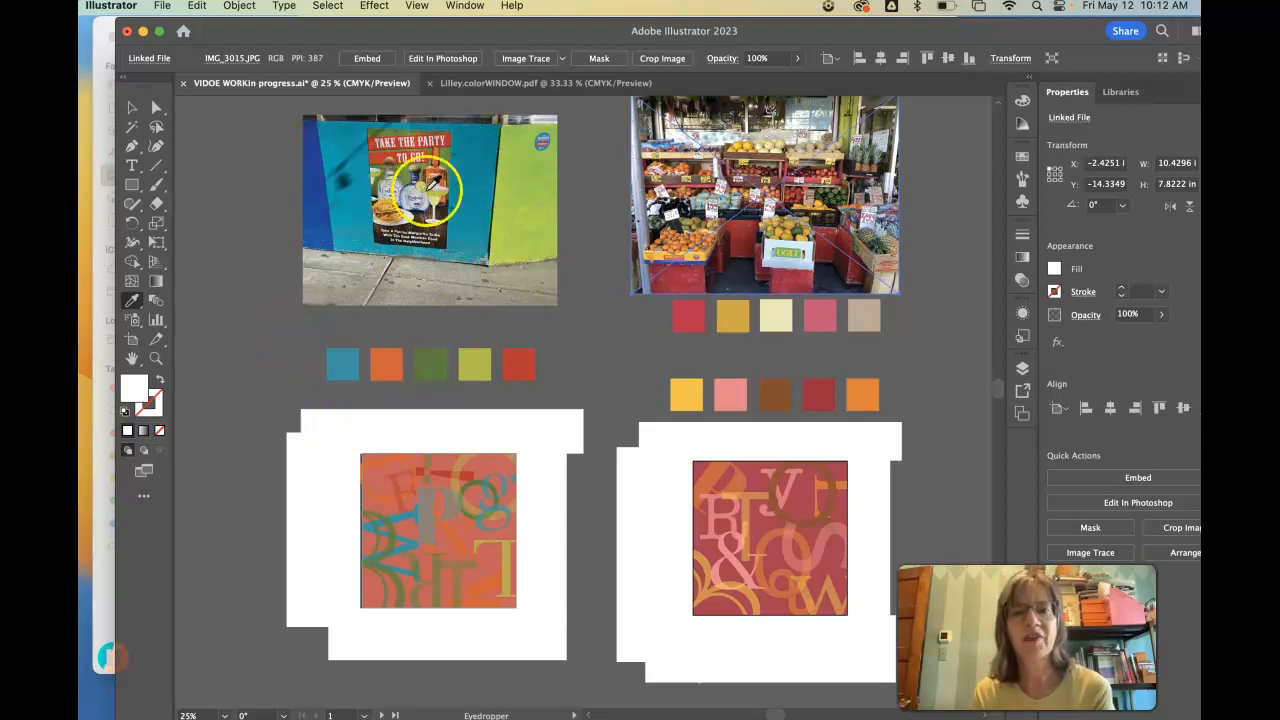
click(510, 83)
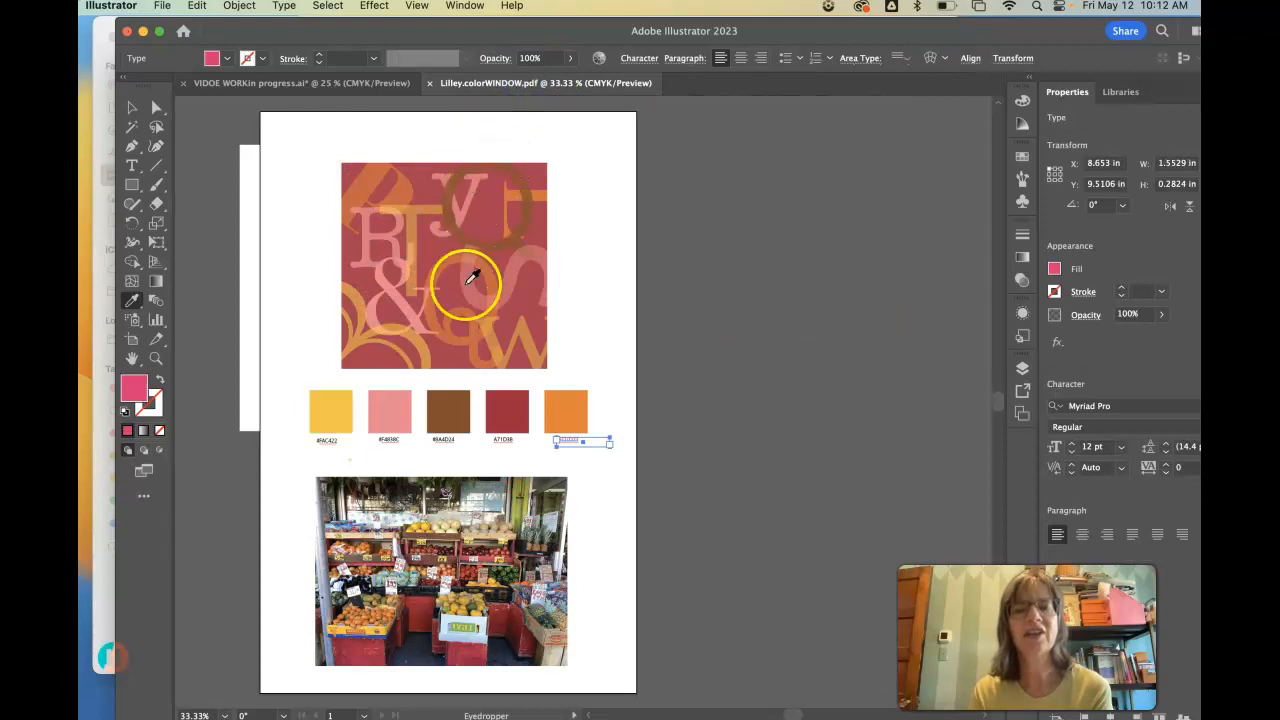